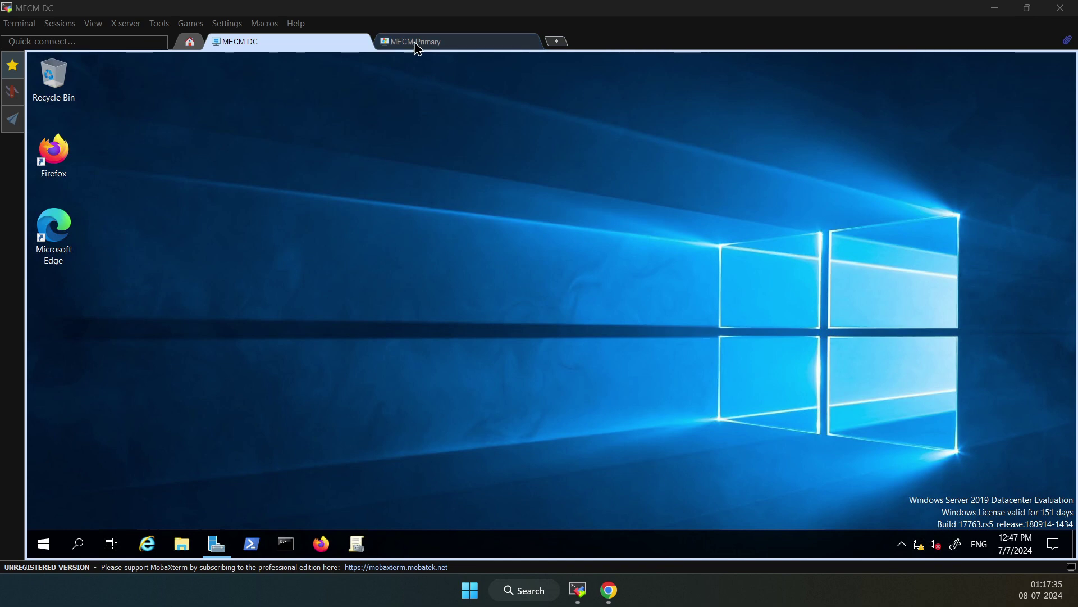
Bring the YouTube Playlists tab forward and scroll to the SCCM/MECM Tutorials playlist (21 videos)
click(272, 45)
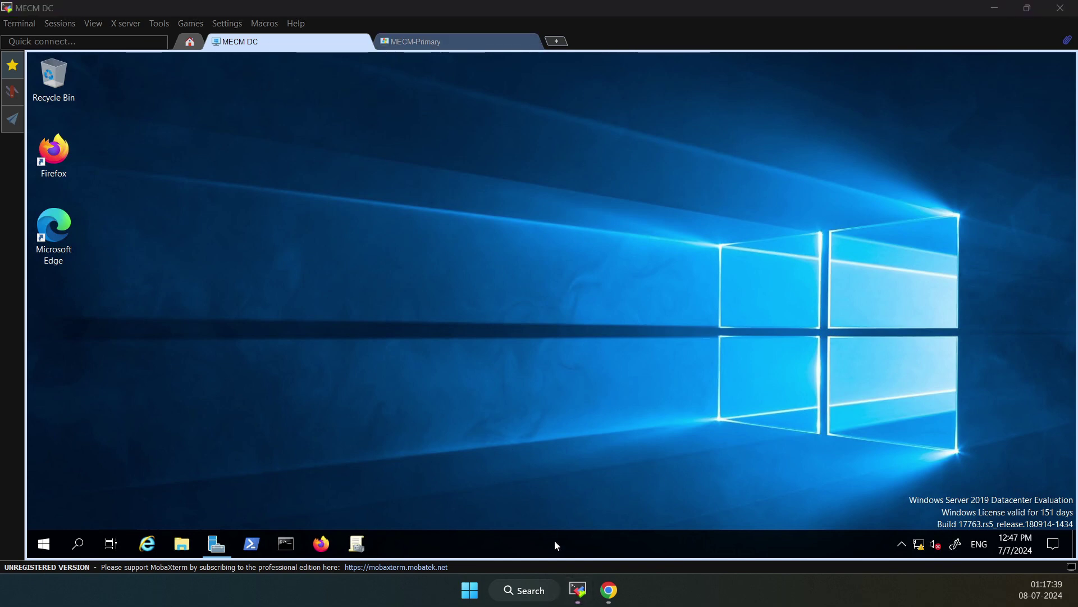
click(609, 590)
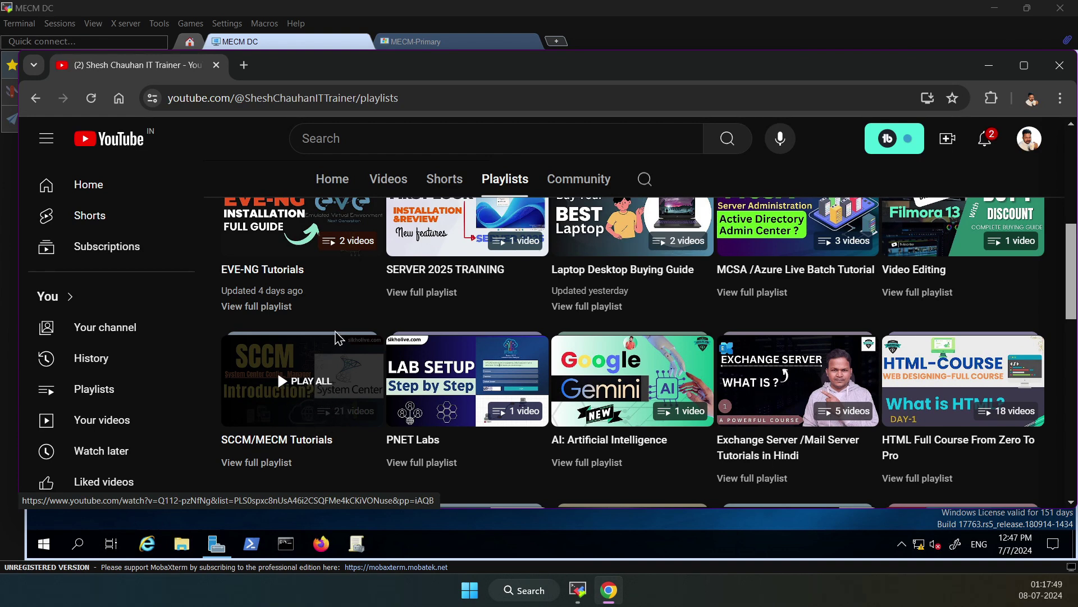
scroll(333, 366, up, 2)
scroll(449, 212, up, 3)
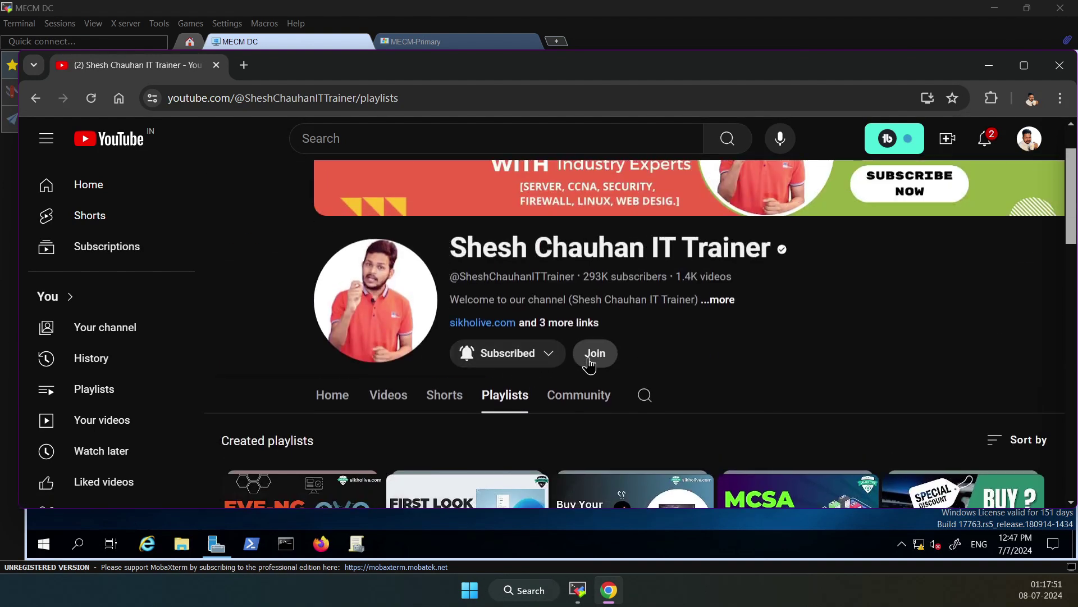
scroll(500, 388, down, 2)
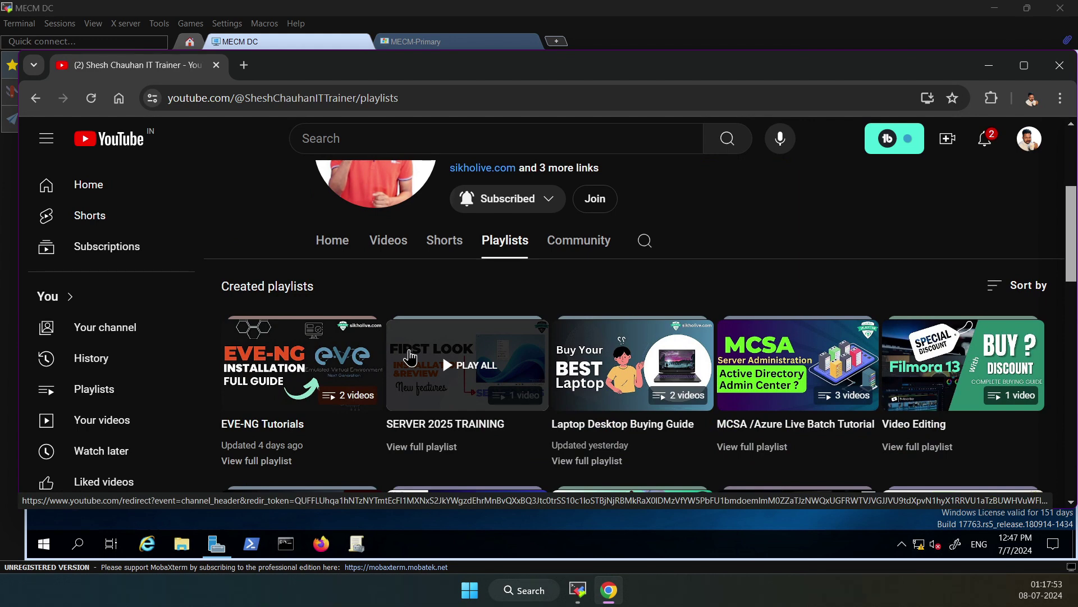
scroll(309, 455, down, 1)
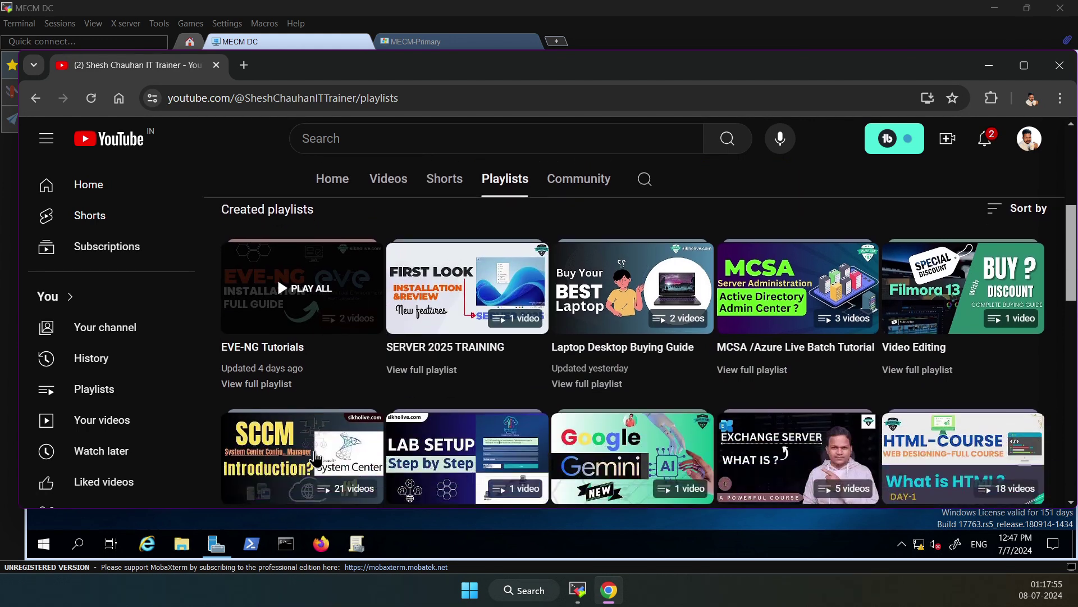
scroll(314, 458, down, 1)
scroll(309, 378, down, 1)
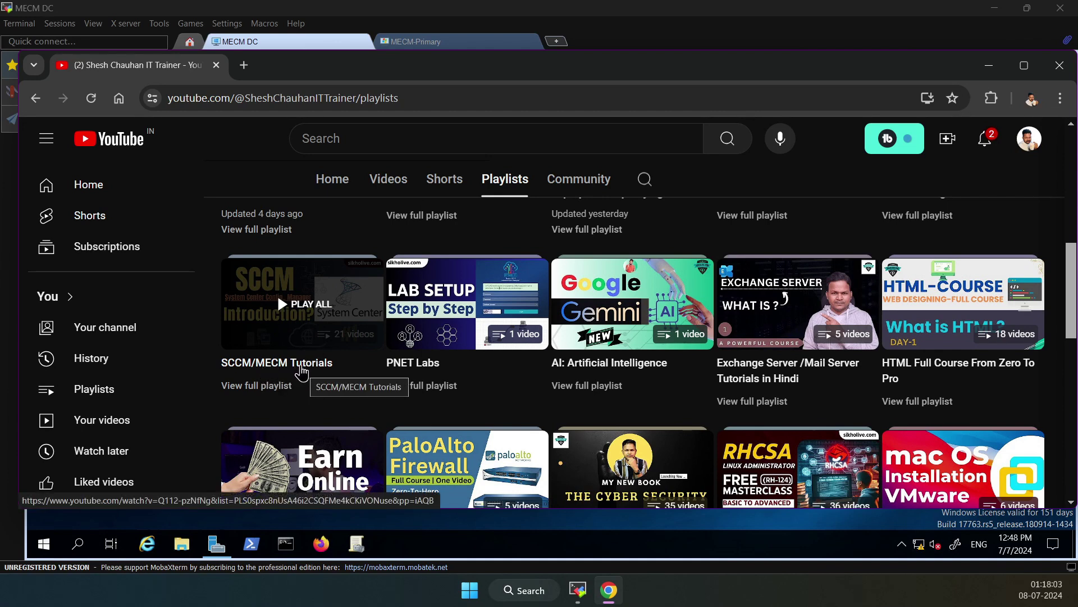
scroll(488, 368, up, 5)
scroll(273, 449, down, 5)
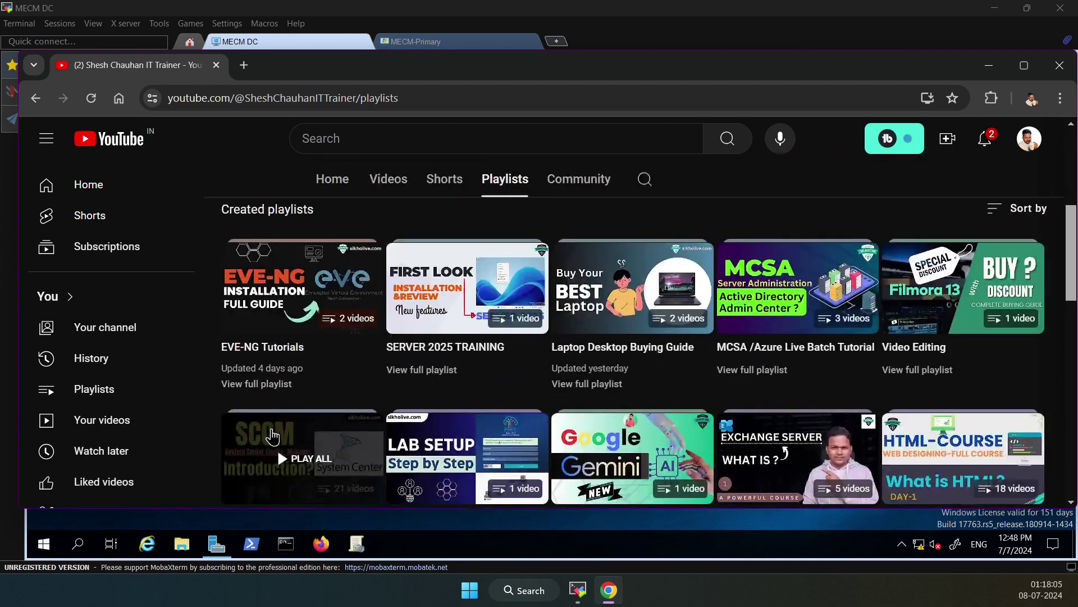
scroll(273, 437, down, 1)
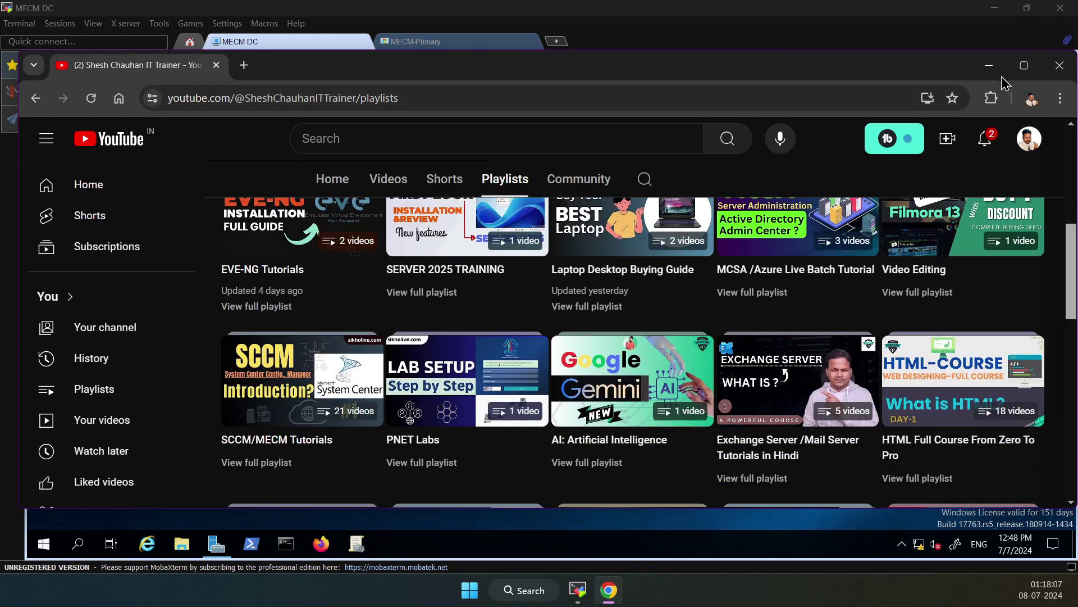
Switch to the MECM-Primary session and open the Software Library Overview
click(416, 41)
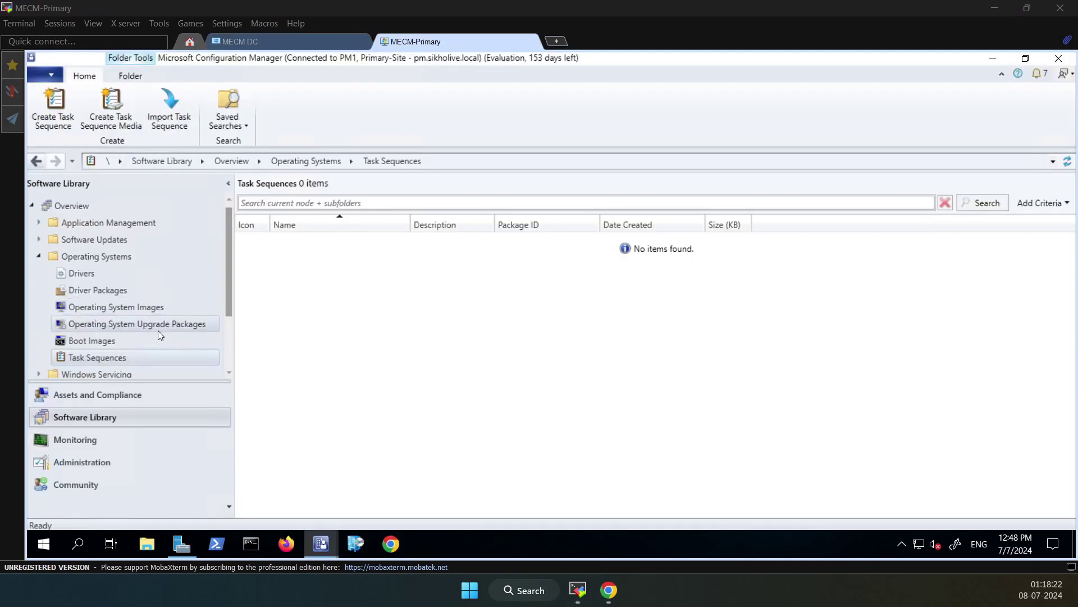
click(80, 207)
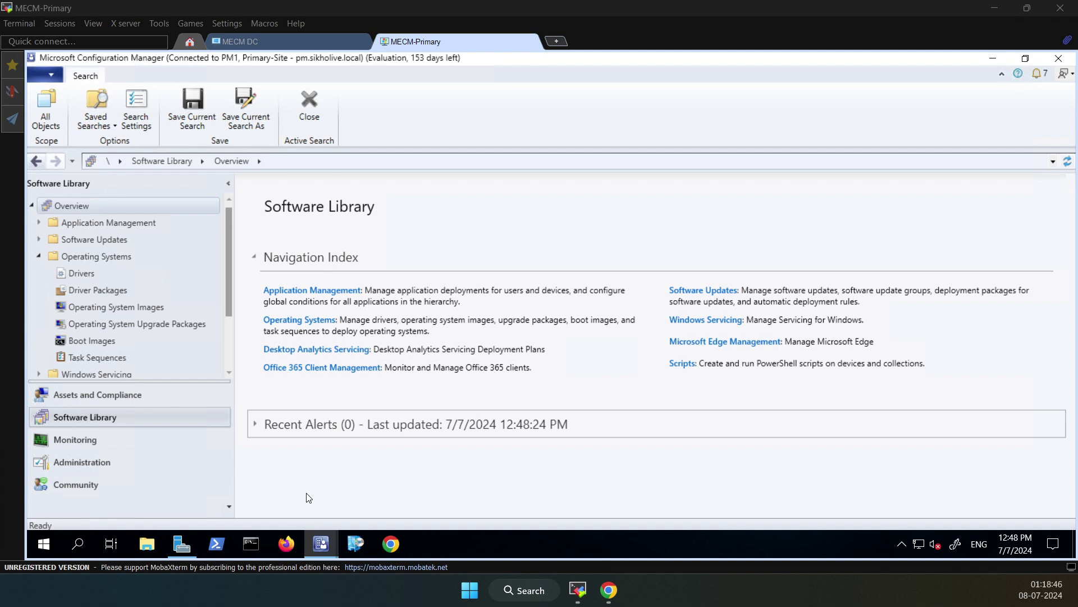
click(147, 544)
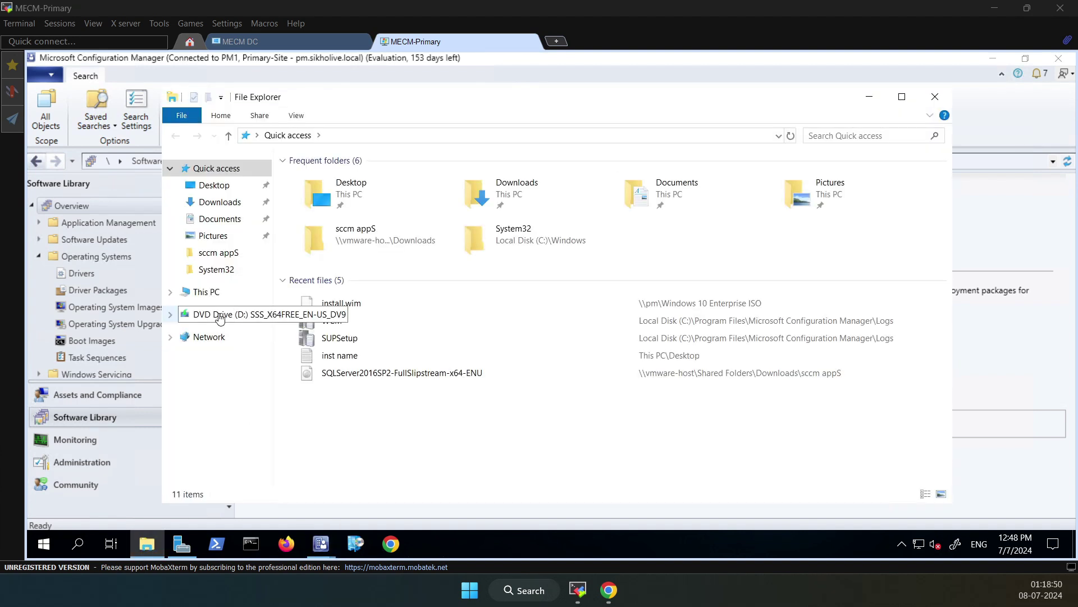
click(247, 312)
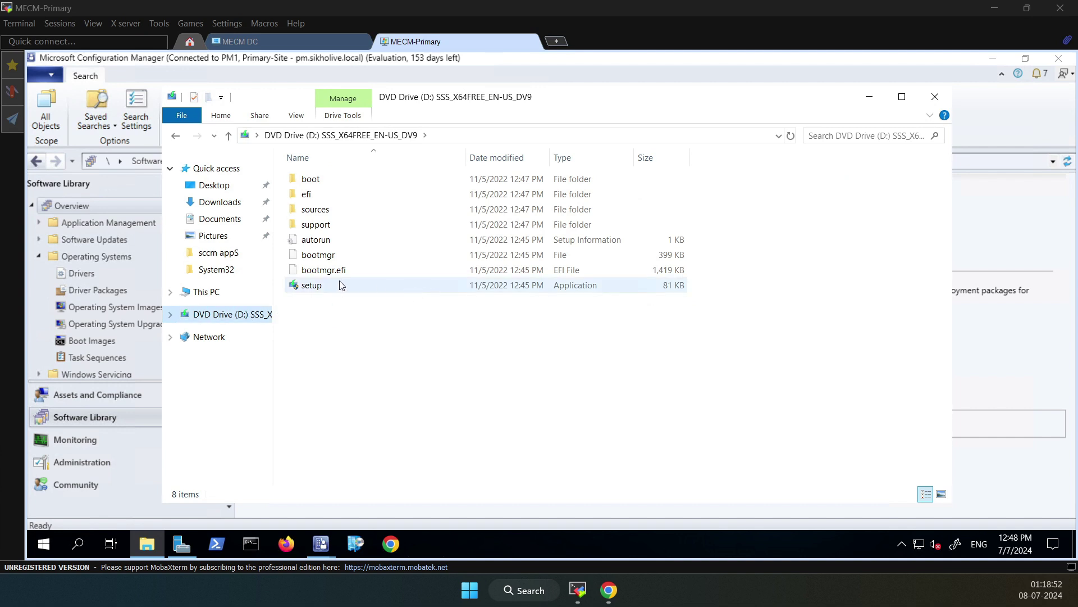
double_click(315, 210)
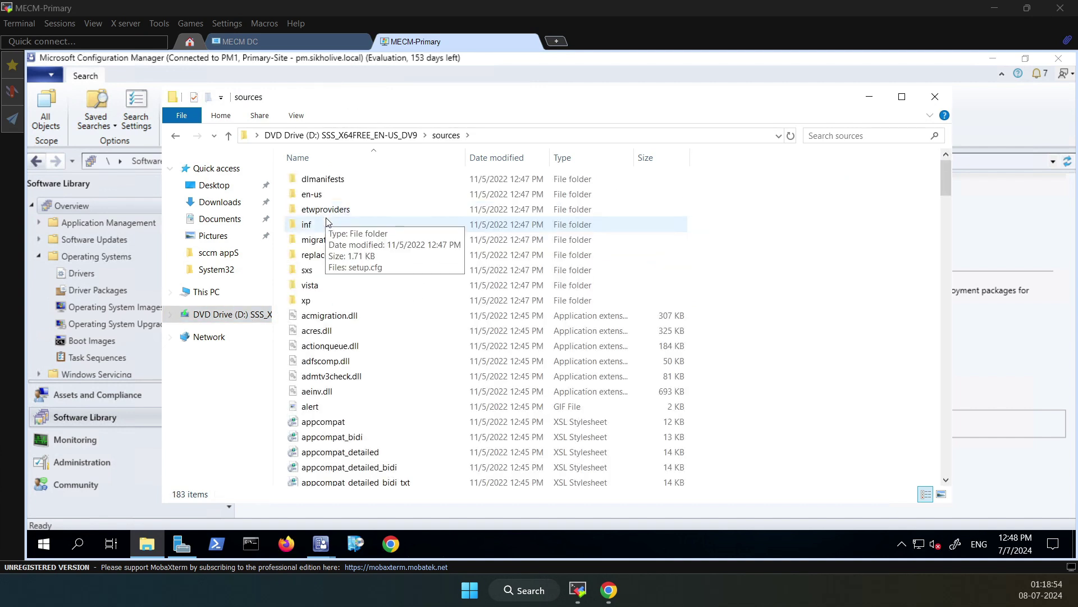
click(321, 223)
text(in)
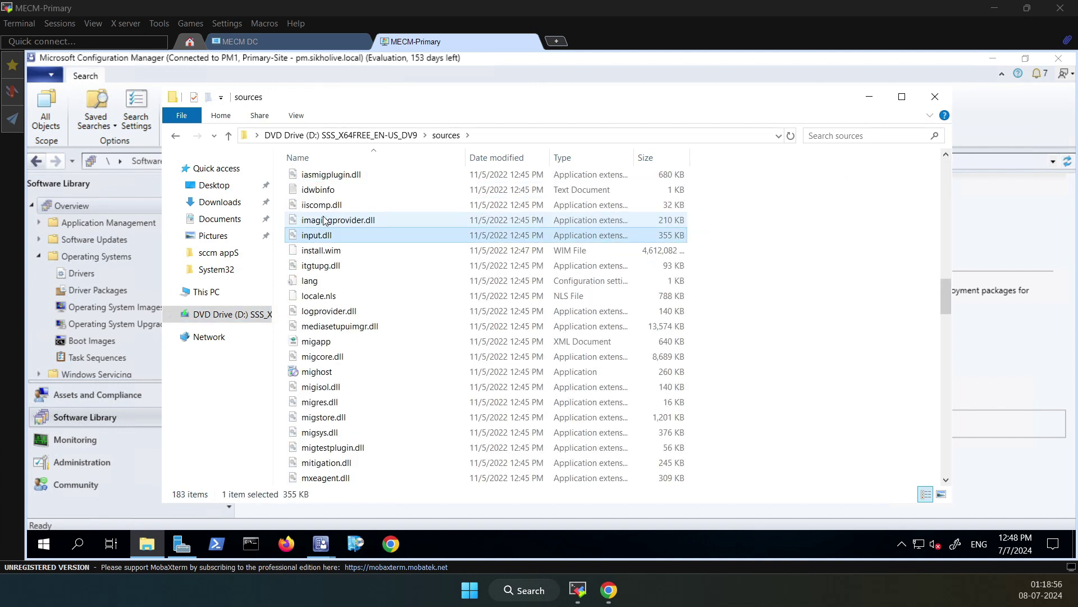
click(337, 264)
click(347, 254)
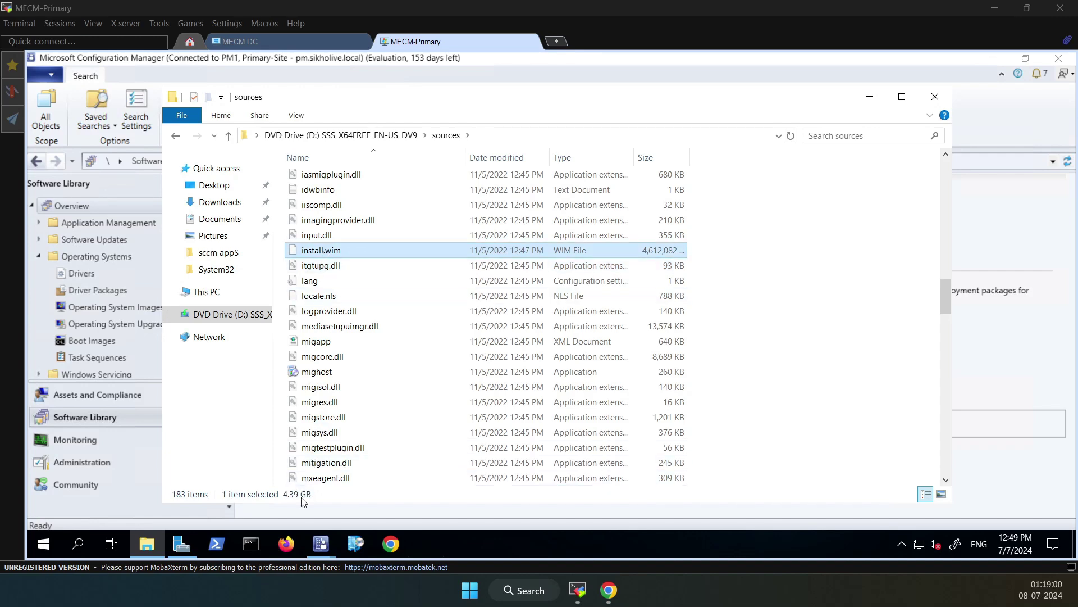
click(936, 96)
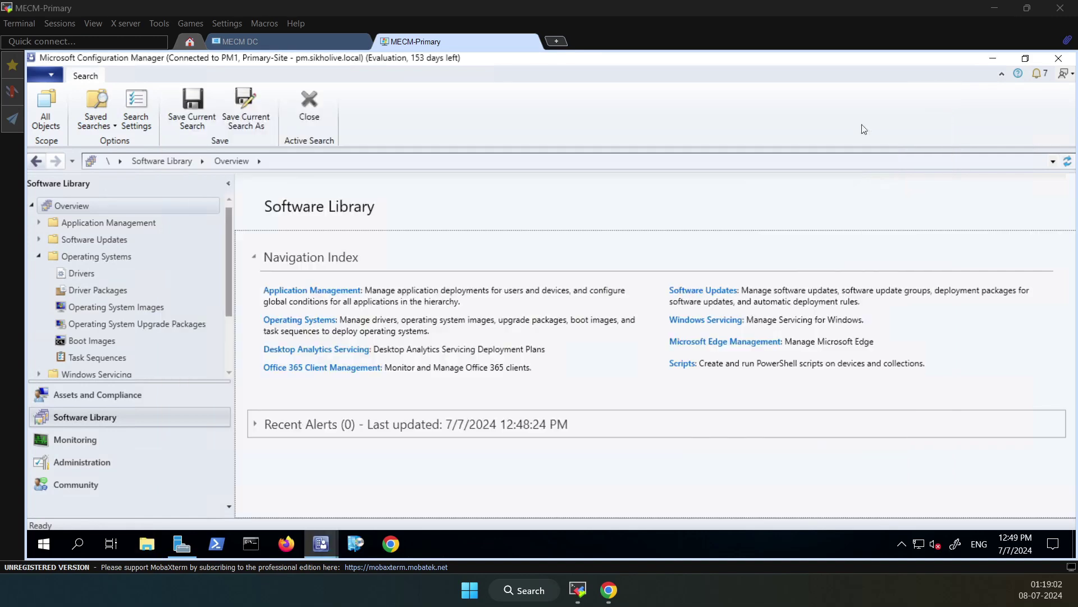
Cancel the PXE Properties dialog and check that install.wim in the Windows 10 Enterprise ISO folder is 4.27 GB
click(992, 58)
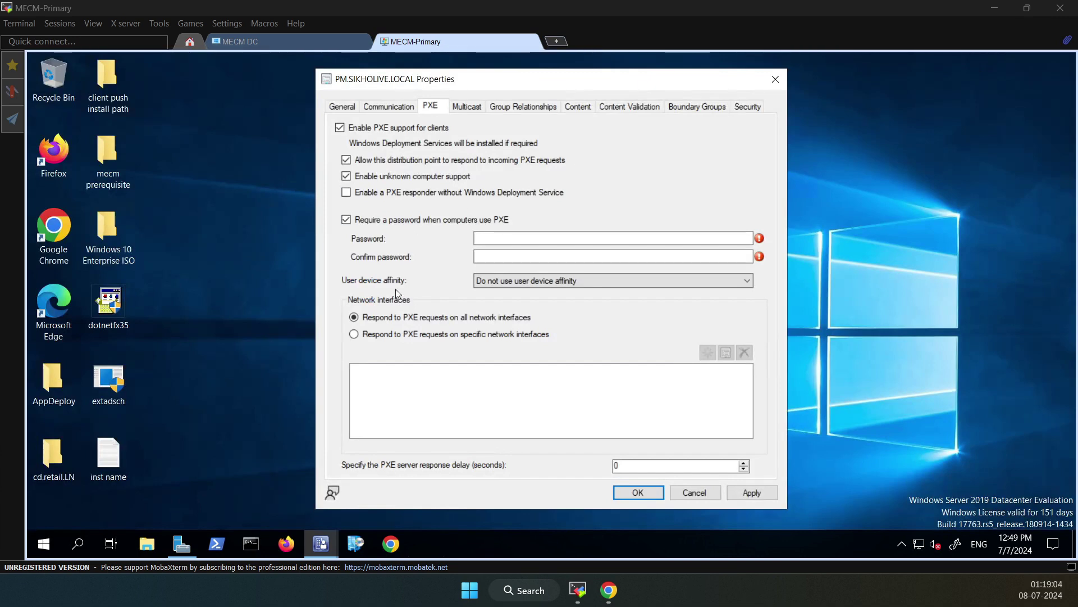
click(705, 497)
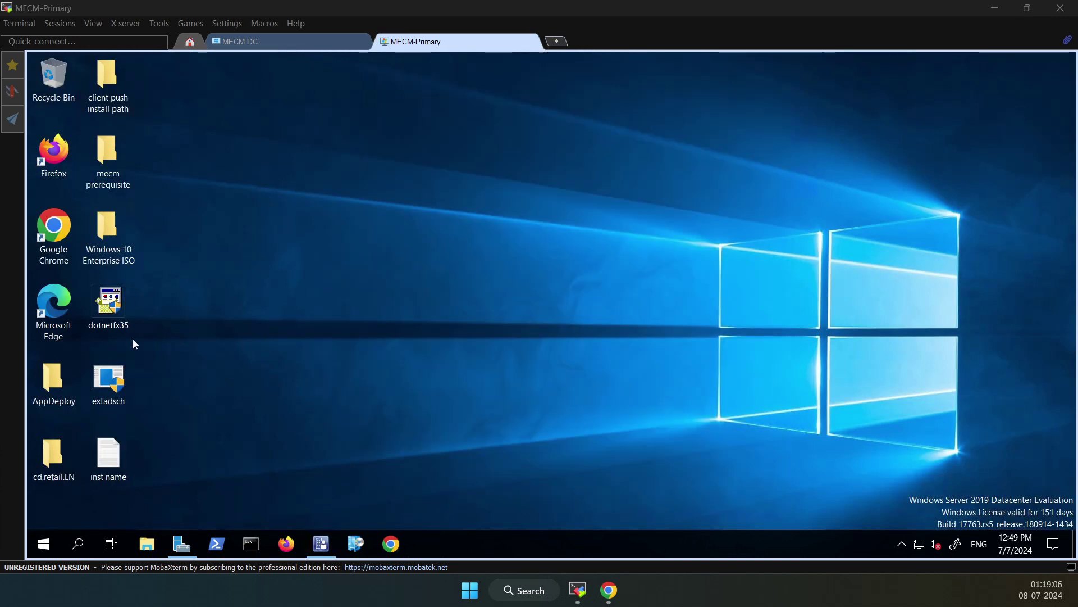
click(110, 235)
double_click(110, 235)
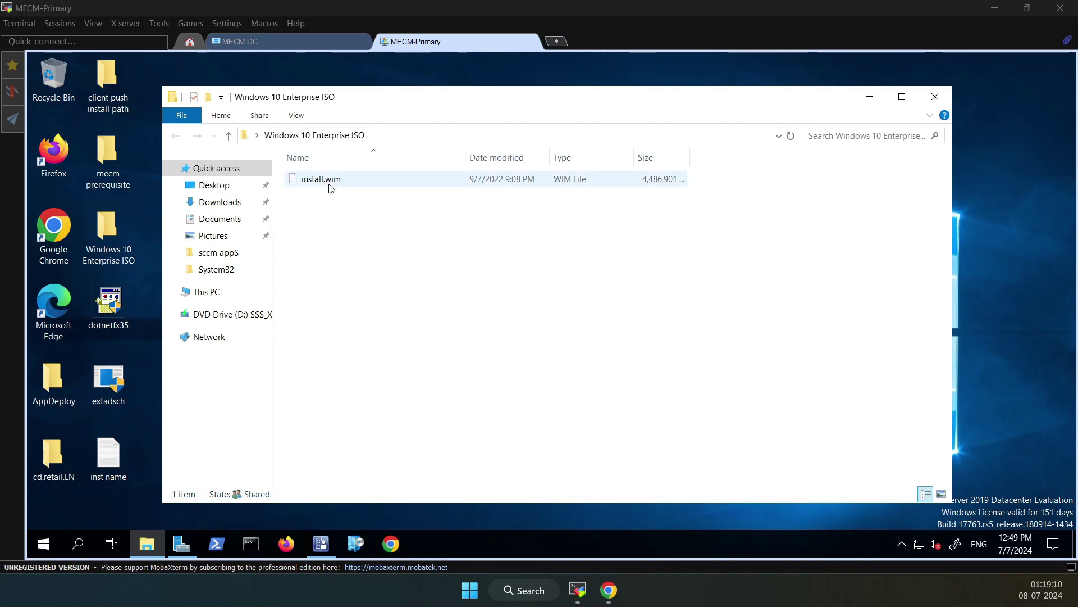
click(331, 184)
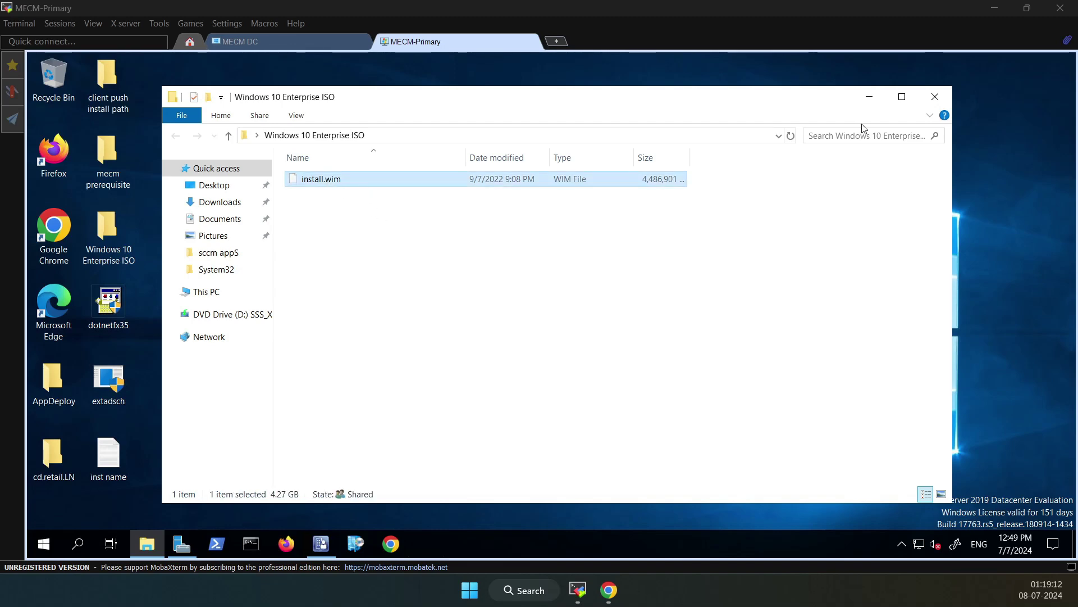
click(935, 97)
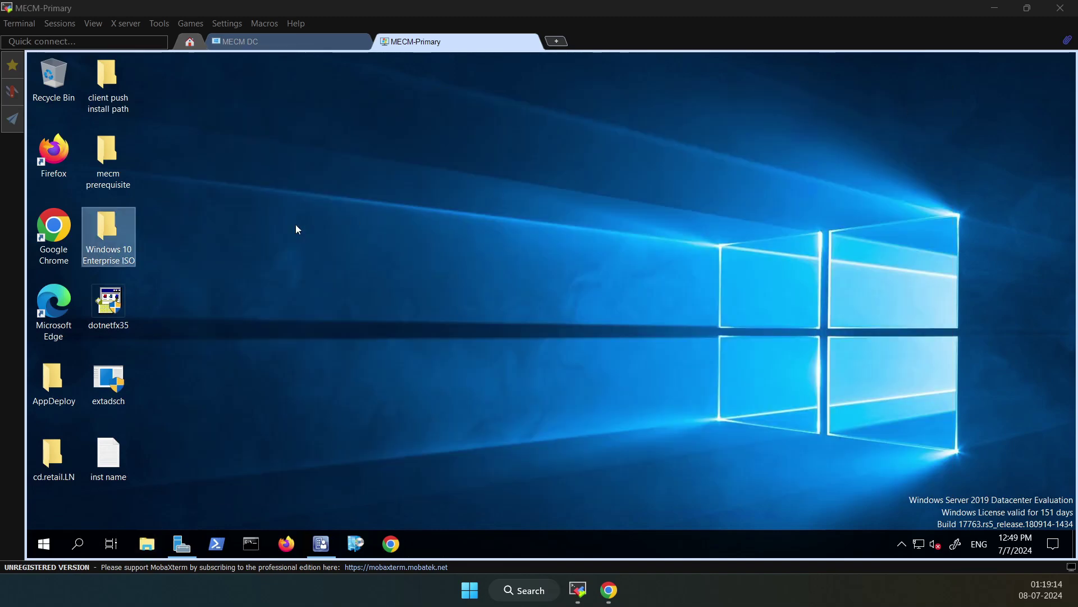
Share the Windows 10 Enterprise ISO folder on the network with Everyone at Read/Write
right_click(114, 241)
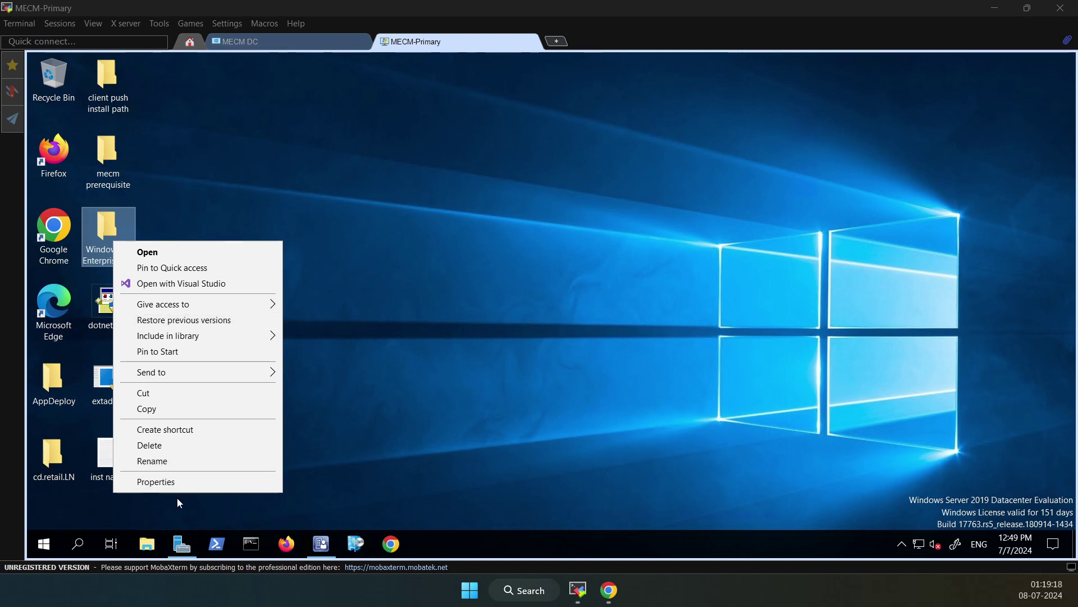
click(158, 481)
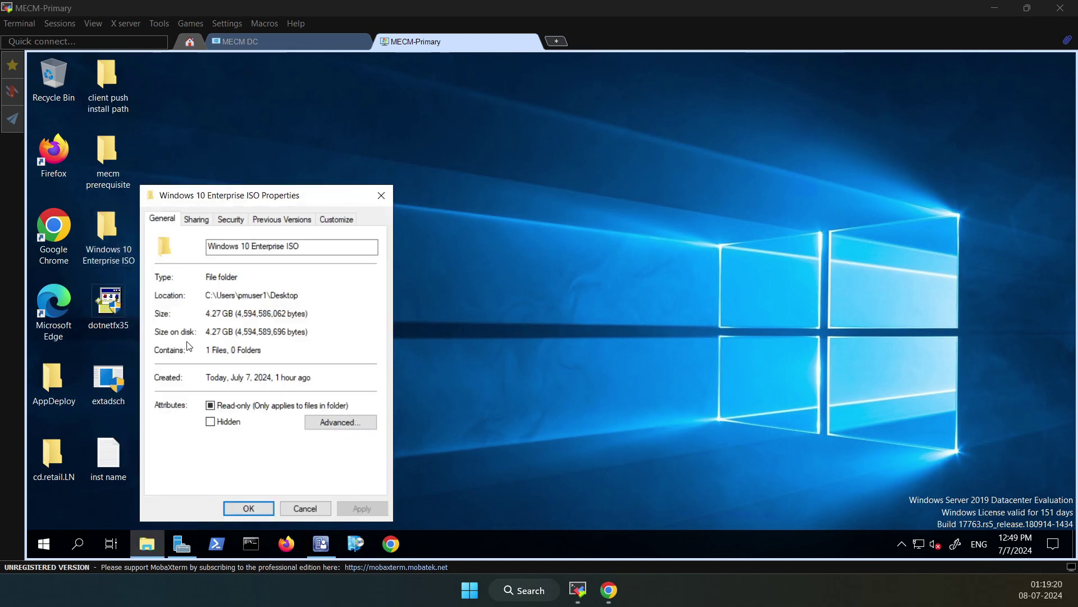
click(194, 218)
drag(210, 200, 237, 162)
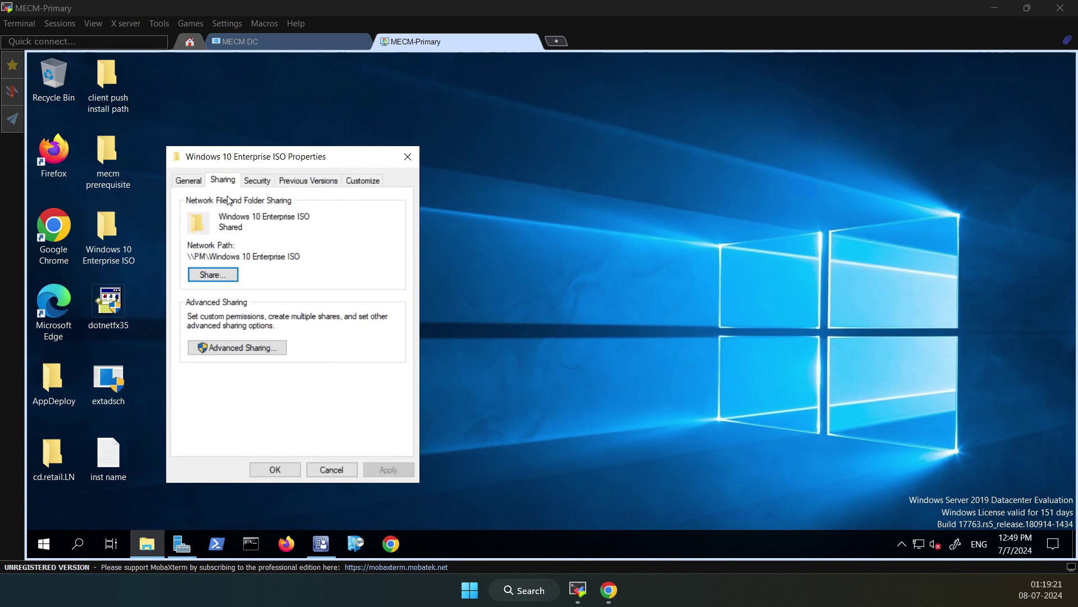
click(212, 274)
click(394, 291)
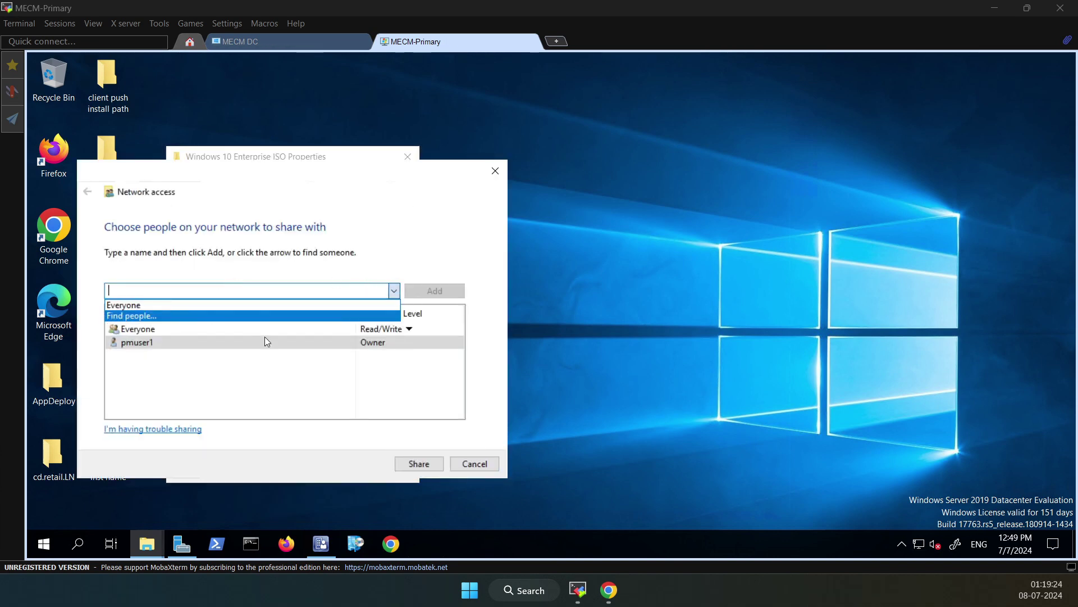
click(302, 375)
click(393, 332)
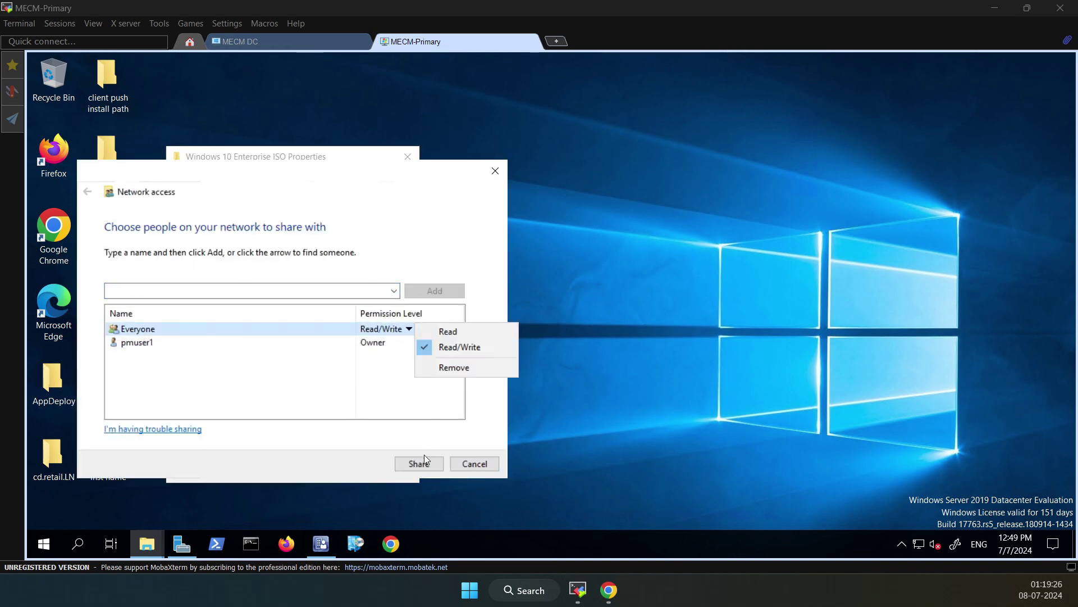
click(473, 464)
Review the folder's Advanced Sharing permissions without changes and close its properties
click(236, 347)
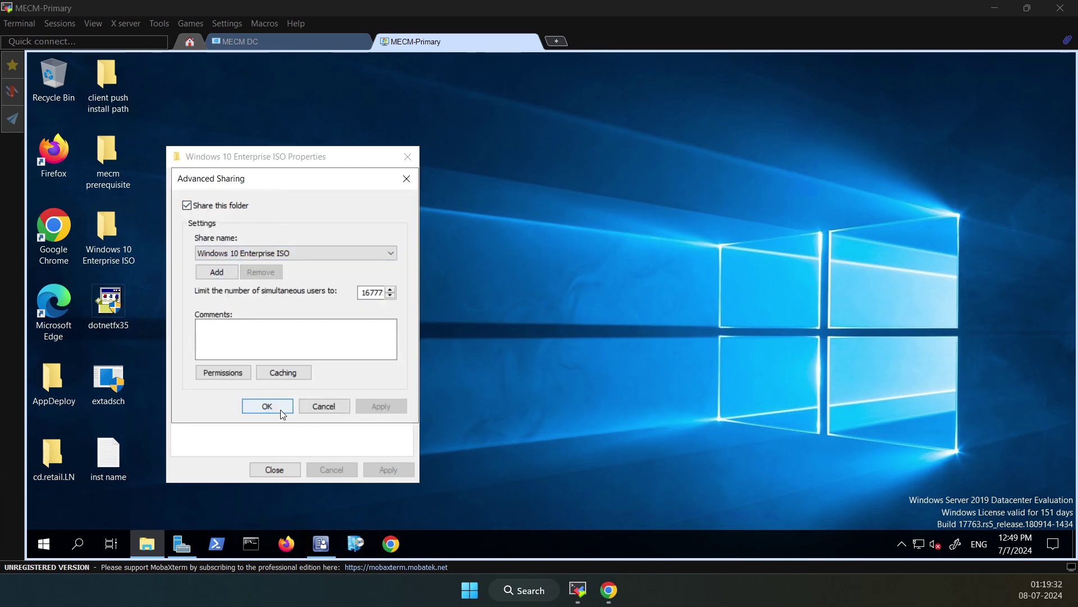
click(223, 374)
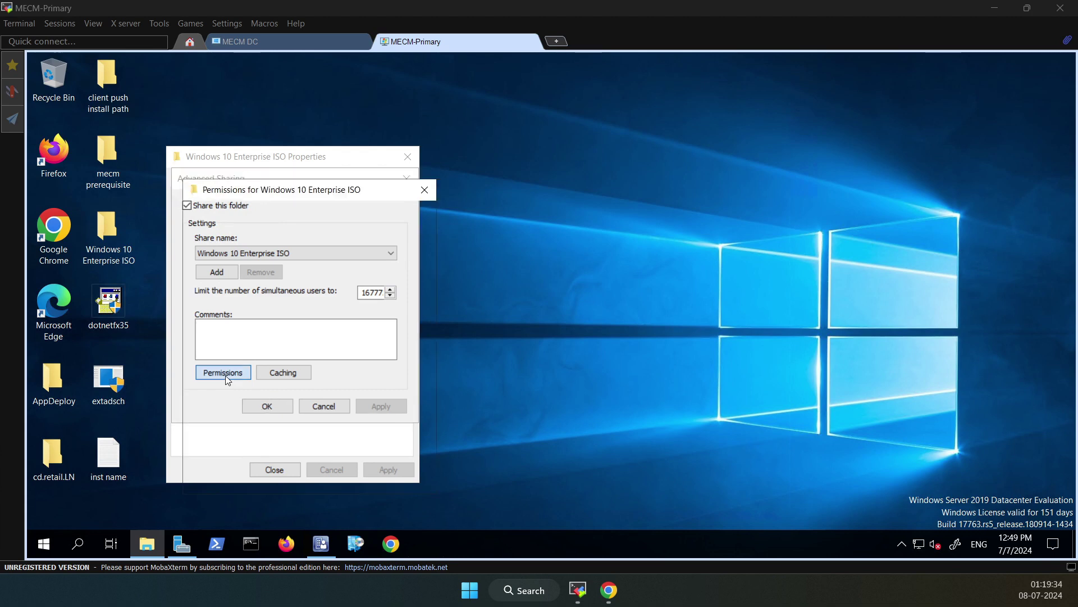
click(368, 476)
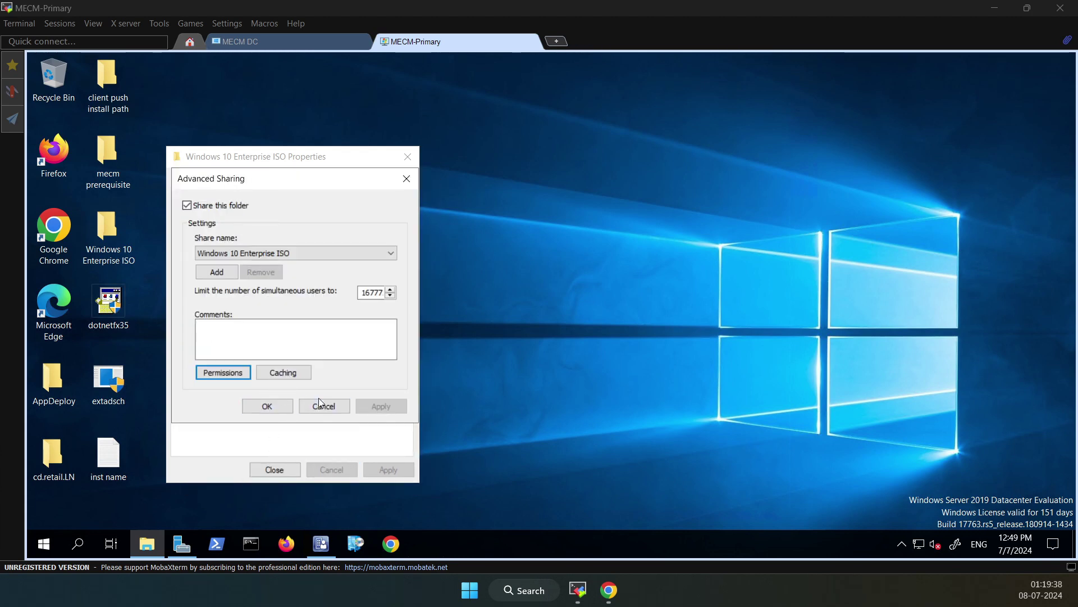
click(267, 405)
click(269, 469)
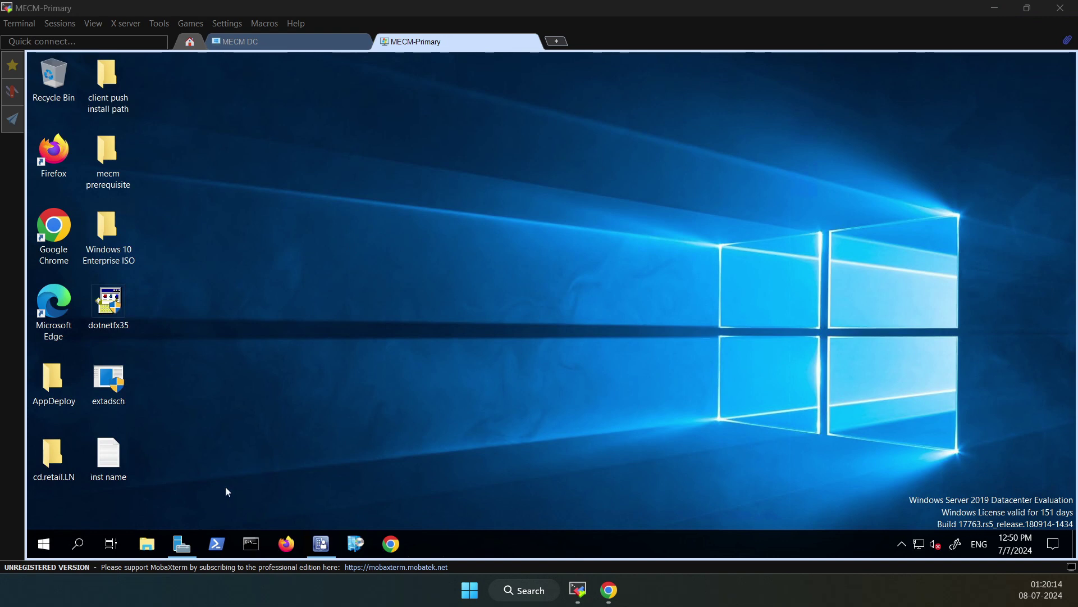
Bring Server Manager forward and return from the WSUS page to the Dashboard
click(182, 543)
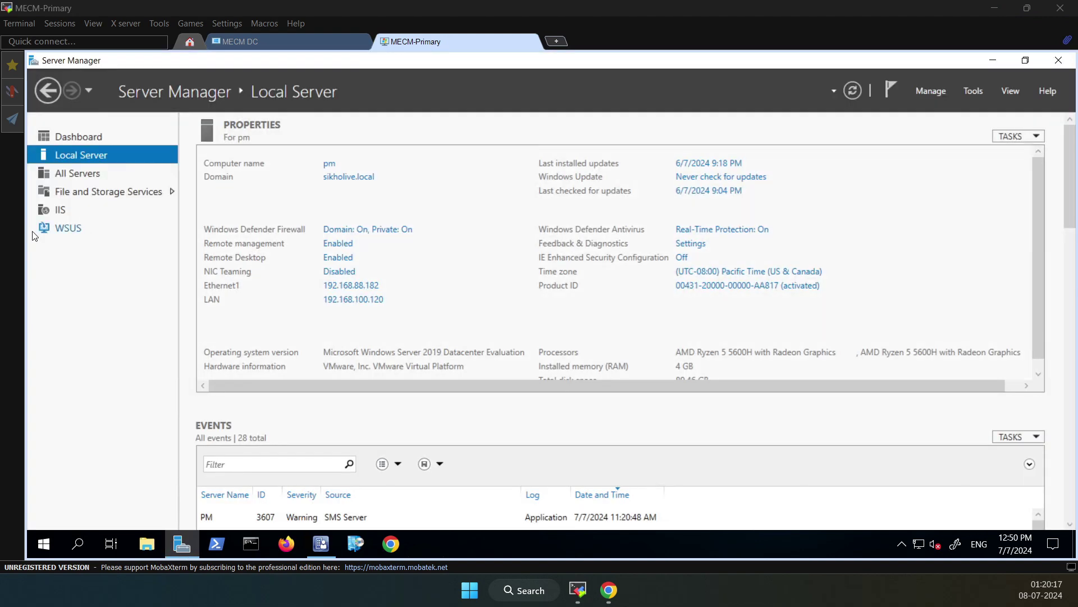
click(70, 232)
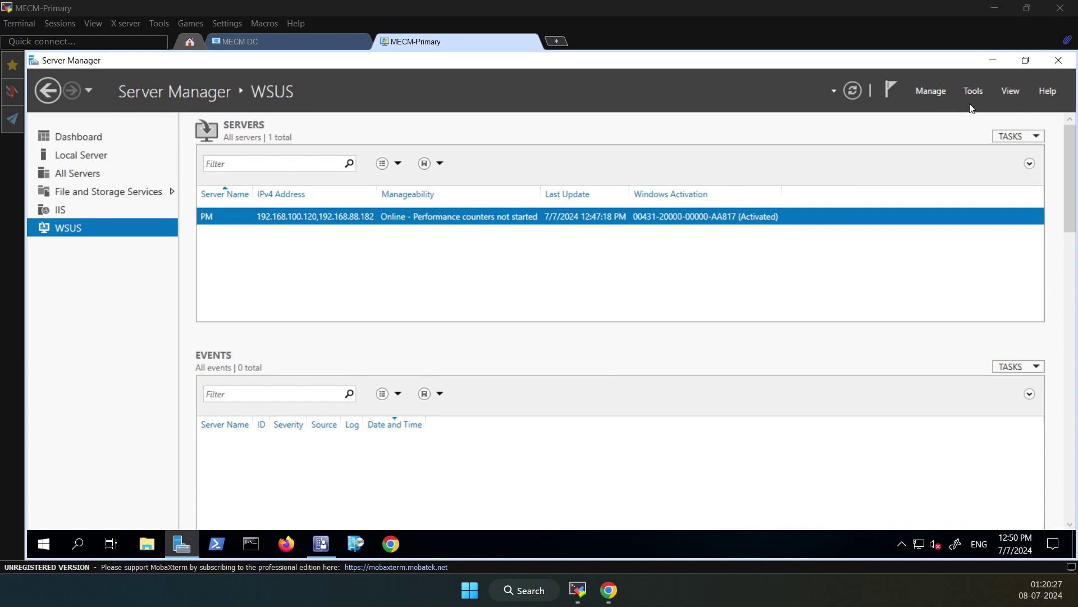
click(62, 136)
Start a role-based installation on this server and select Windows Deployment Services with its required features
click(384, 229)
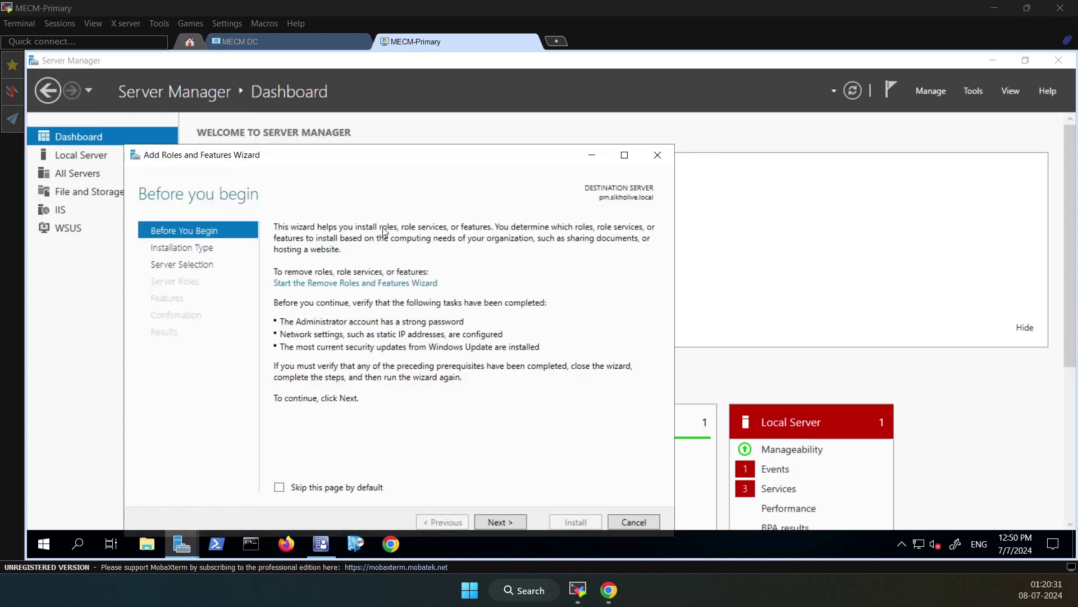
click(502, 523)
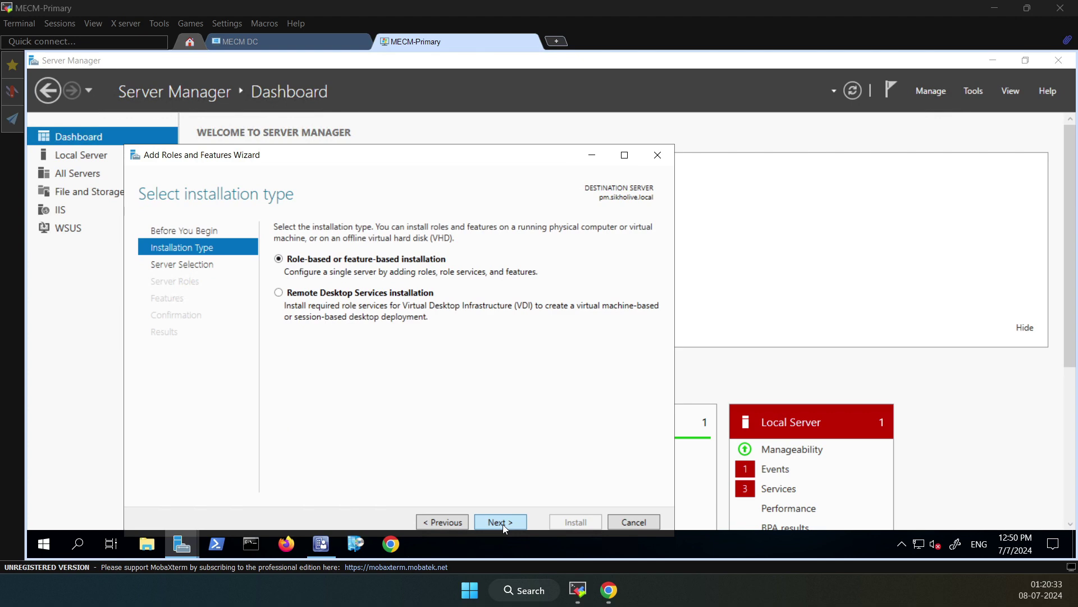
click(503, 522)
click(503, 522)
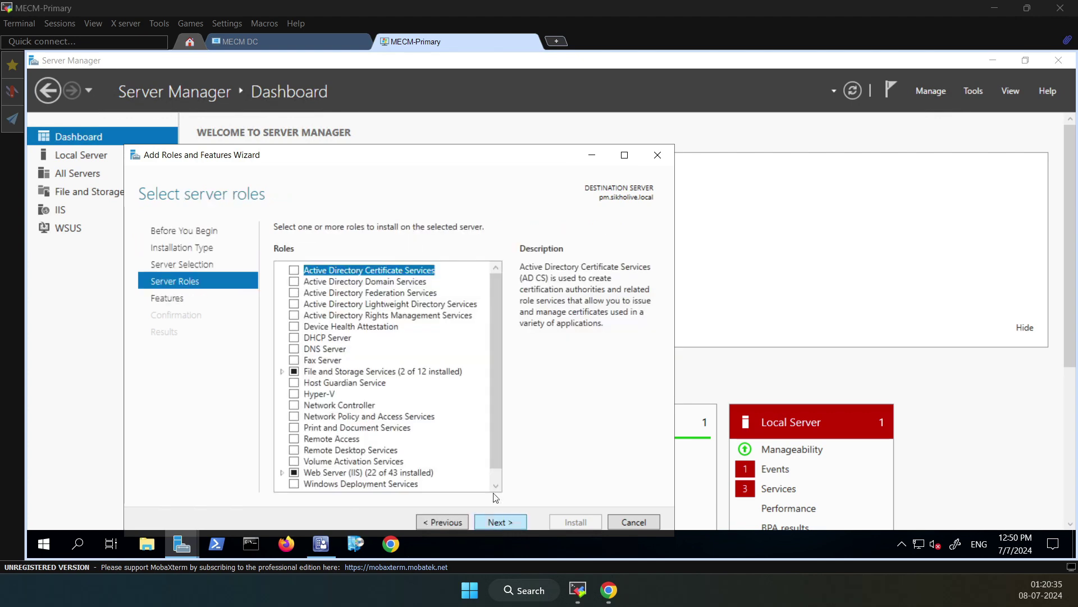
scroll(500, 370, down, 1)
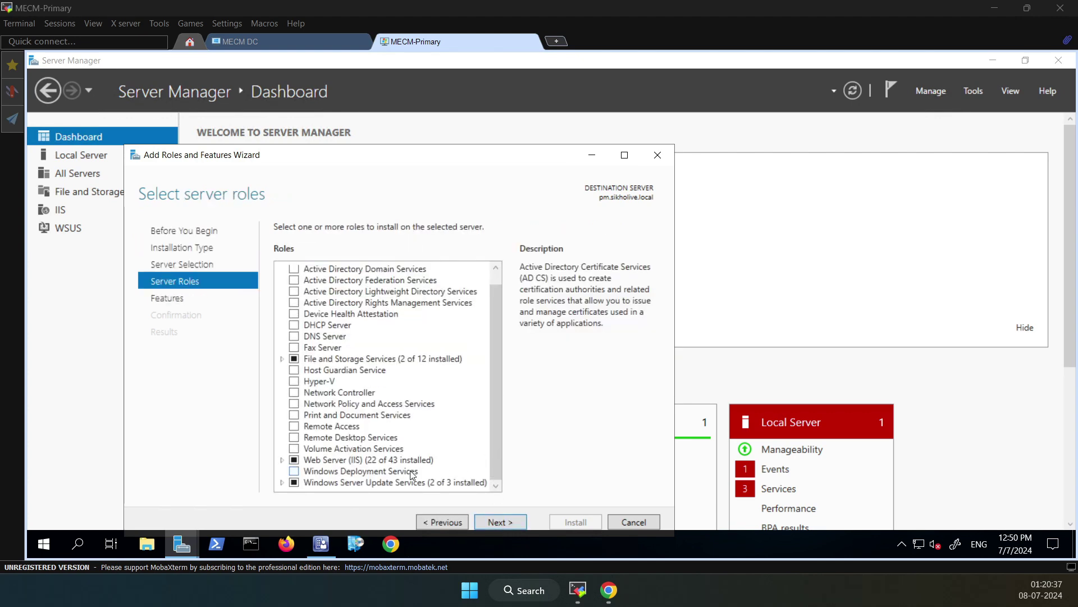
click(294, 473)
click(432, 468)
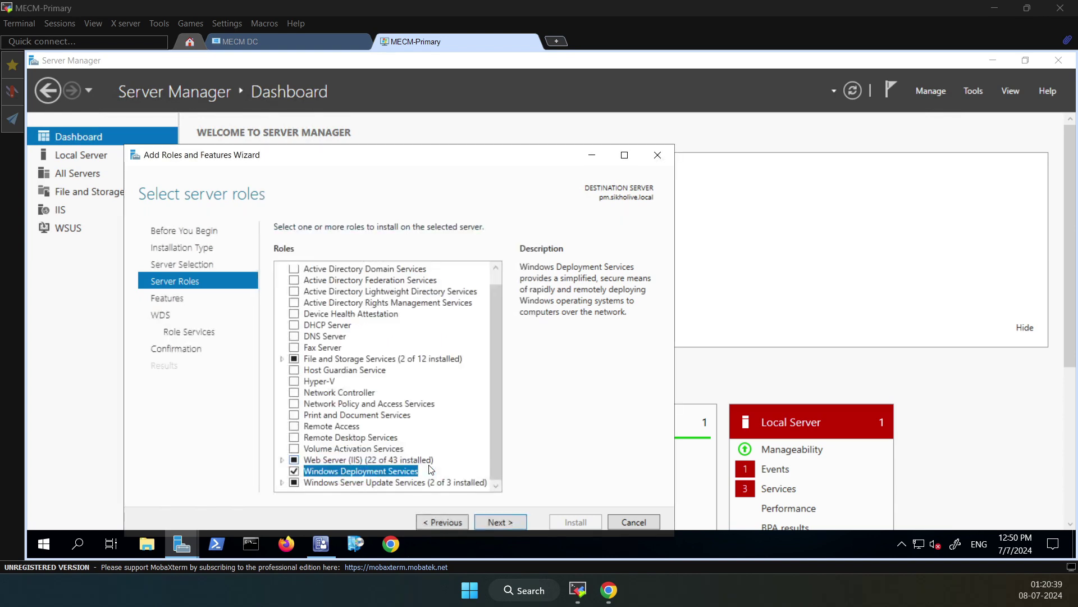
click(499, 523)
click(499, 525)
Keep Deployment Server and Transport Server, allow automatic restart, and install the WDS role
click(461, 523)
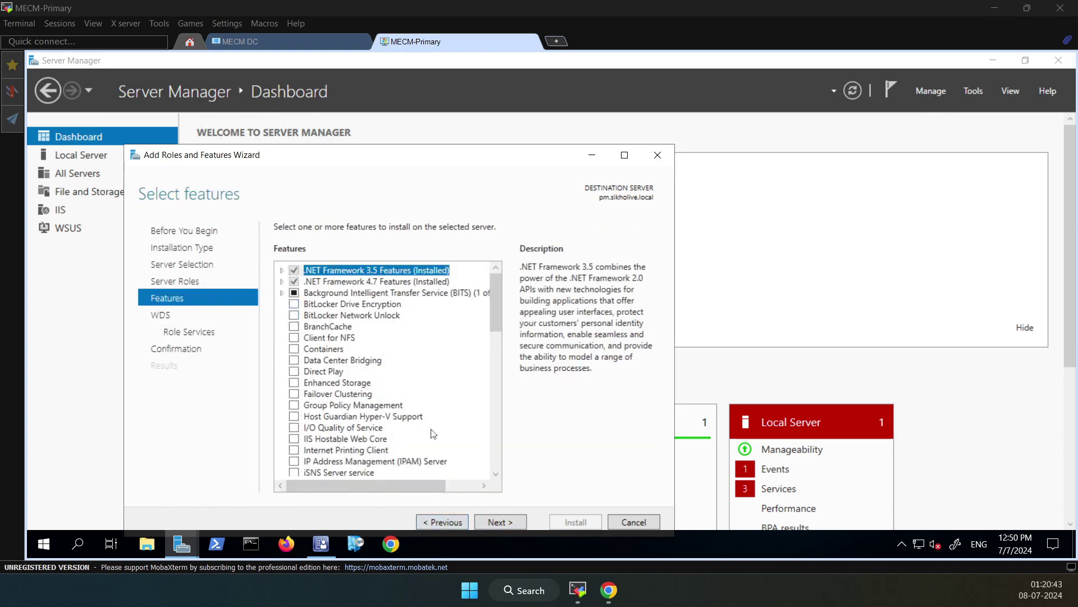
click(487, 524)
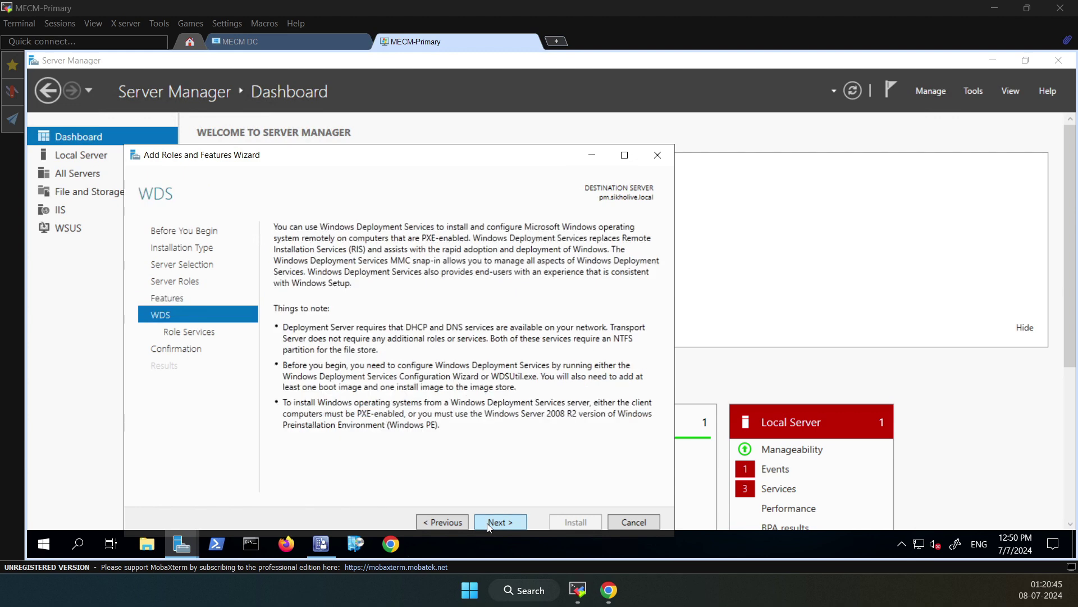
click(487, 523)
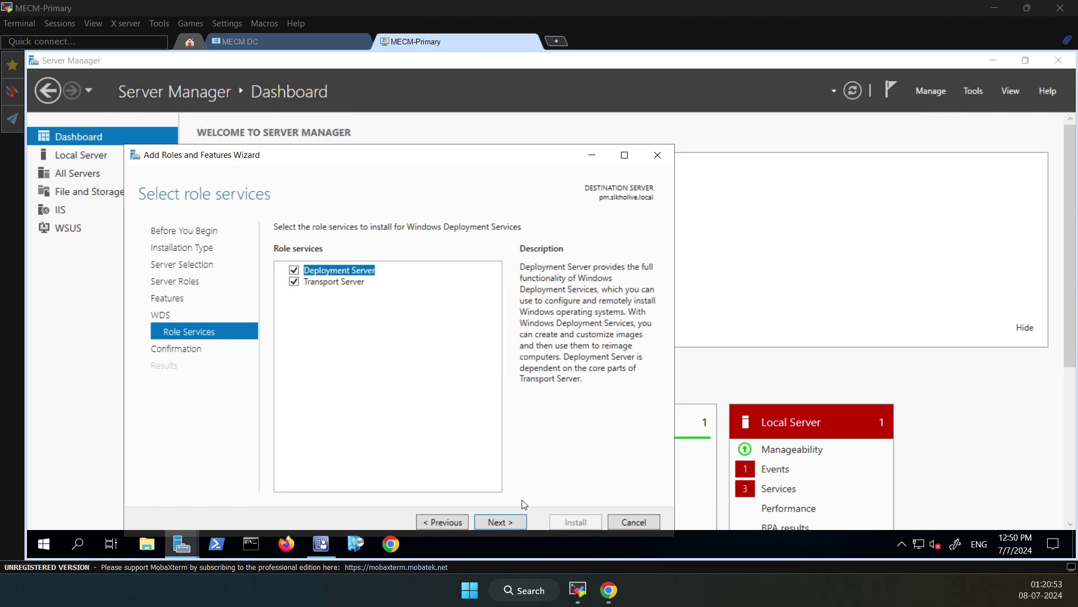
click(507, 523)
click(279, 248)
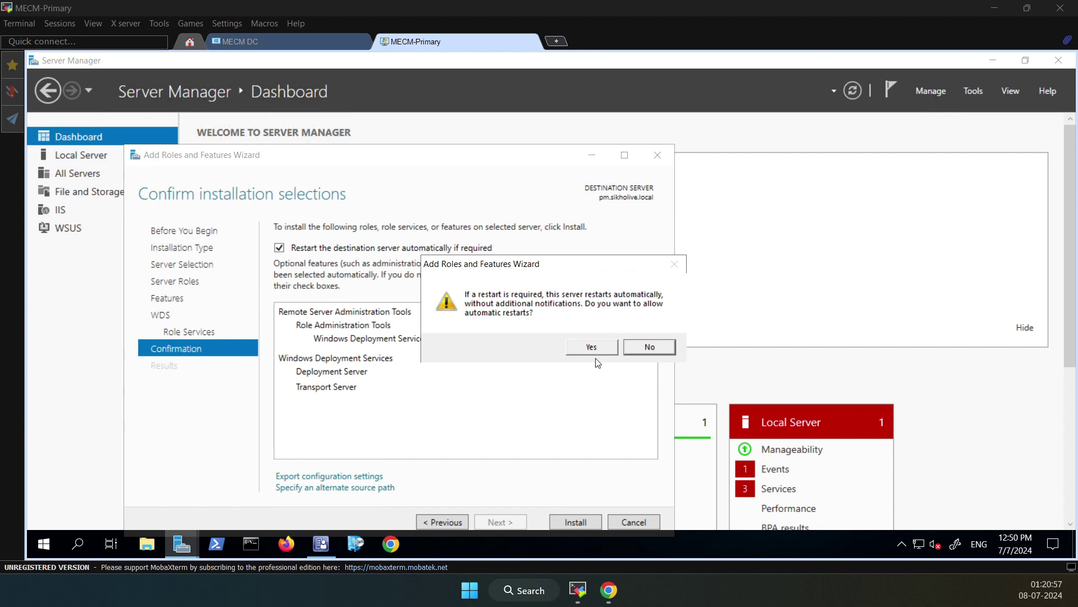
click(592, 348)
drag(444, 159, 443, 129)
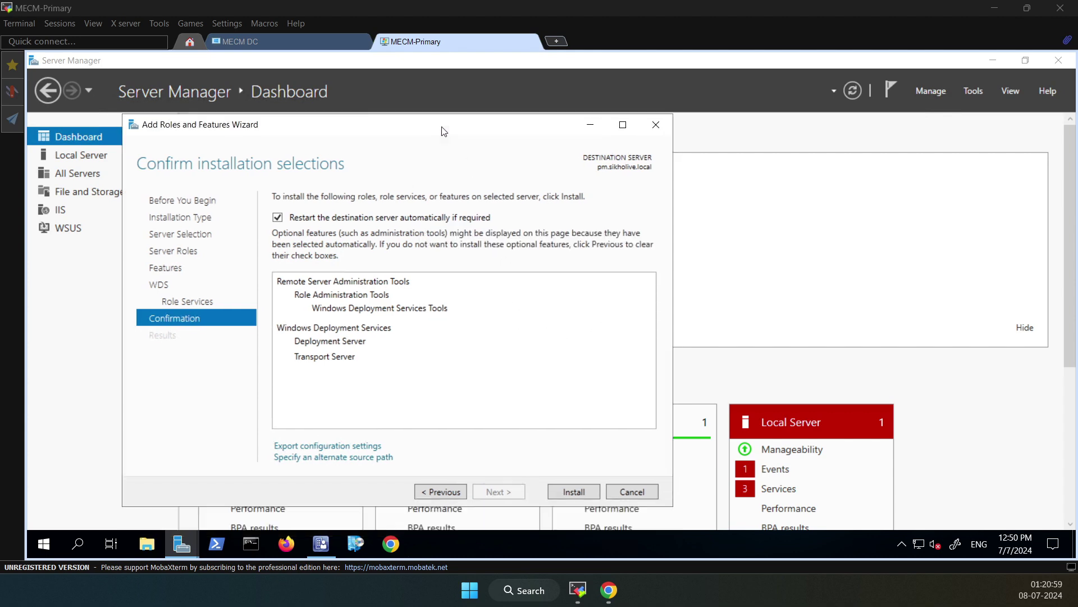
click(573, 491)
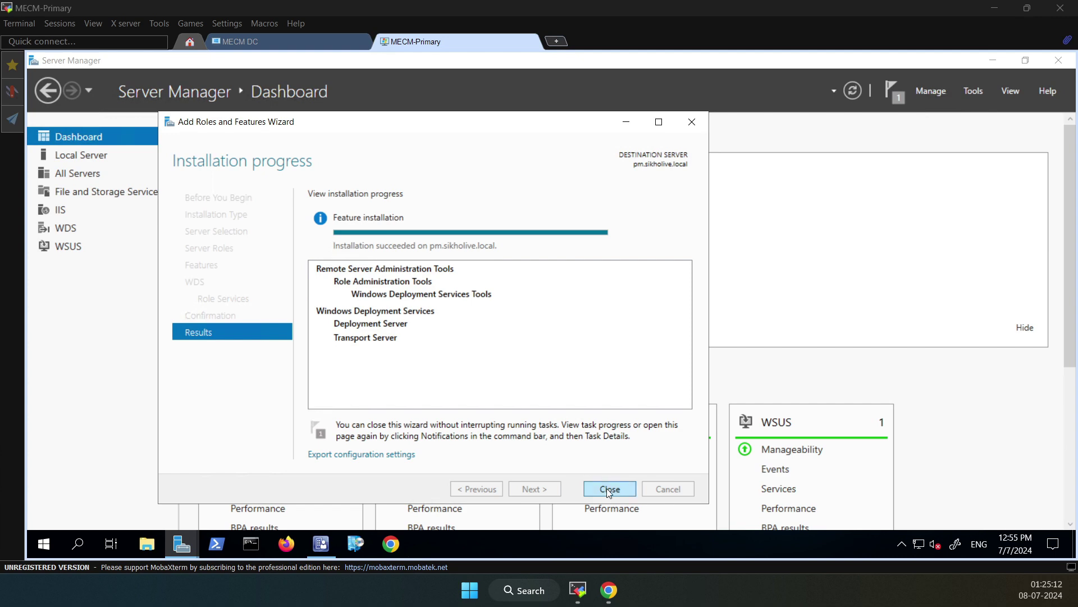
click(609, 489)
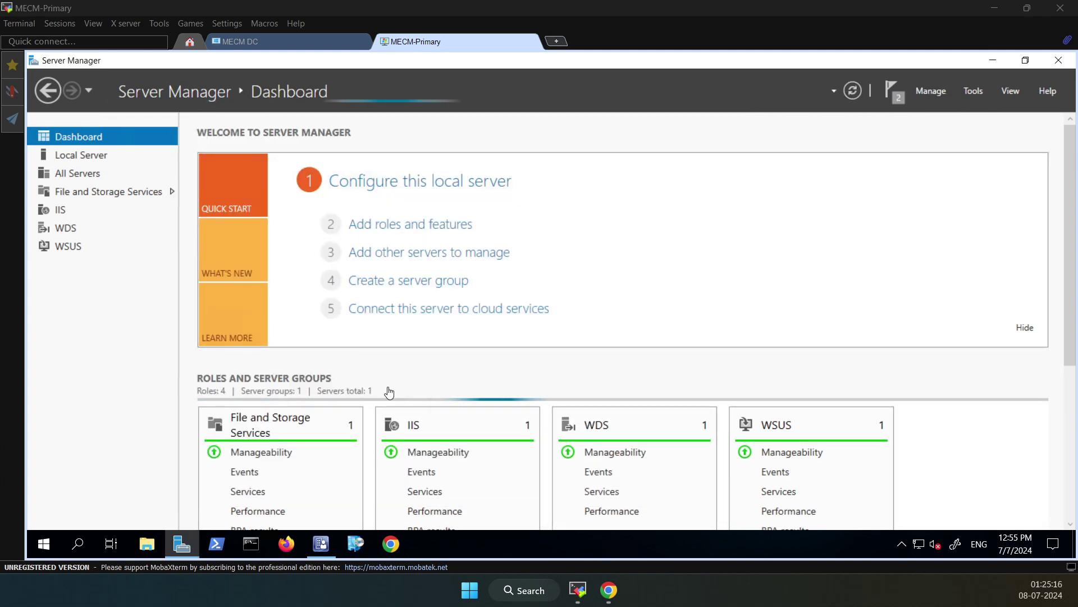
Hide the critical event alerts for the local server and the Kernel-Power event
scroll(405, 390, down, 5)
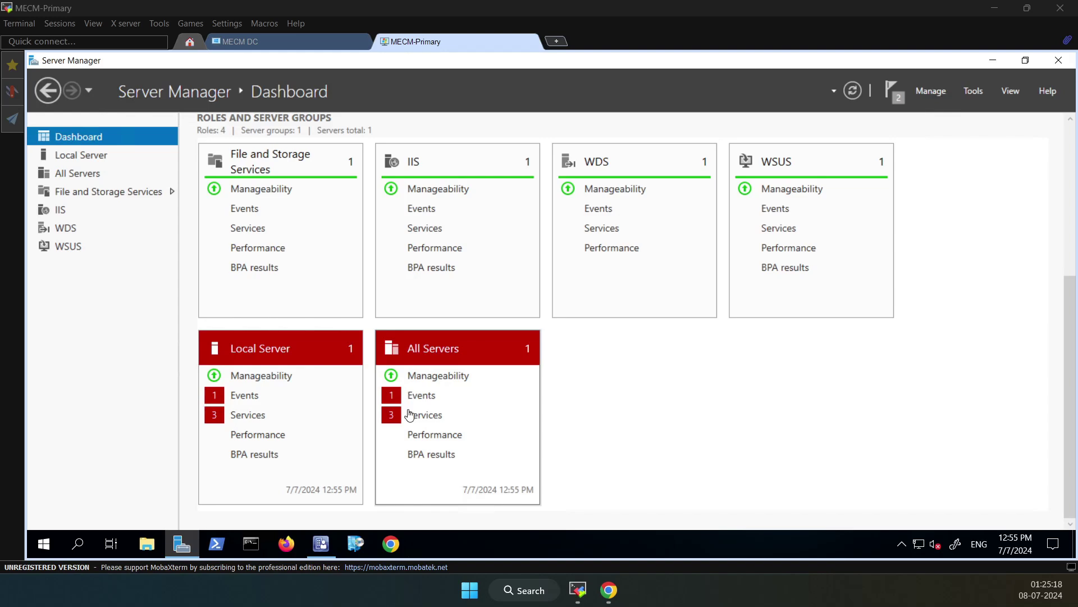
click(239, 400)
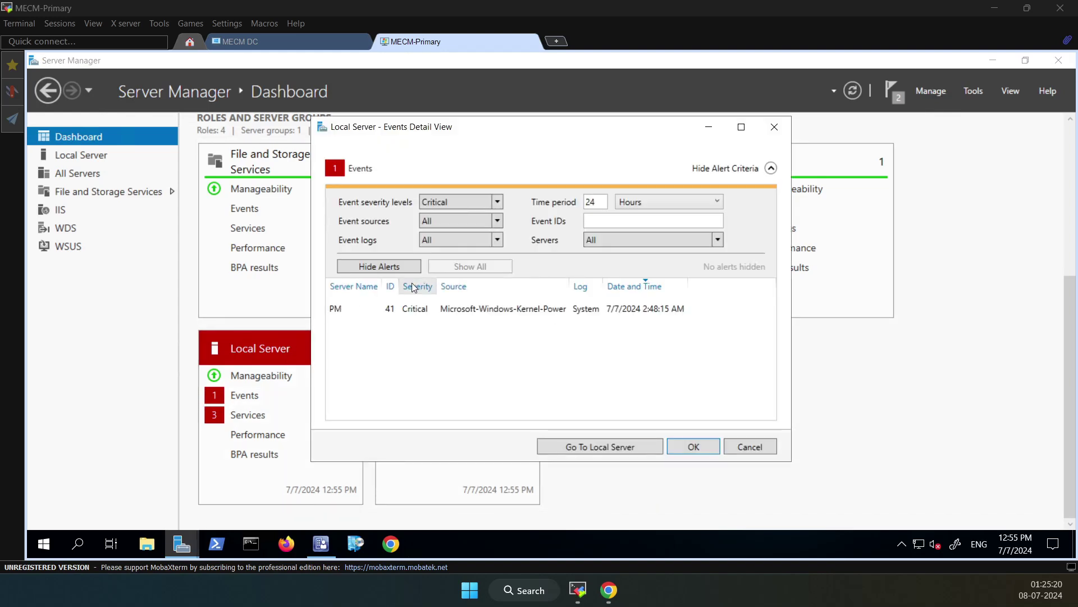
click(396, 266)
click(694, 447)
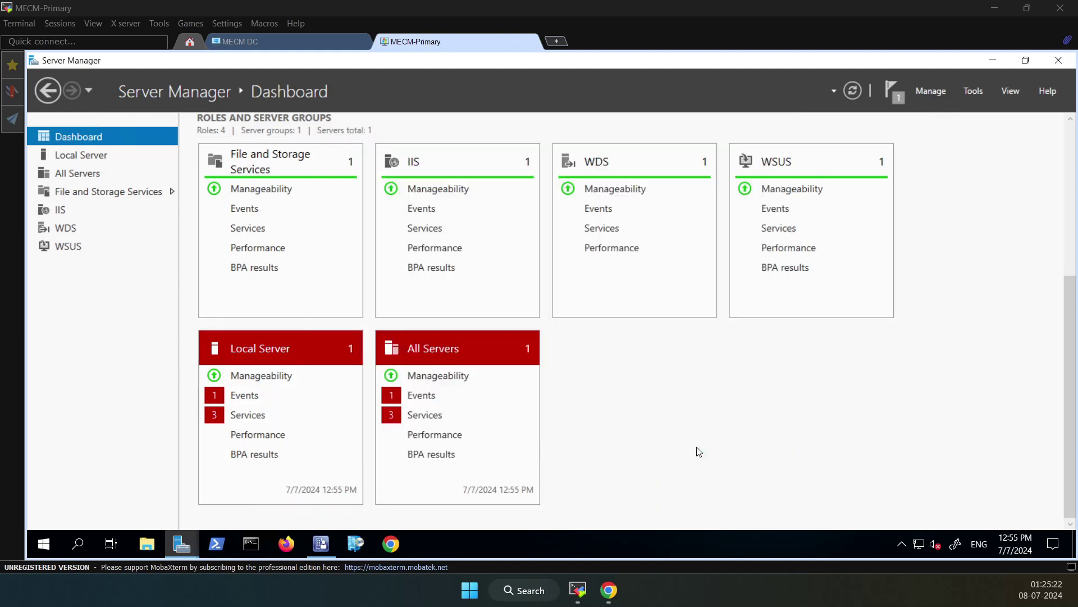
click(421, 396)
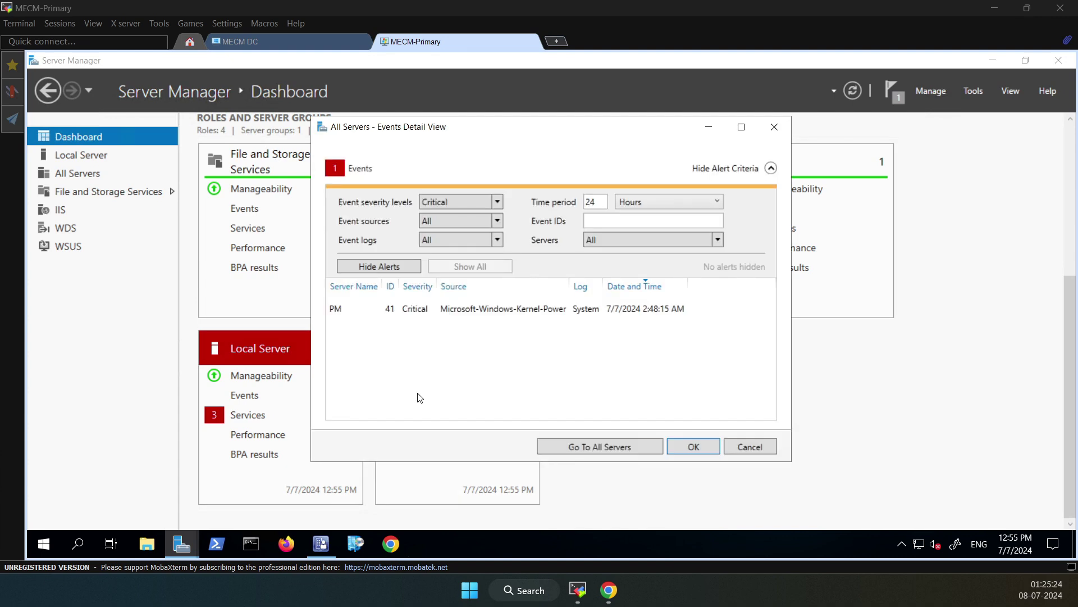
click(416, 312)
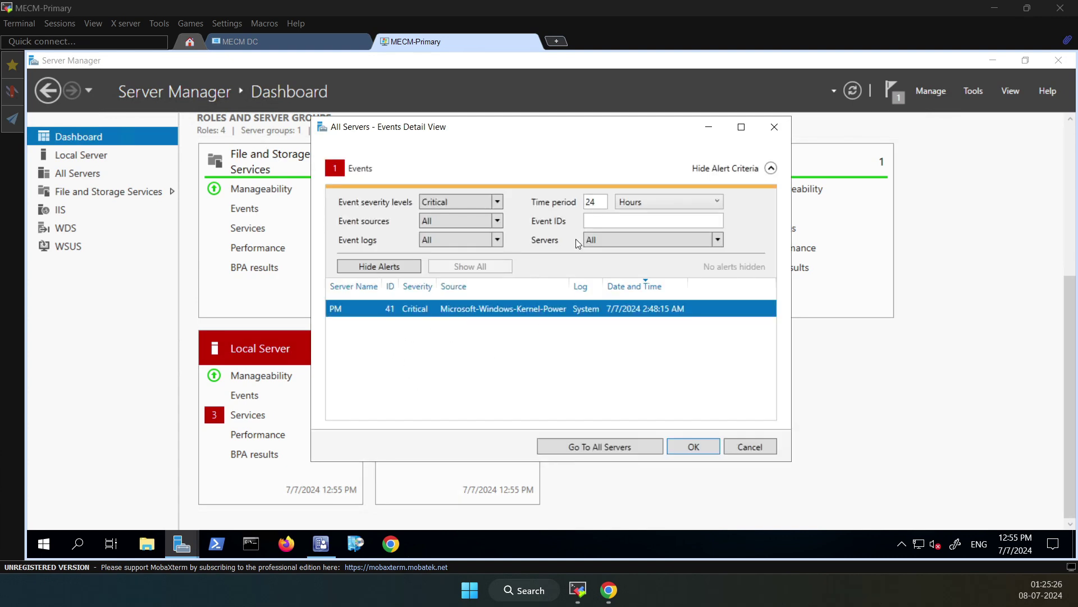
click(390, 268)
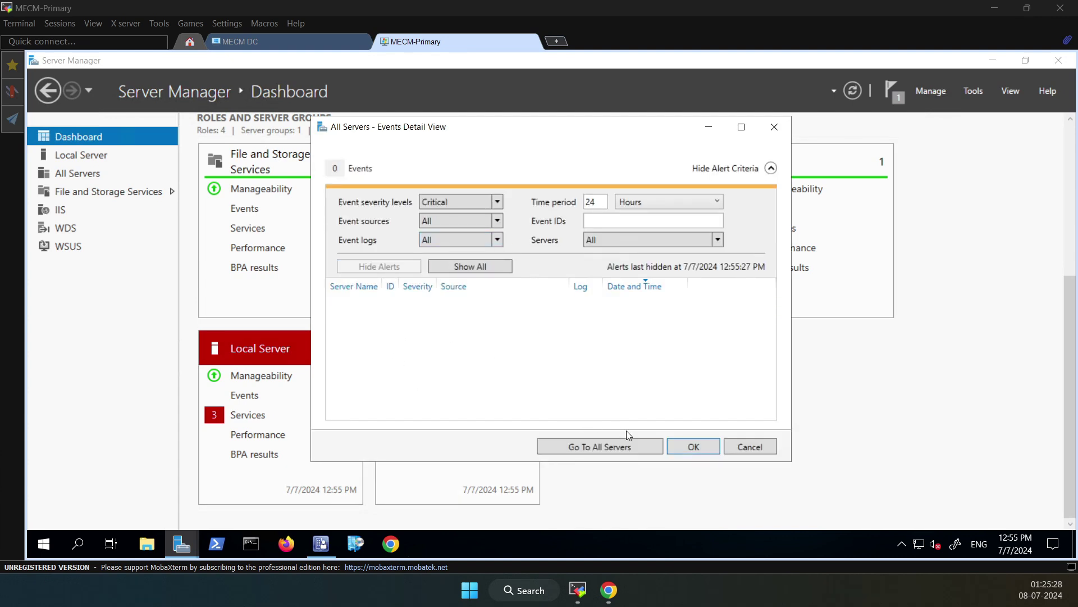
click(681, 446)
Start the flagged GoogleUpdater Service to clear the services alert
click(420, 413)
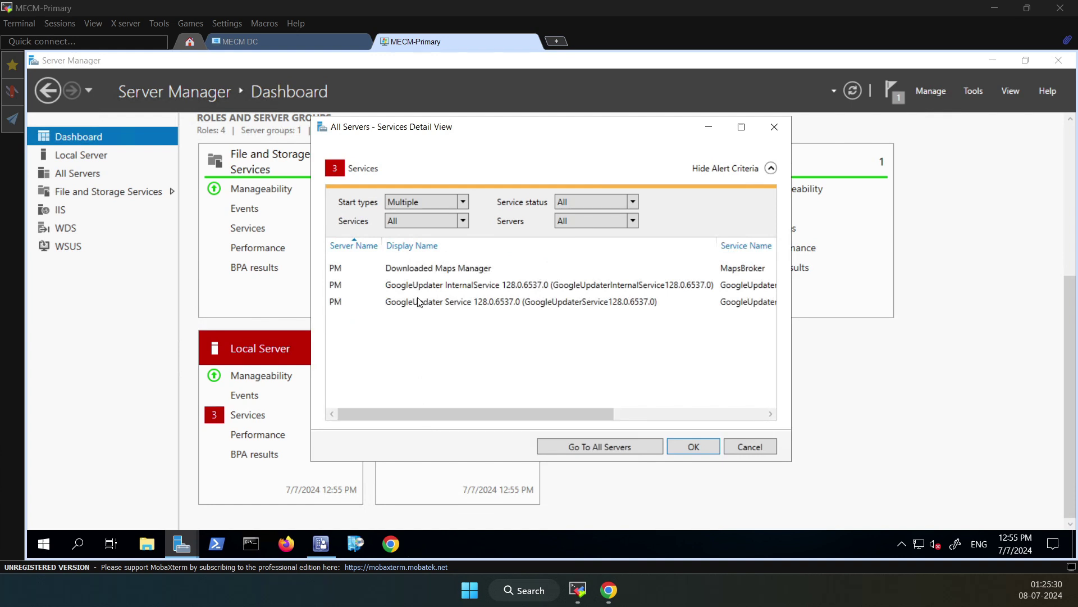
right_click(411, 268)
click(433, 284)
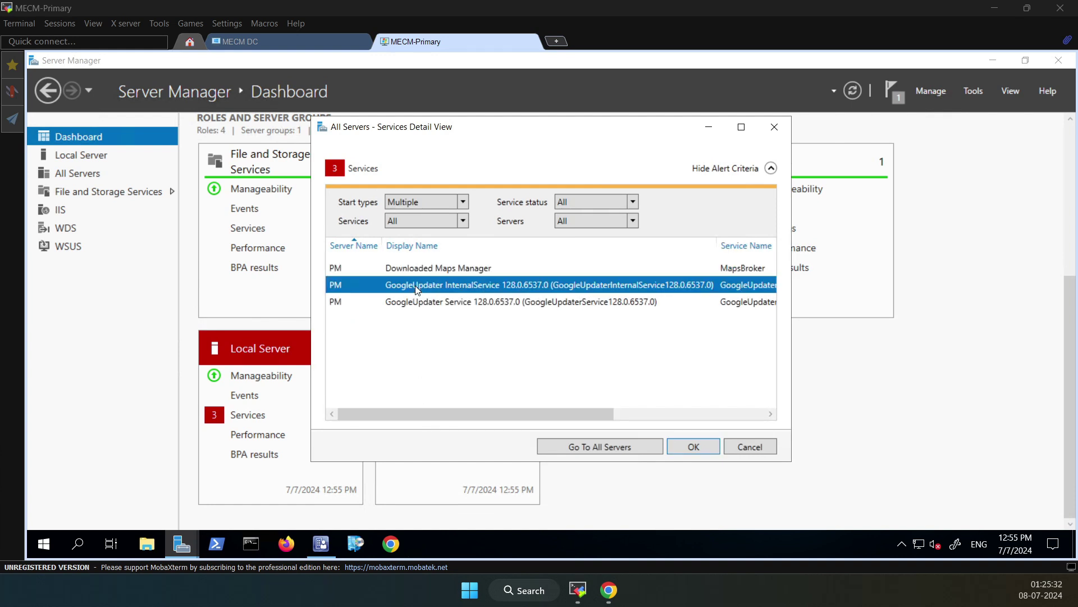
right_click(431, 286)
key(Escape)
click(427, 302)
right_click(426, 304)
click(446, 314)
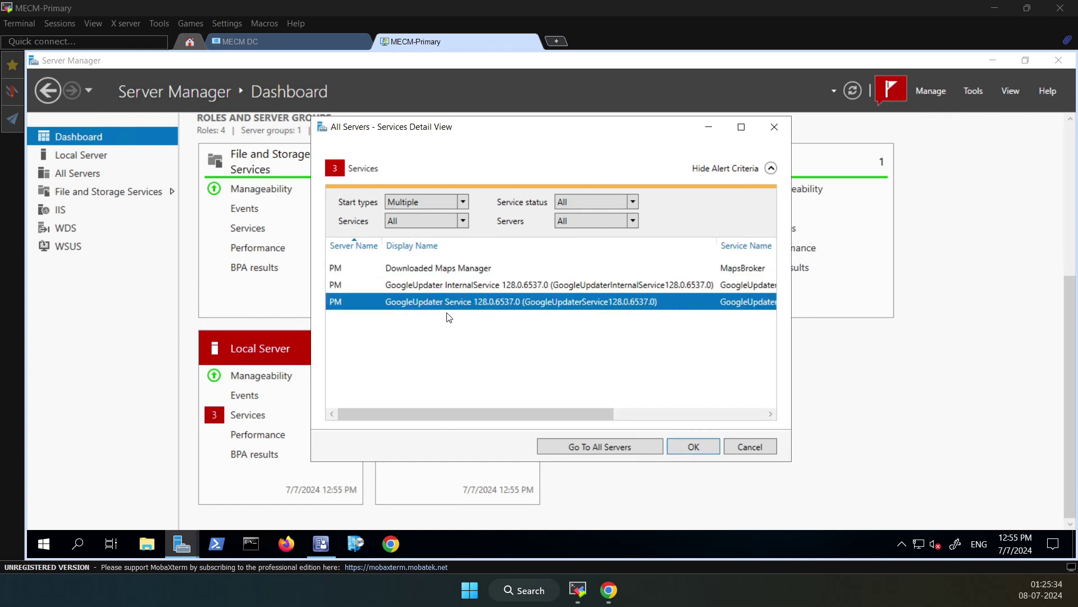
click(694, 446)
click(853, 90)
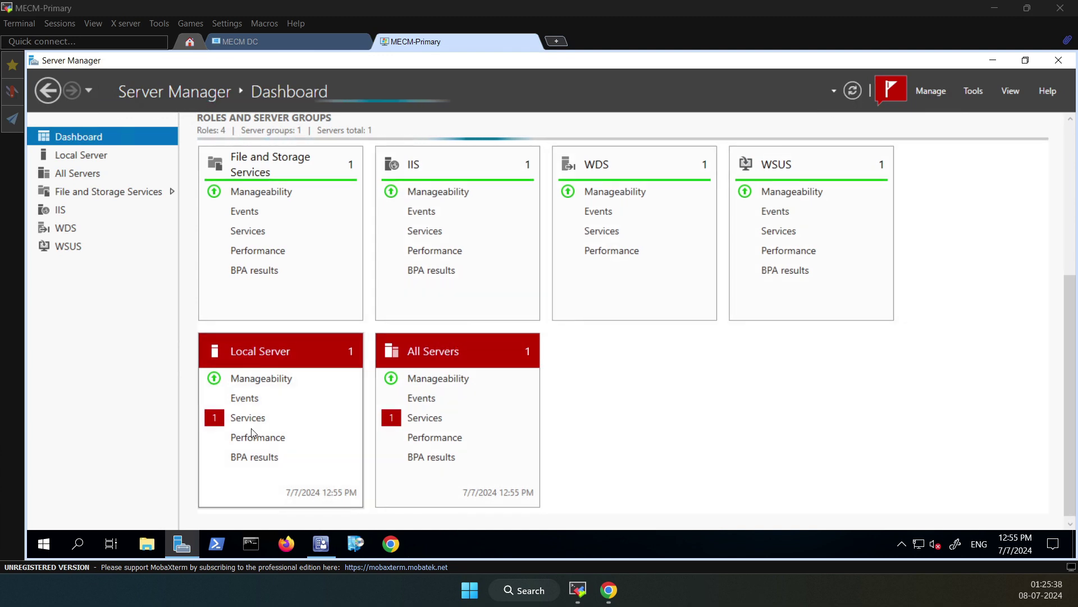
Dismiss the failed start-services and feature installation notifications
scroll(387, 332, up, 3)
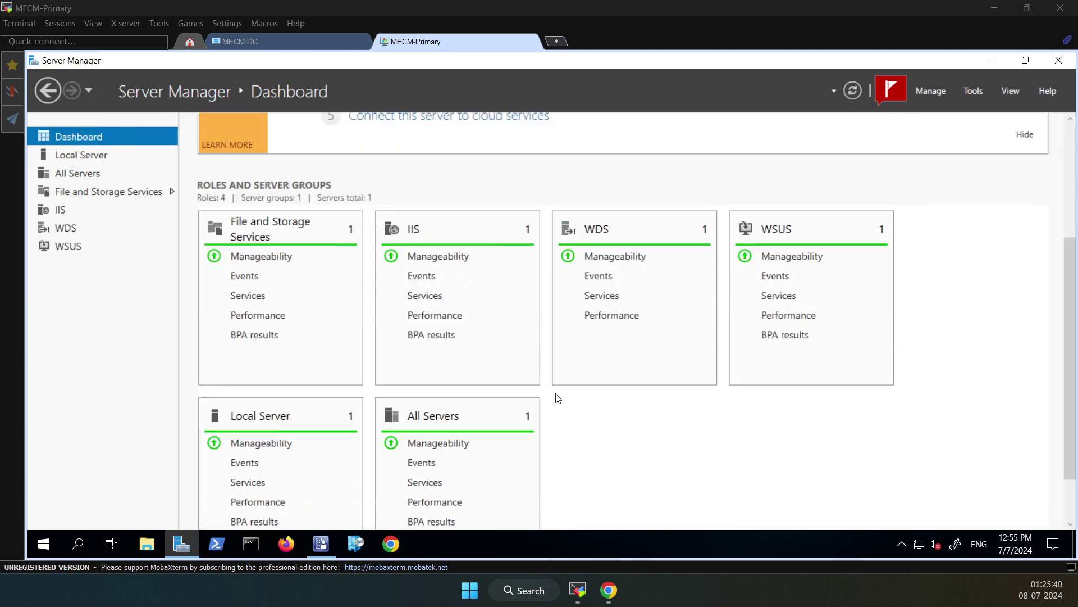
click(885, 99)
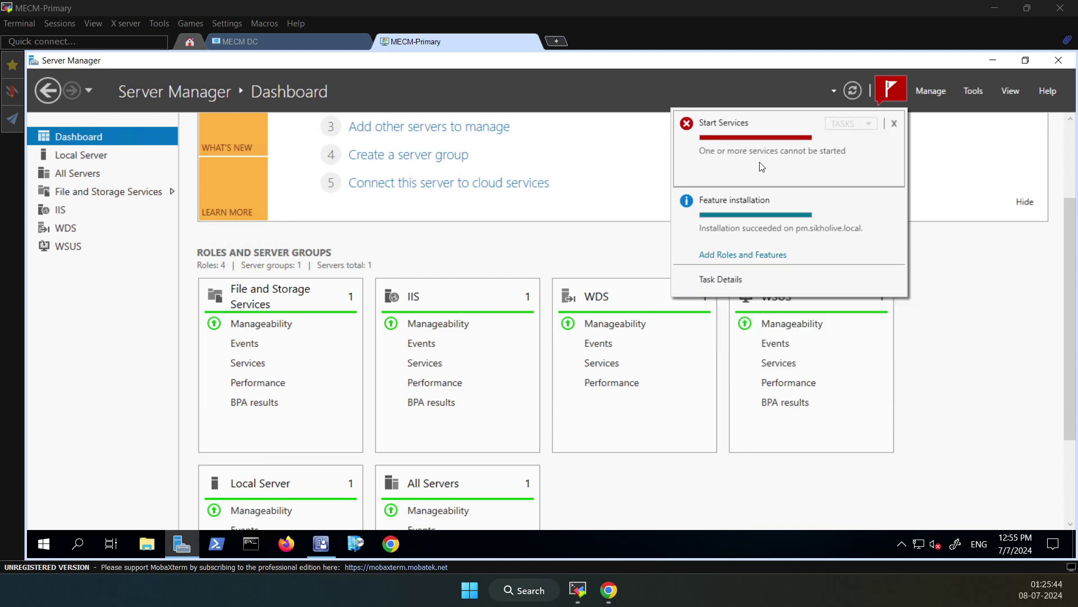
click(894, 123)
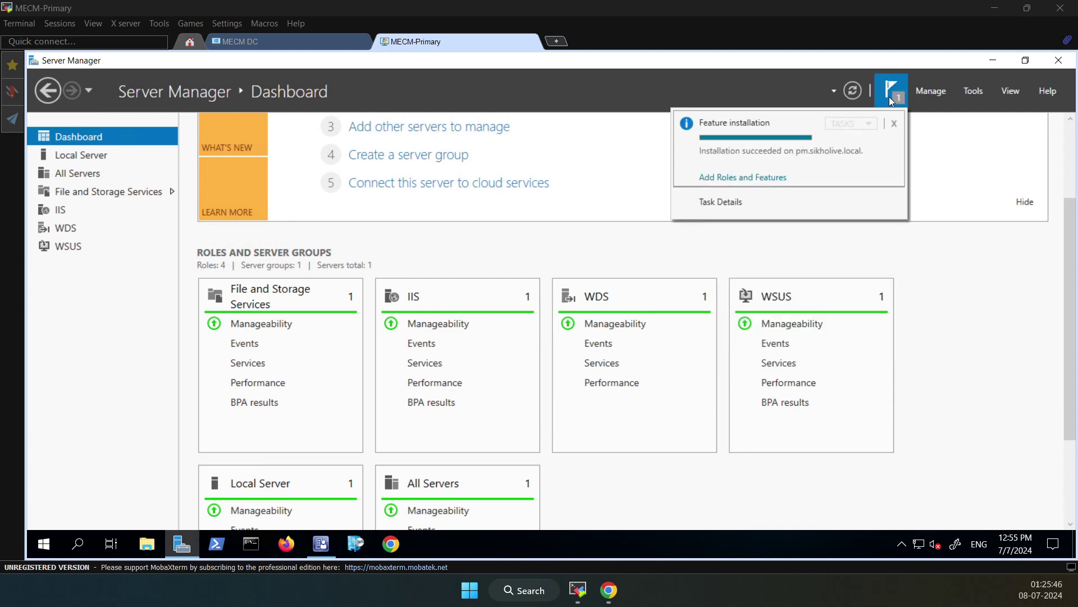
click(893, 123)
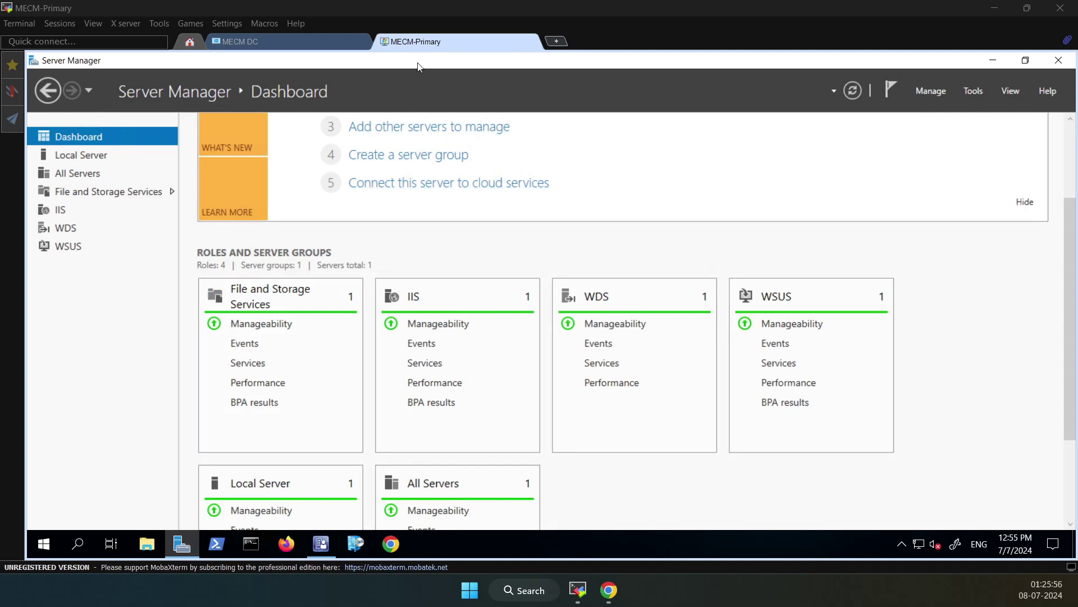
click(321, 543)
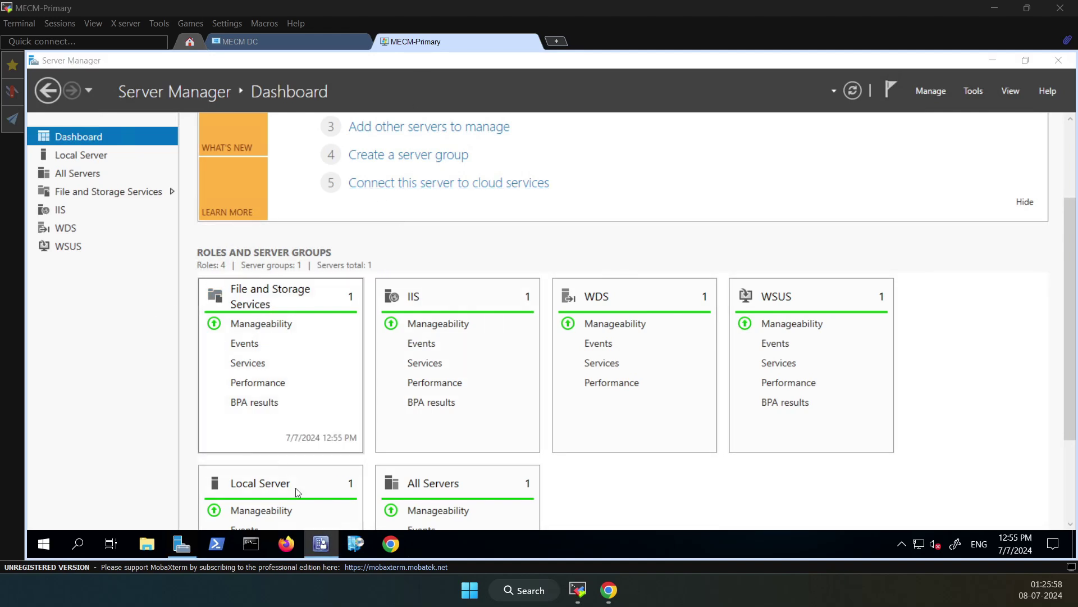
Open Windows Deployment Services from Server Manager's Tools menu
click(994, 61)
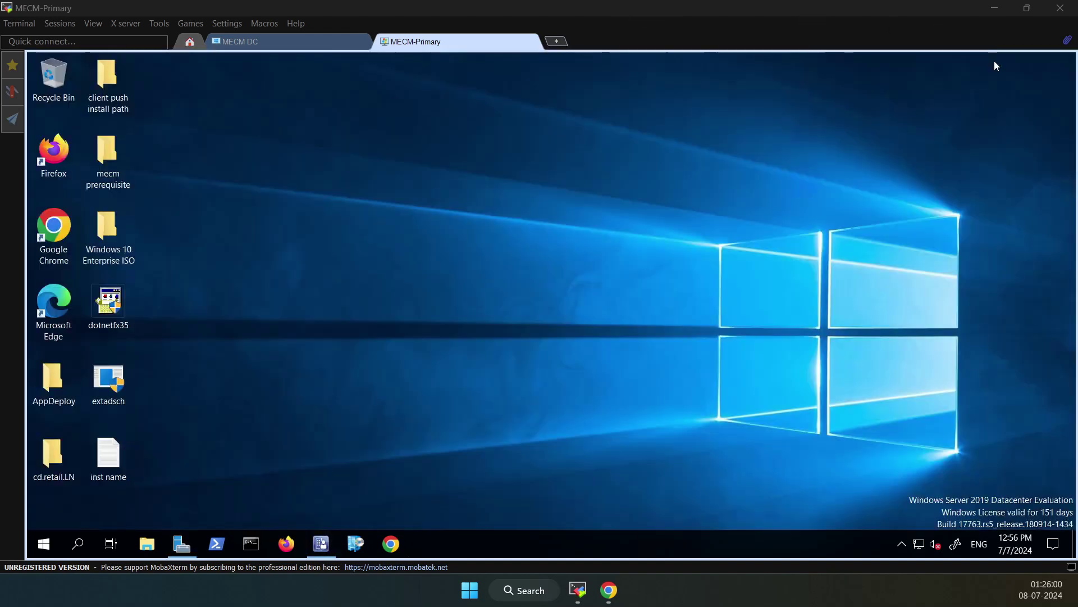
click(320, 543)
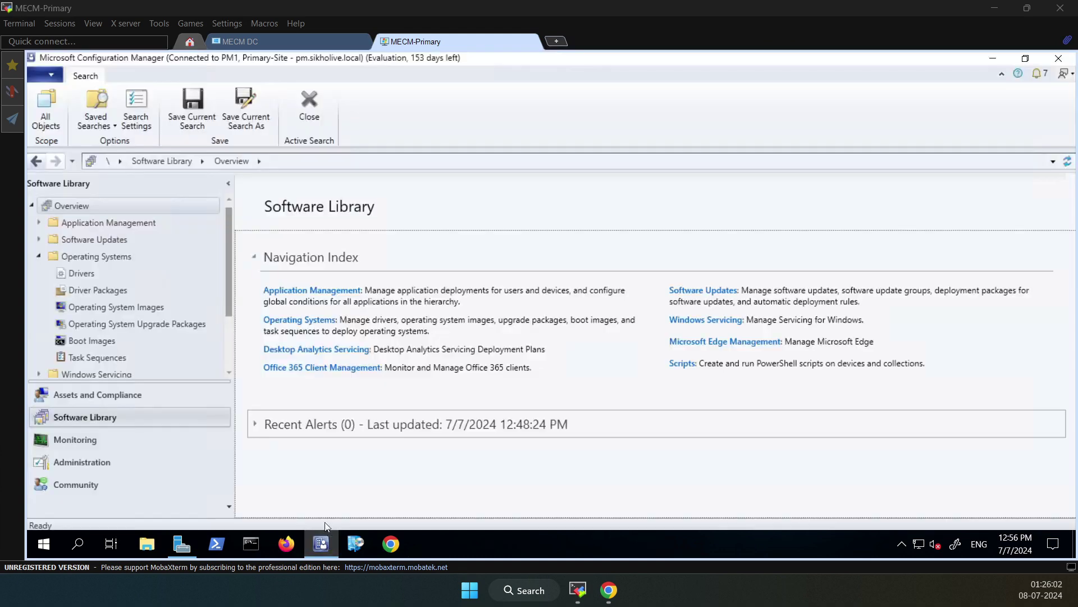
click(182, 545)
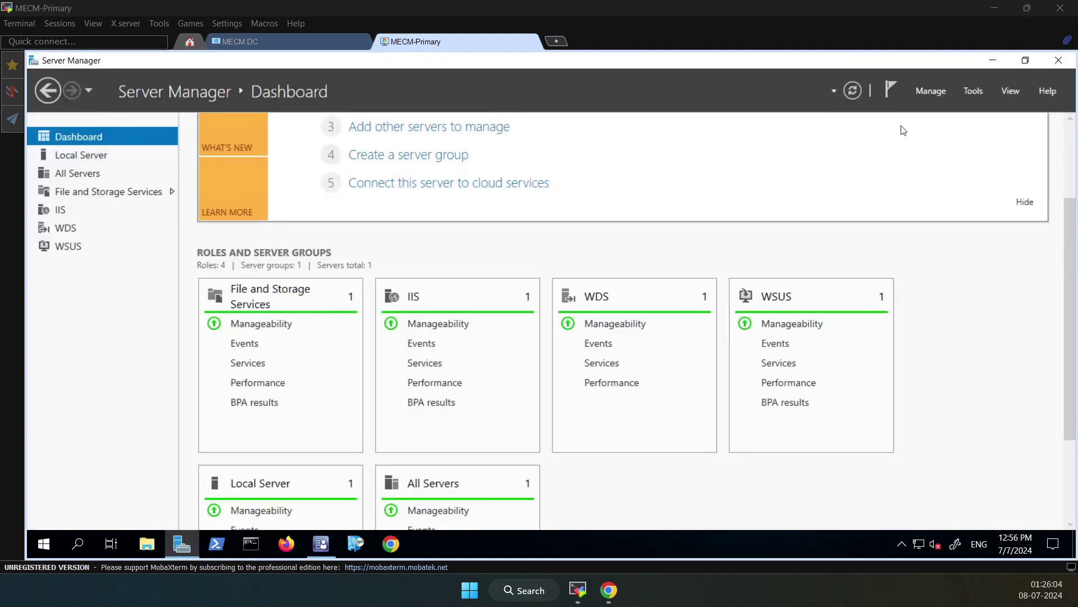
click(969, 92)
scroll(894, 280, down, 1)
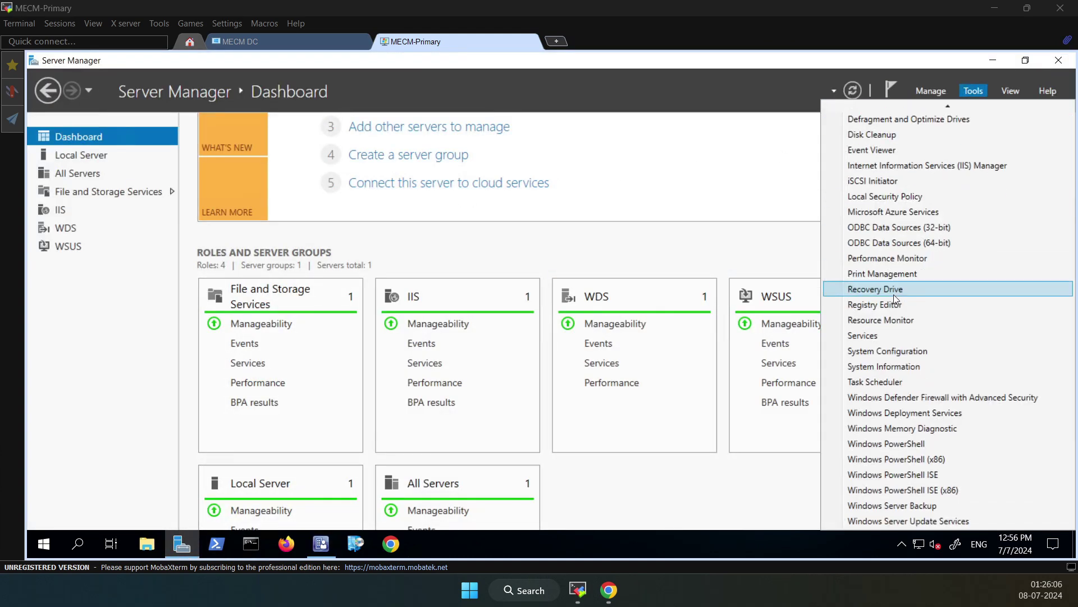
click(904, 413)
Configure the WDS server with Active Directory integration and C:\RemoteInstall, accepting the system volume warning
right_click(240, 146)
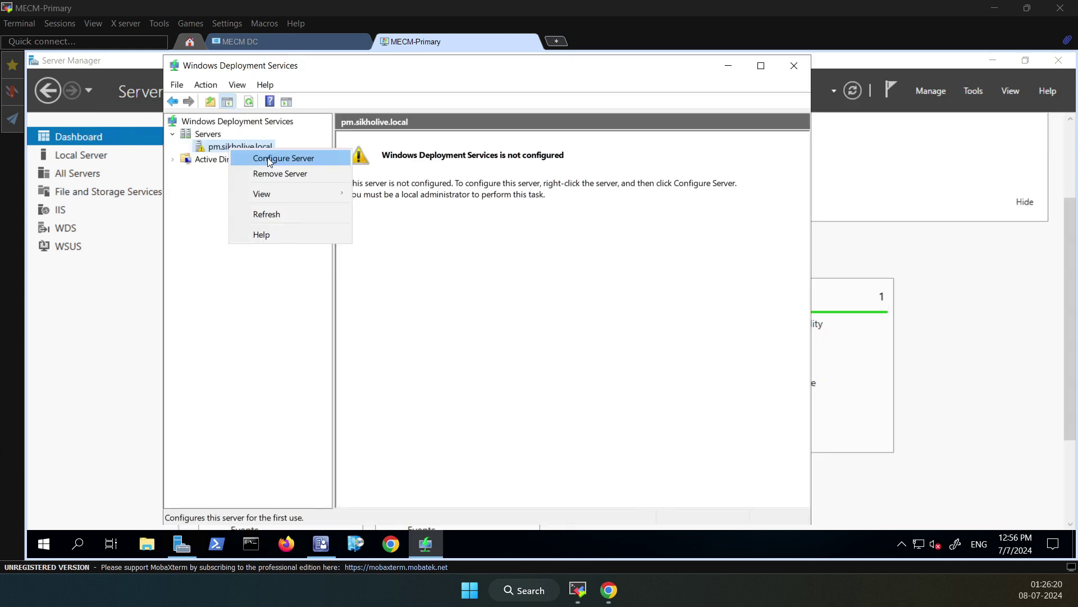
click(268, 157)
click(665, 438)
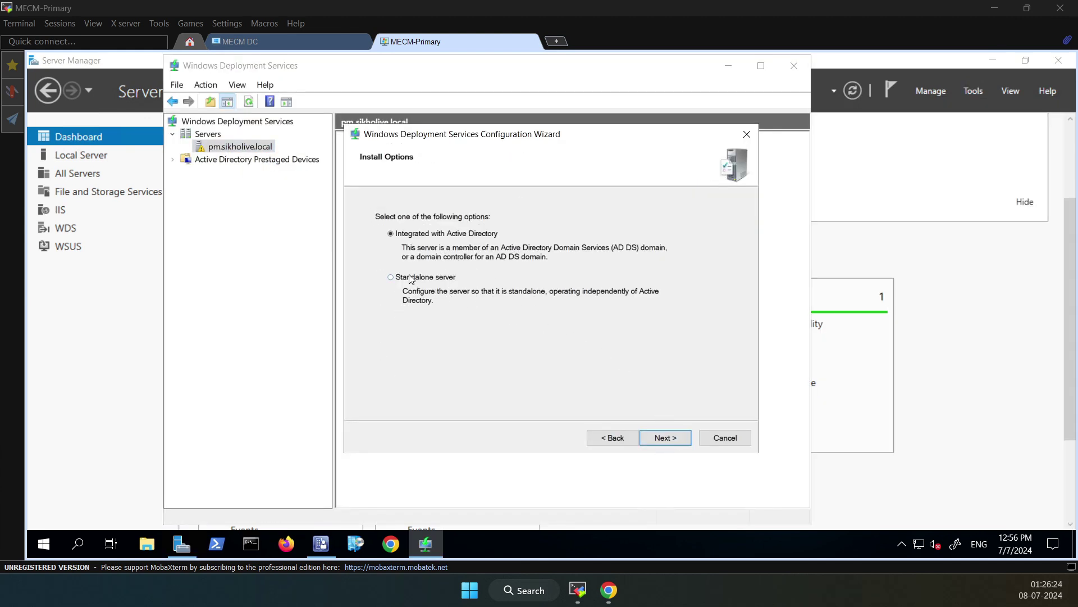
click(668, 441)
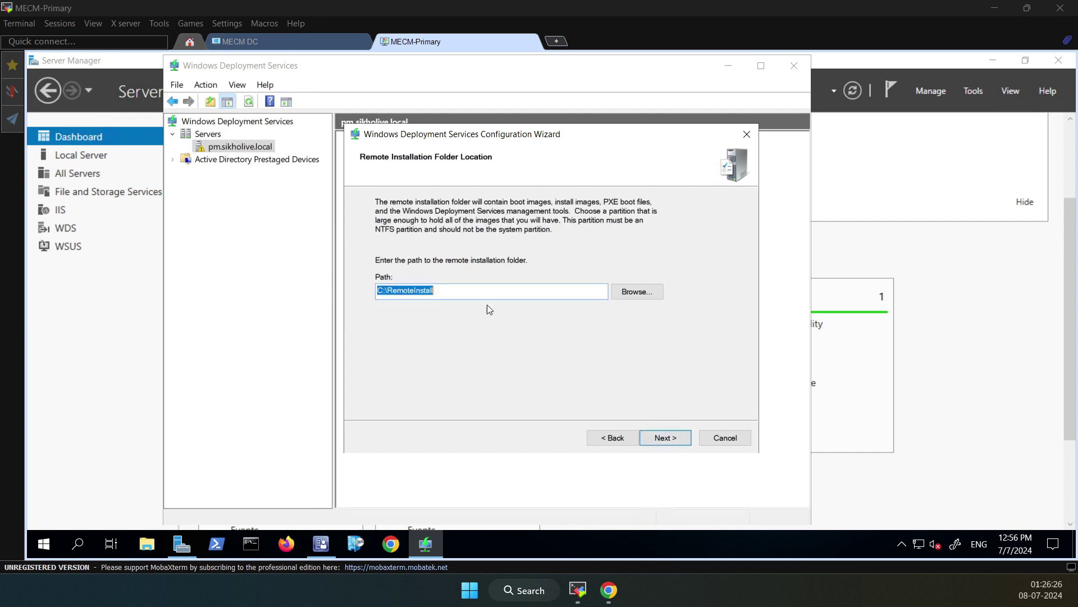
click(669, 438)
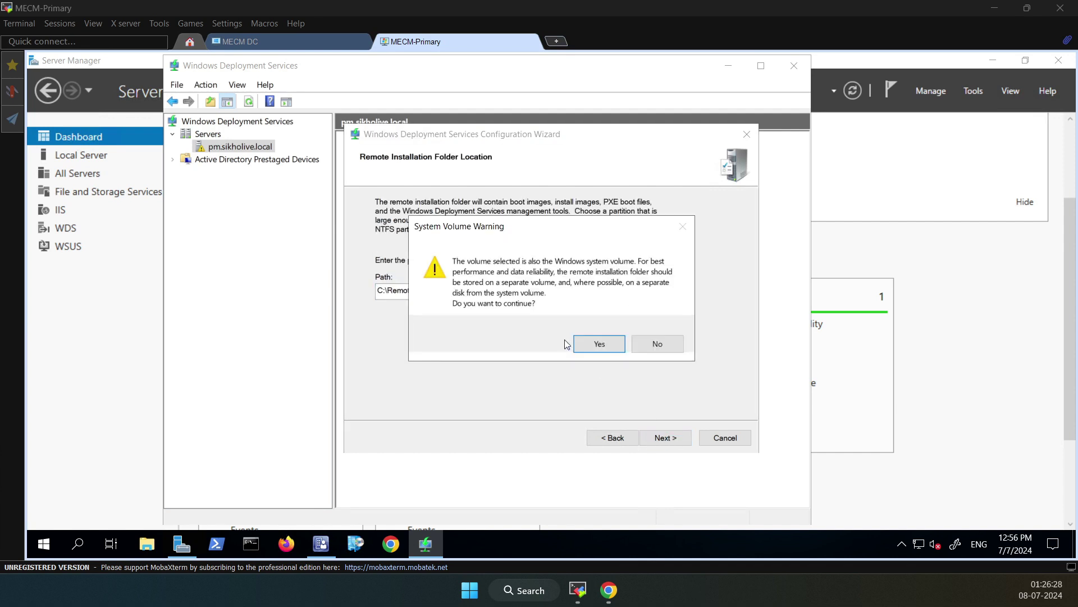
click(596, 343)
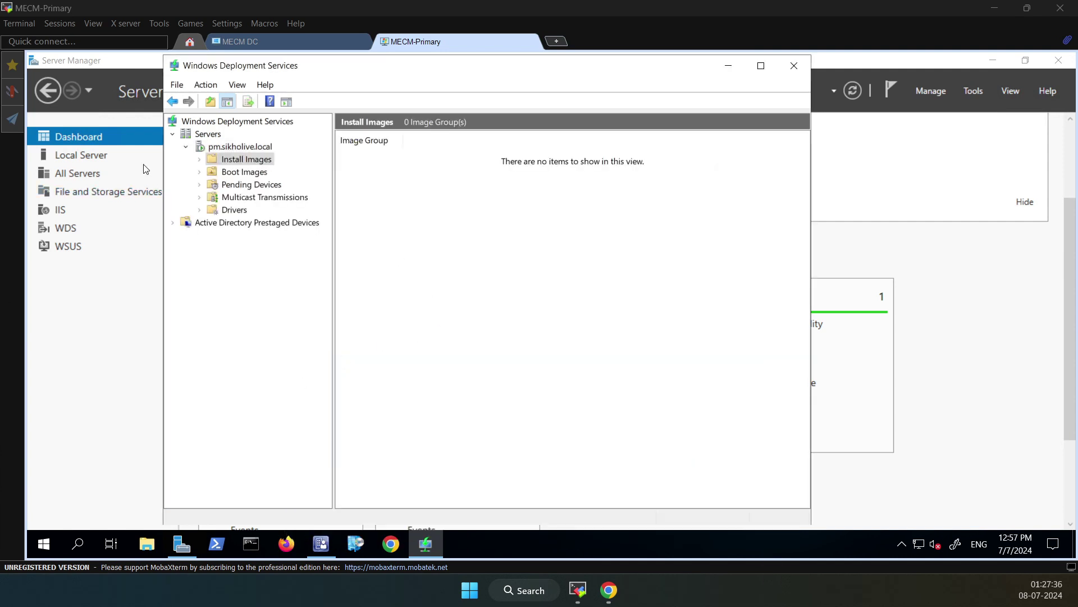
click(241, 147)
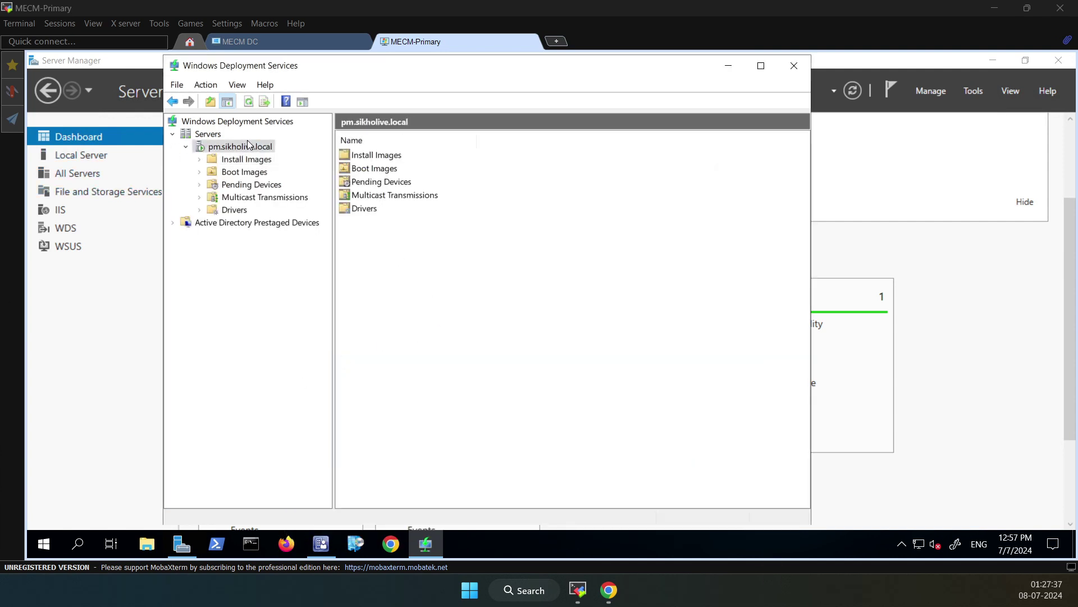
Close WDS and open Software Library > Operating Systems > Operating System Images in Configuration Manager
click(794, 66)
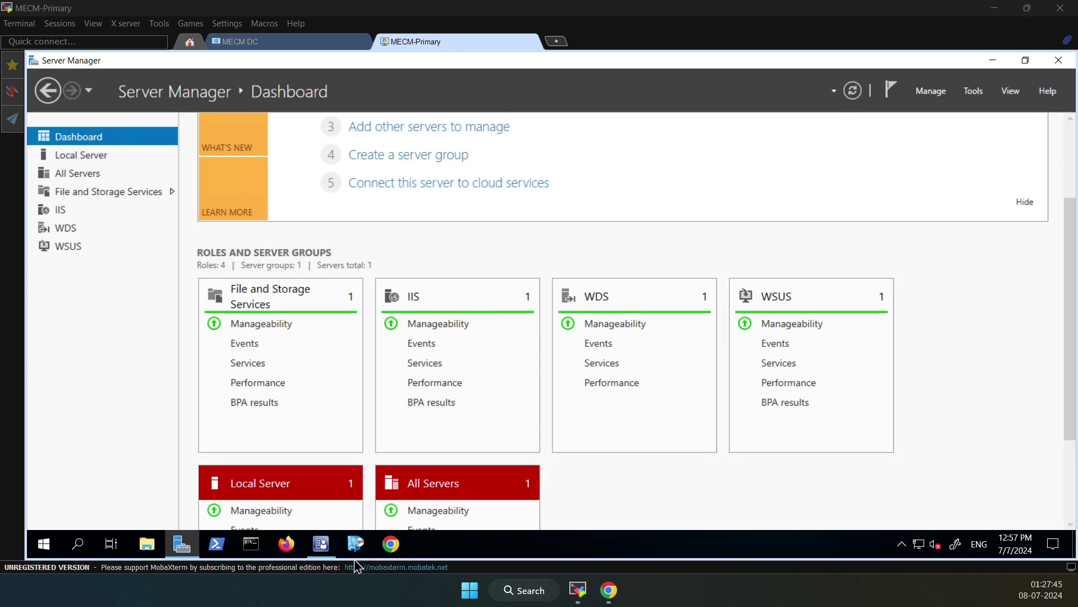
click(326, 545)
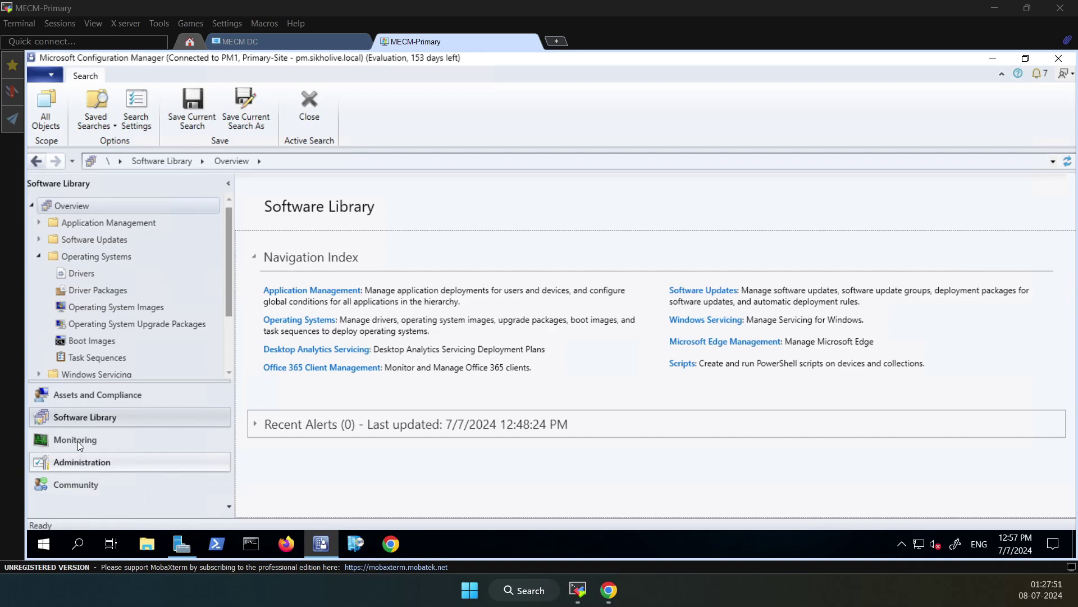
click(83, 420)
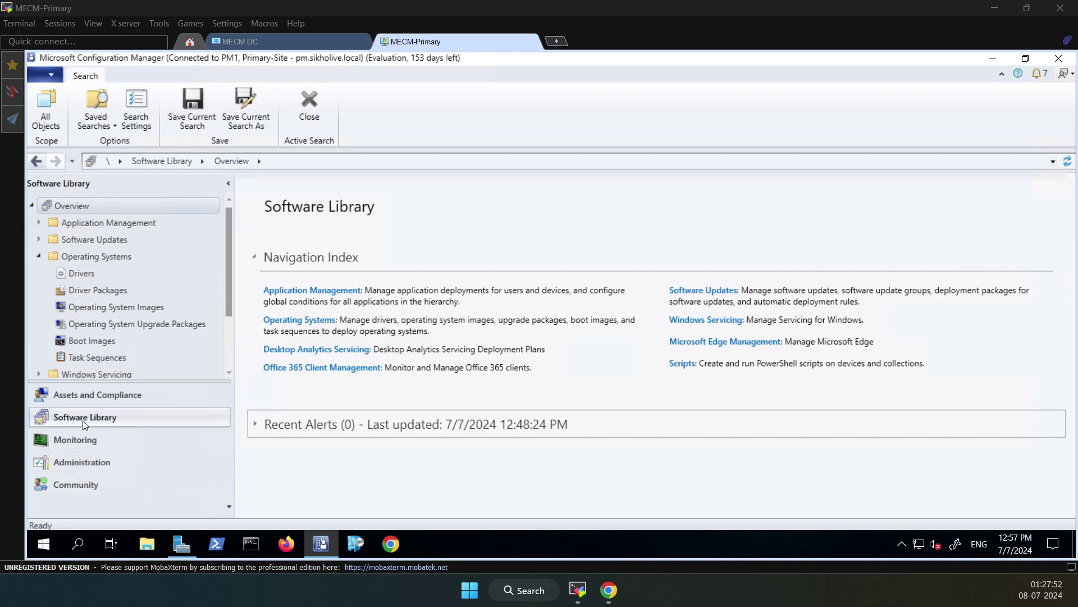
click(97, 308)
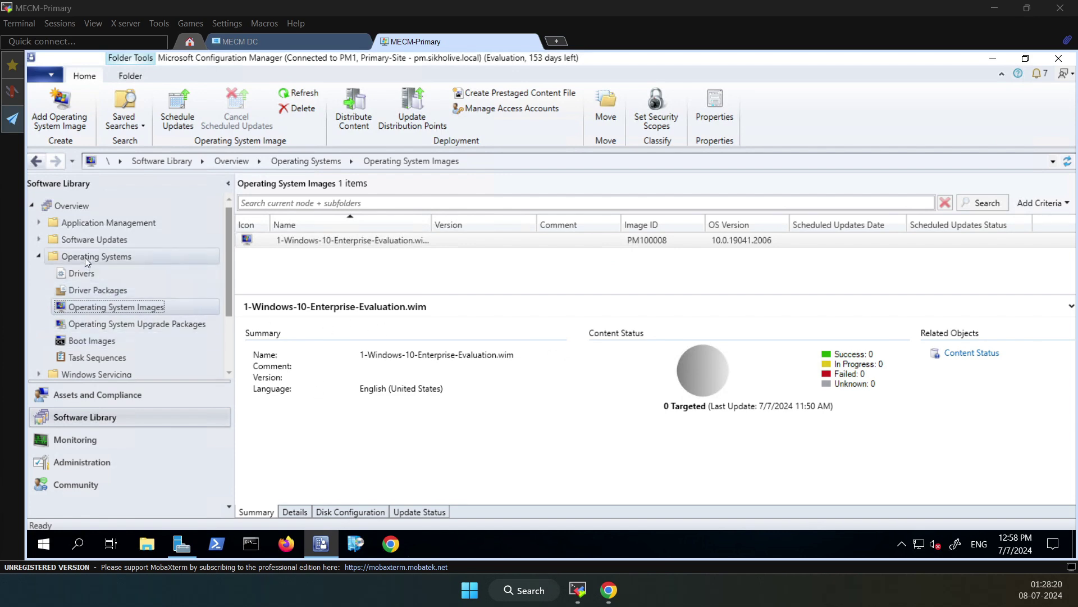
click(39, 256)
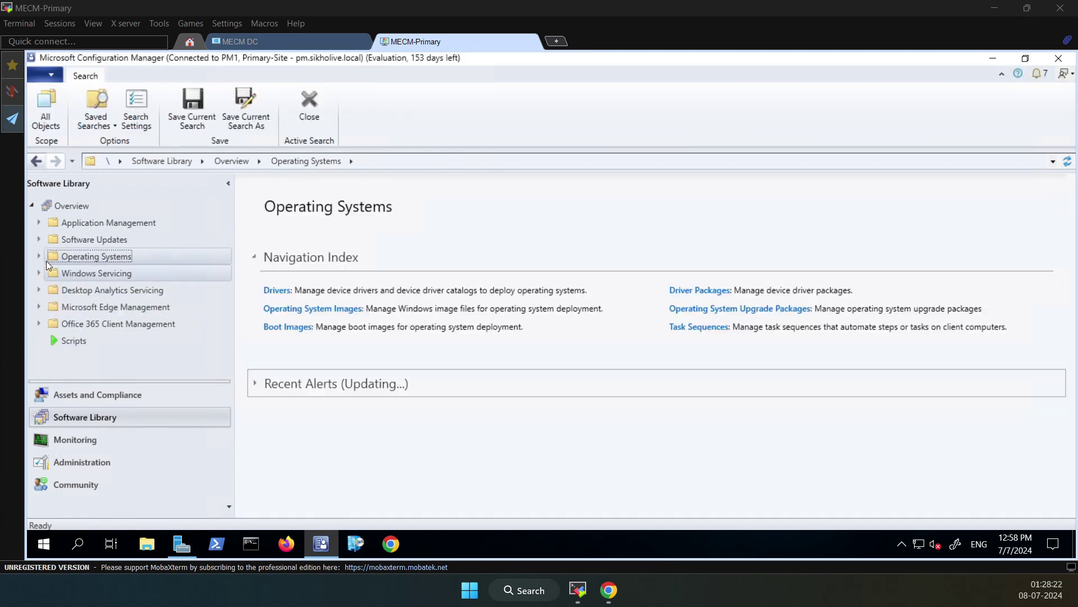
click(39, 256)
Cancel the started Add Operating System Image wizard and delete 1-Windows-10-Enterprise-Evaluation.wim
click(123, 309)
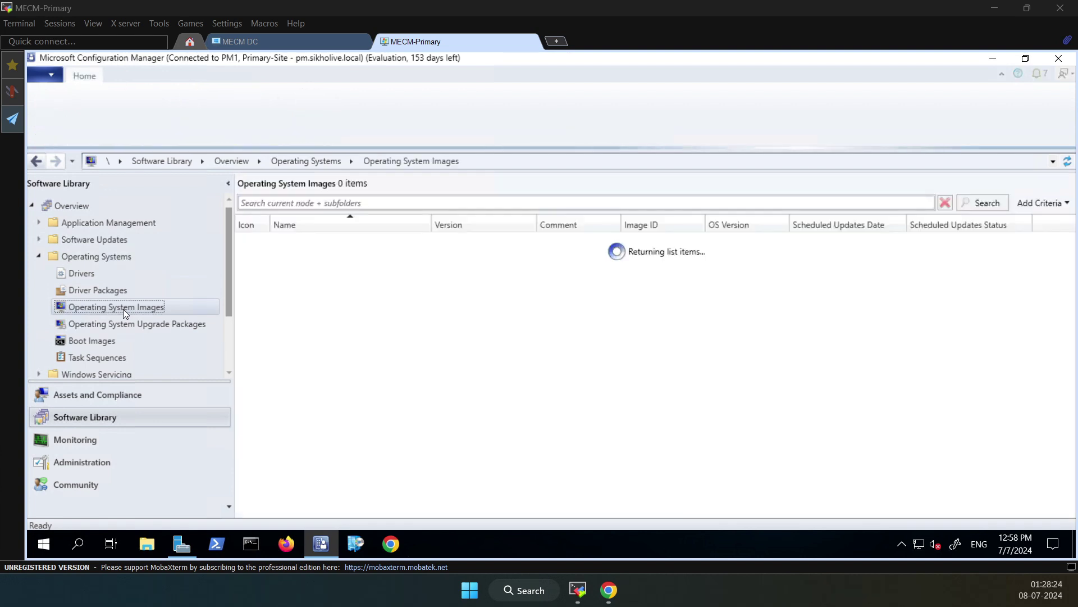
right_click(122, 308)
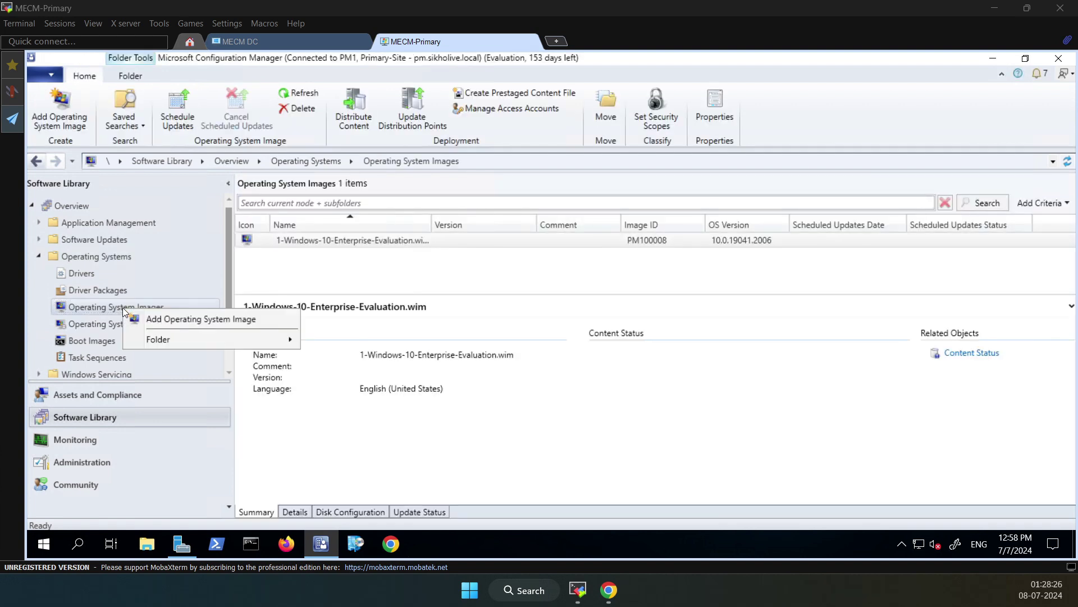
click(213, 321)
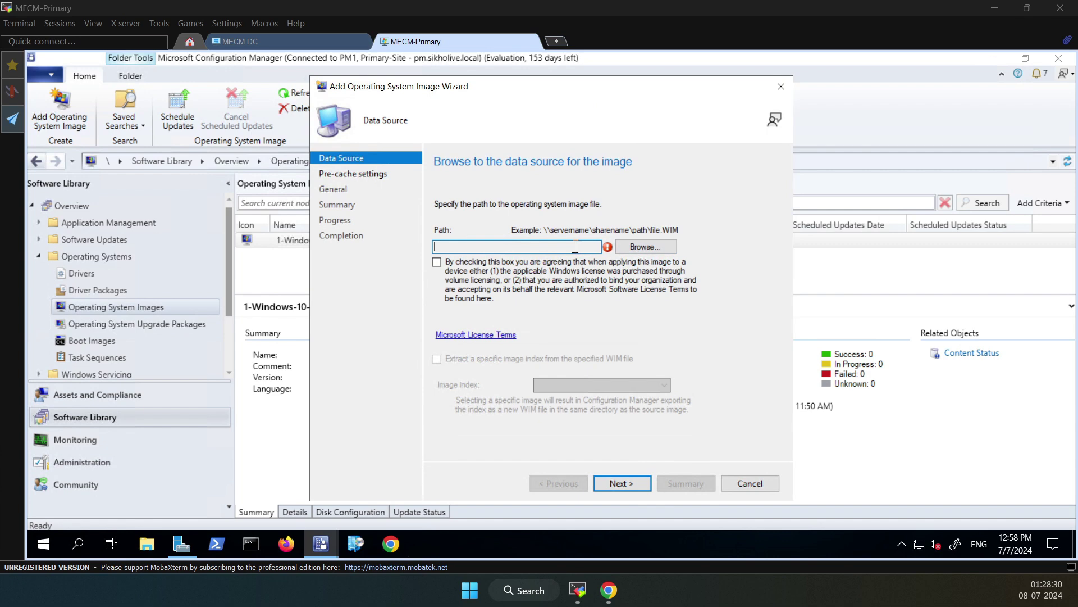
click(751, 485)
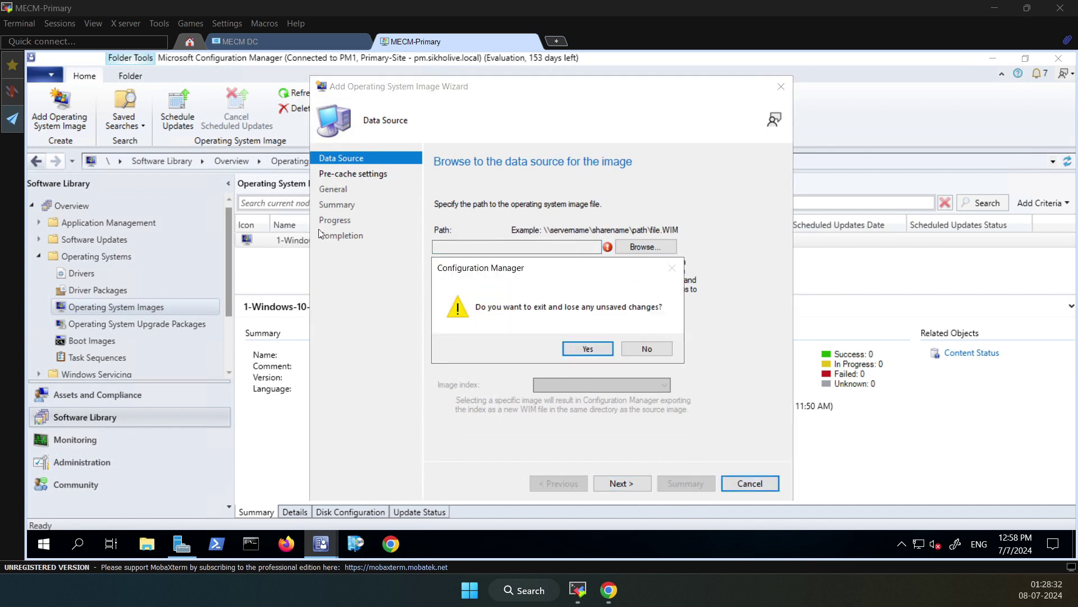
click(589, 349)
right_click(355, 243)
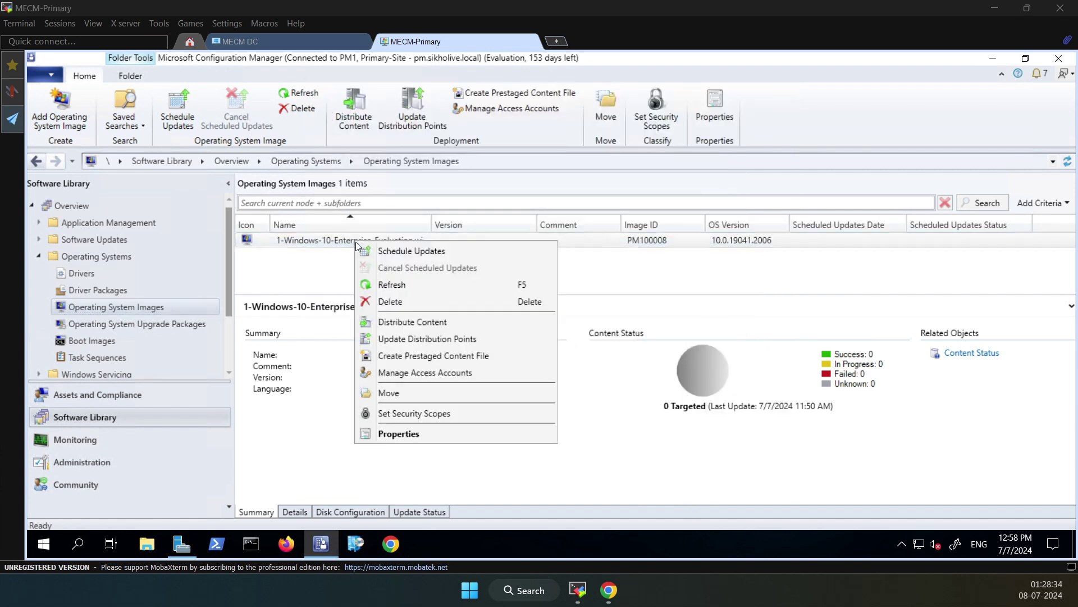
click(396, 302)
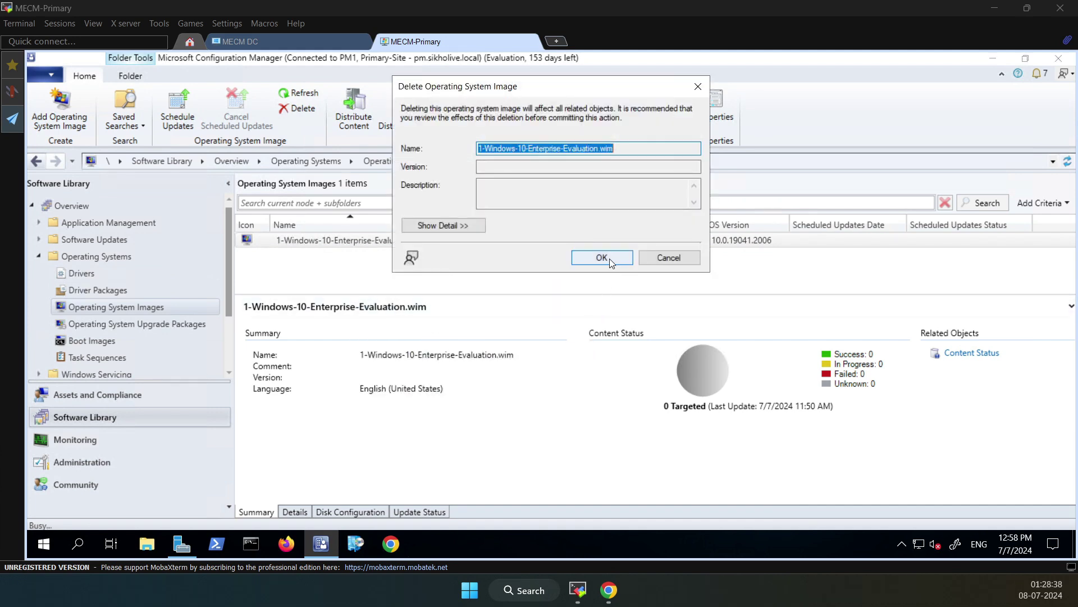
click(604, 258)
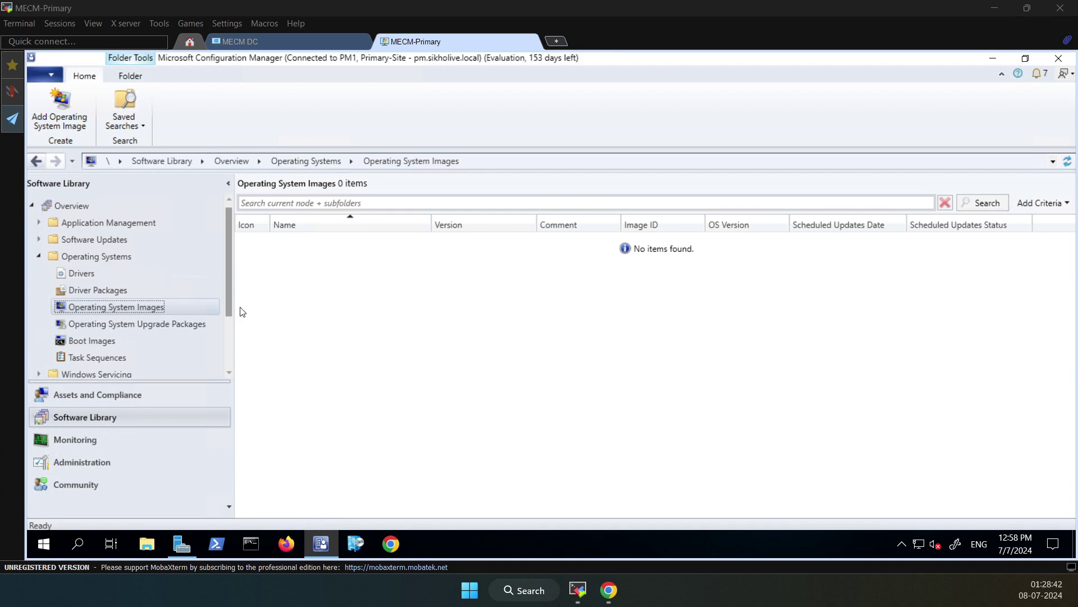
Start adding an operating system image with \\pm\Windows 10 Enterprise ISO\install.wim as its source
right_click(117, 307)
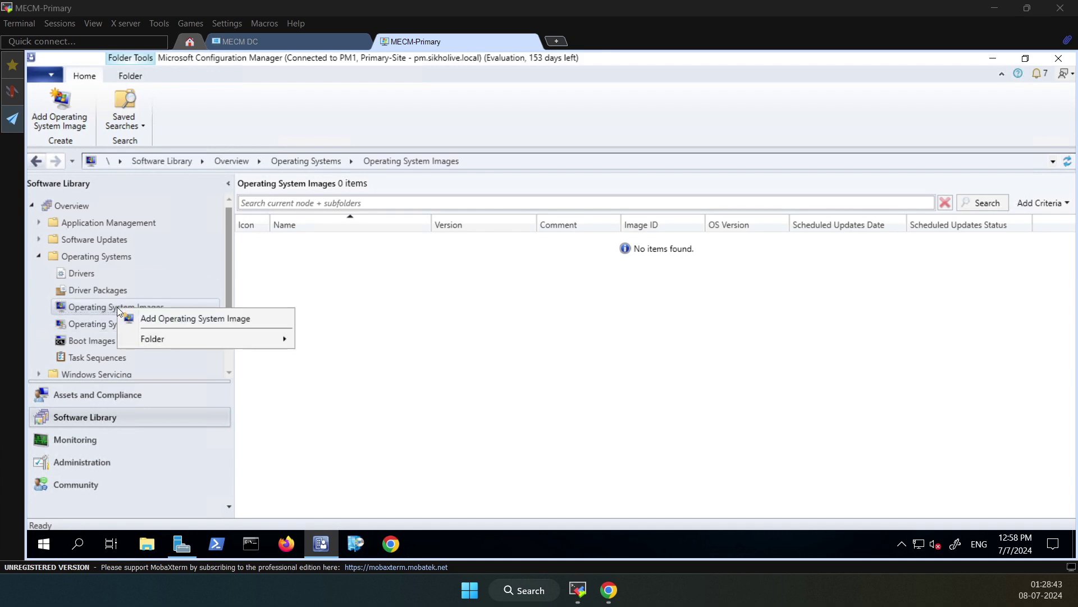
click(168, 320)
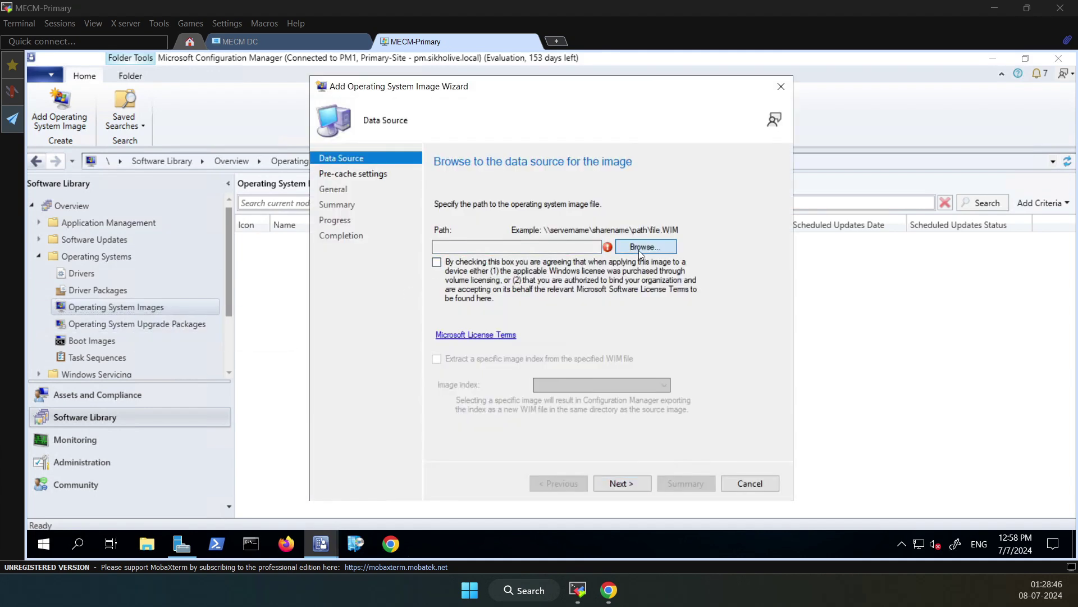
click(639, 251)
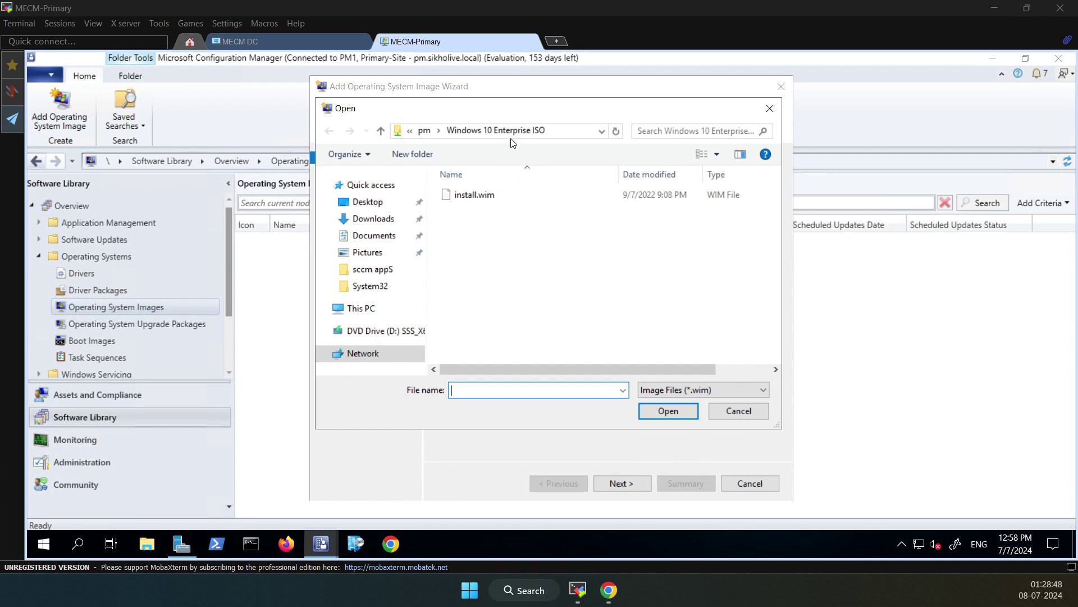
click(561, 131)
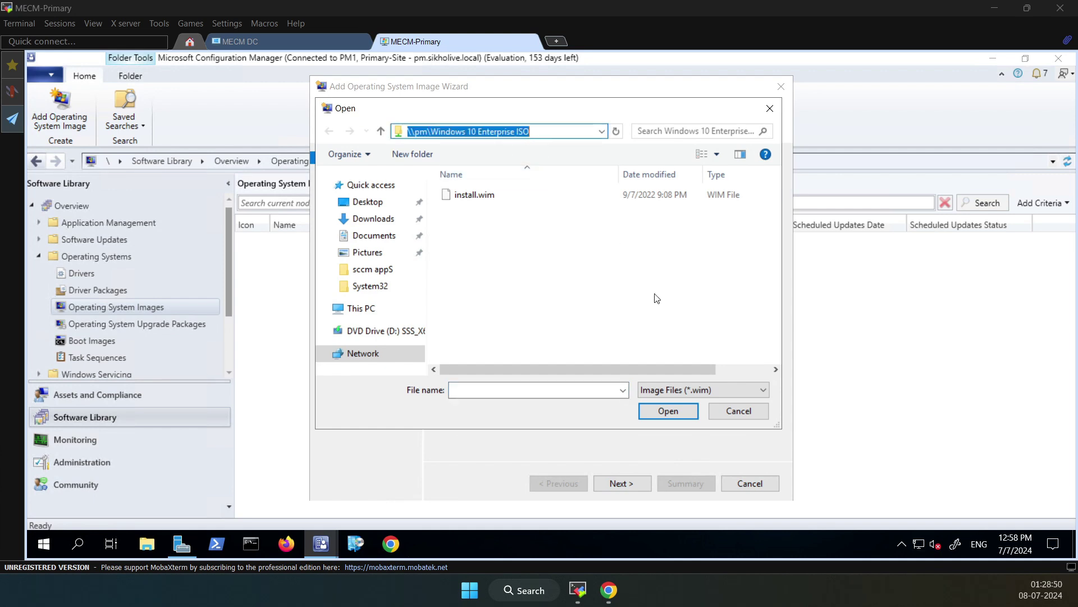
key(Escape)
double_click(492, 197)
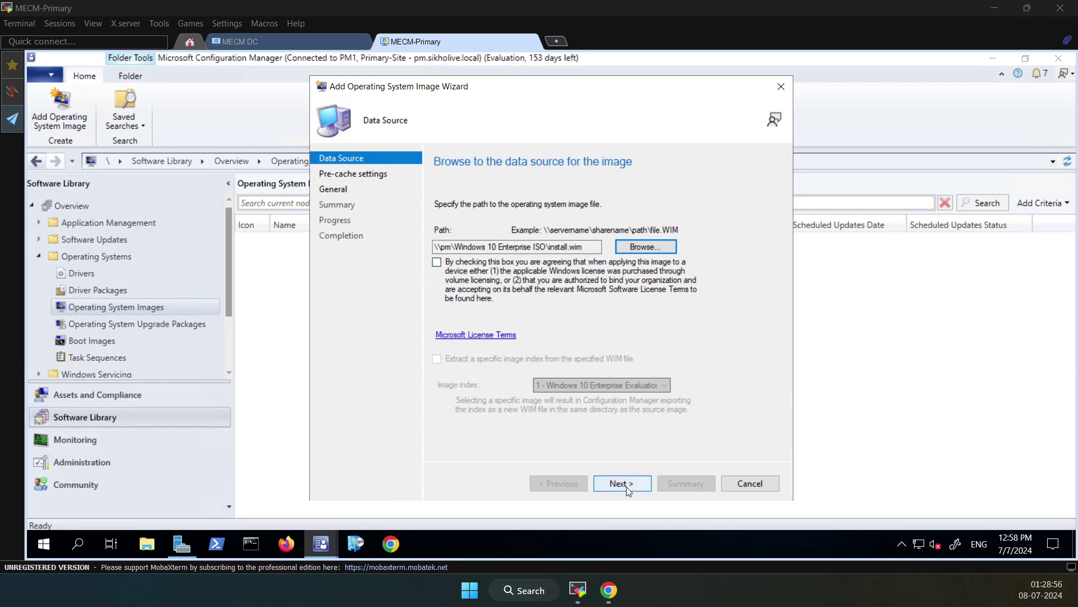
Accept the license agreement required to continue the wizard
click(626, 485)
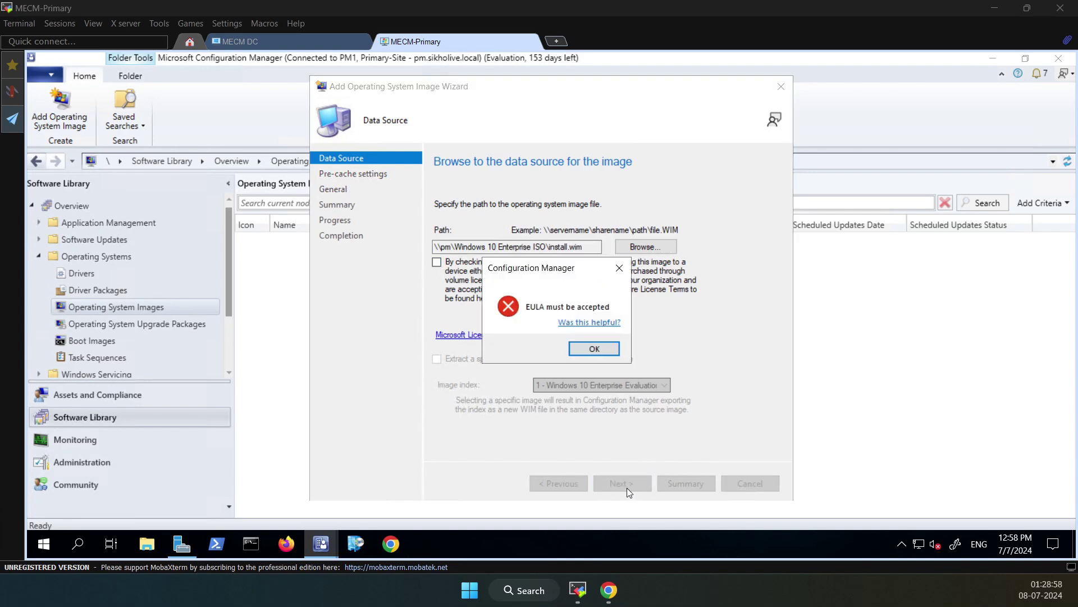
click(594, 348)
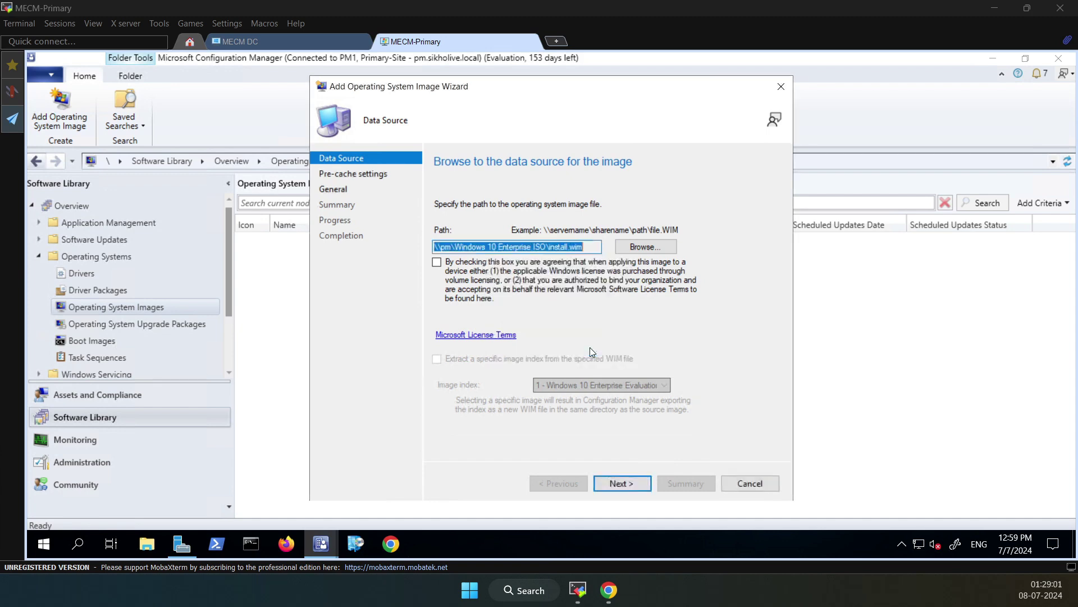
click(438, 263)
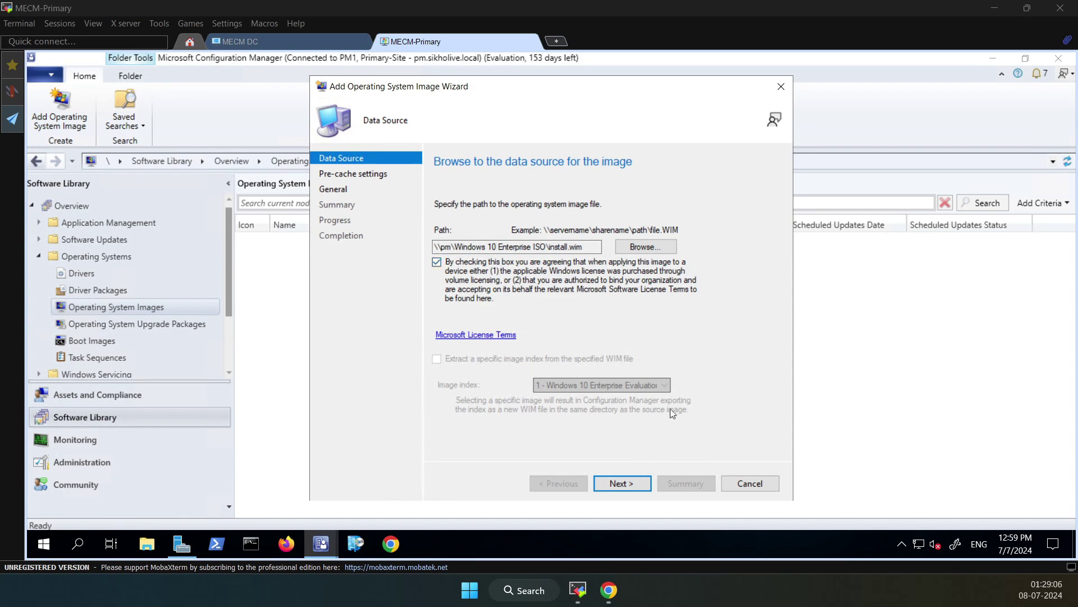
Set the image's pre-cache language to English (India) and architecture to x64
click(621, 484)
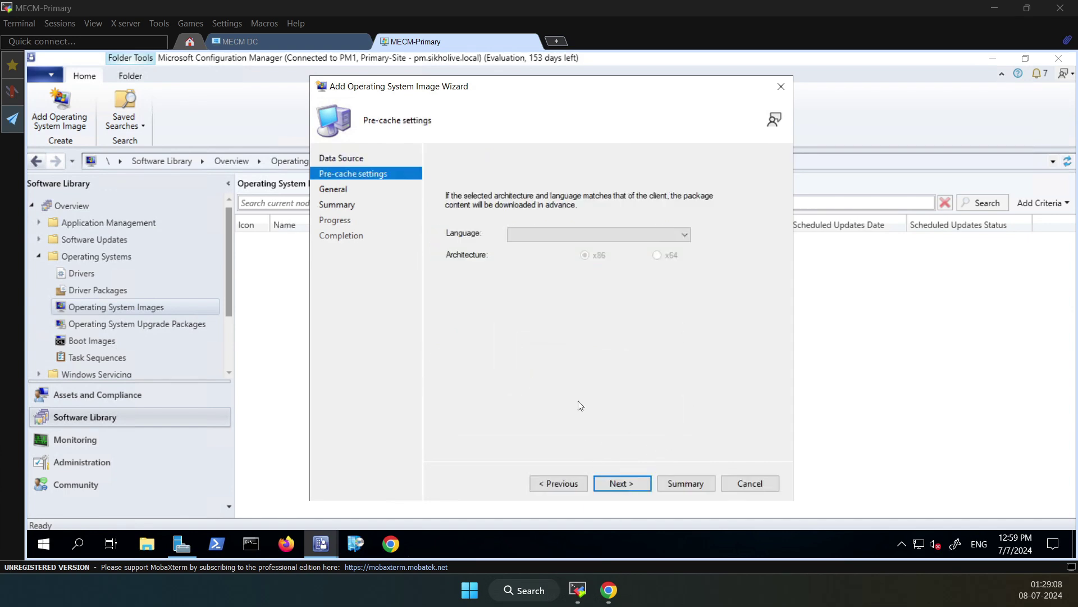
click(526, 236)
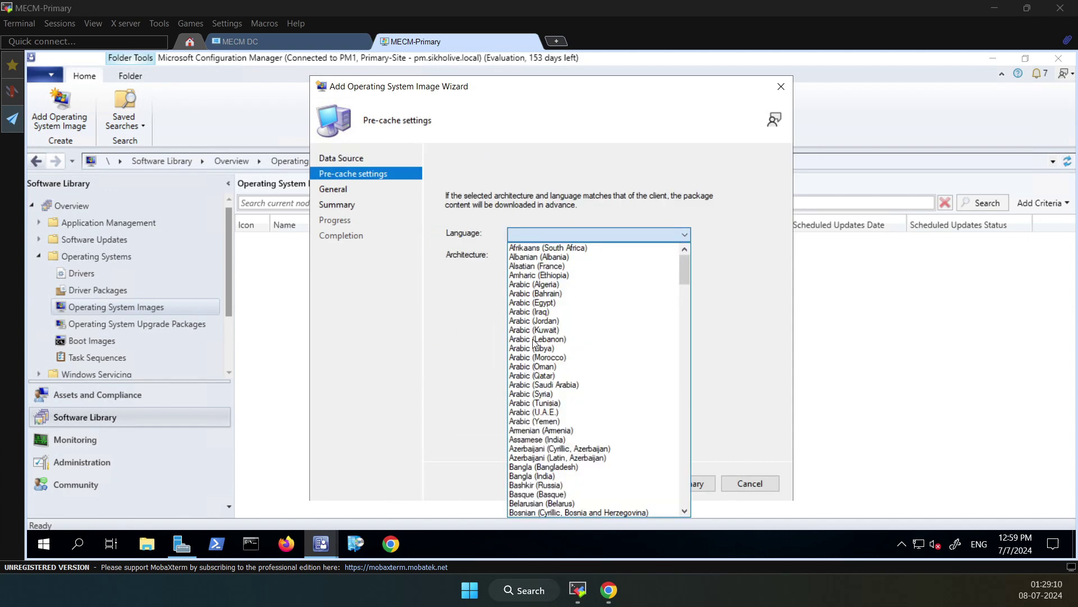
key(e)
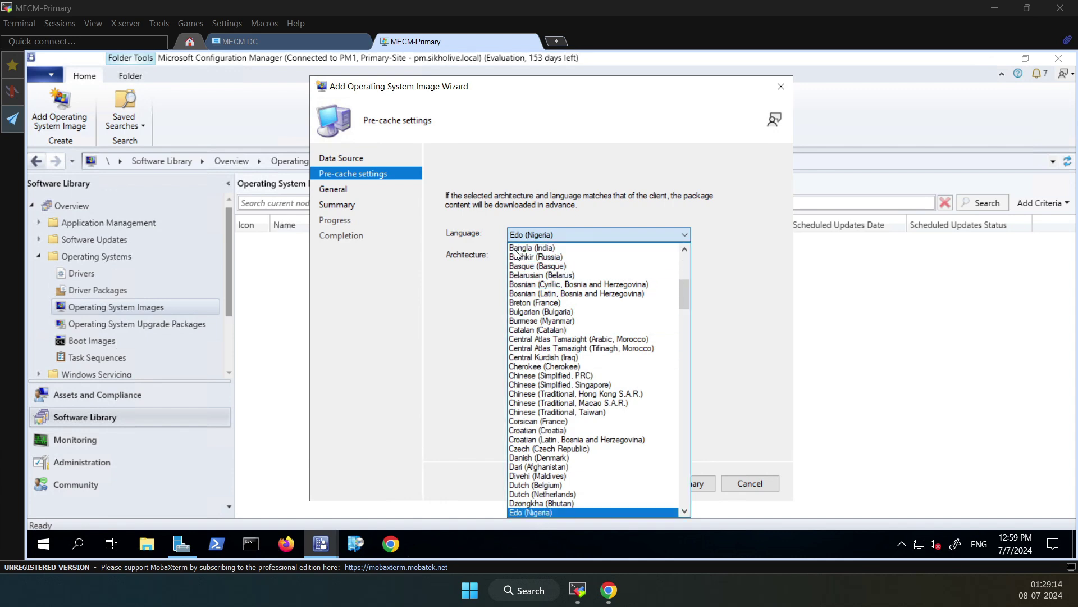
key(Down)
key(Down)
key(Down)
key(Down)
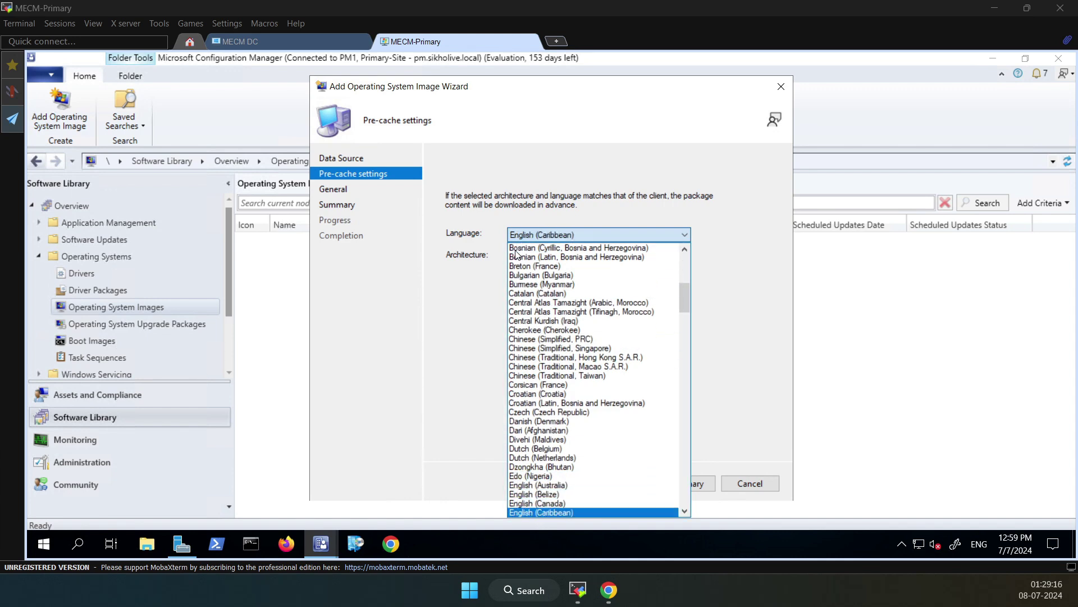
key(Down)
key(Down)
key(Down)
key(Down)
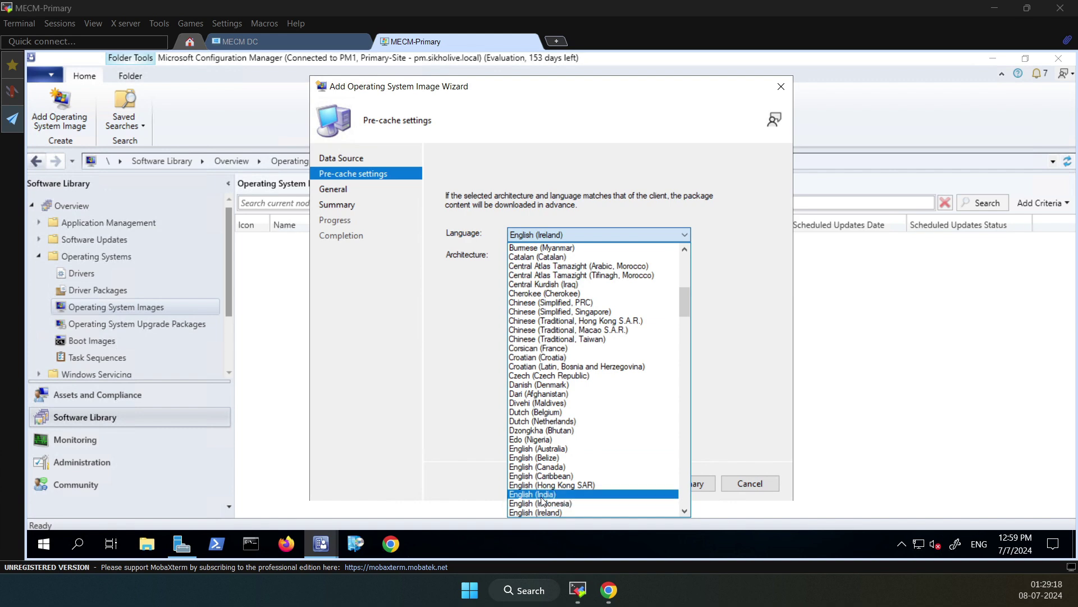
click(544, 494)
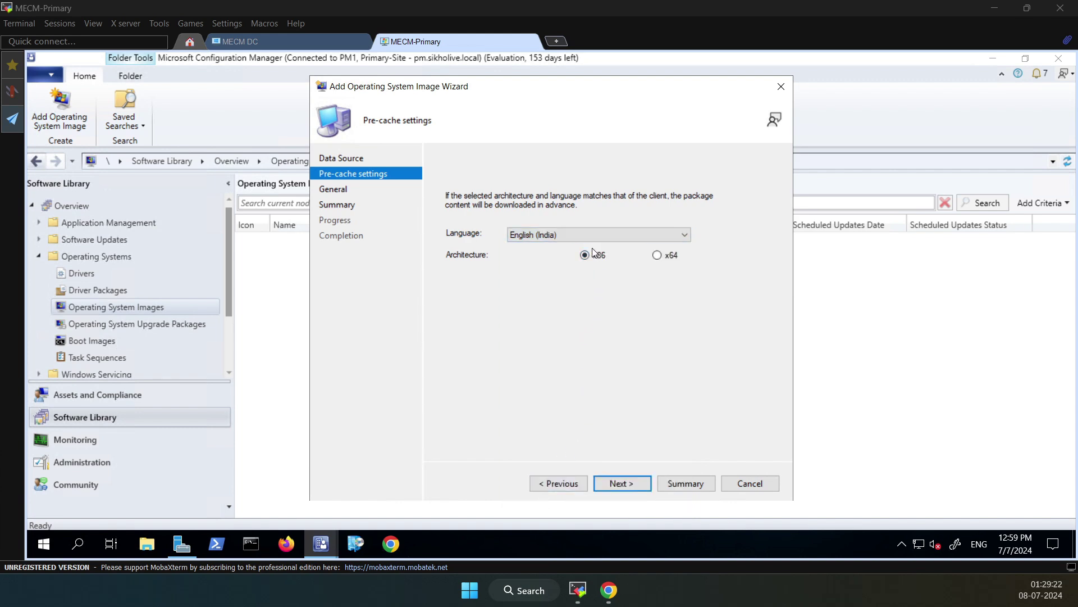
click(663, 254)
click(622, 483)
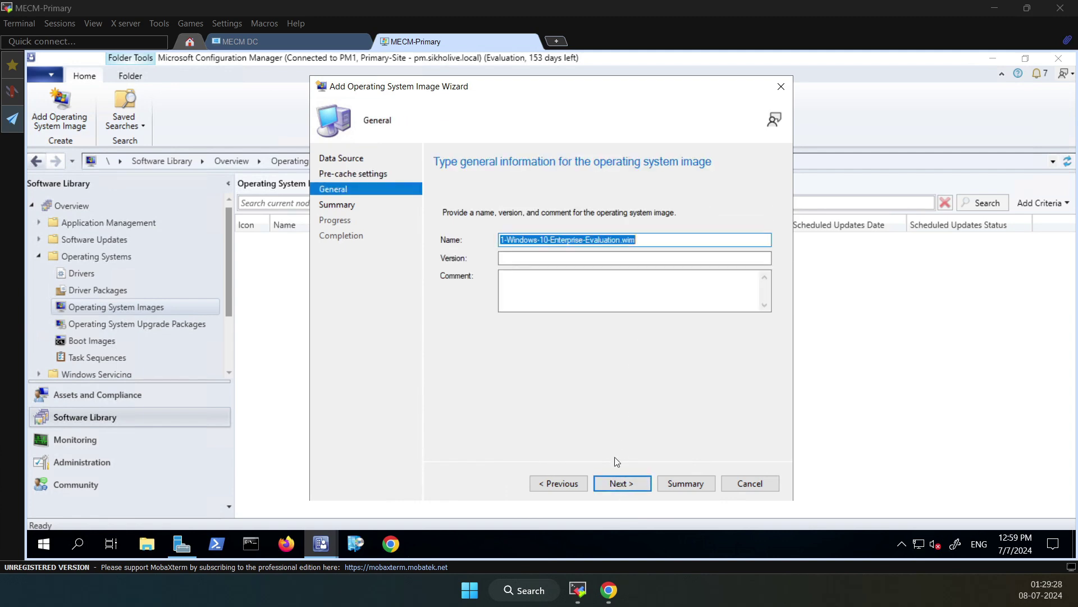
Keep the default name 1-Windows-10-Enterprise-Evaluation.wim and complete the image wizard
click(645, 240)
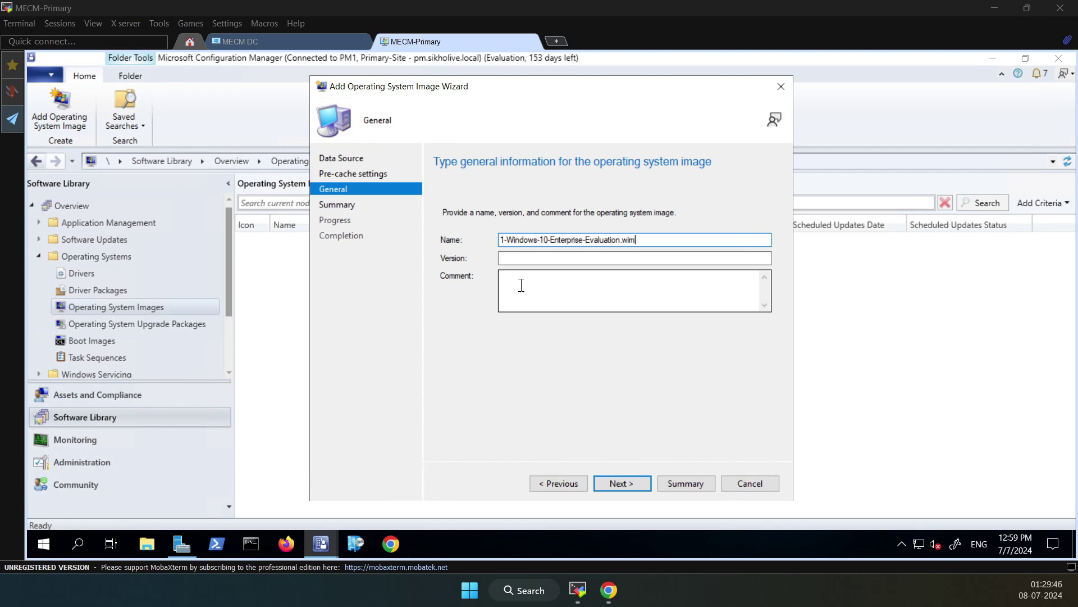
click(509, 259)
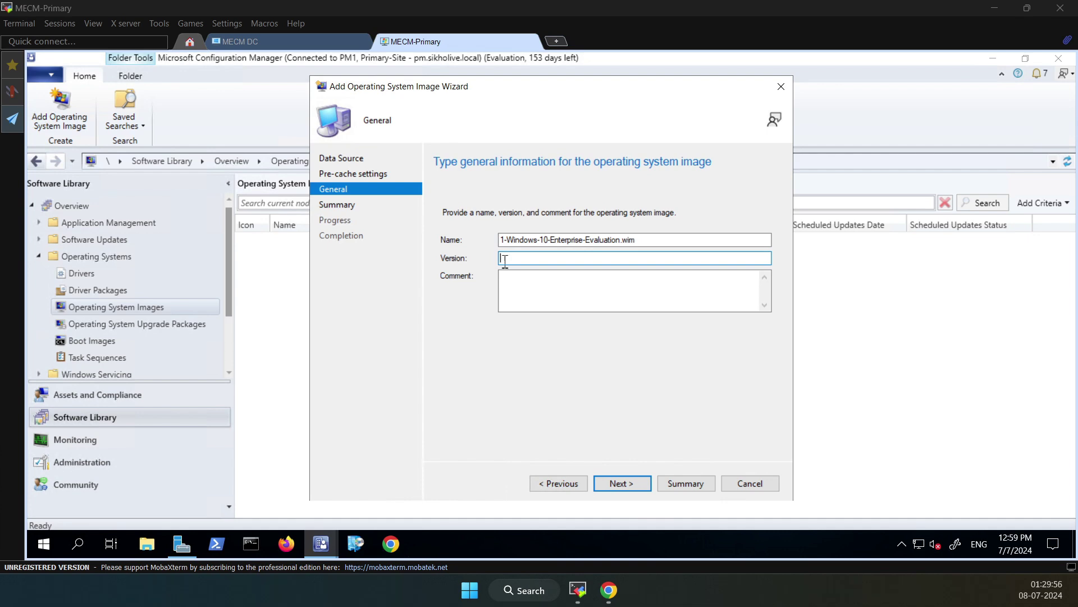
click(618, 484)
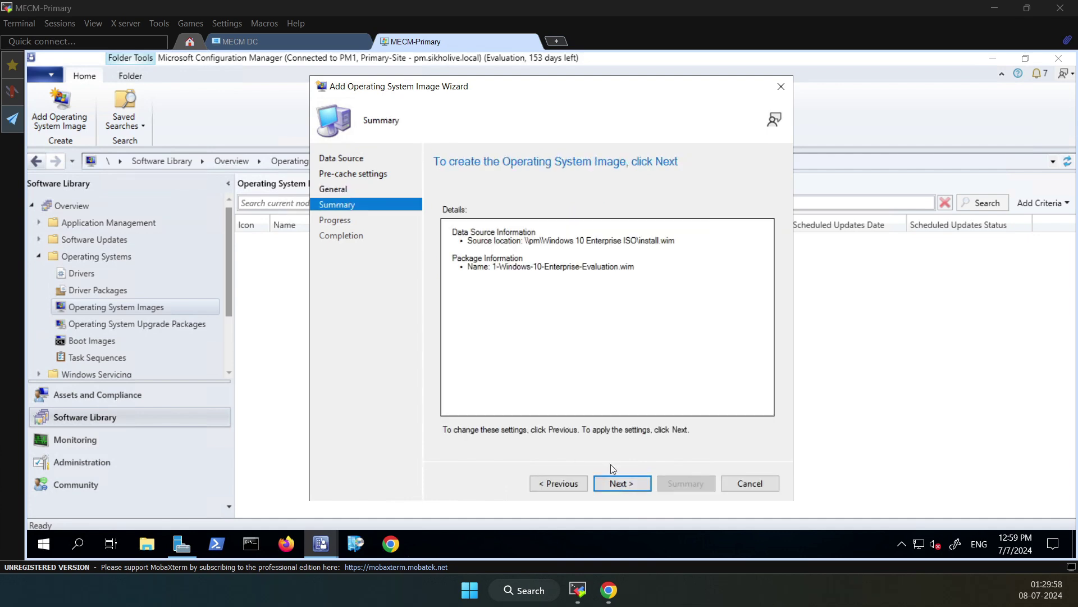
click(626, 484)
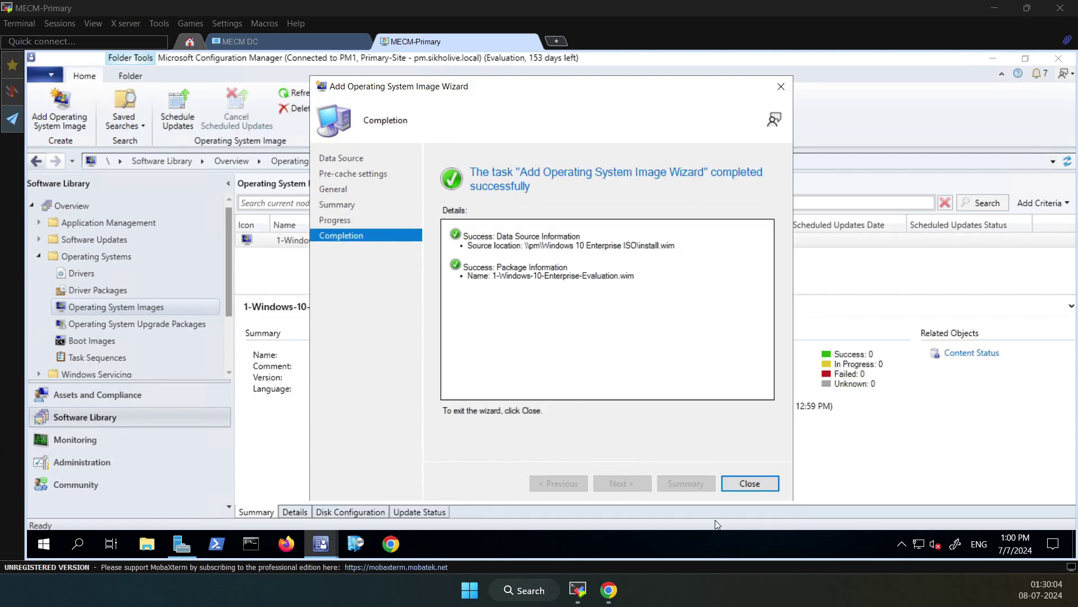
Close the wizard, refresh until image PM10000A is listed, then select it and bring up its actions
click(740, 489)
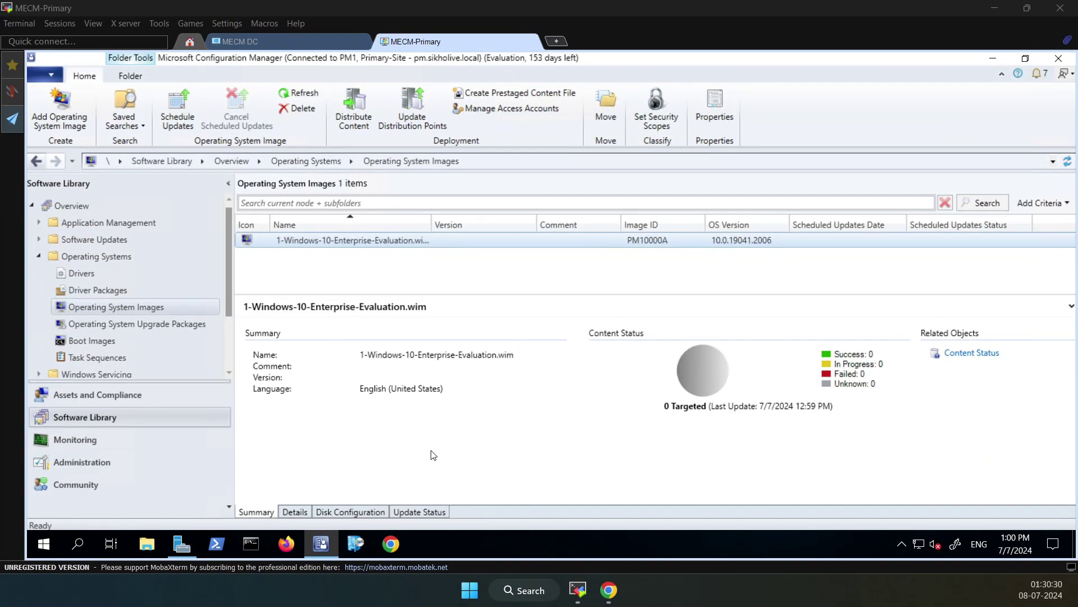
click(855, 359)
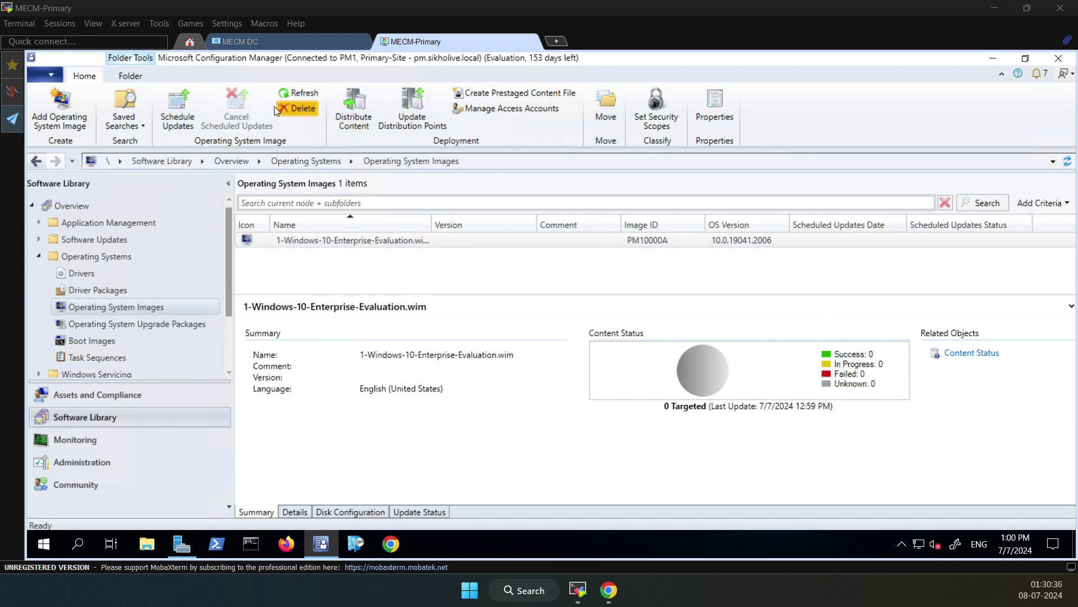
click(294, 95)
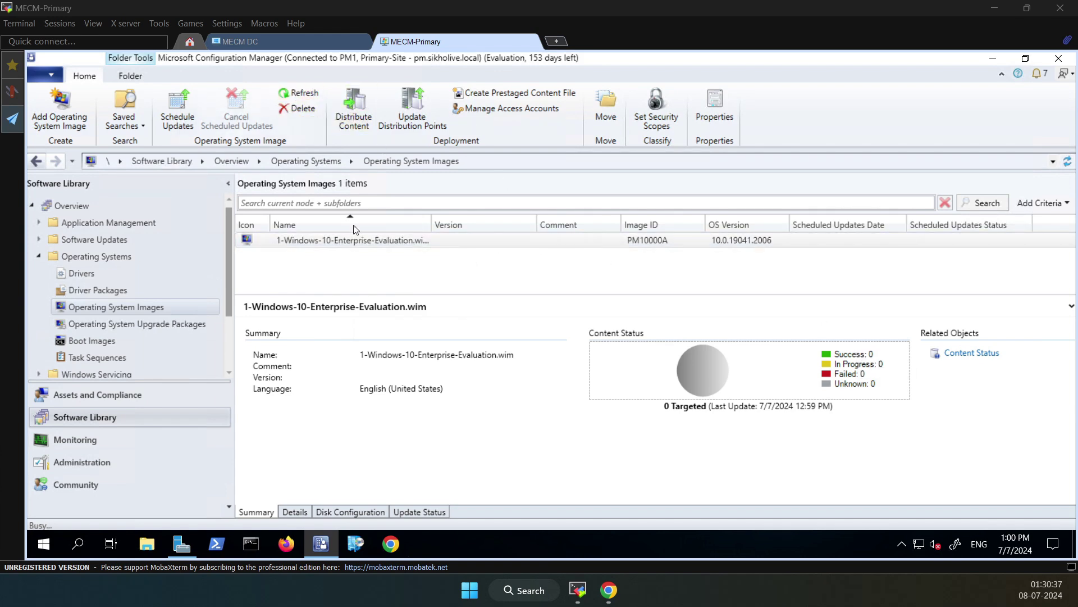
right_click(397, 245)
click(428, 291)
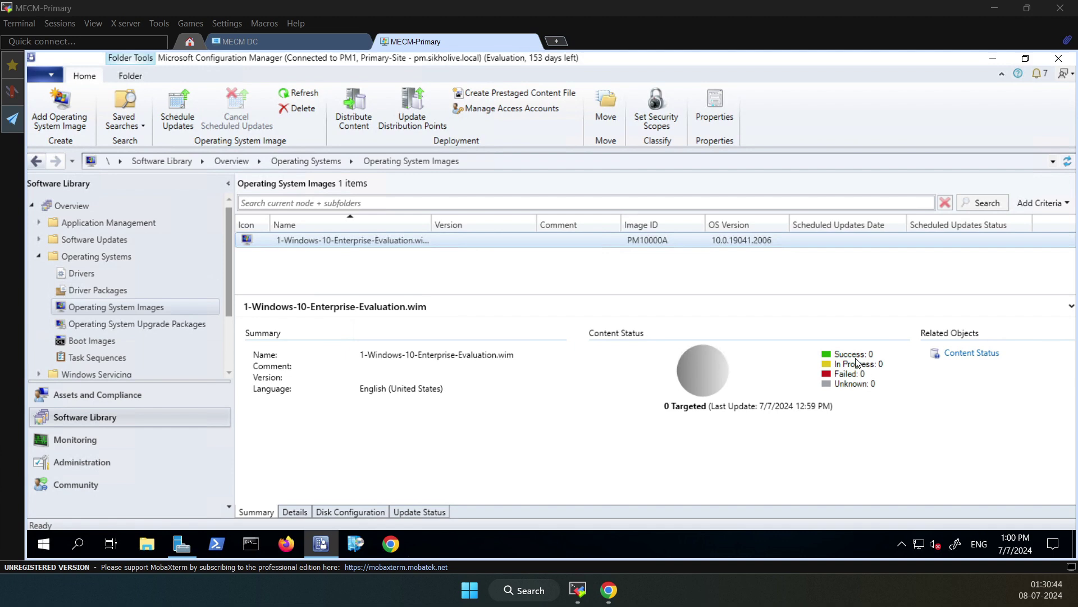
click(857, 362)
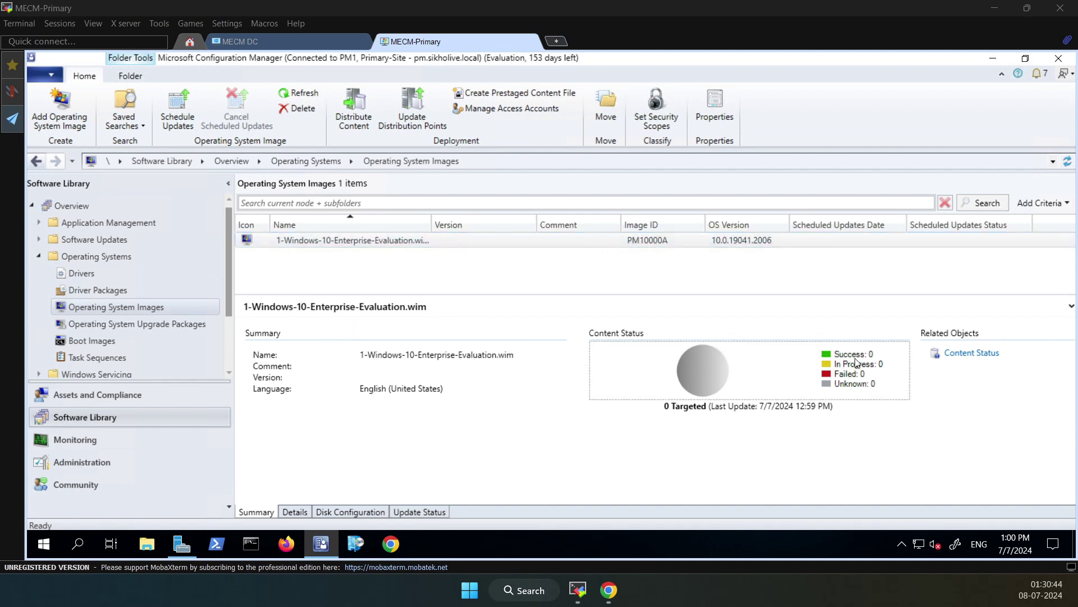
right_click(422, 240)
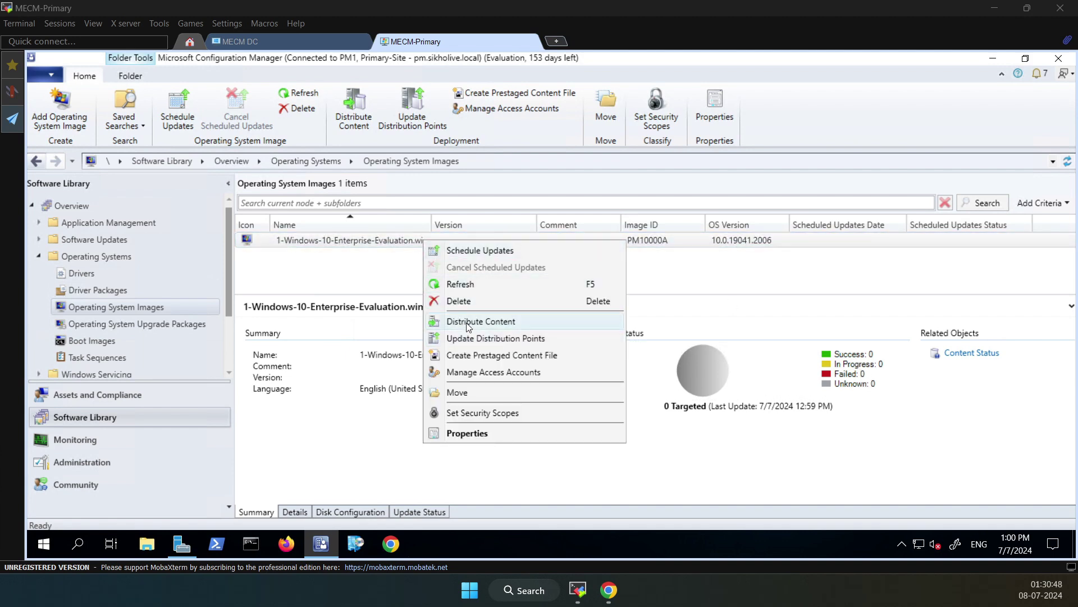
click(376, 242)
right_click(388, 239)
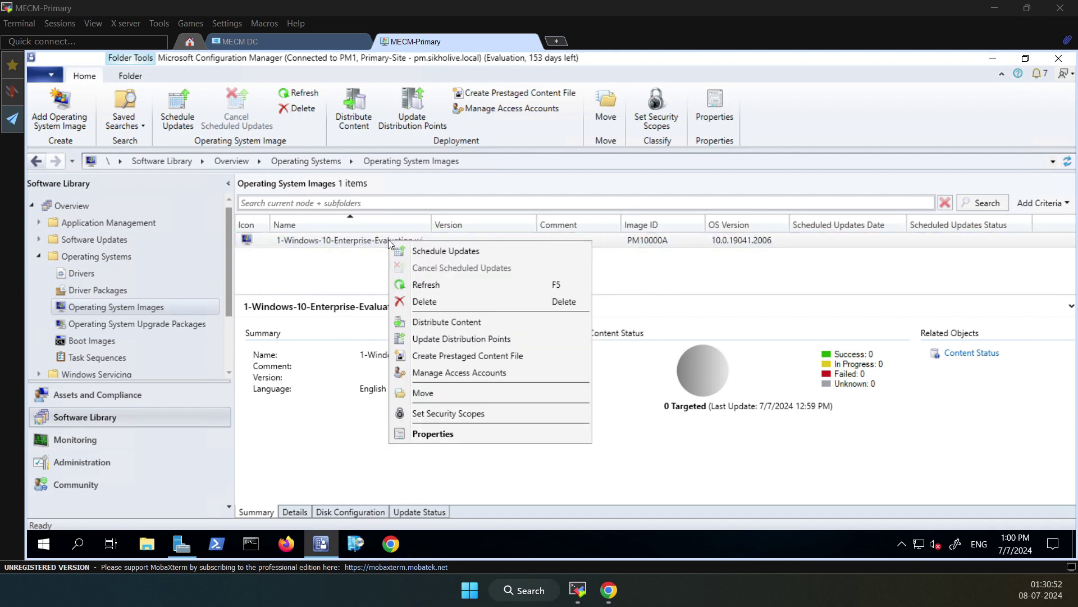
Distribute 1-Windows-10-Enterprise-Evaluation.wim to distribution point PM.SIKHOLIVE.LOCAL and close the finished wizard
click(448, 322)
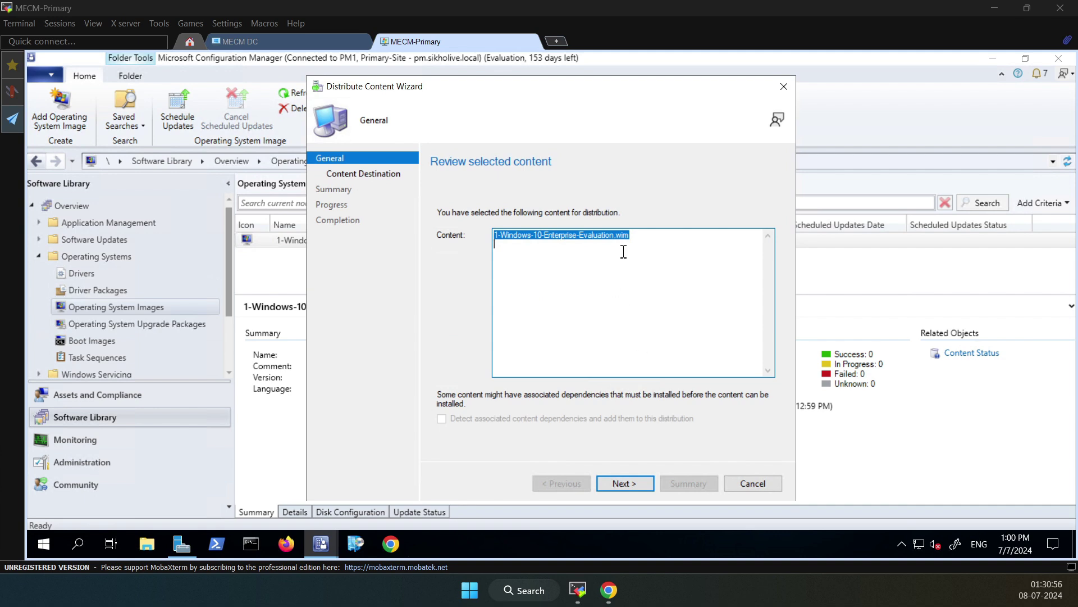
drag(637, 235, 450, 230)
click(626, 482)
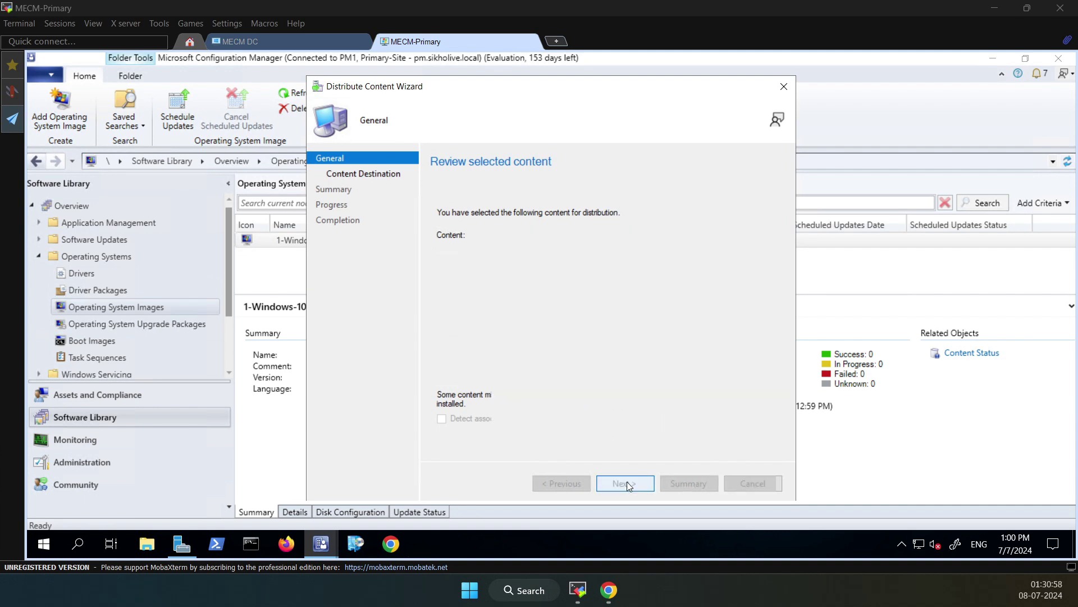
click(742, 273)
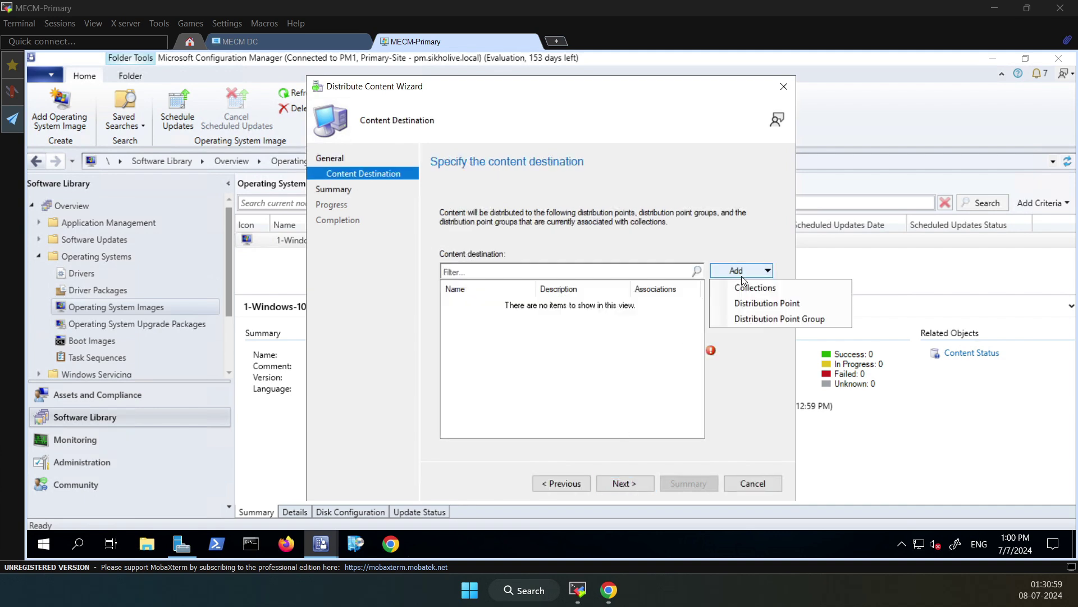
click(768, 304)
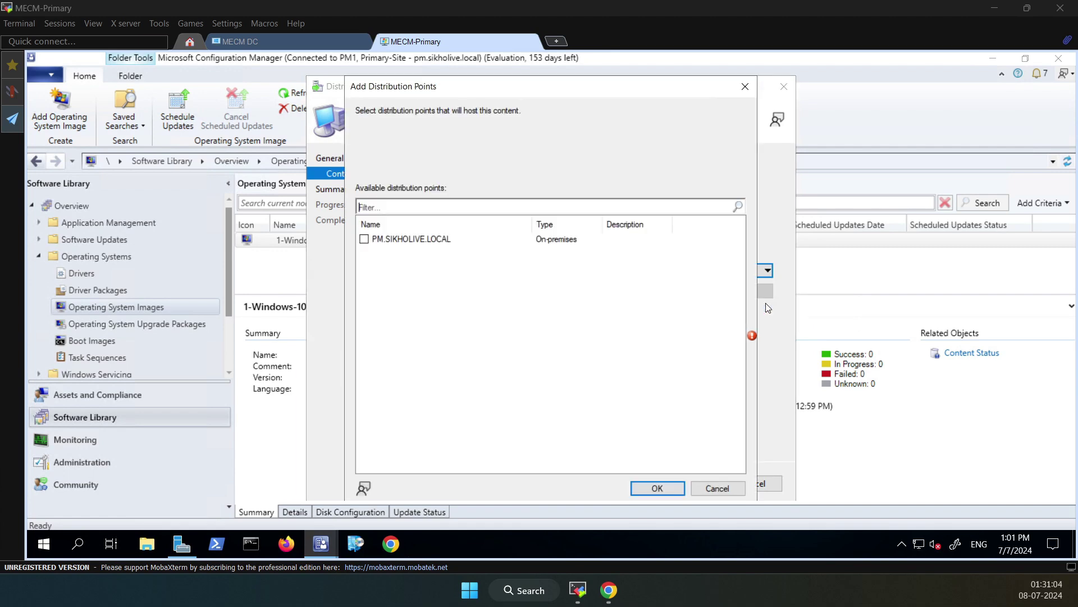
click(364, 240)
click(664, 486)
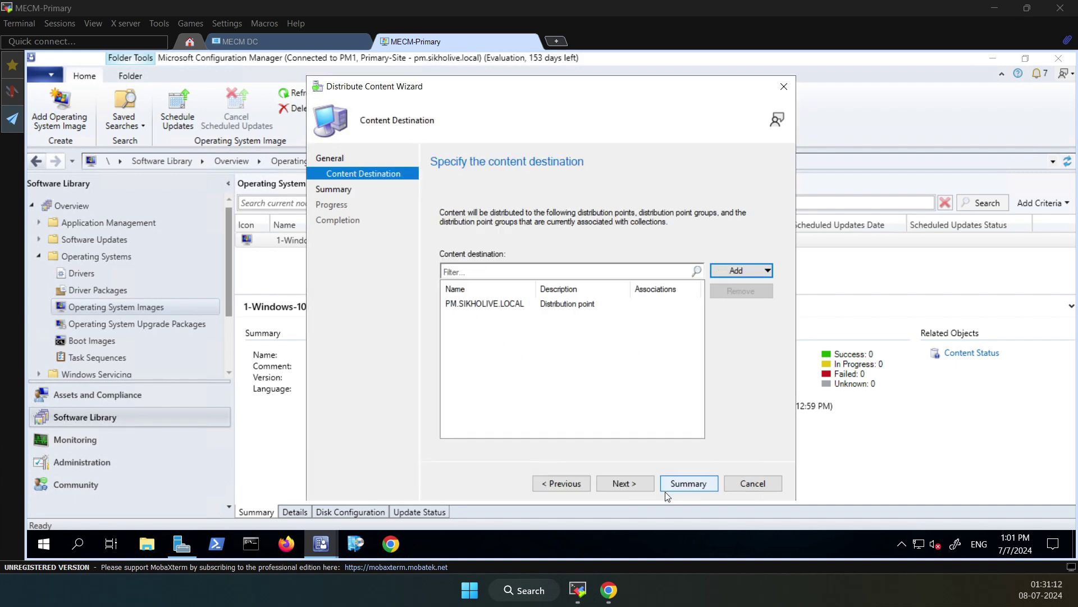
click(633, 483)
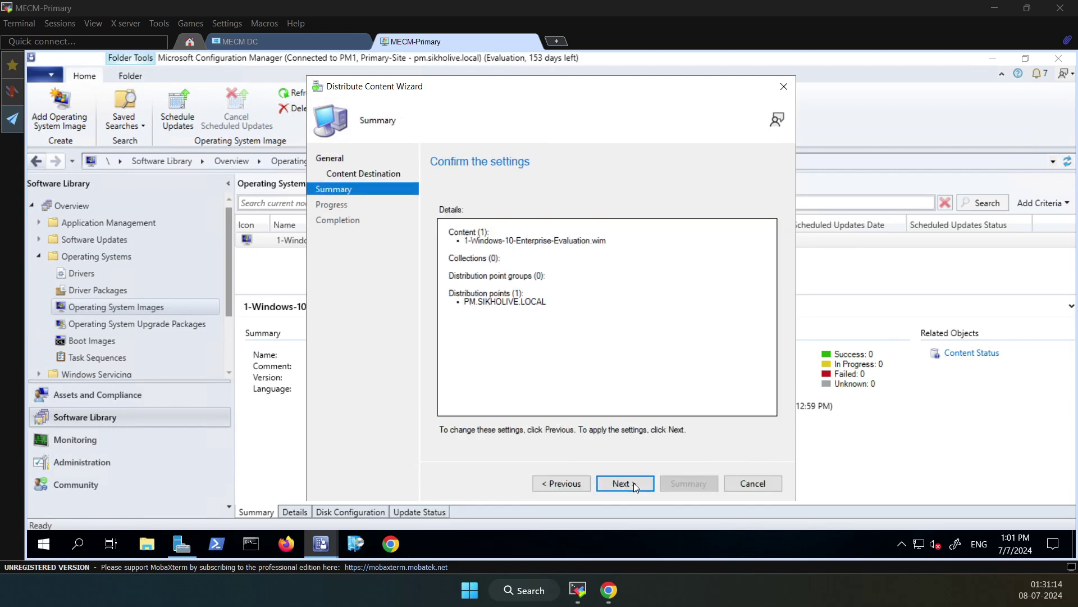
click(633, 483)
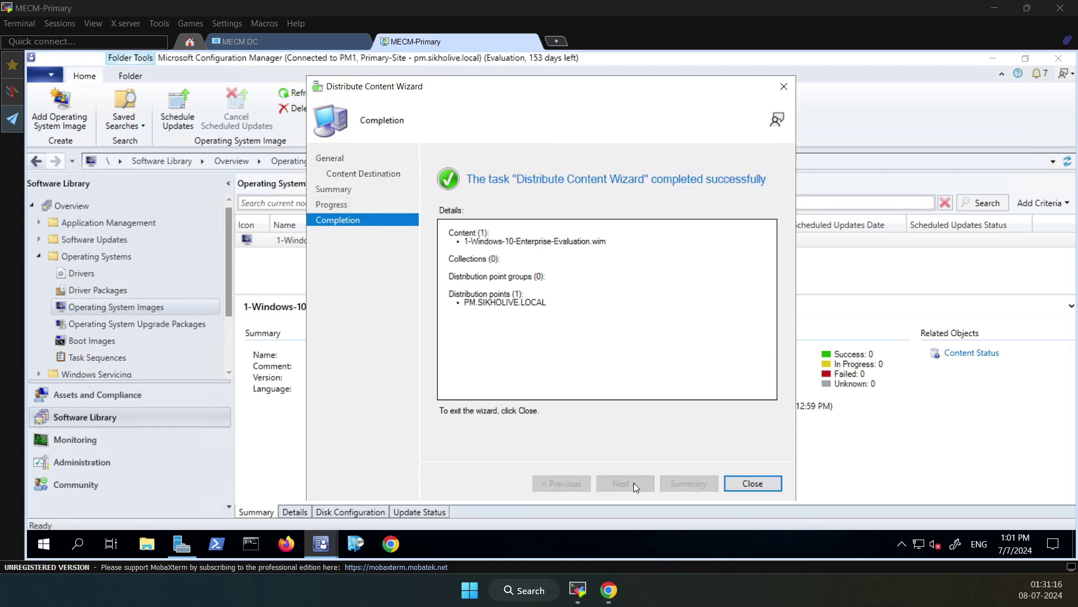
click(752, 483)
Refresh and check the image's content status reaches Success: 1 of 1 targeted, then return
click(300, 92)
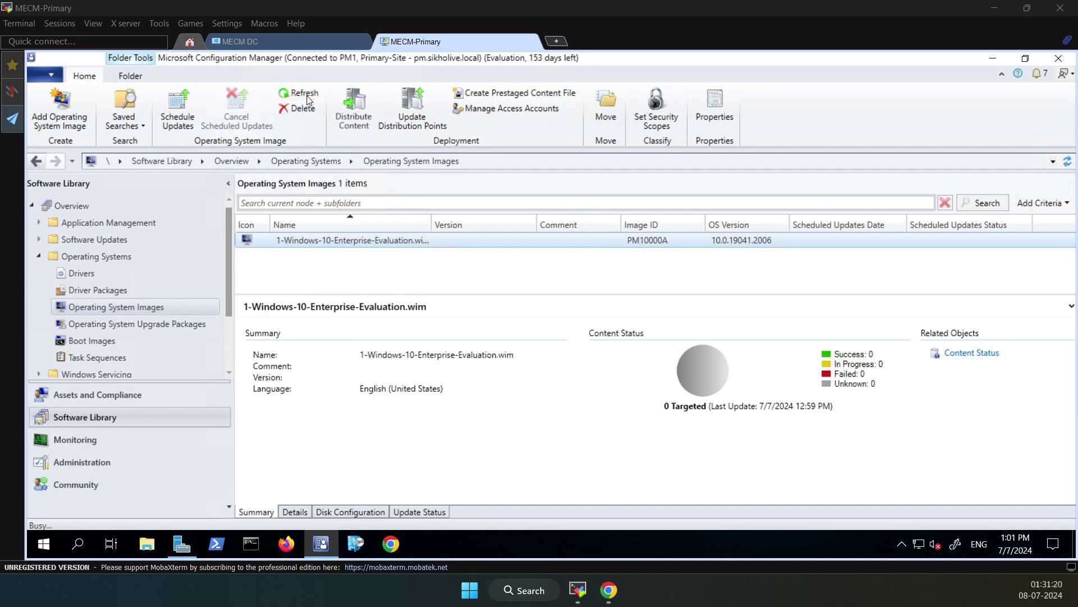
click(878, 369)
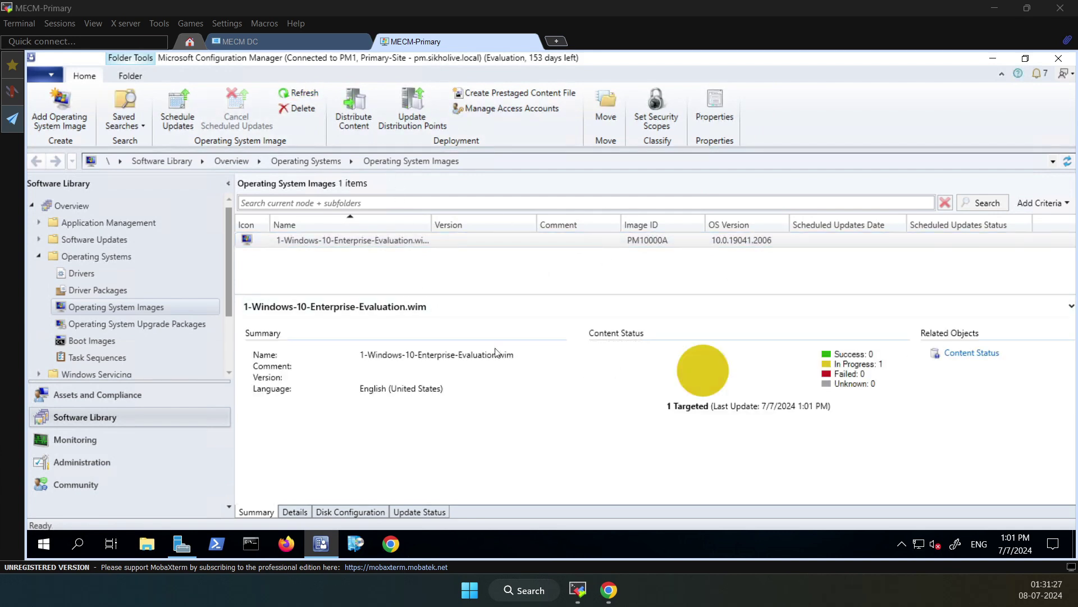
click(870, 363)
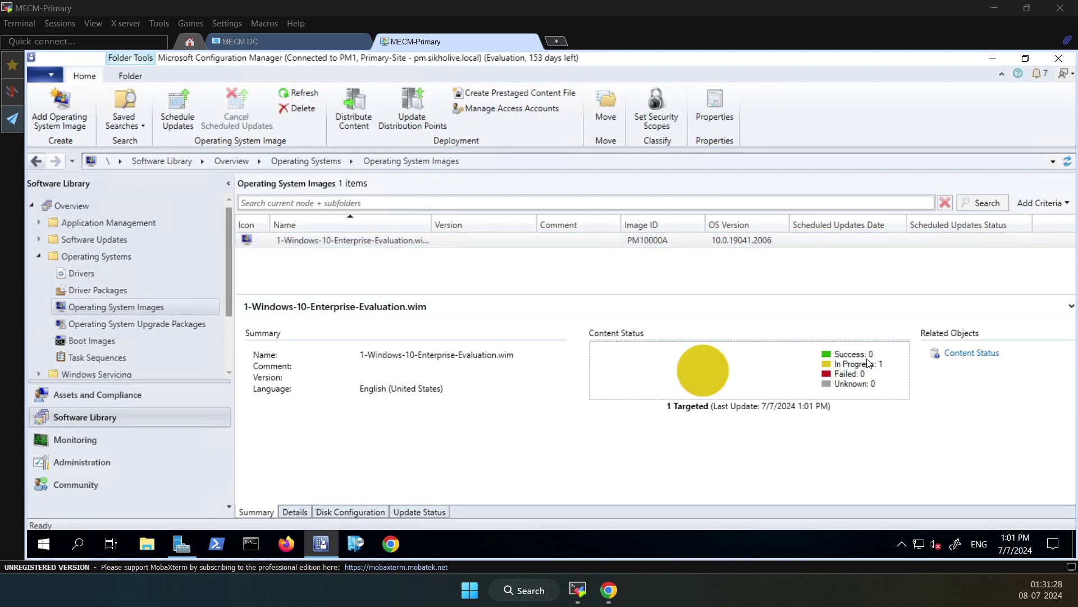
click(972, 354)
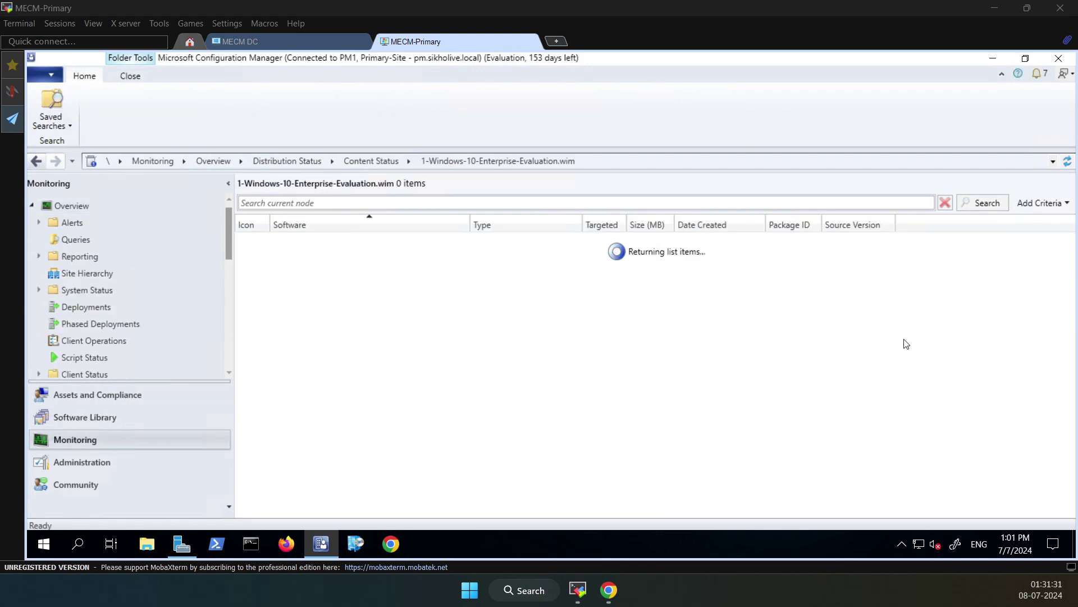
click(303, 246)
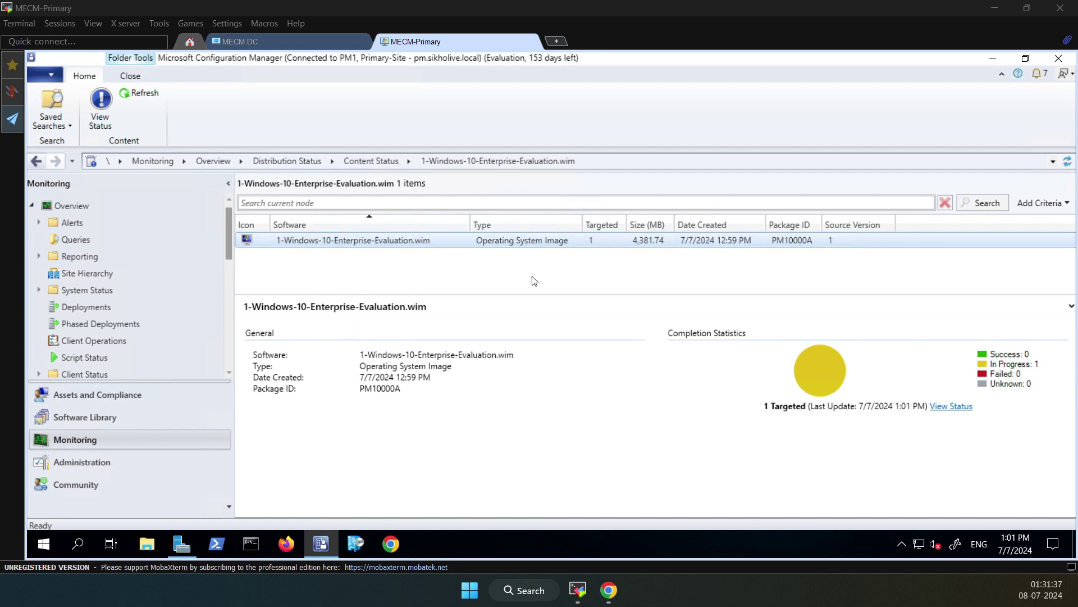
click(38, 164)
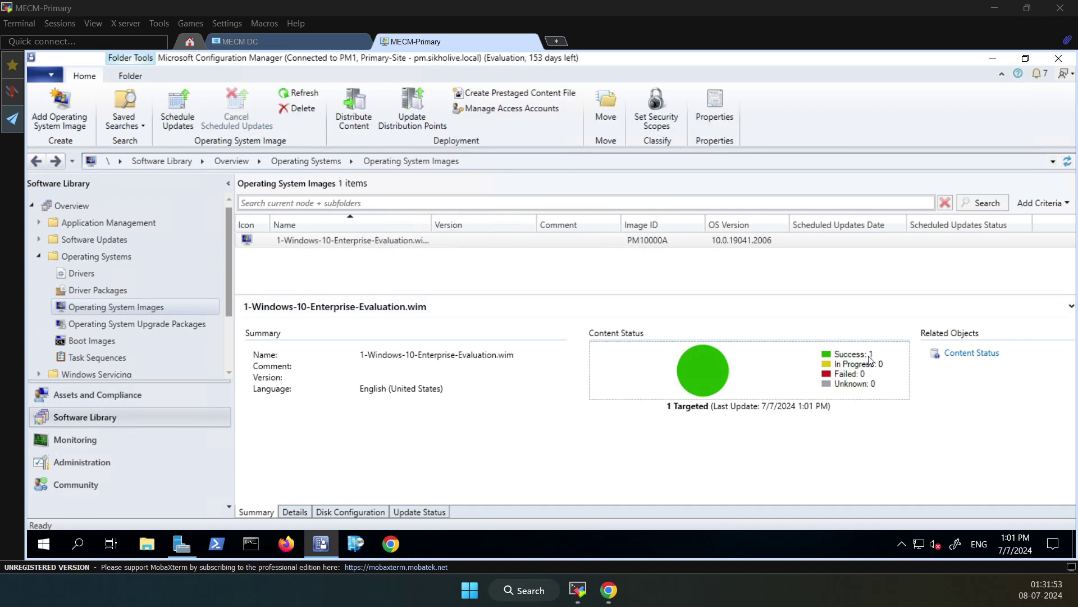
Review the image's Update Status, Disk Configuration, Details and Summary tabs, then go to Administration
click(423, 512)
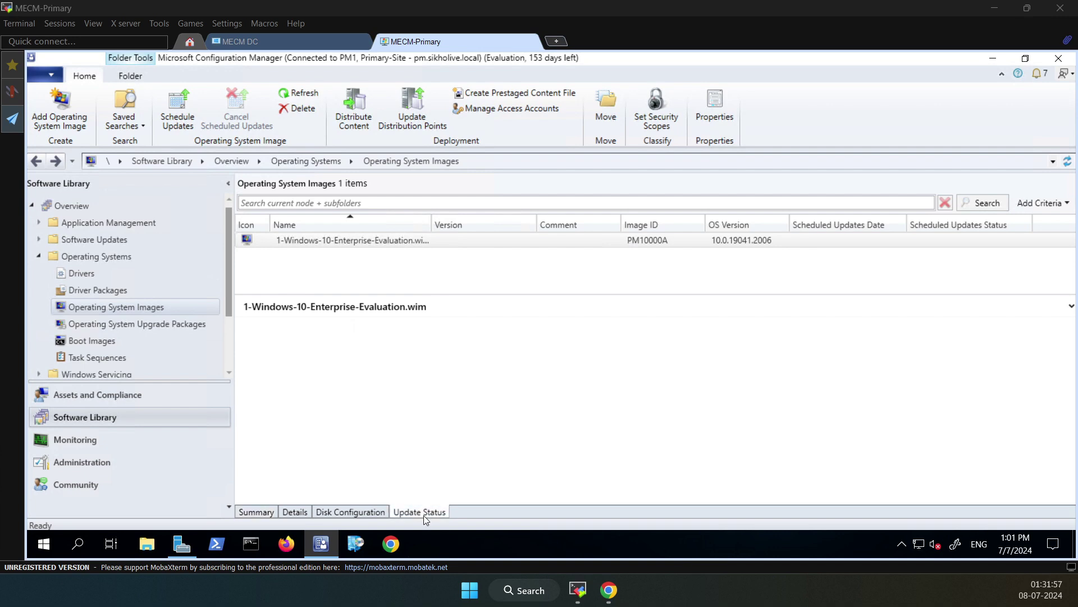
click(340, 511)
click(301, 513)
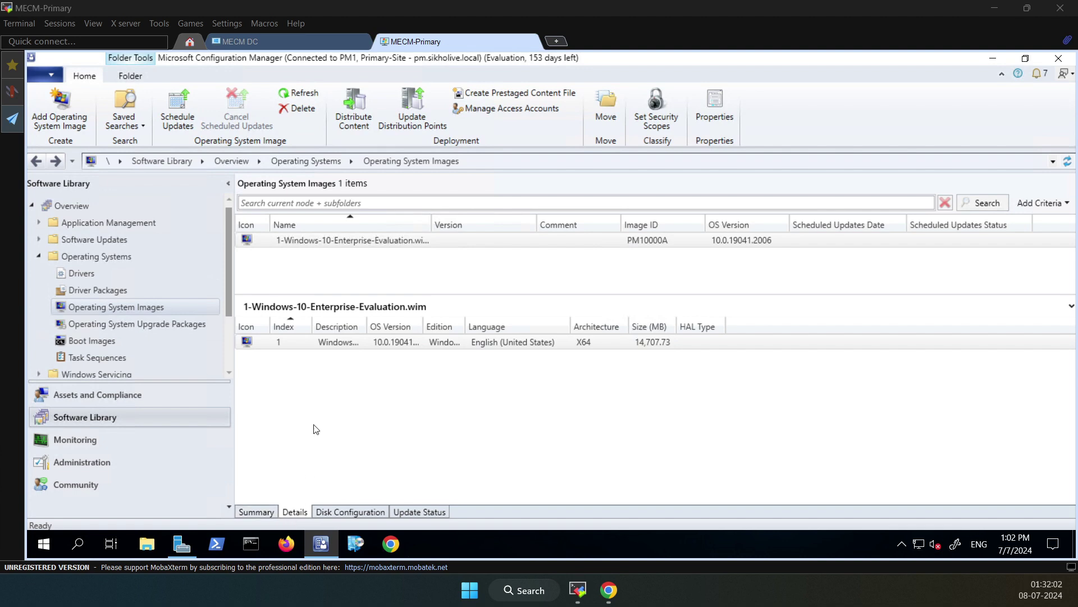
click(254, 512)
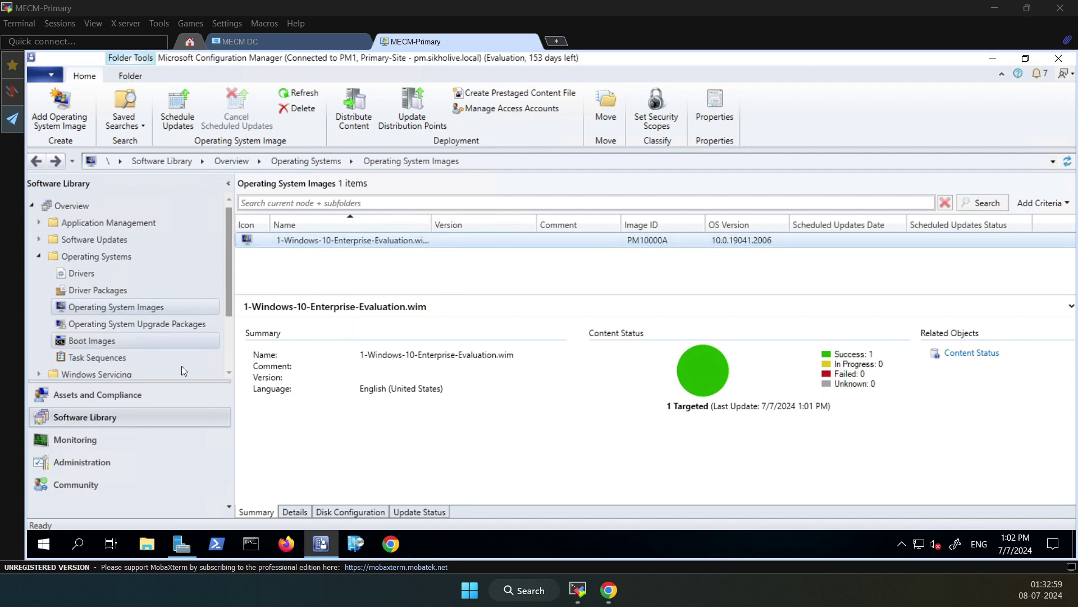
click(84, 463)
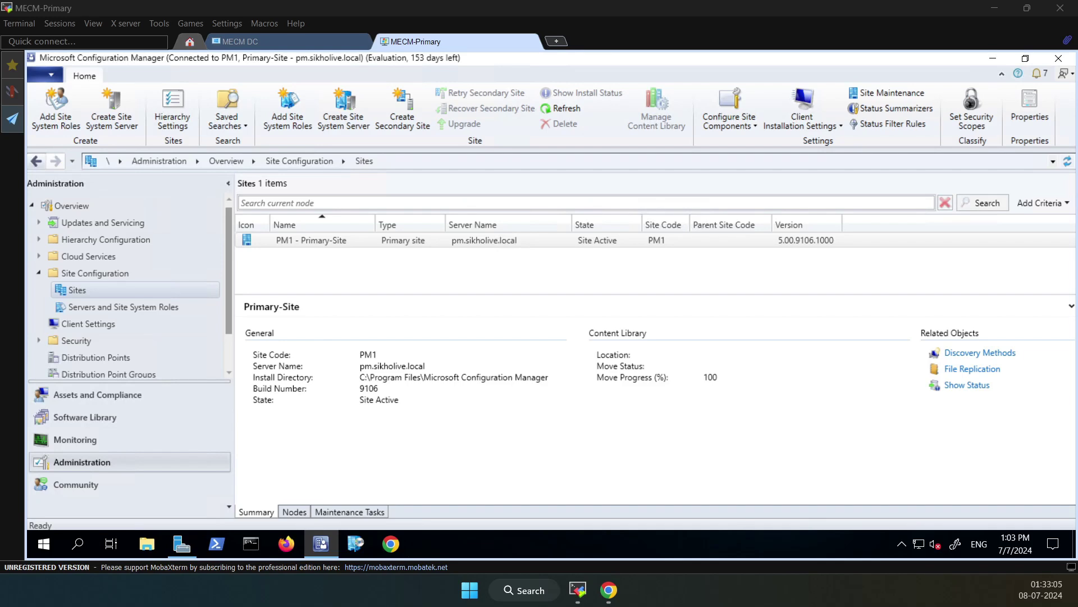
Open the PM.SIKHOLIVE.LOCAL distribution point's Properties at the PXE tab
click(103, 358)
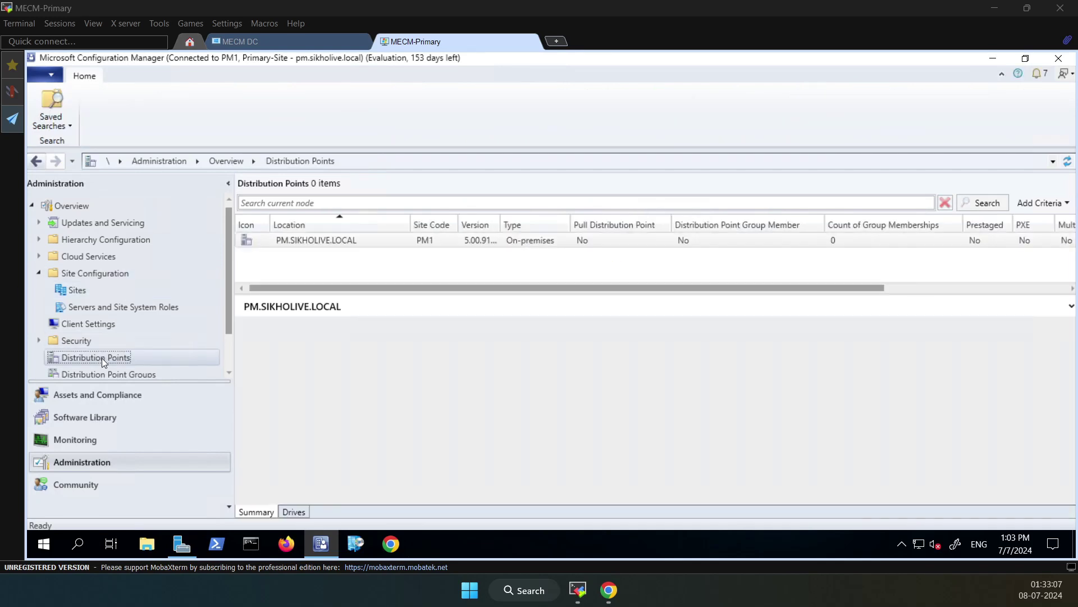
click(331, 240)
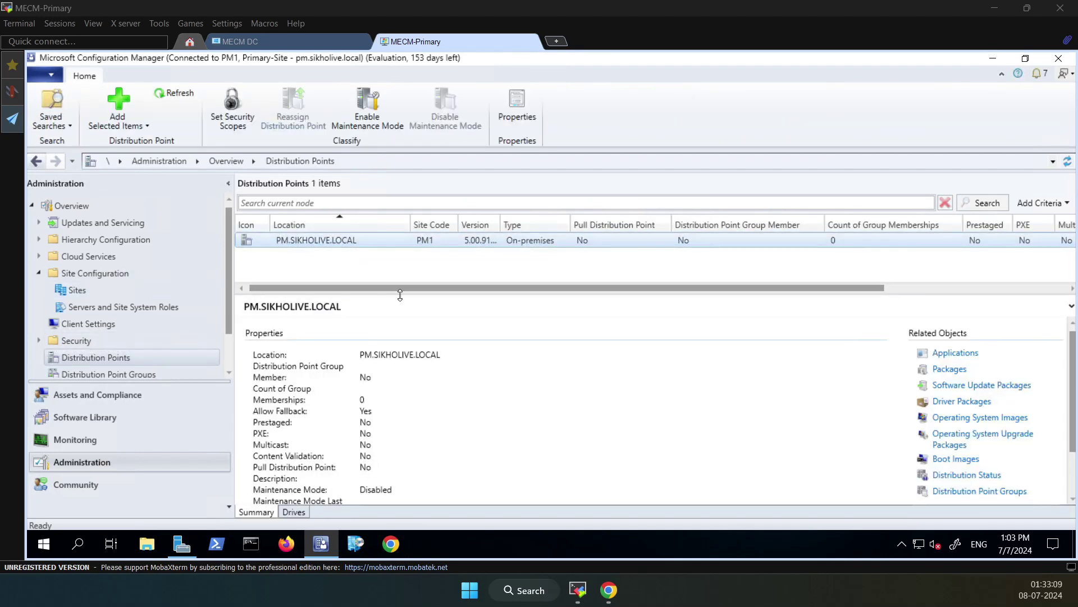
drag(400, 295, 395, 354)
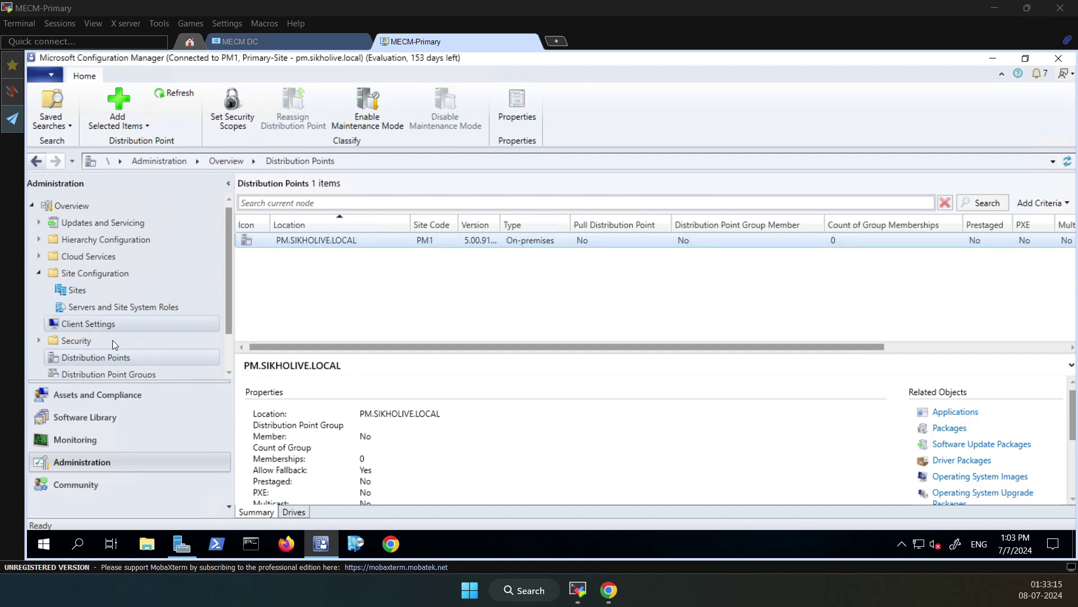
click(112, 360)
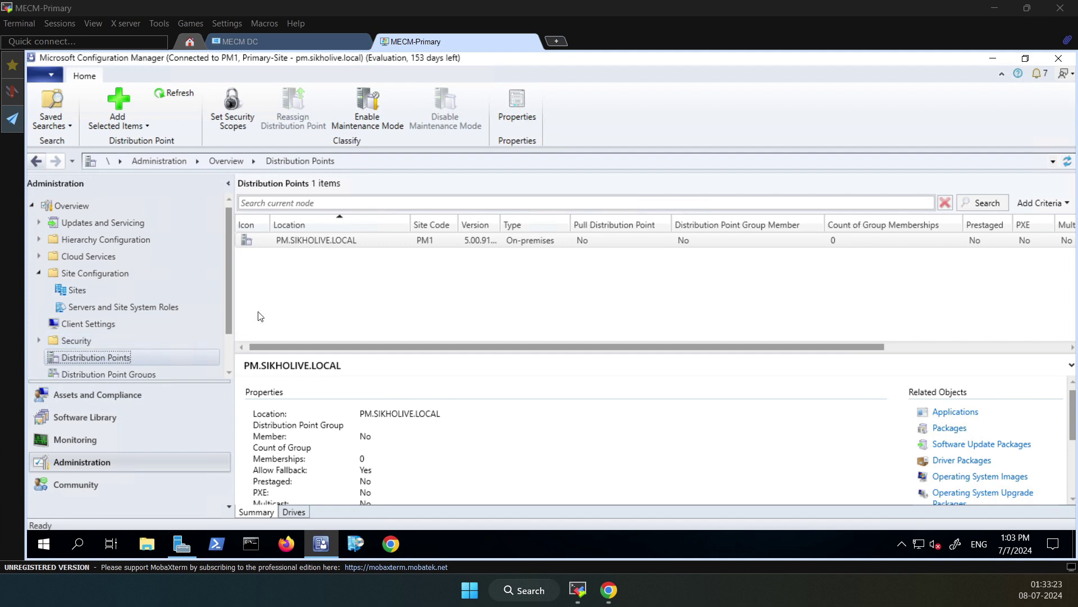
click(318, 245)
right_click(324, 245)
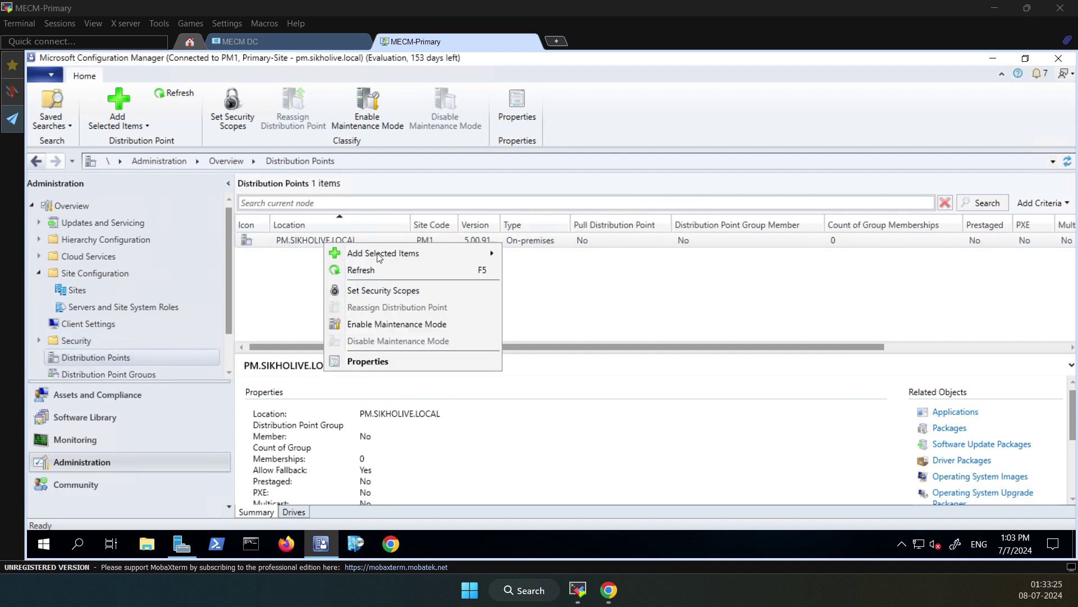
click(373, 365)
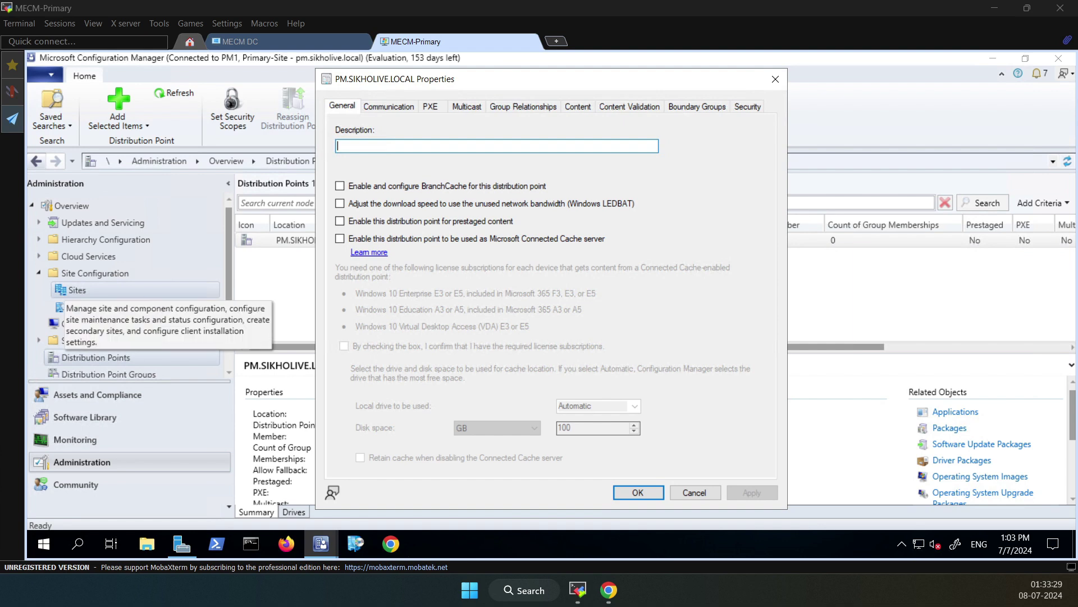
click(431, 106)
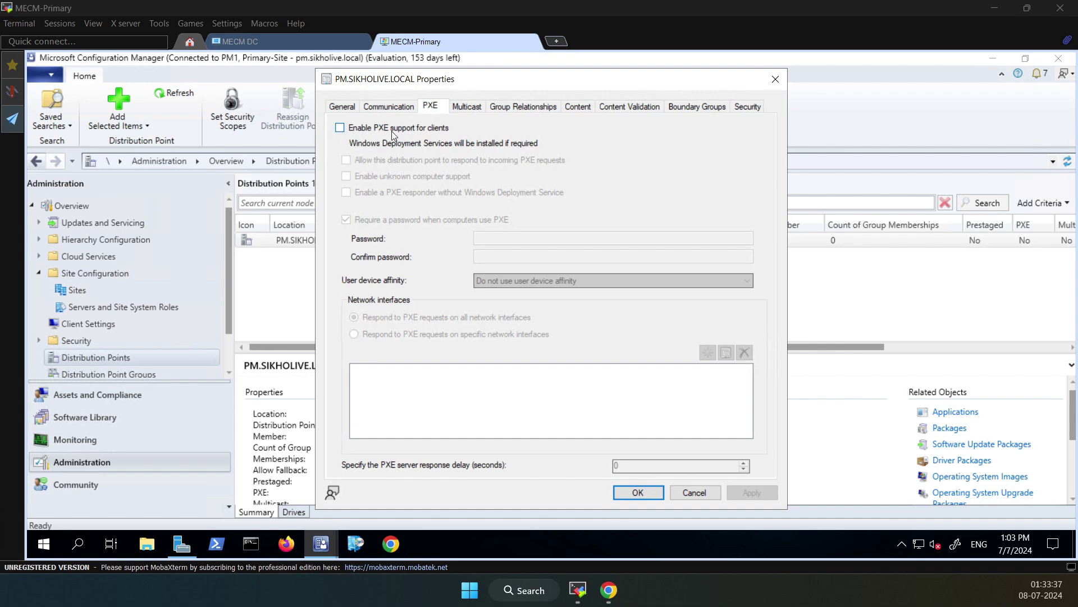
Enable PXE support, responding to incoming PXE requests, and unknown computer support, confirming both prompts
click(340, 128)
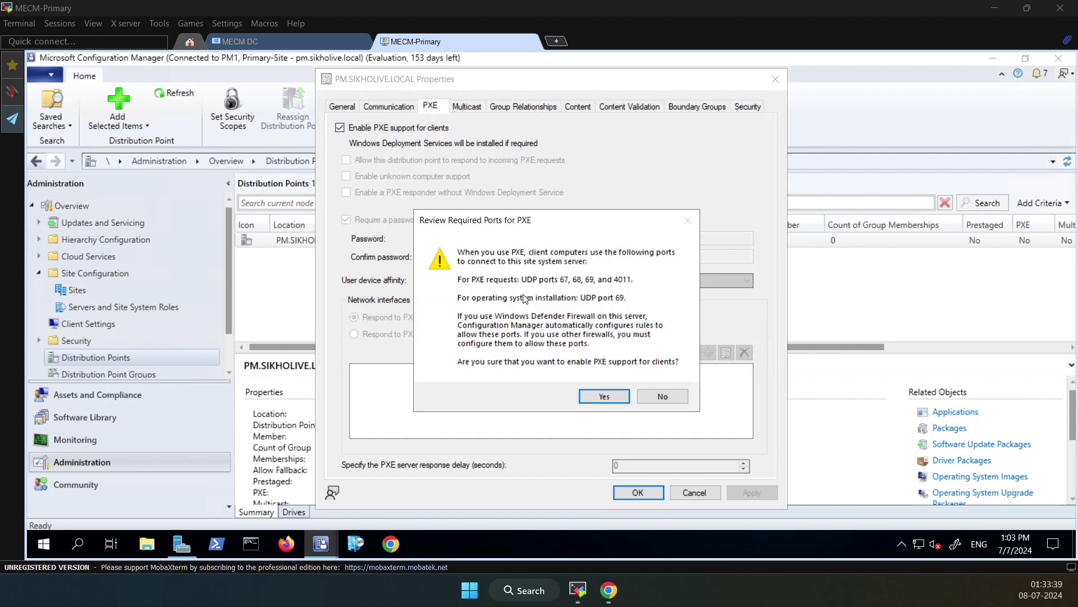
click(608, 396)
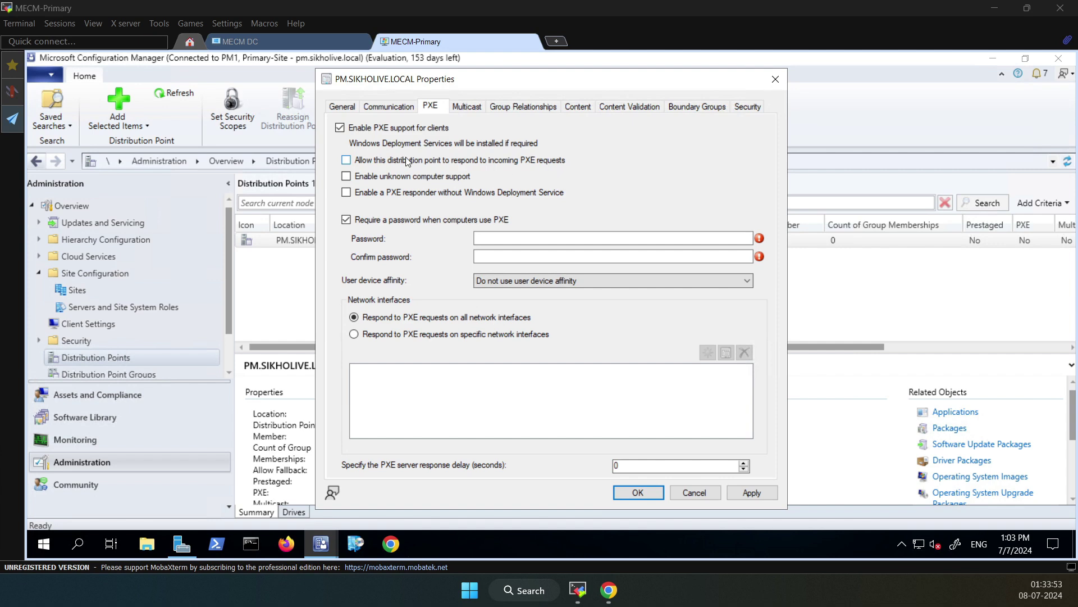
click(347, 160)
click(347, 176)
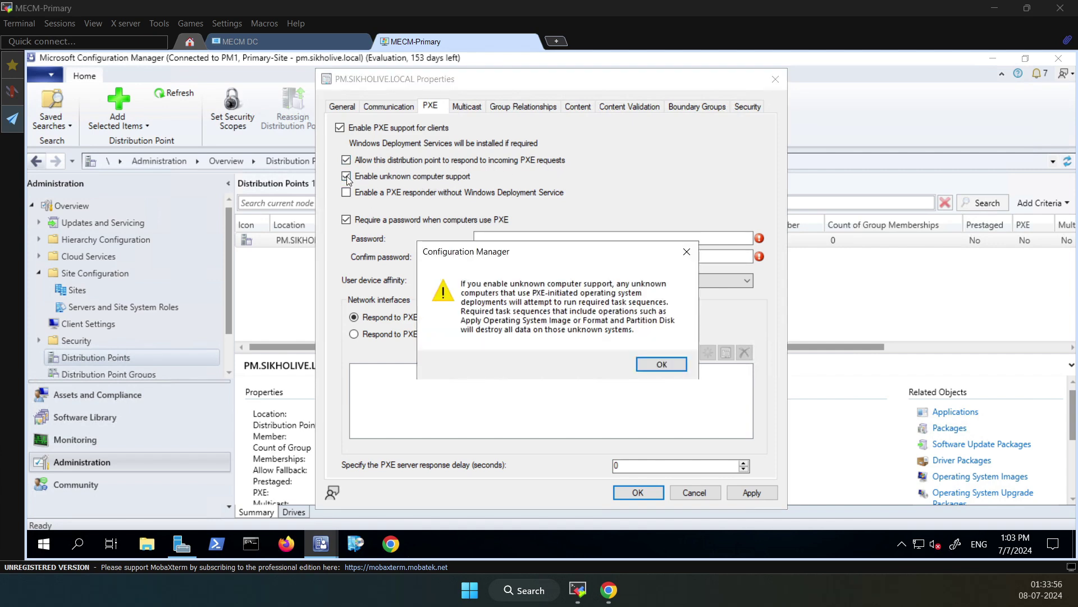
click(667, 363)
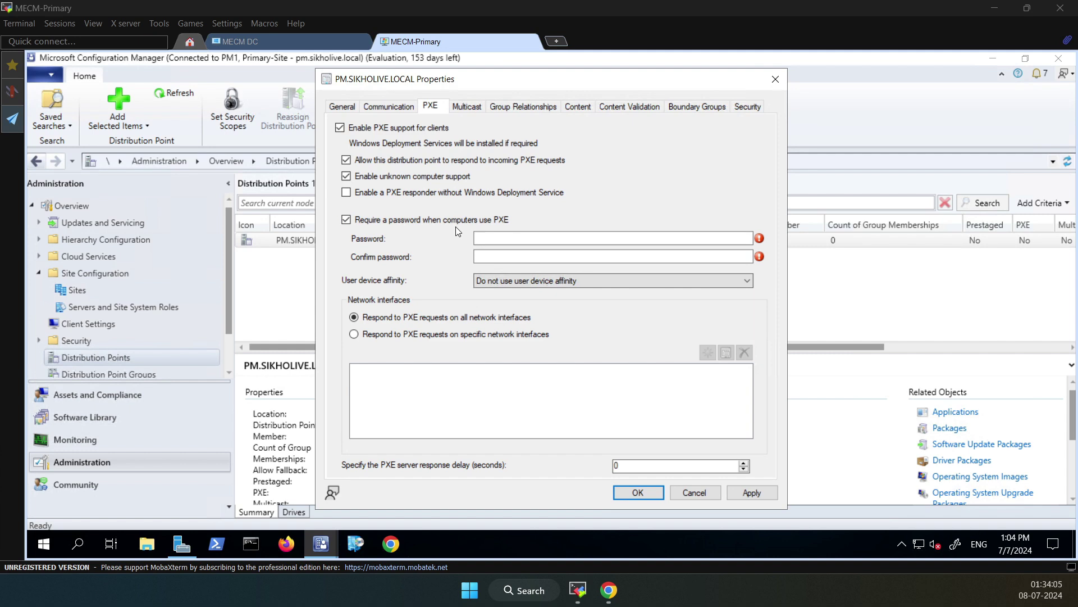
Enter and confirm the PXE password
click(517, 238)
text(•••••••••)
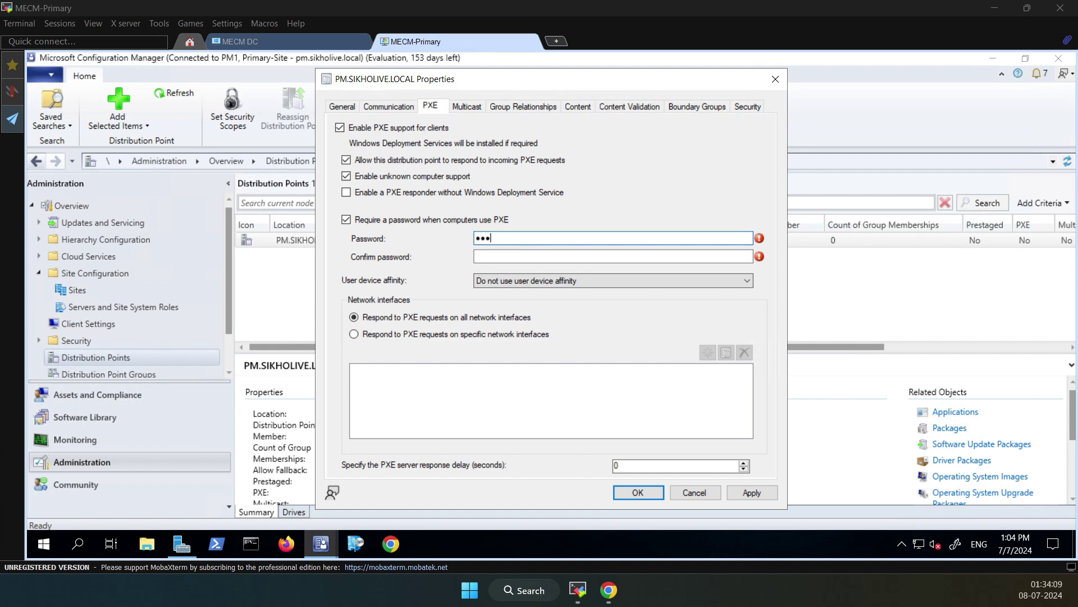
key(Tab)
text(•••••••••)
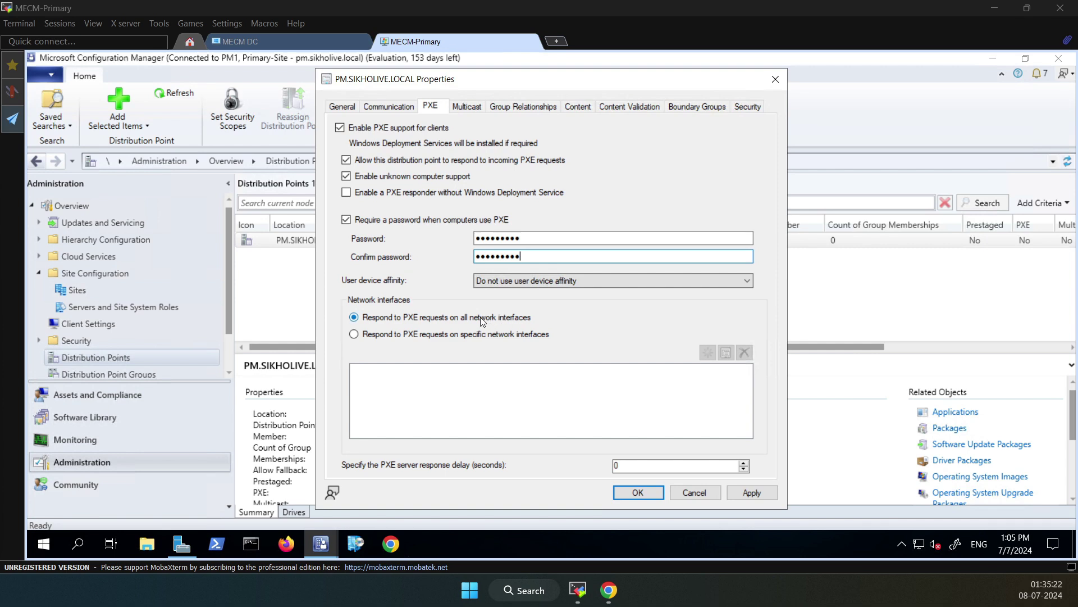
Keep PXE responding on all network interfaces and apply the distribution point settings
click(366, 338)
click(355, 336)
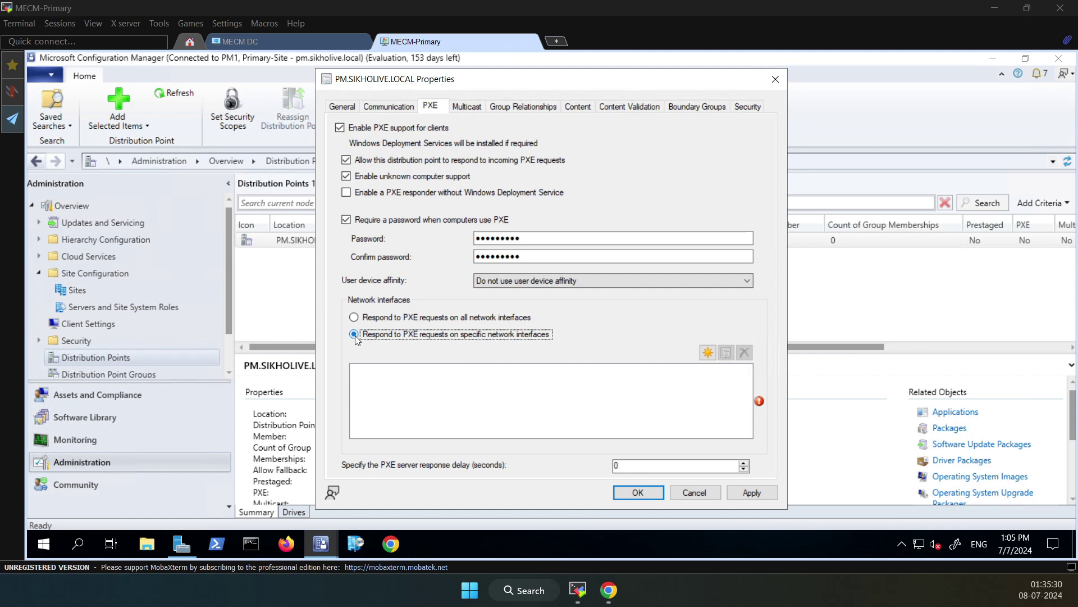
click(707, 353)
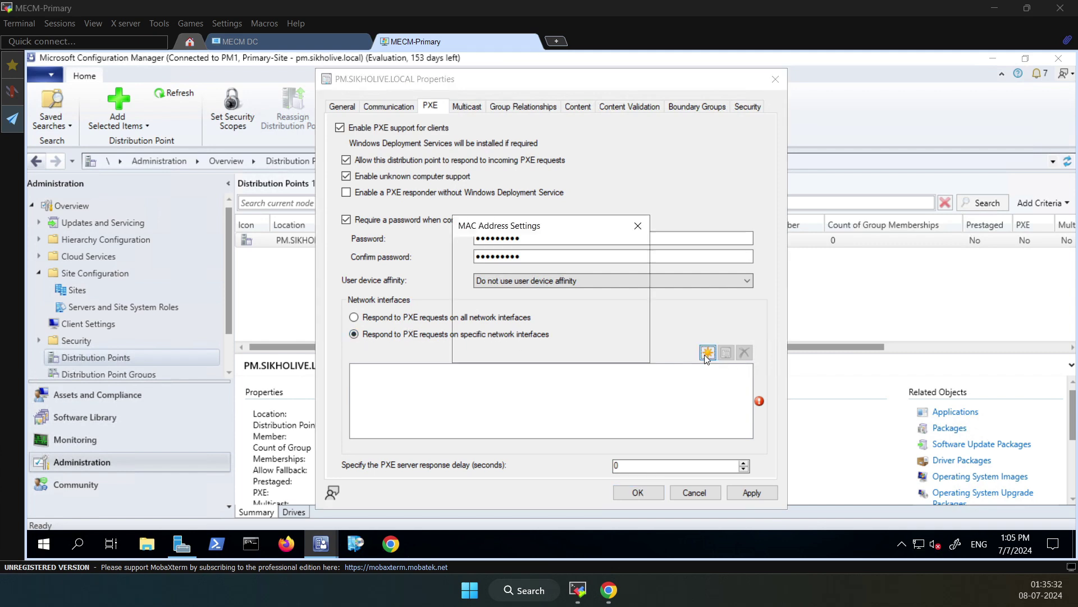
mouse_move(636, 308)
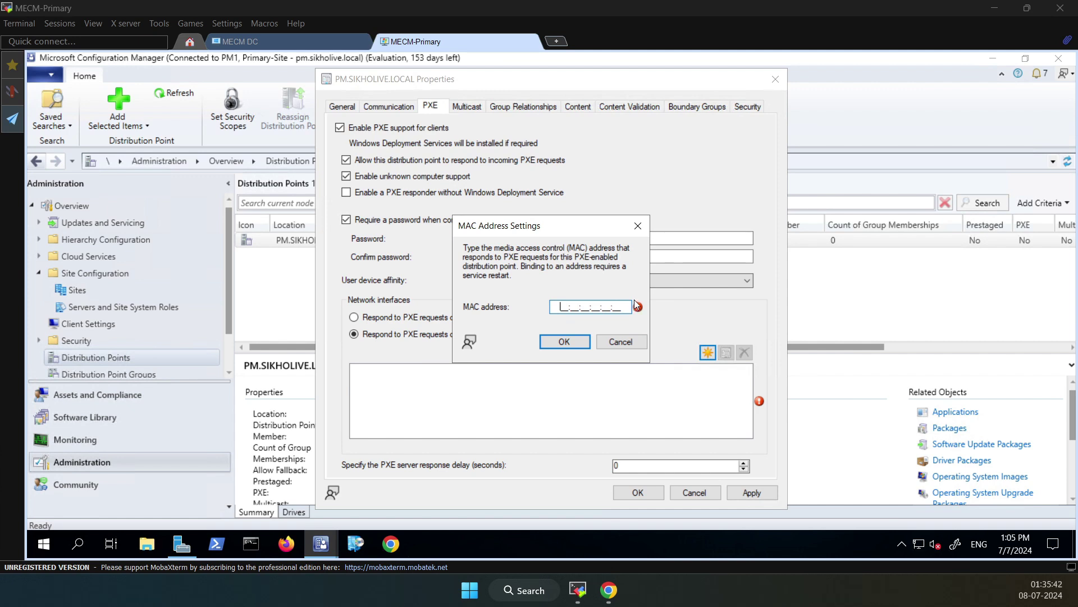
click(616, 343)
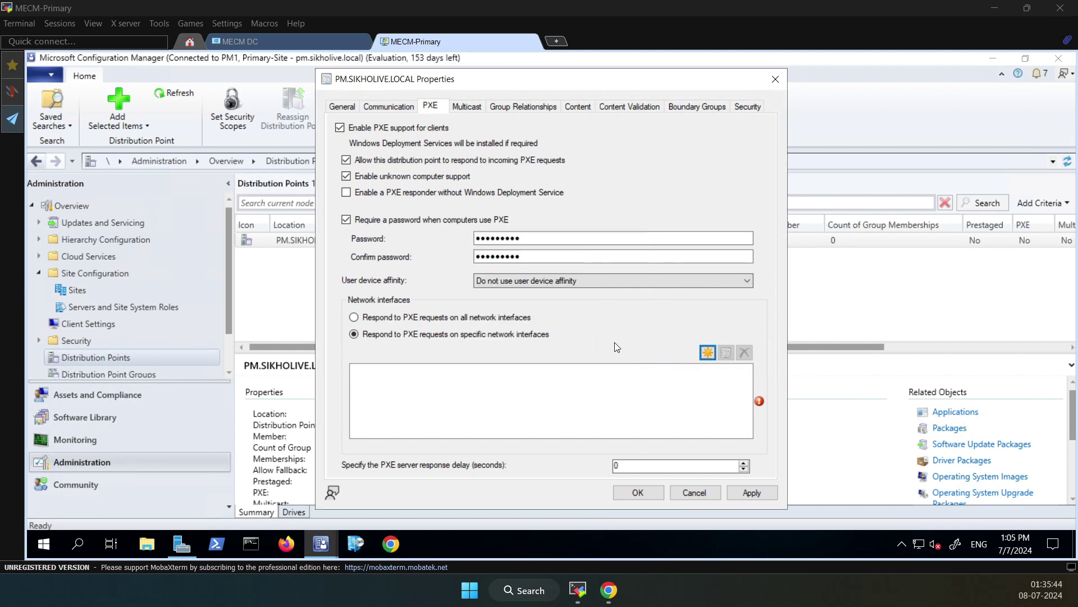
click(354, 318)
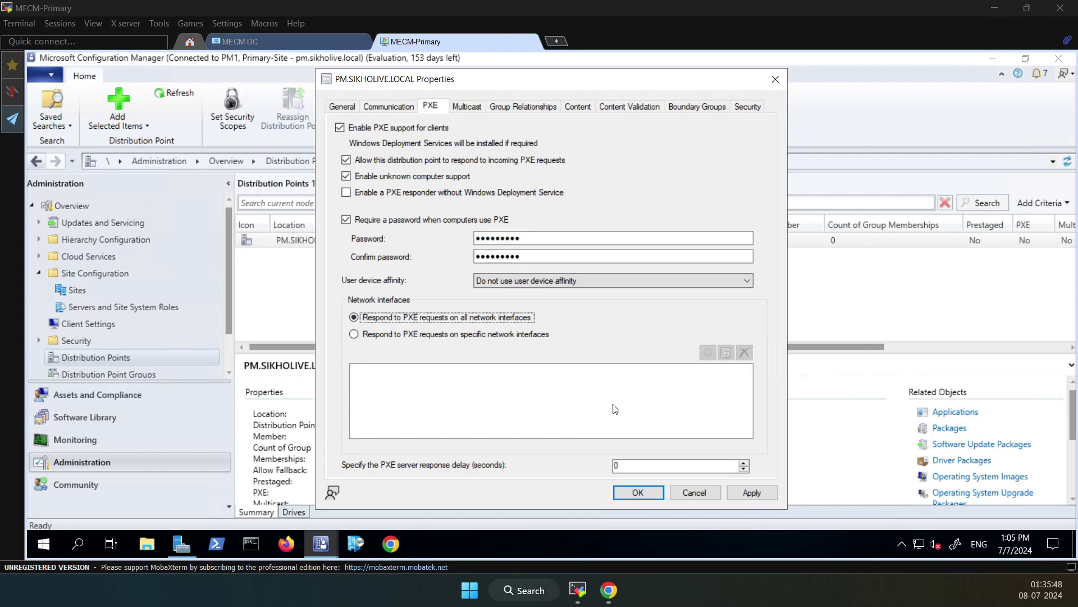
click(368, 107)
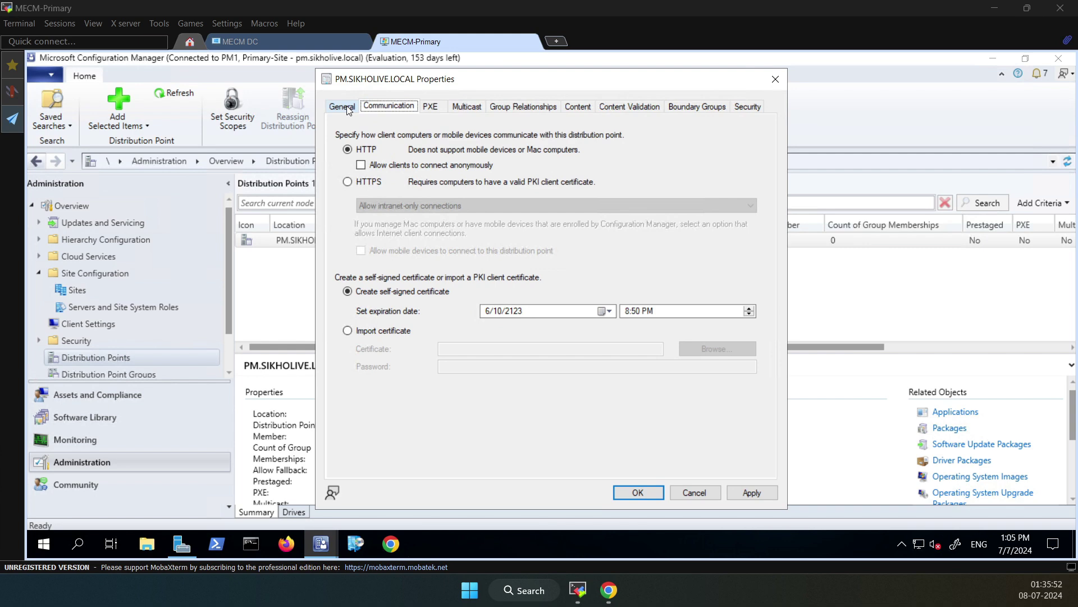
click(349, 110)
click(440, 108)
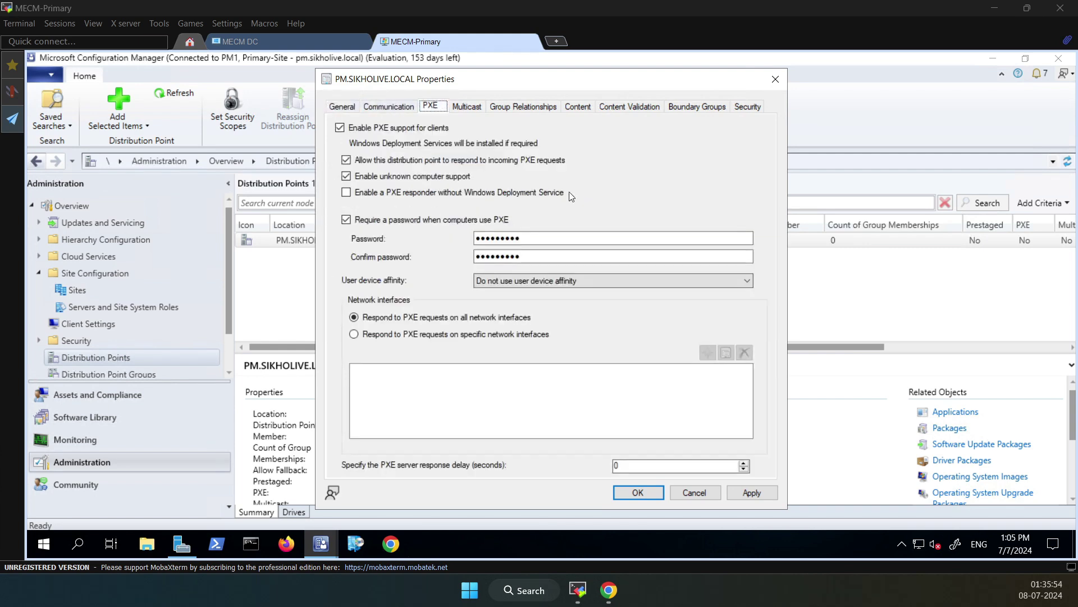
click(751, 493)
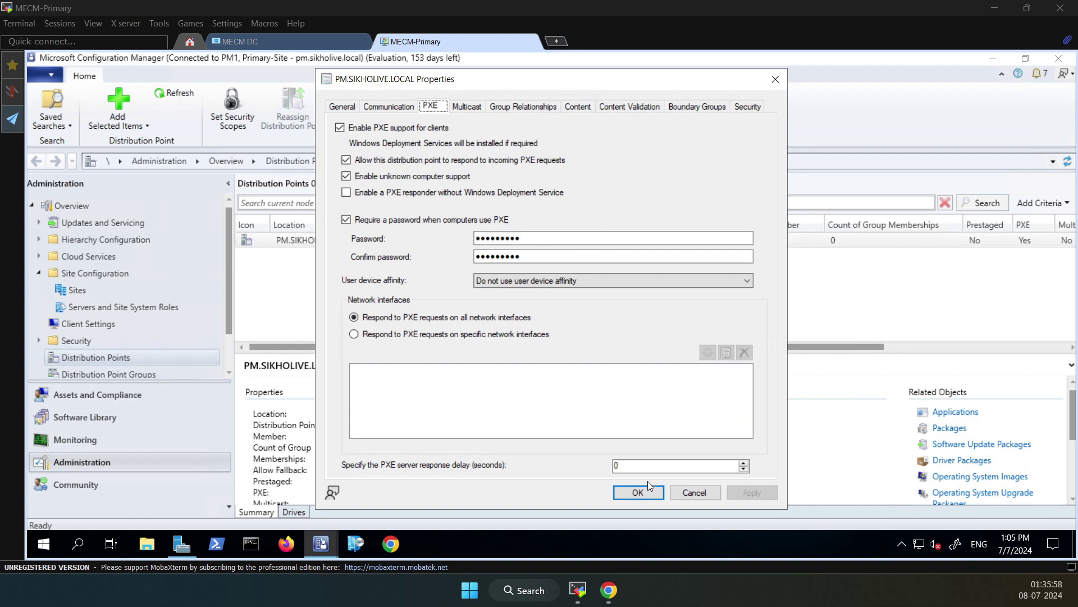
Confirm the distribution point properties with OK and show Site Configuration > Sites
click(640, 491)
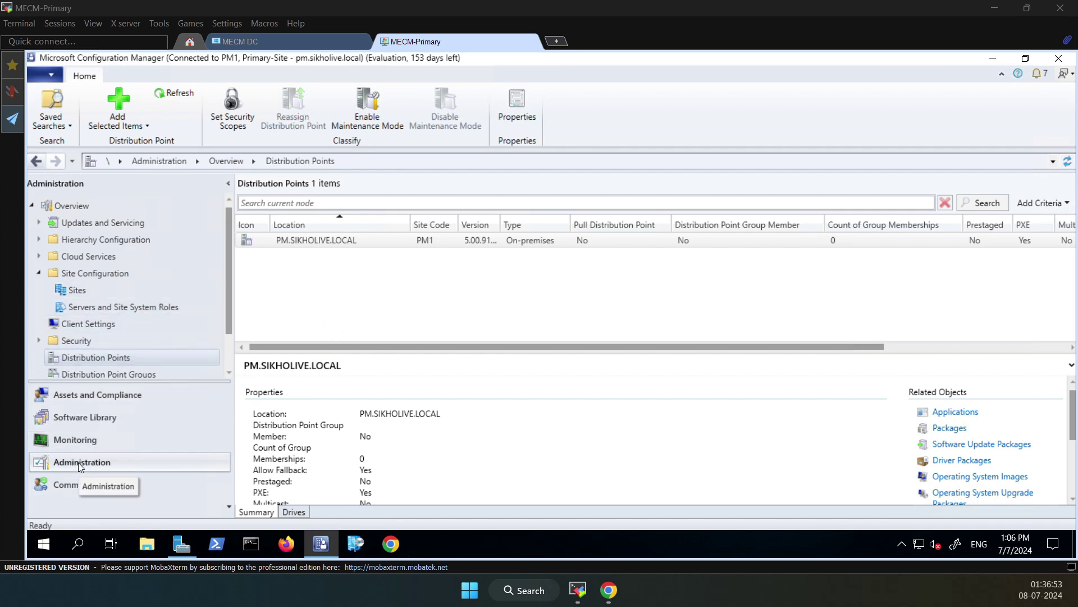
click(76, 290)
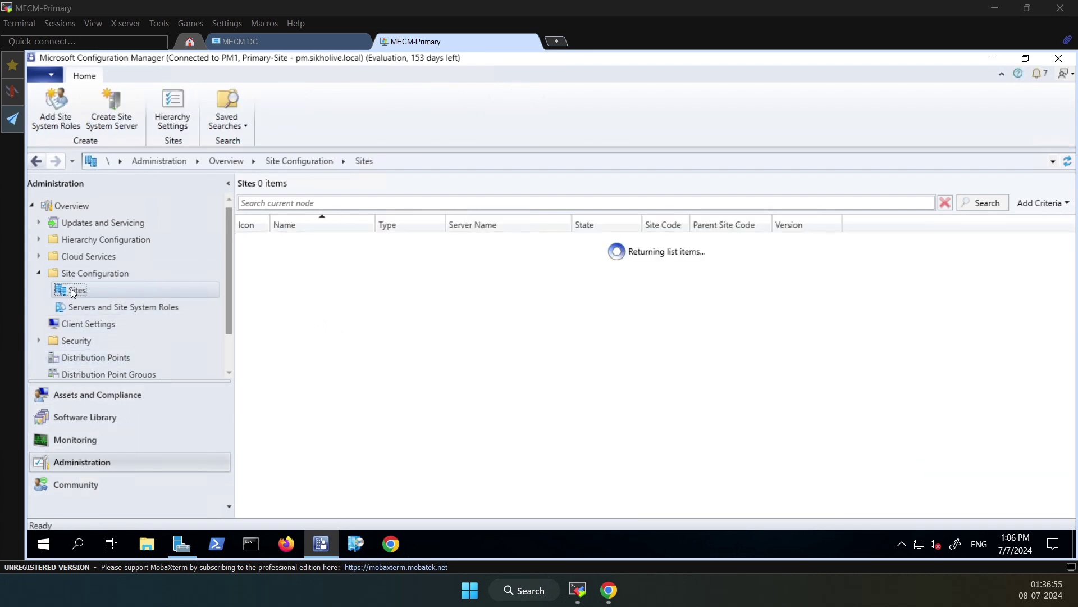
On PM1 - Primary-Site, open Configure Site Components > Software Distribution
click(328, 241)
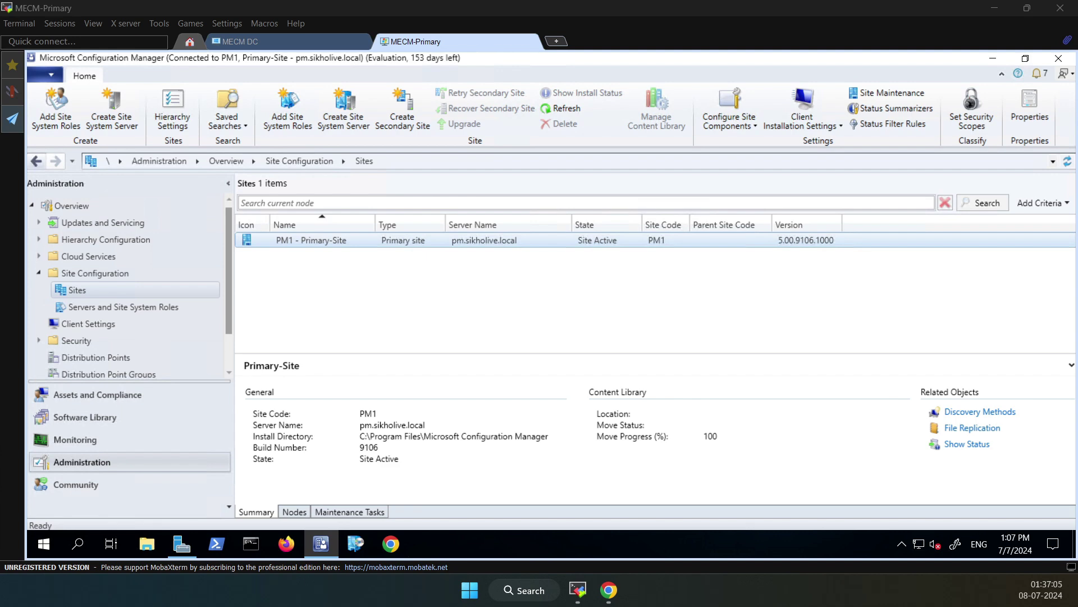
right_click(339, 240)
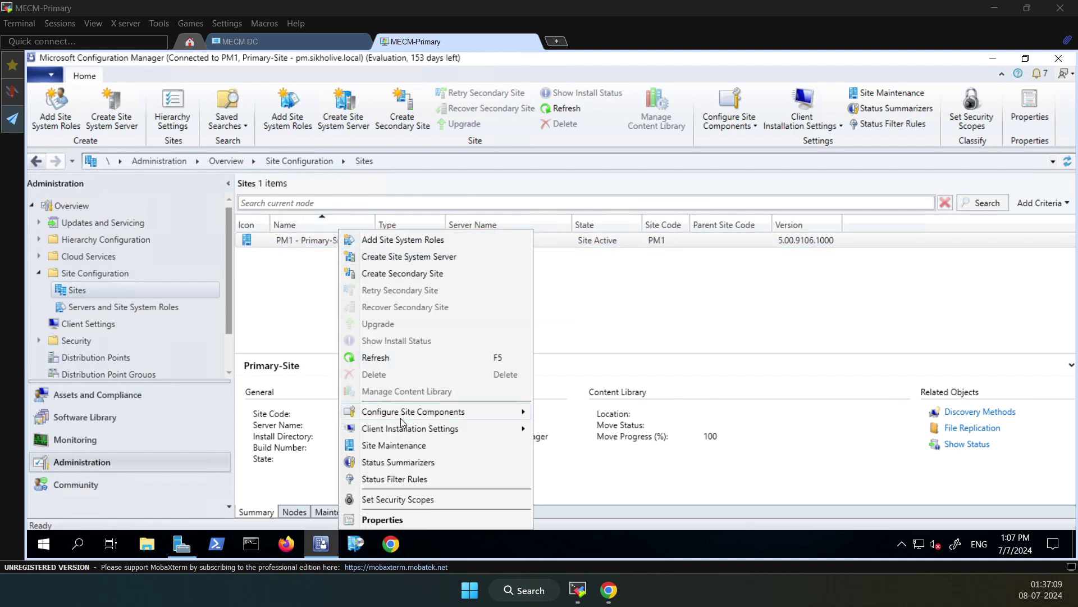
mouse_move(401, 419)
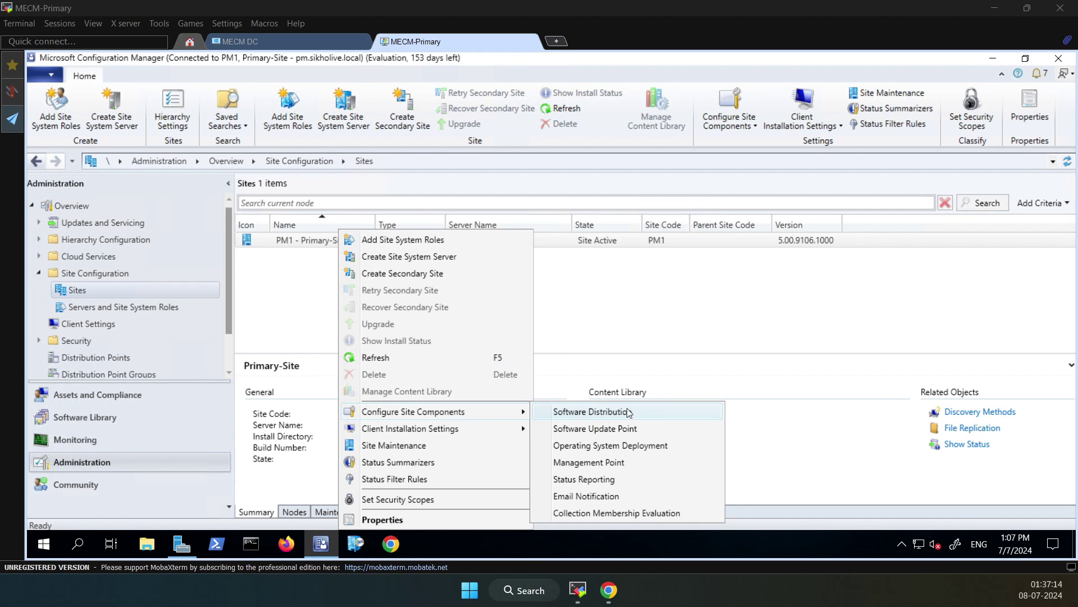
click(265, 280)
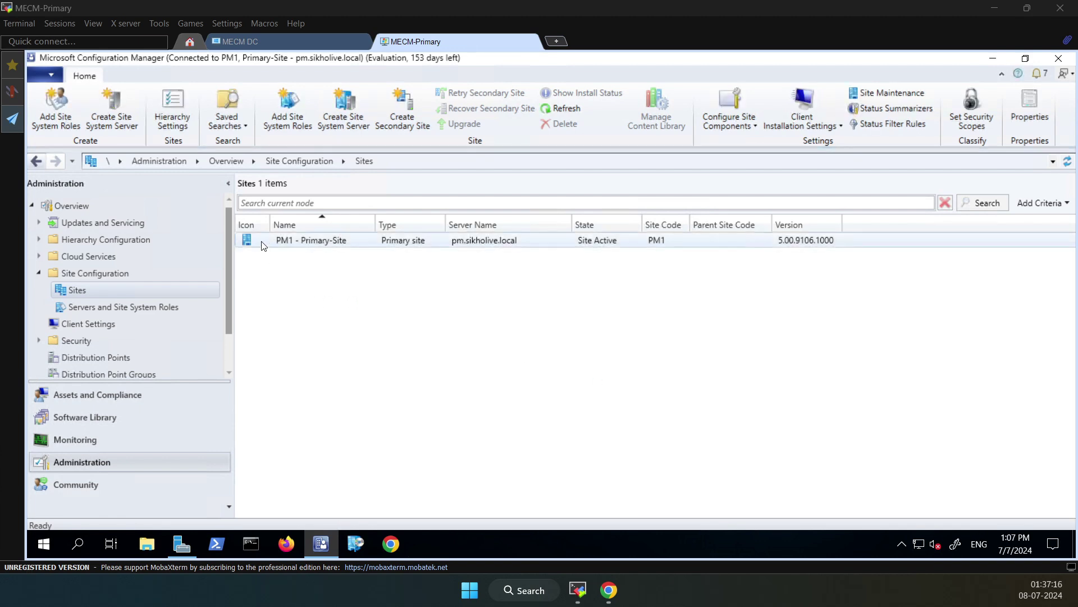
click(265, 241)
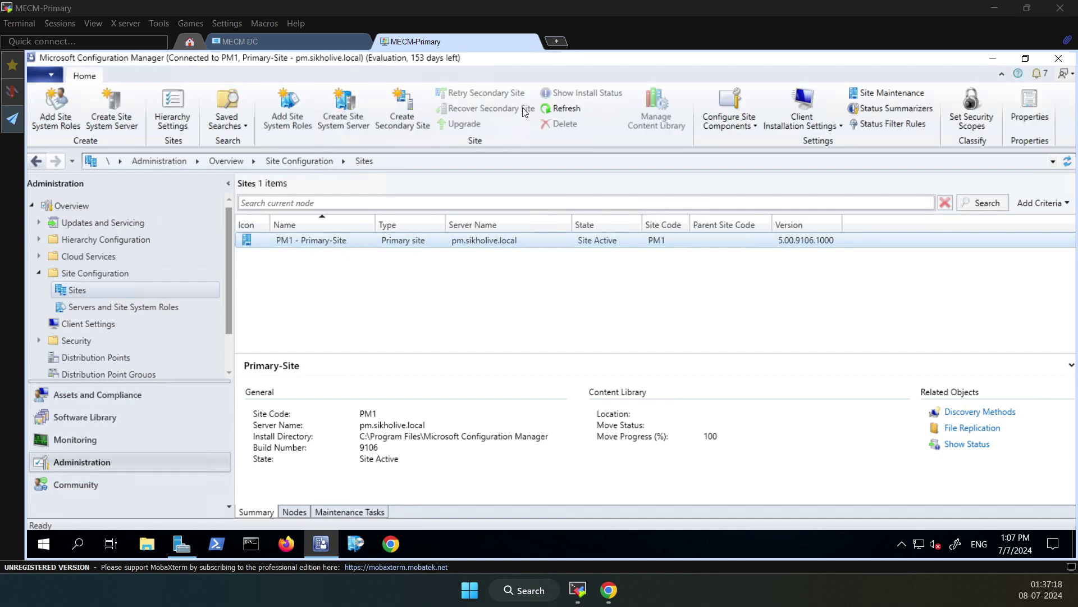
click(753, 127)
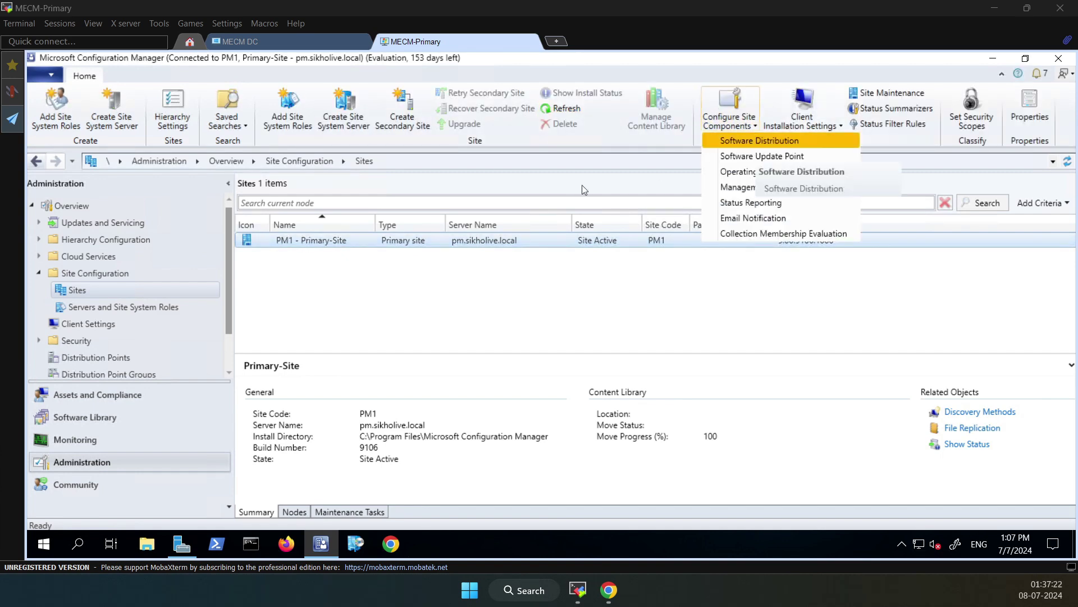
click(390, 251)
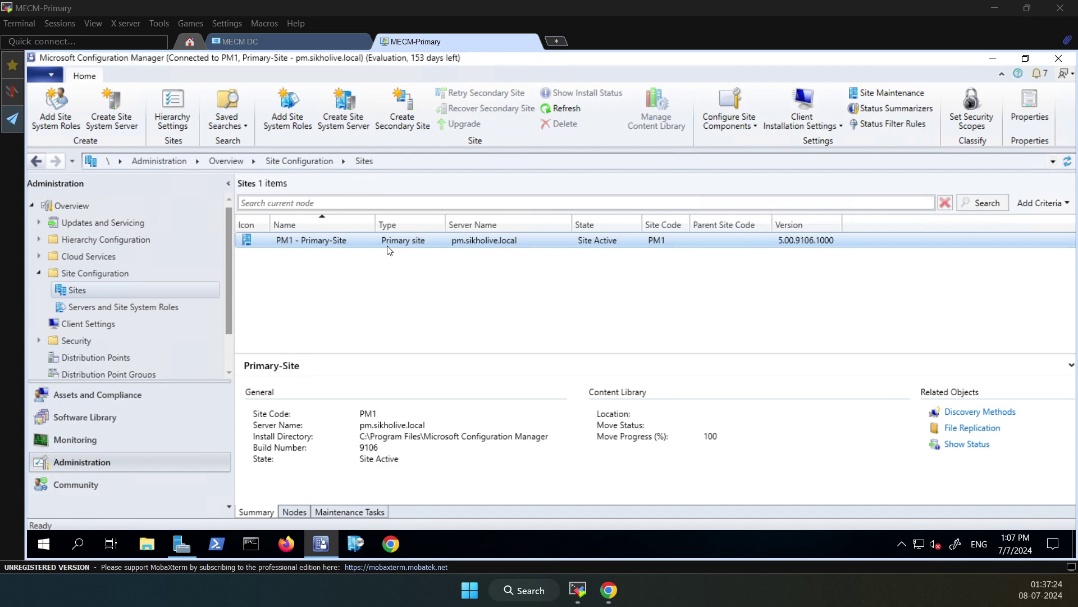
right_click(390, 251)
mouse_move(486, 412)
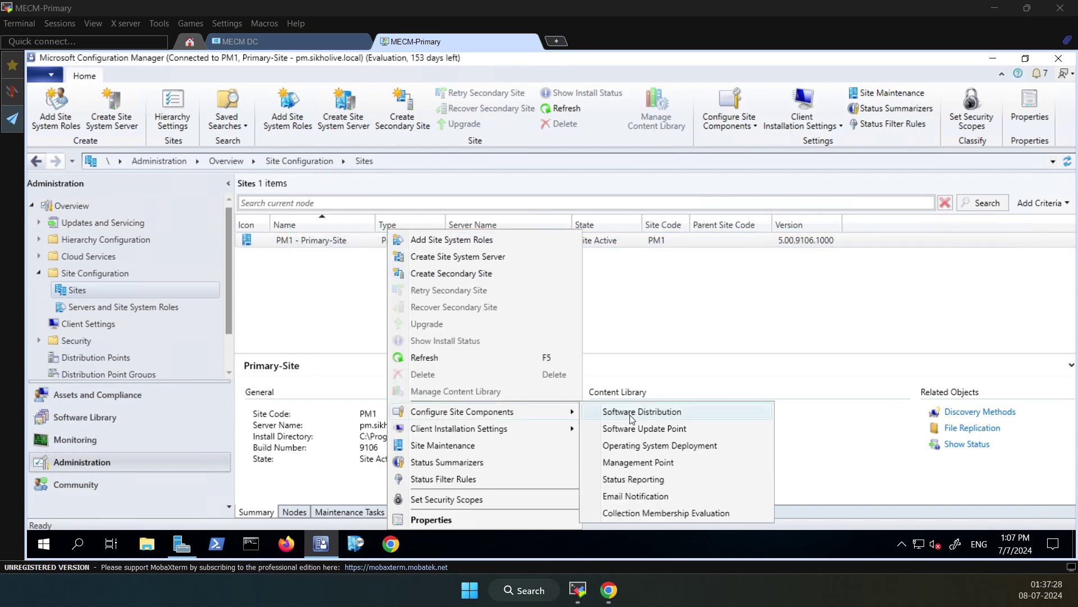
click(629, 414)
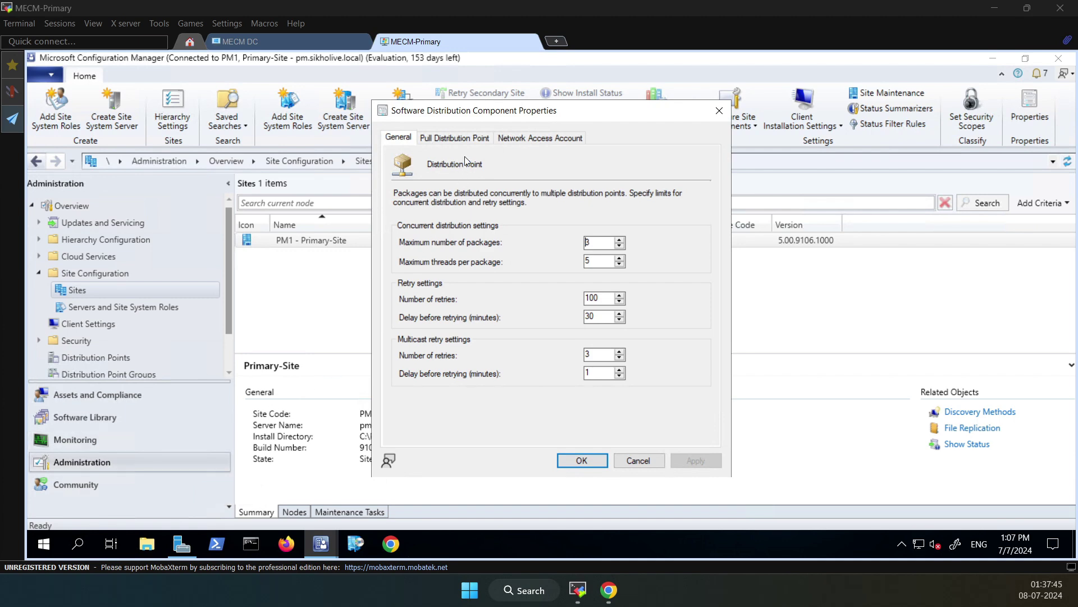
On the Network Access Account tab, choose to specify the network-location account and start adding one
click(519, 139)
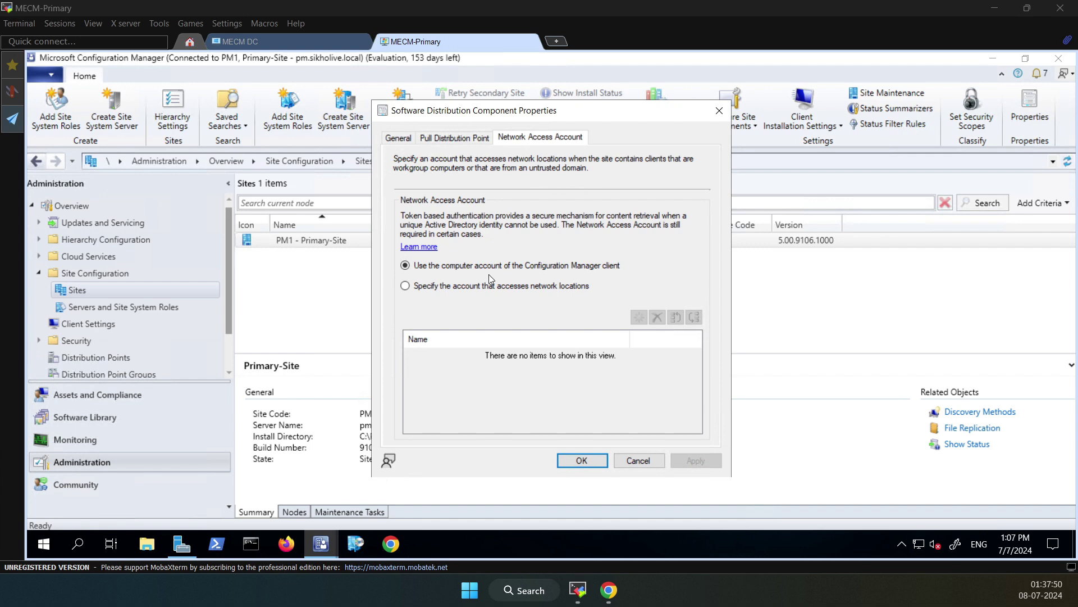
click(426, 289)
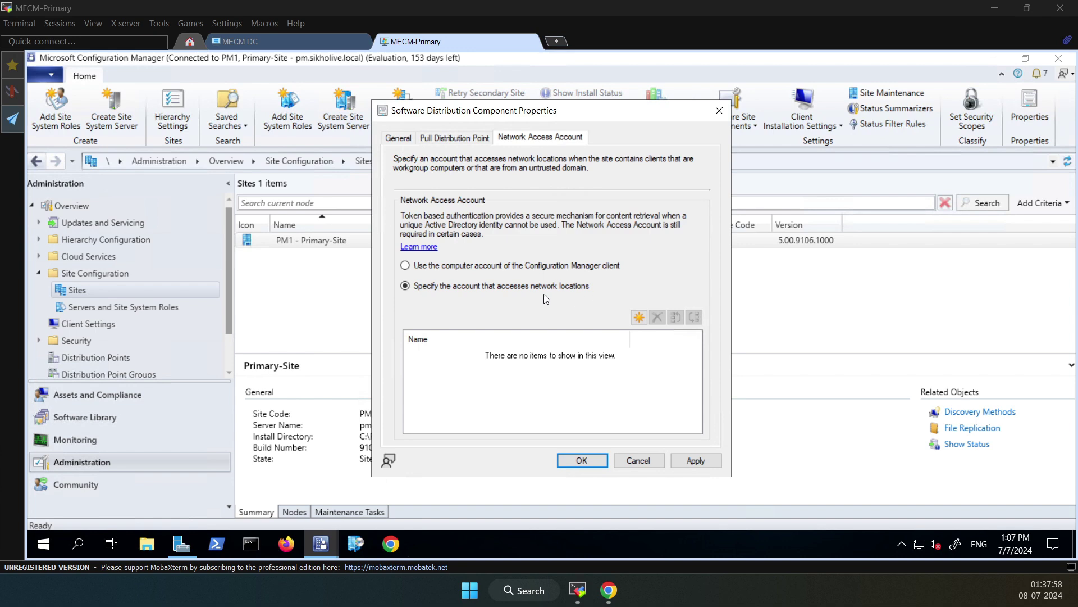
click(639, 322)
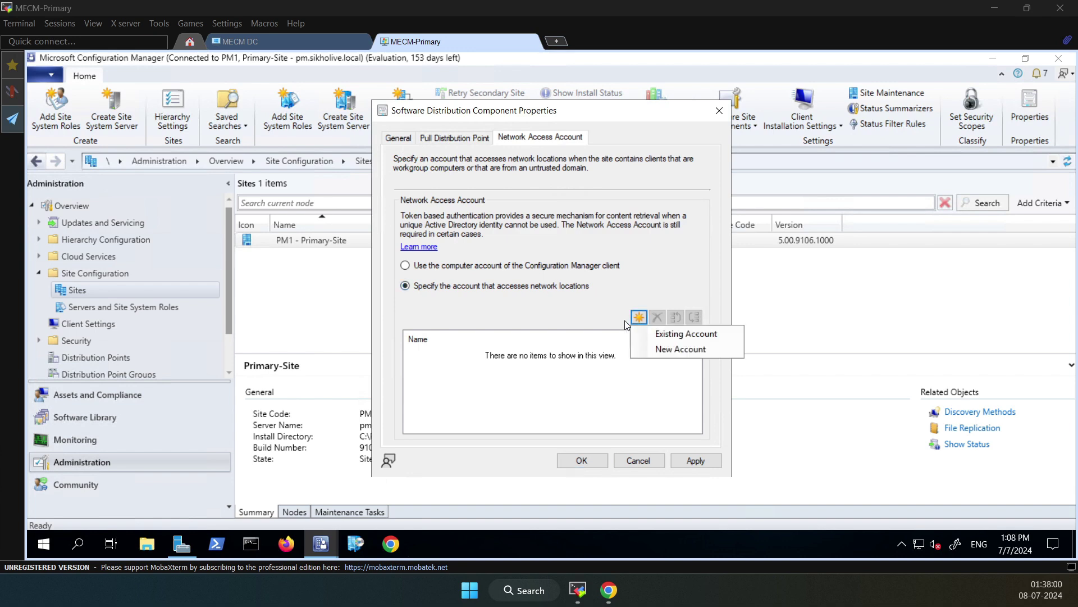
Create a new account and pick the domain user through Browse > Advanced > Find Now
click(688, 350)
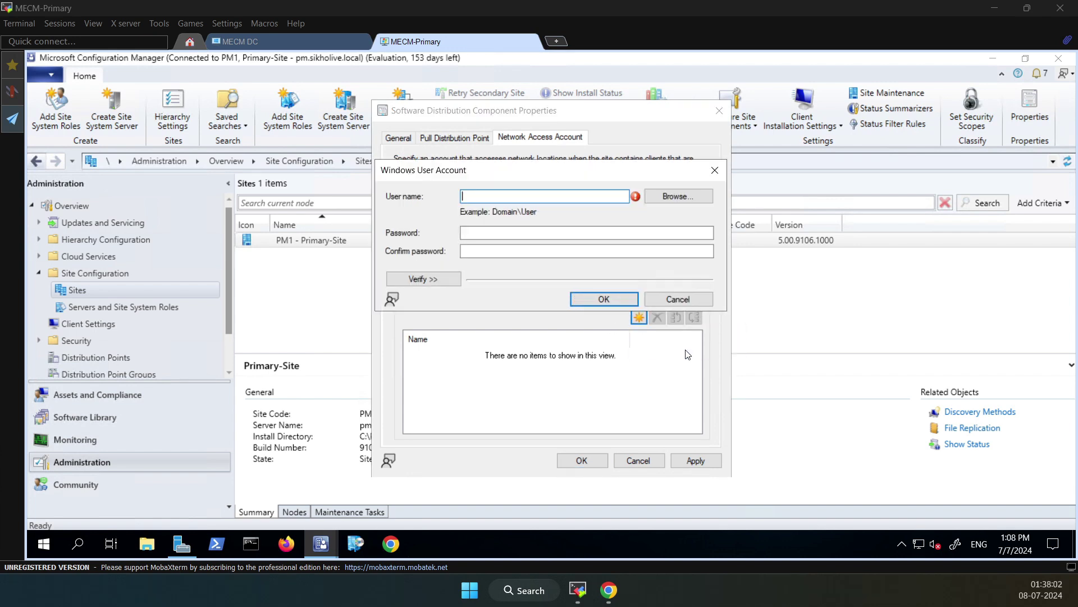
click(674, 194)
click(420, 343)
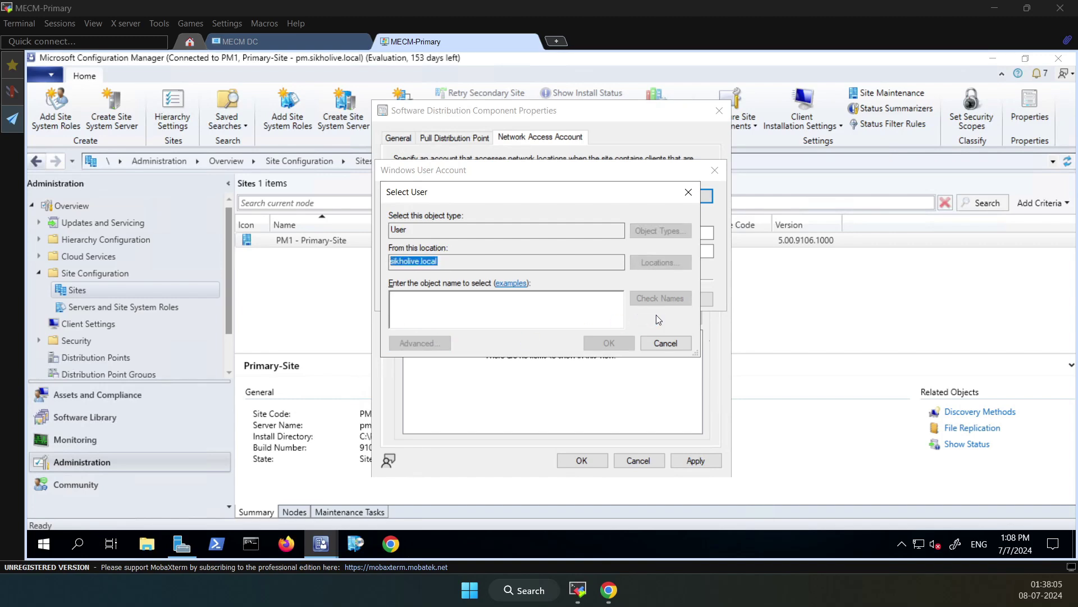
click(712, 263)
click(418, 444)
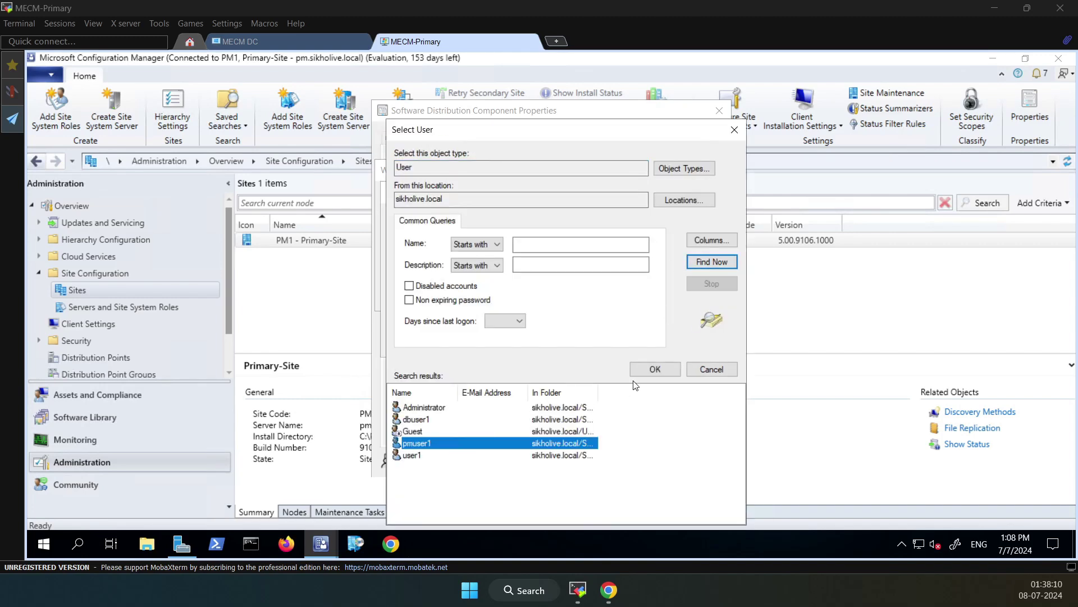
click(654, 369)
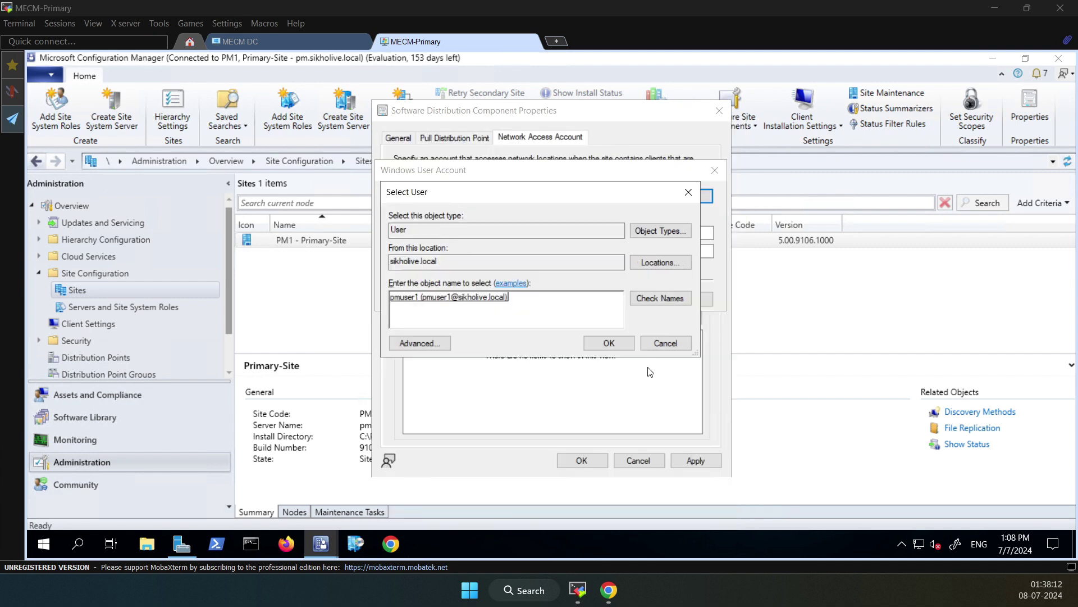
click(604, 341)
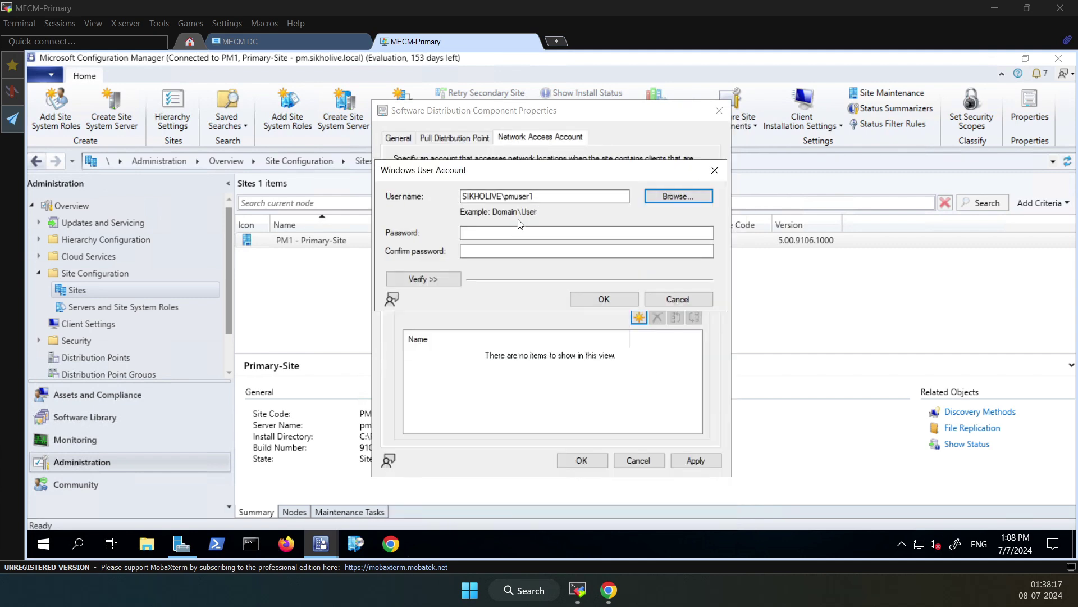
Type the account password and move to the confirmation field
click(503, 233)
text(Password1)
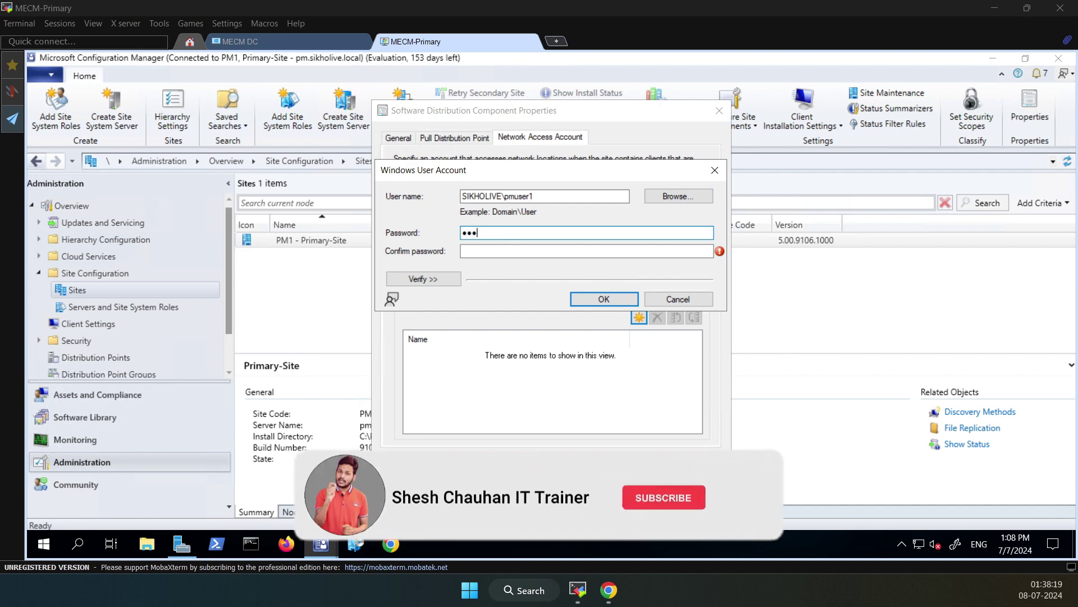
key(Tab)
text(Password1)
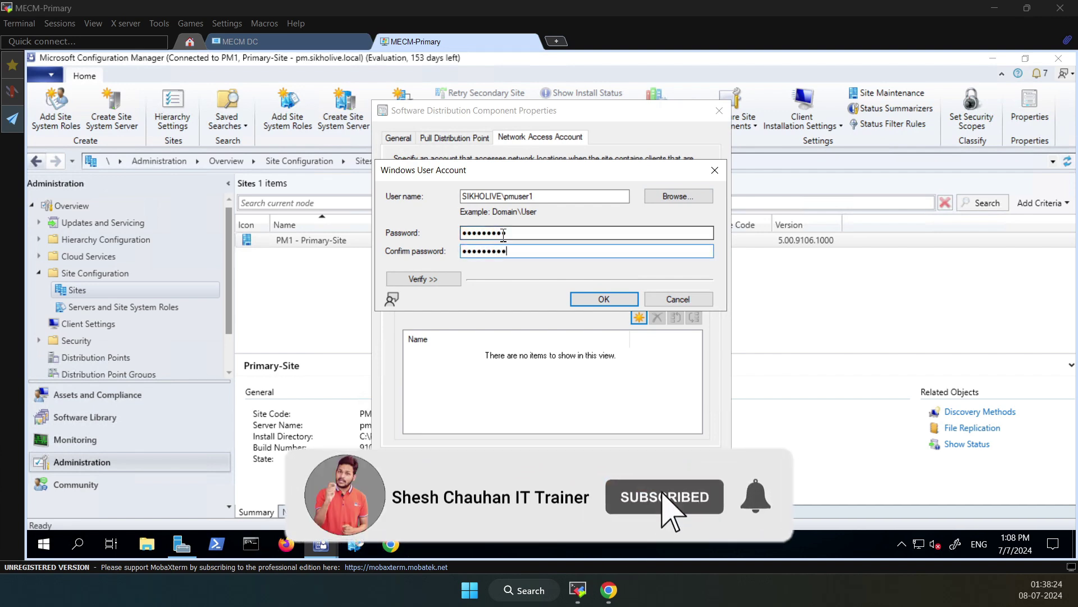
Verify the account's connection to the Windows 10 Enterprise ISO network share
click(440, 280)
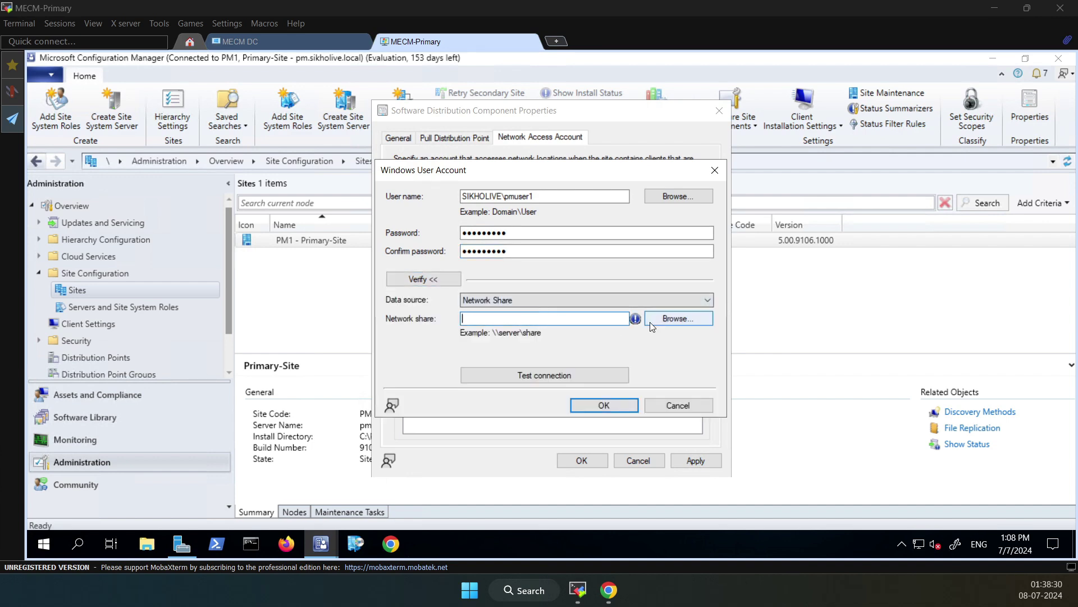
click(677, 318)
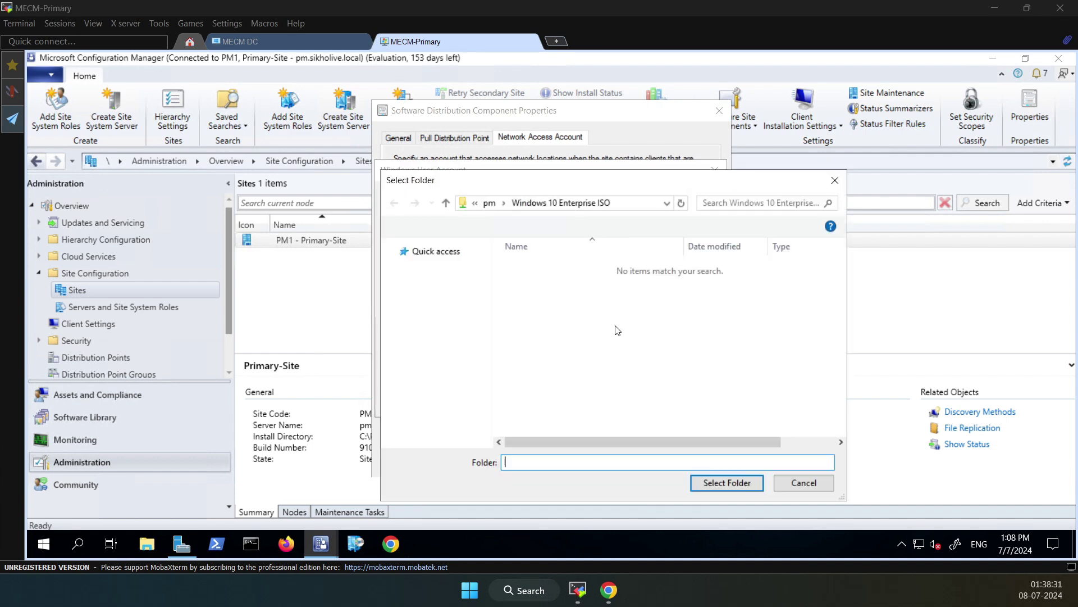
click(638, 203)
click(733, 487)
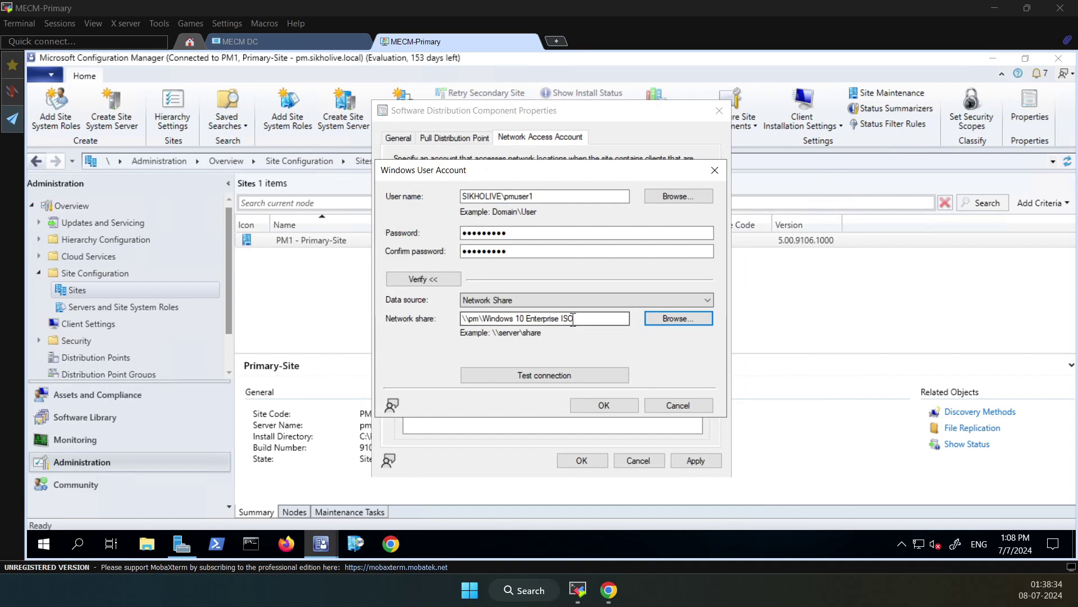
click(549, 375)
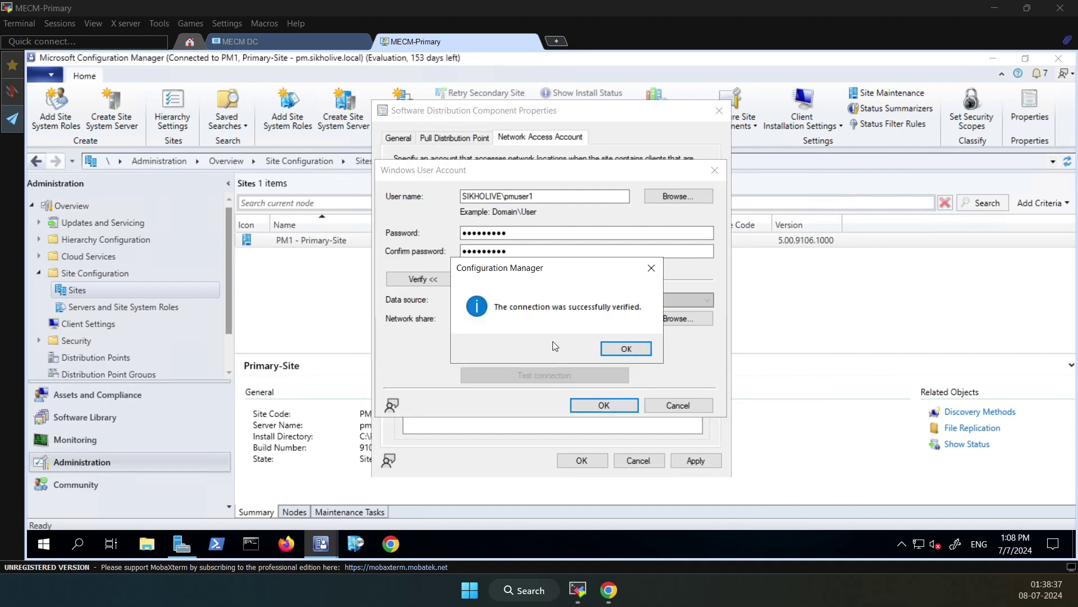
click(626, 349)
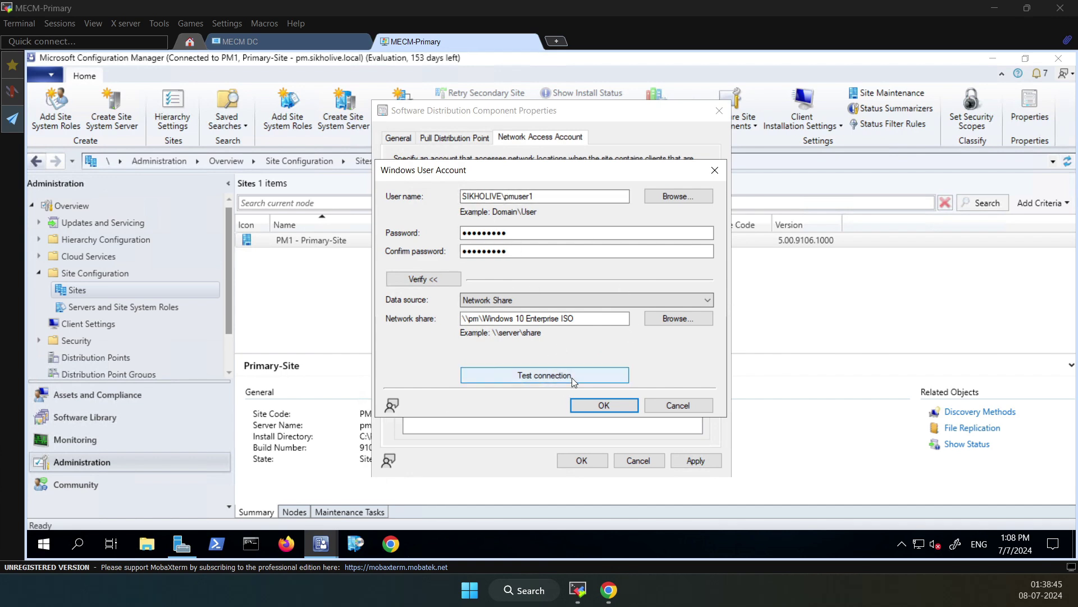
Save the account, apply it, and close Software Distribution Component Properties
click(597, 404)
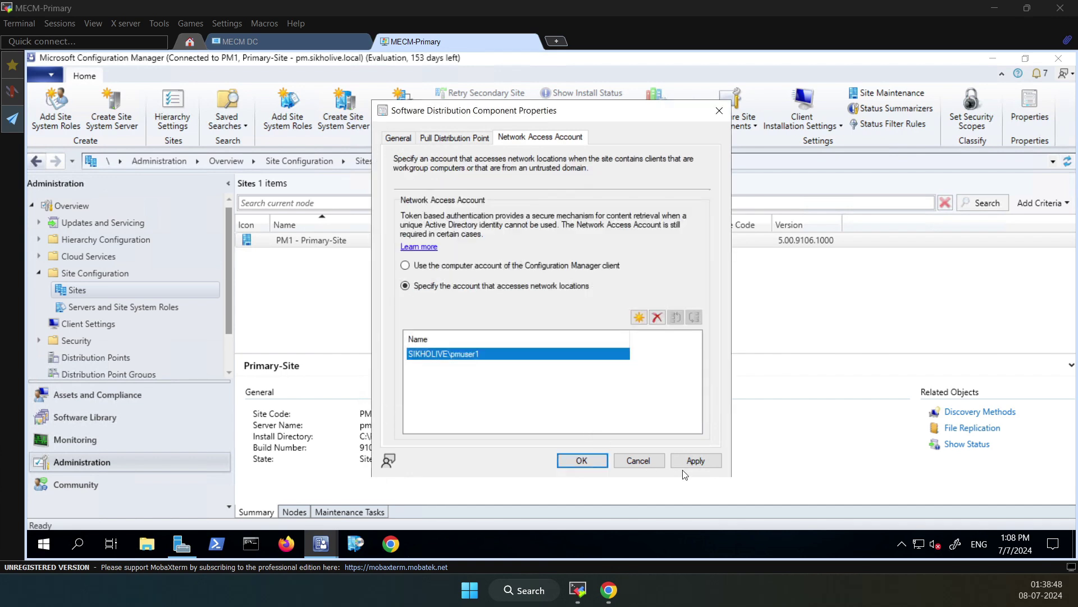
click(695, 460)
click(582, 461)
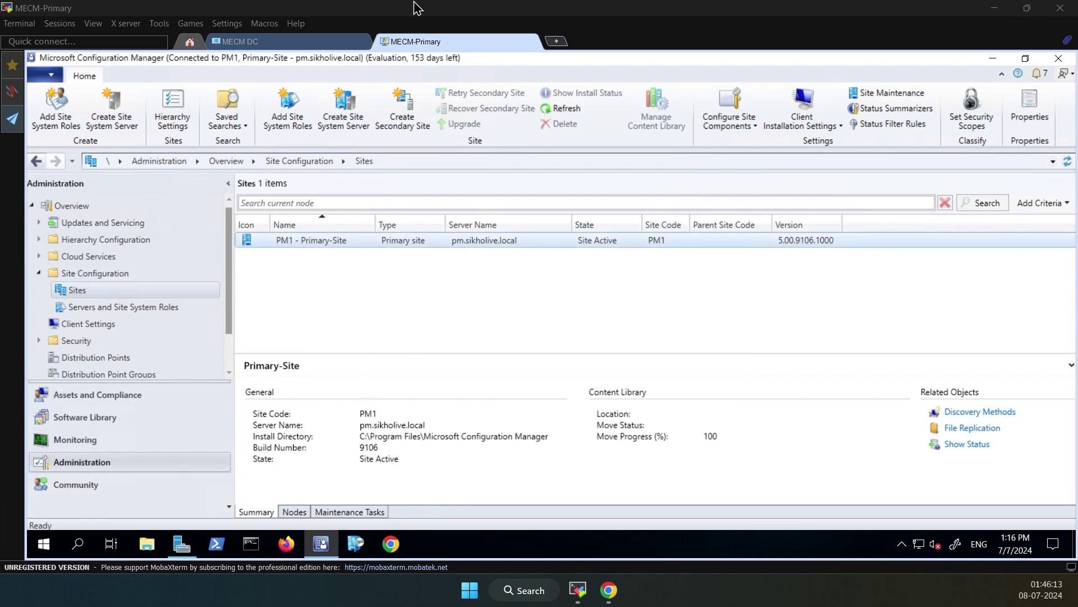
click(515, 318)
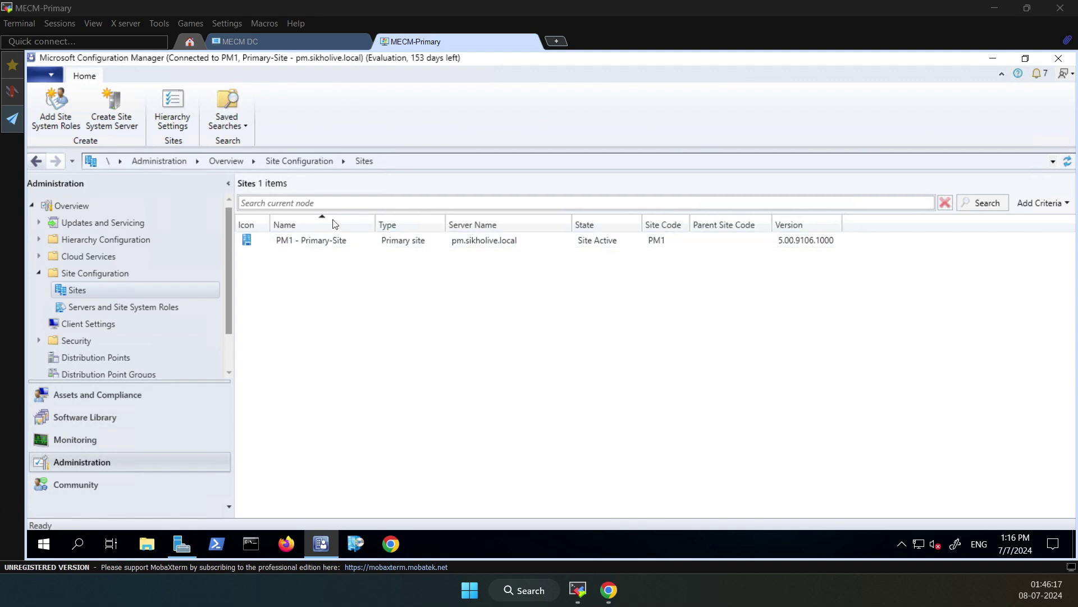
click(438, 48)
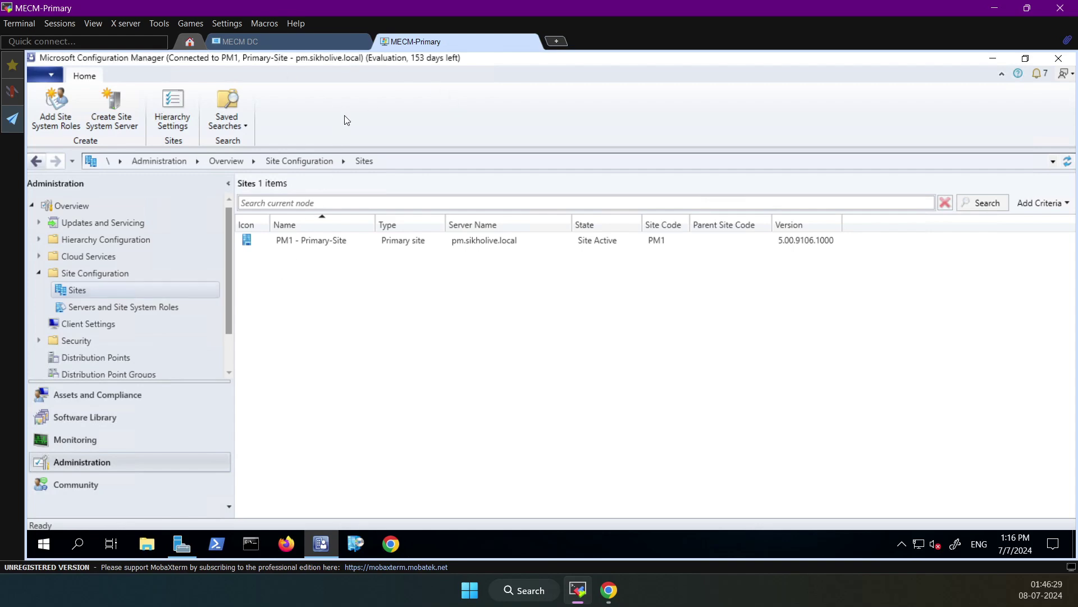
On the DC, start Add Roles and Features with role-based installation on this server
click(261, 44)
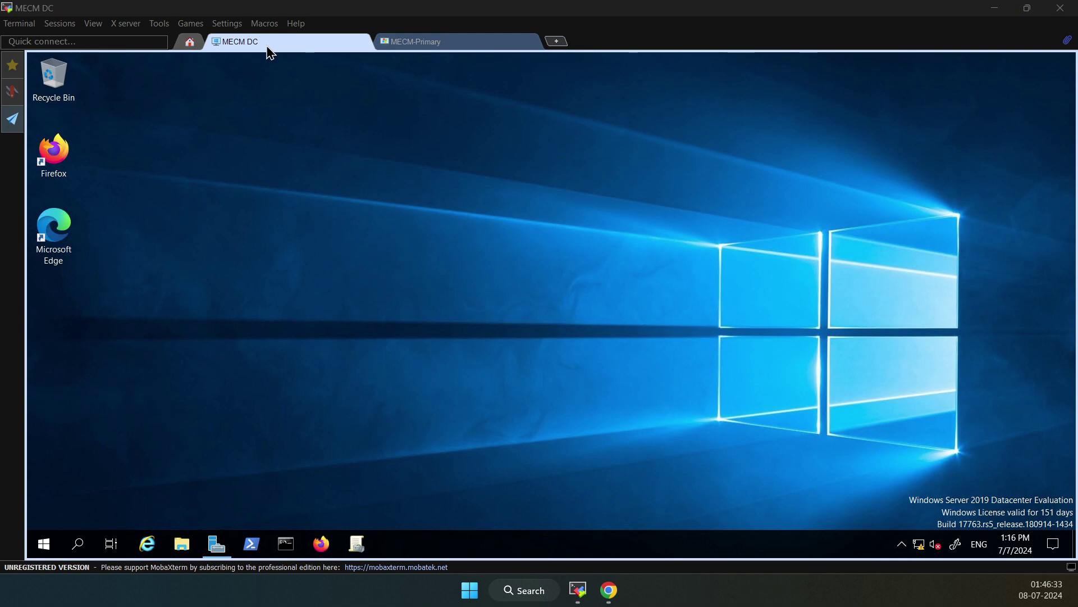
click(216, 543)
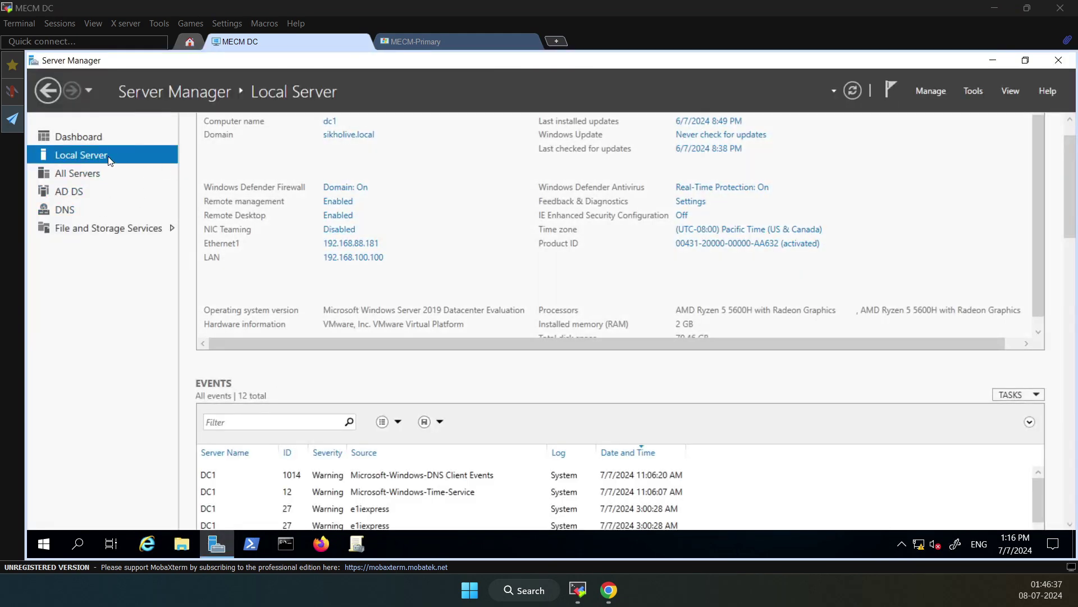
click(143, 136)
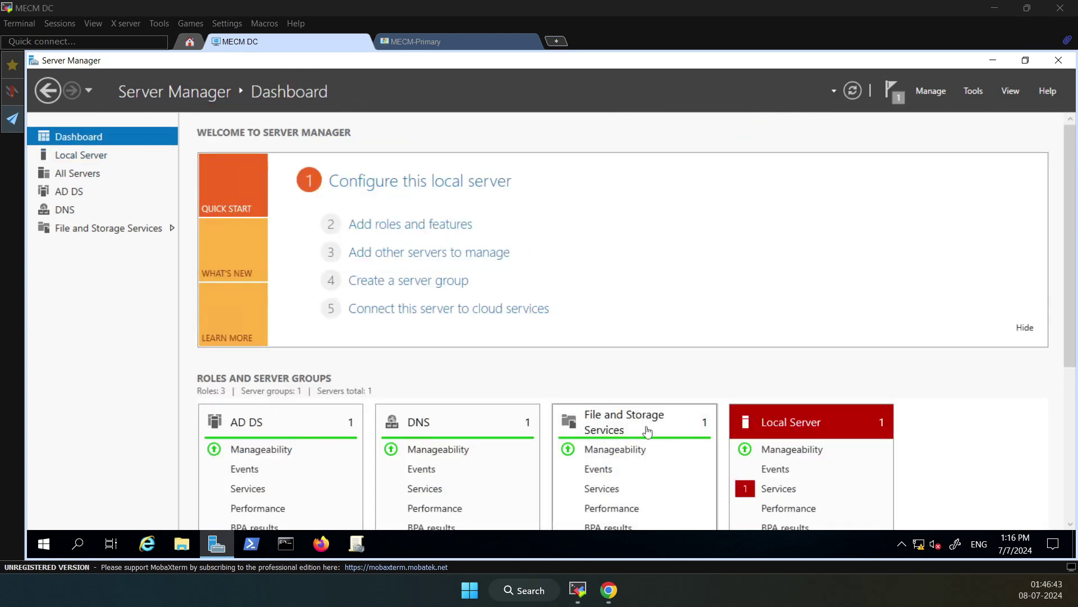
click(380, 227)
click(516, 522)
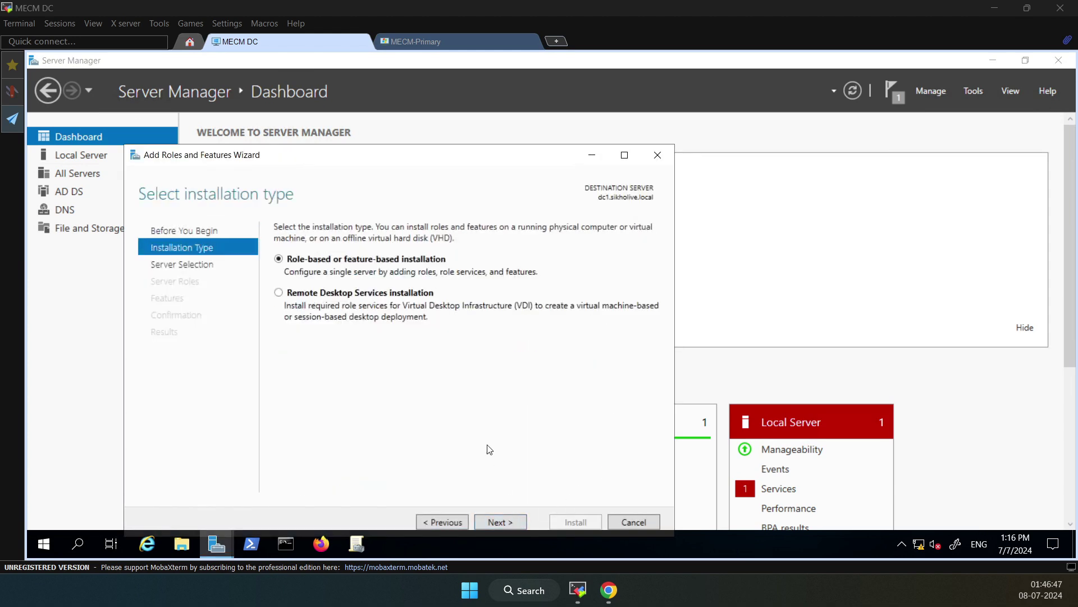
click(510, 523)
click(507, 524)
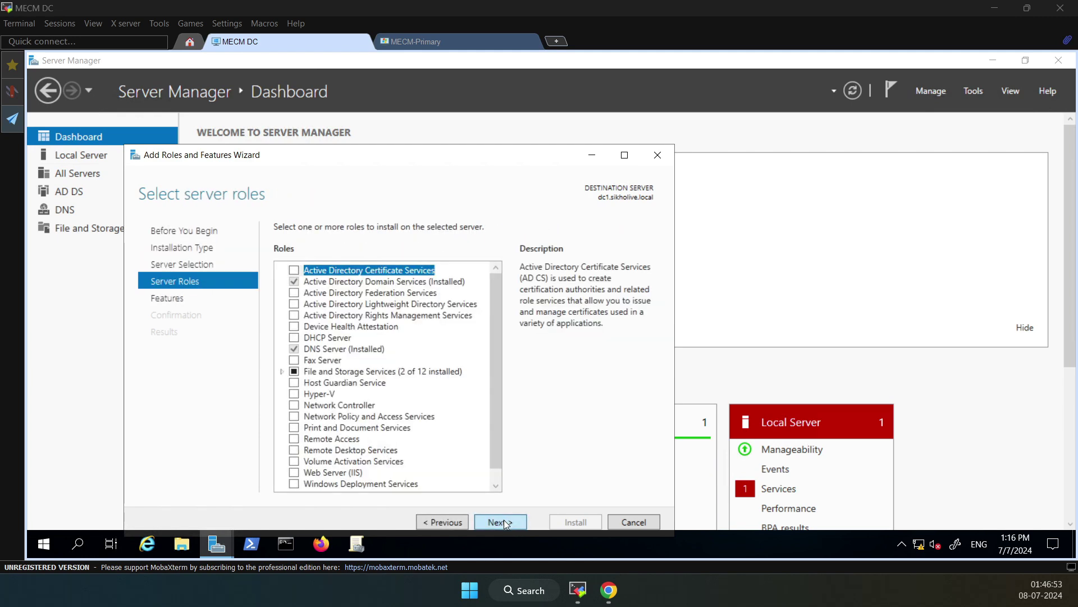
click(506, 524)
click(448, 523)
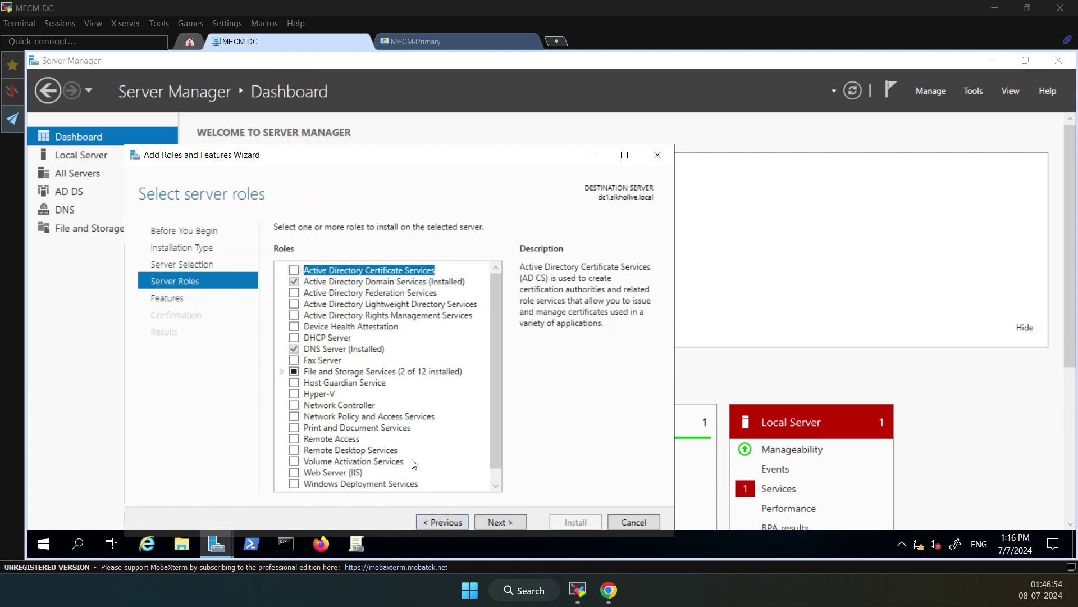
Install the DHCP Server role with its management tools, allowing automatic restart
click(294, 338)
click(441, 456)
click(502, 522)
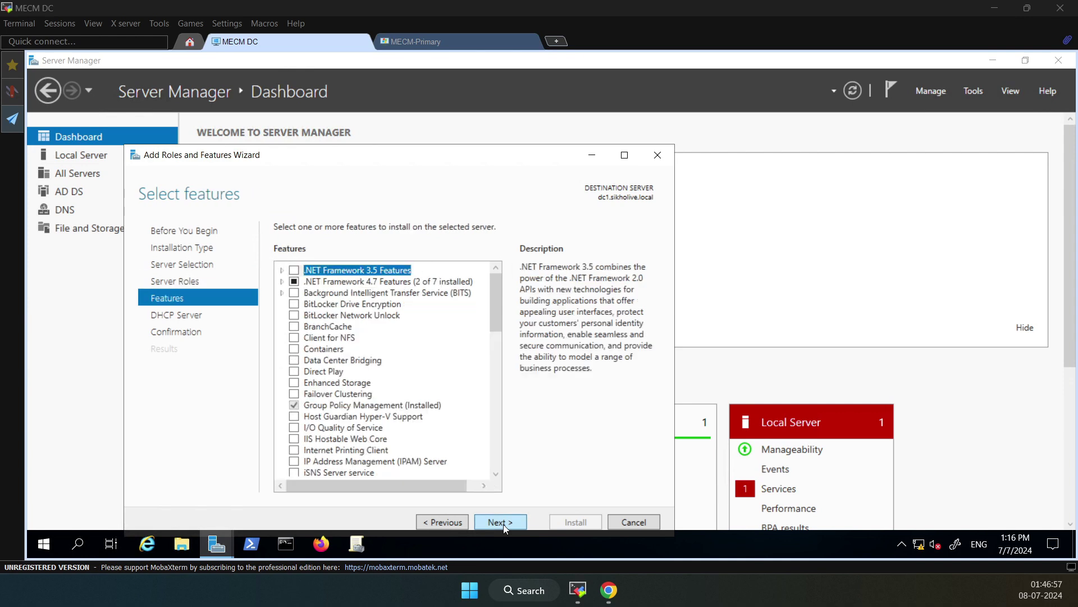
click(503, 524)
click(503, 524)
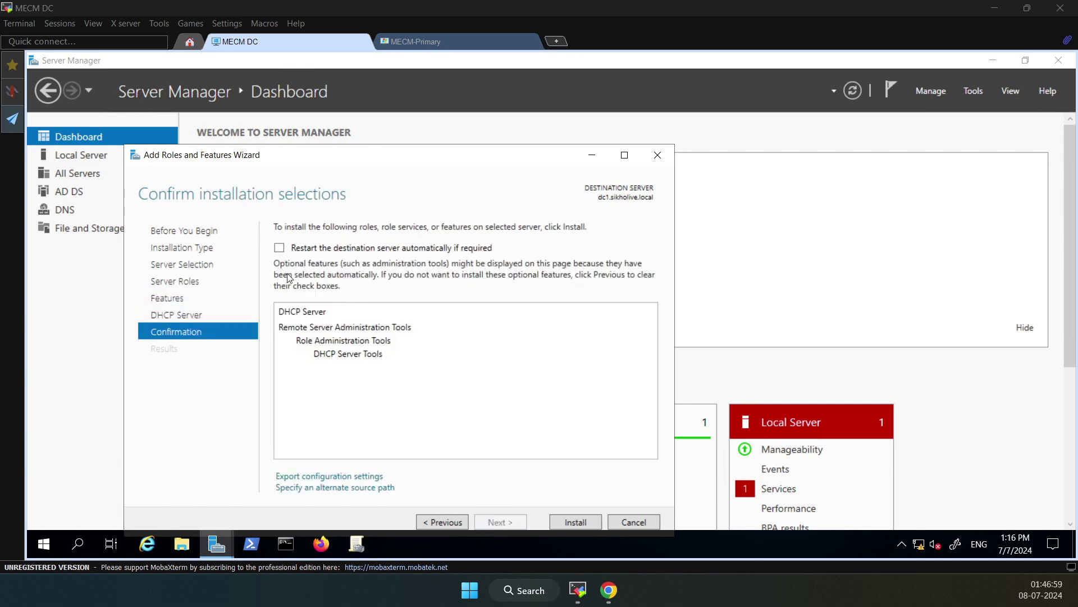
click(279, 247)
click(587, 348)
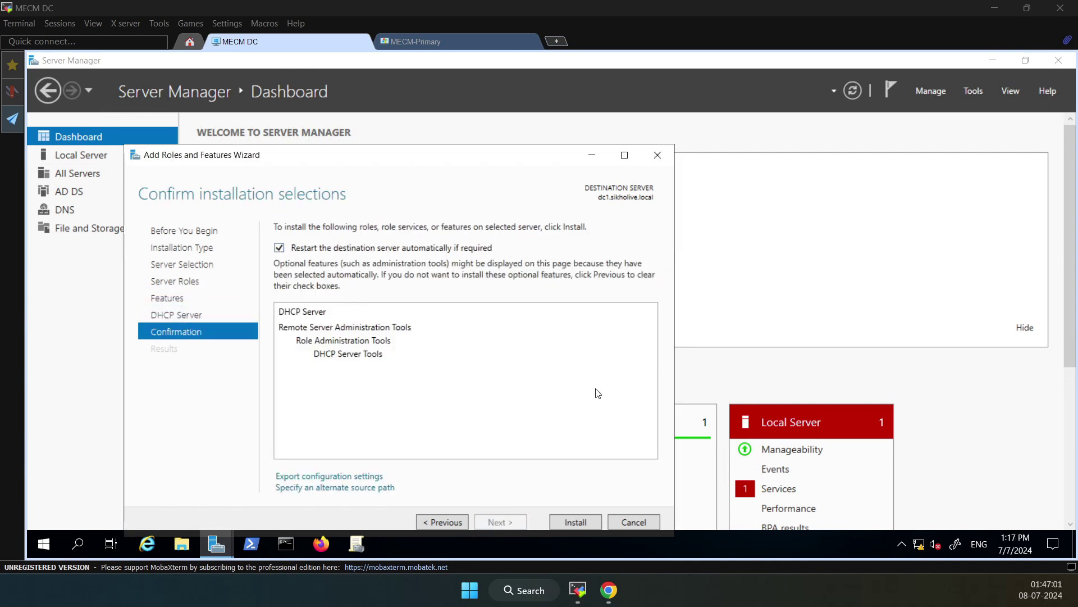
click(585, 517)
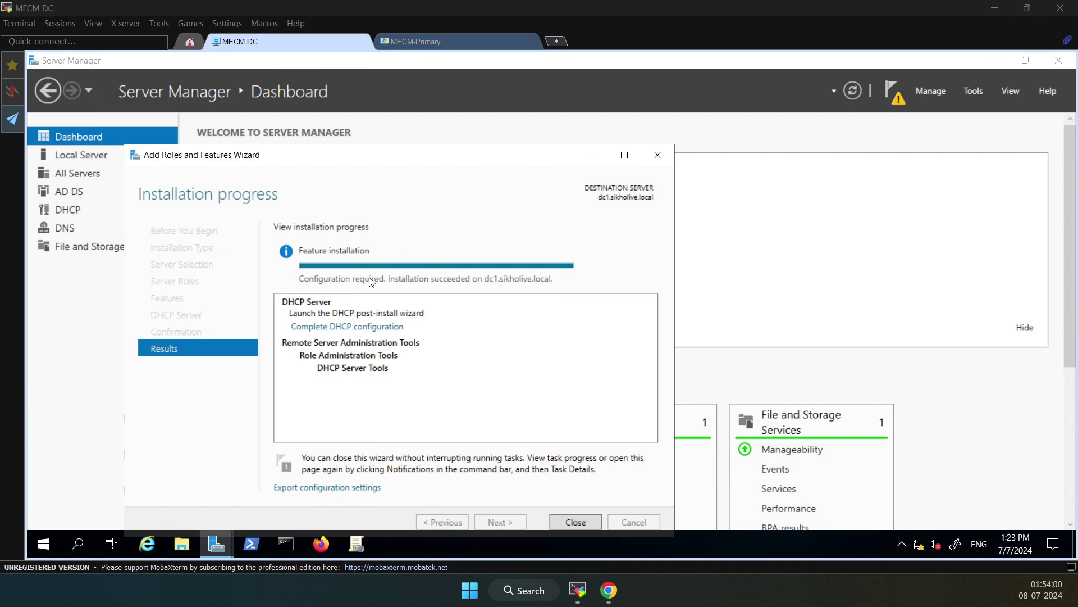
Complete the DHCP post-install configuration, authorizing the server in Active Directory
click(336, 327)
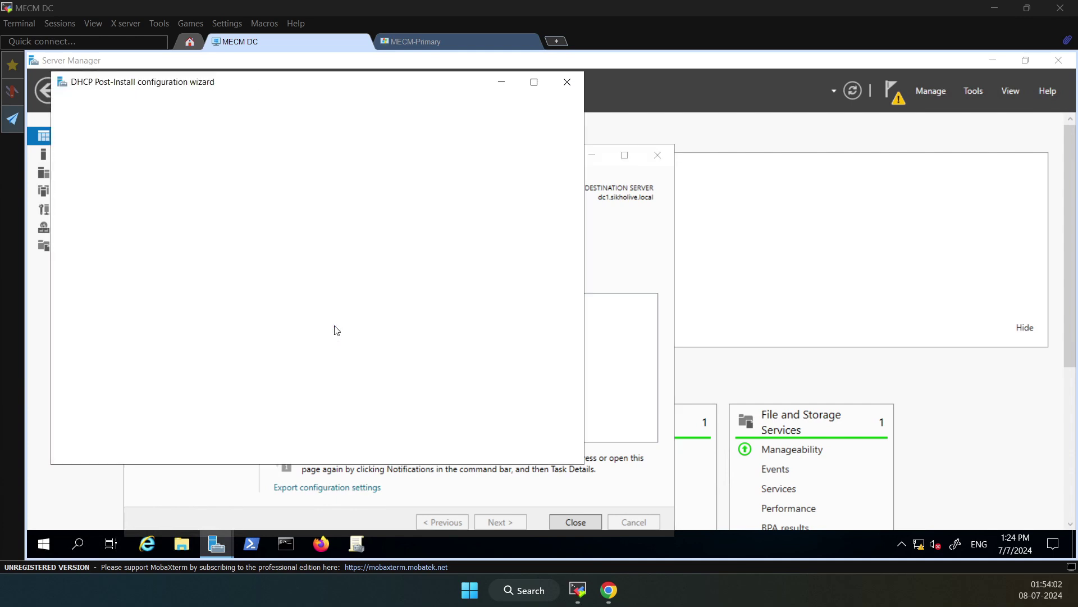
click(407, 449)
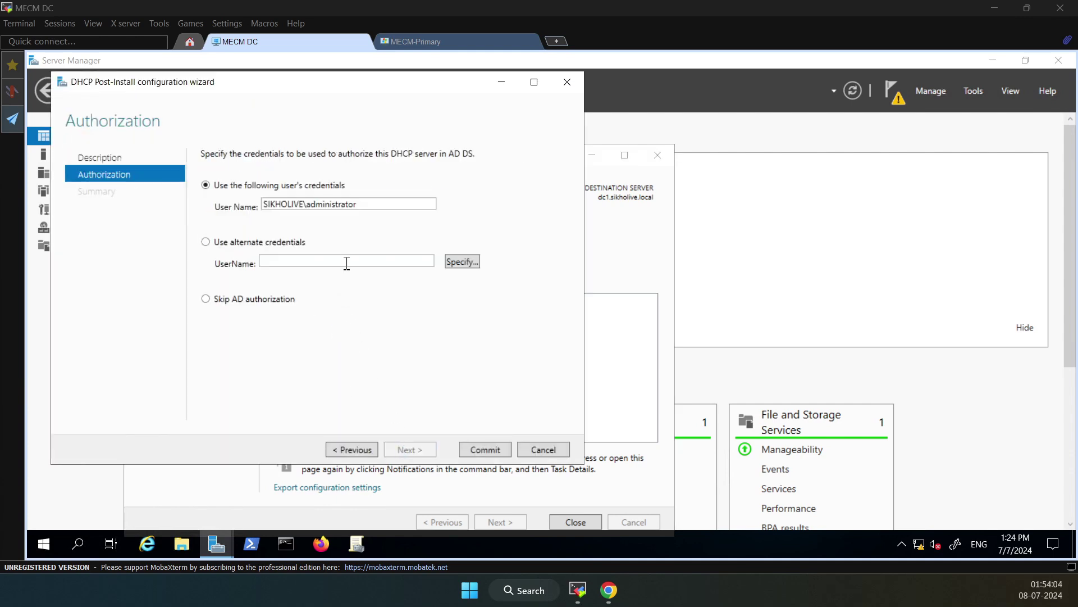
click(487, 449)
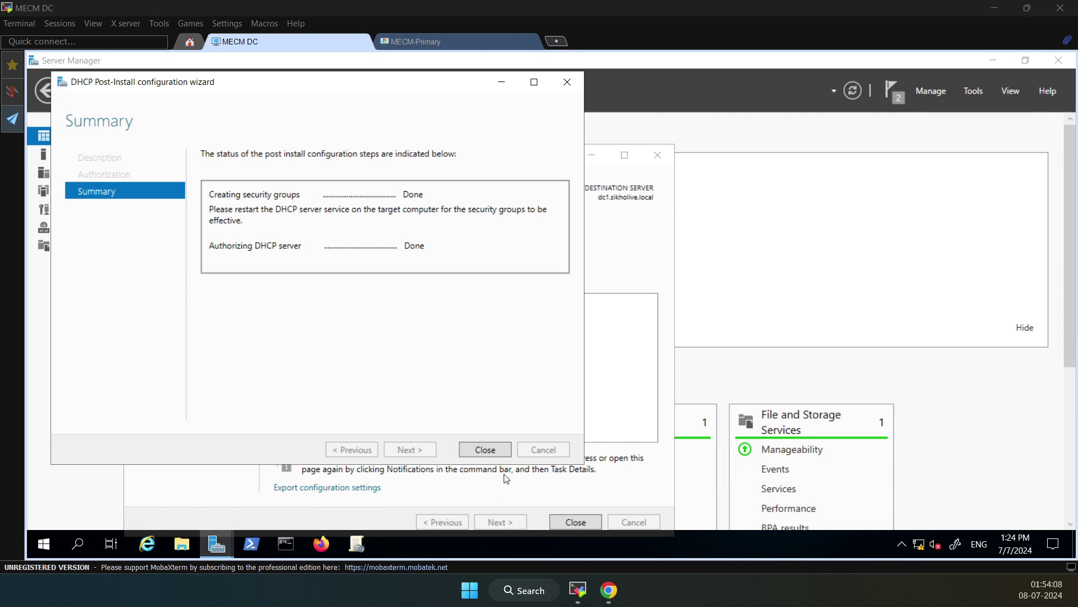
click(486, 449)
click(561, 521)
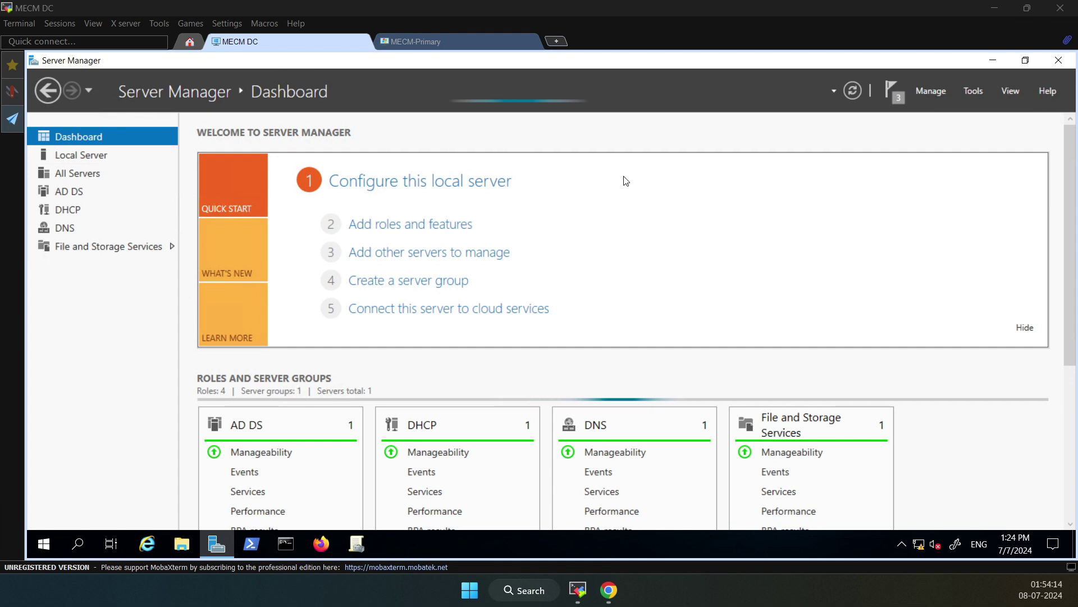
Open the DHCP console and start a new IPv4 scope named sikholive-clinet
click(970, 94)
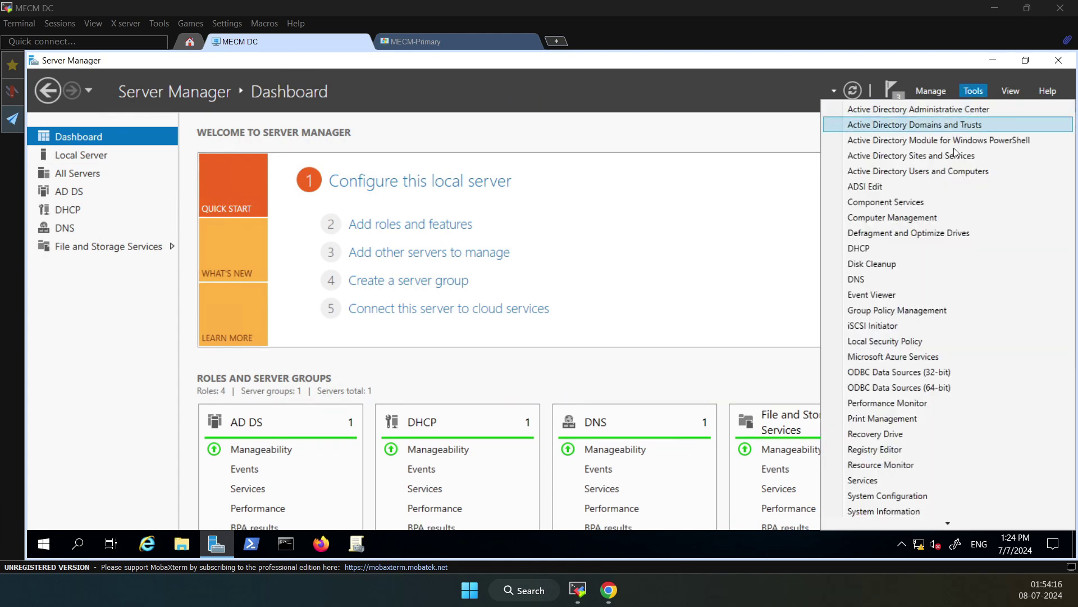
click(858, 247)
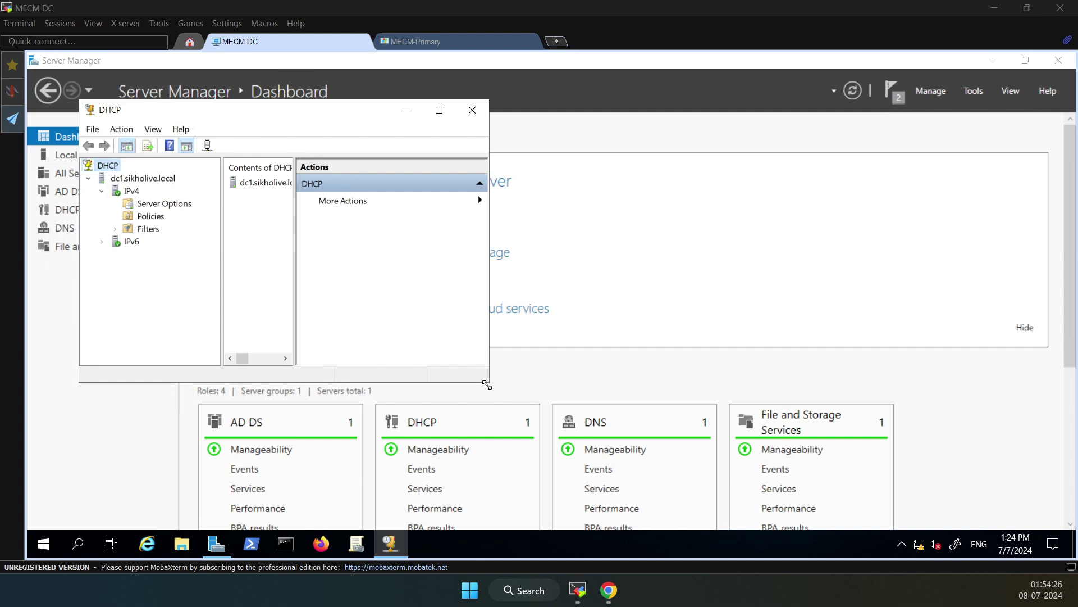
drag(488, 381, 588, 452)
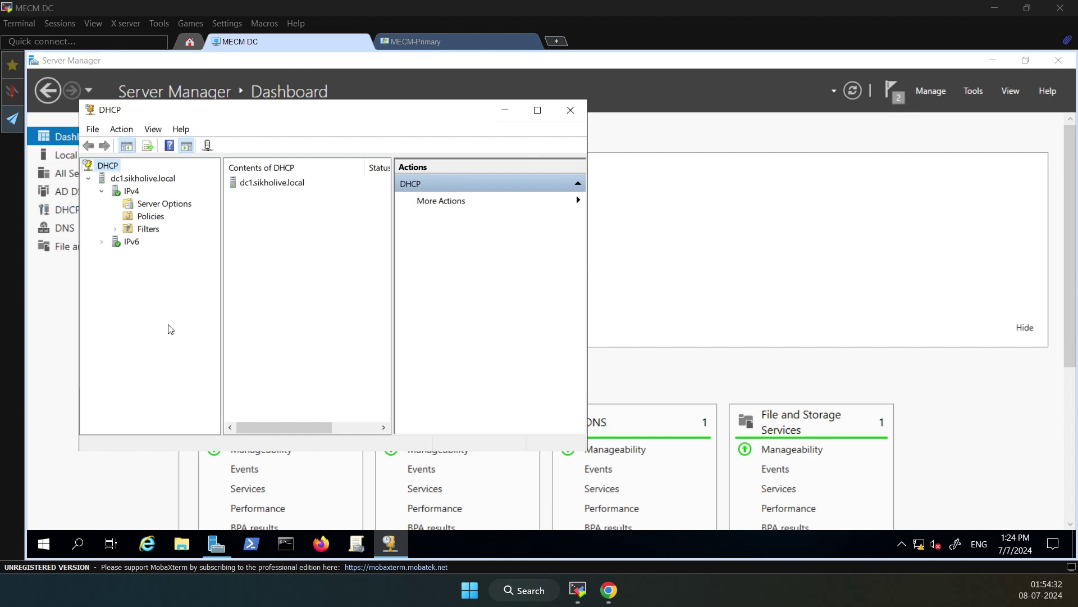
right_click(131, 191)
click(178, 221)
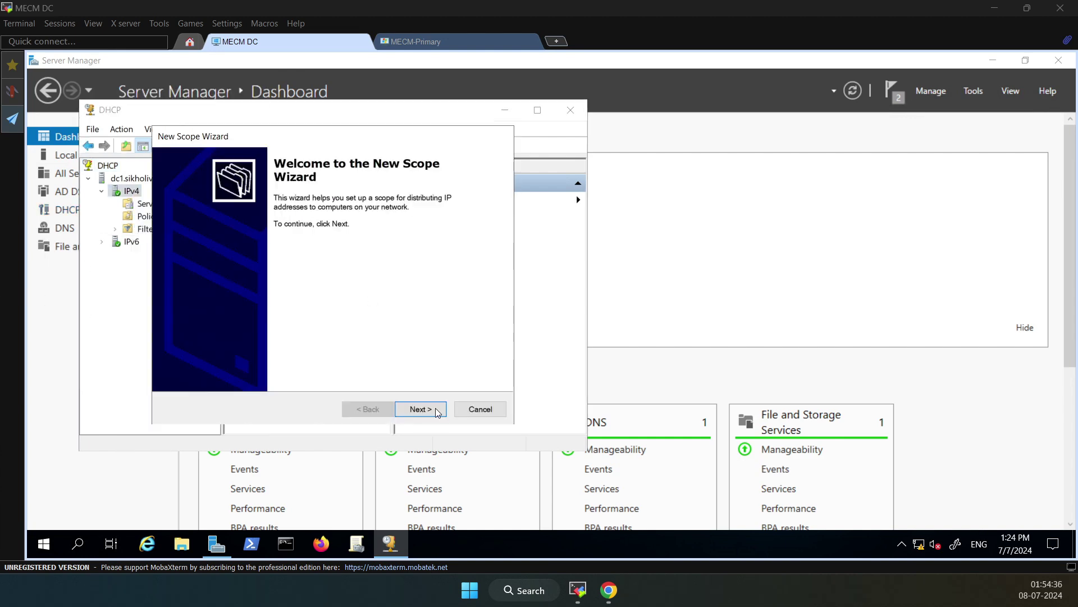
click(430, 410)
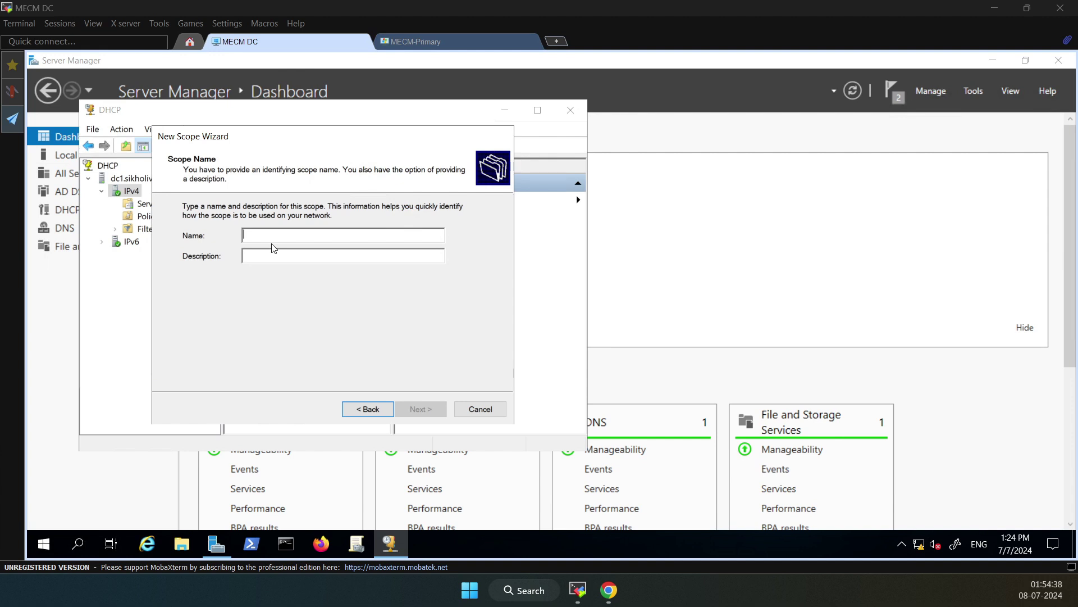
text(sikholive)
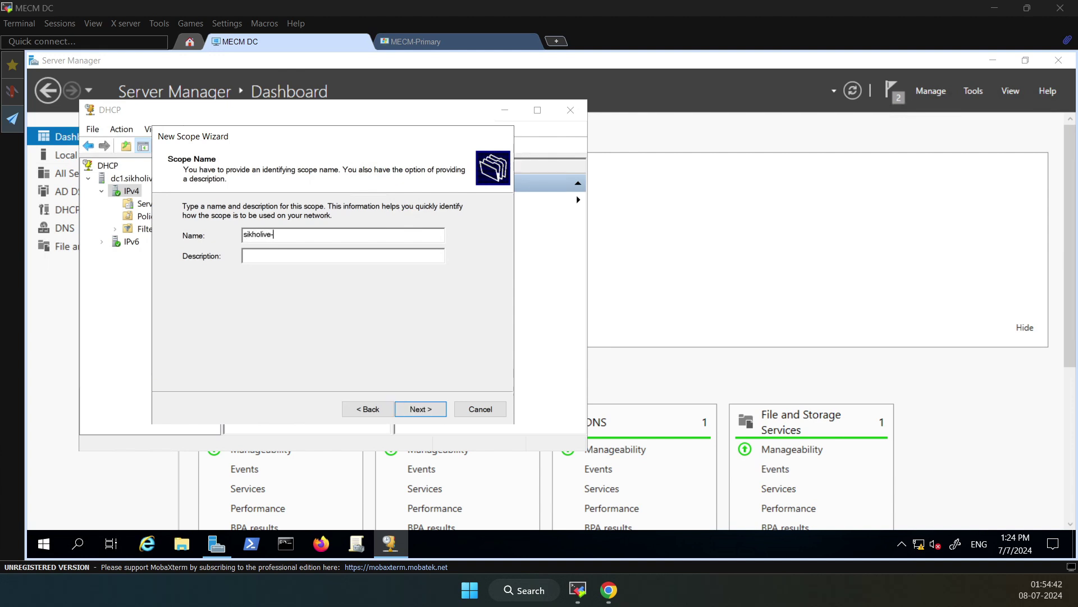
text(-clinets)
click(416, 410)
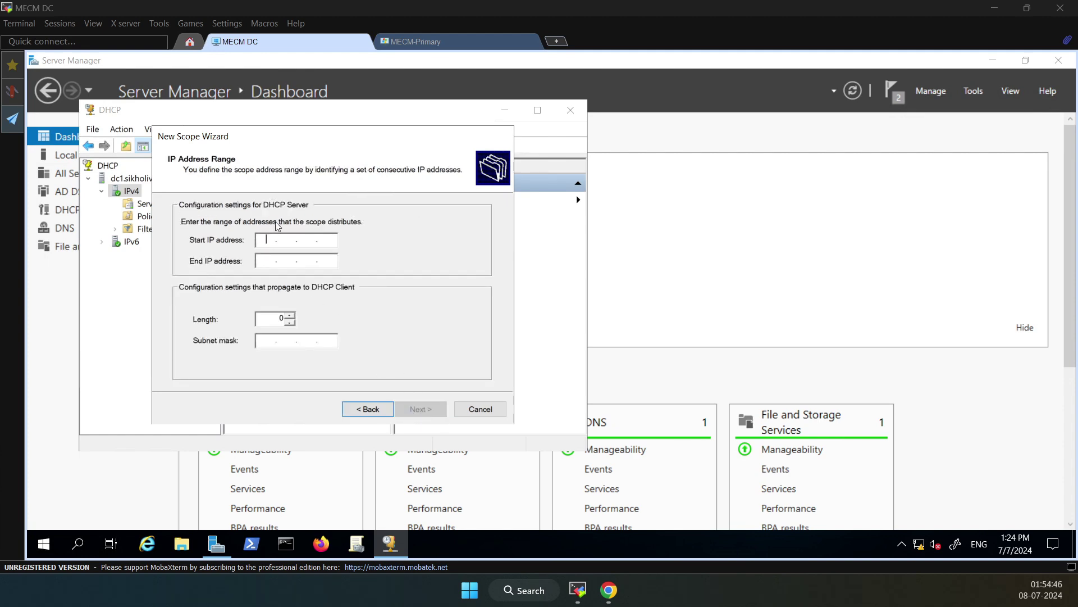
Set the scope range 192.168.100.190 to 192.168.100.195, checking the server's IP in Server Manager
text(192 . 168)
key(BackSpace)
key(BackSpace)
key(BackSpace)
key(BackSpace)
key(BackSpace)
key(BackSpace)
text(192)
click(216, 543)
click(96, 162)
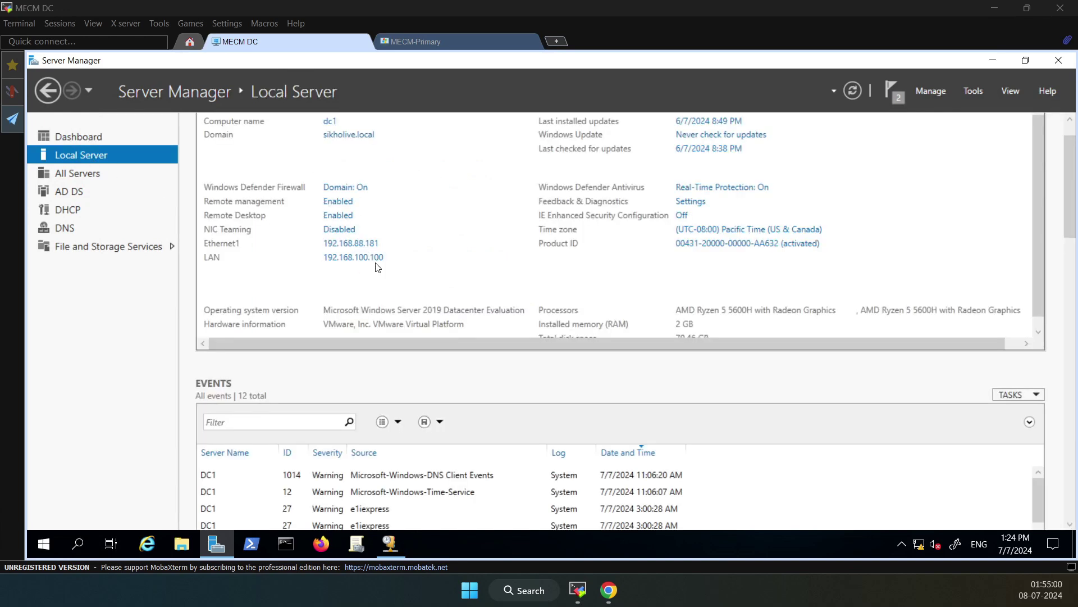
click(994, 61)
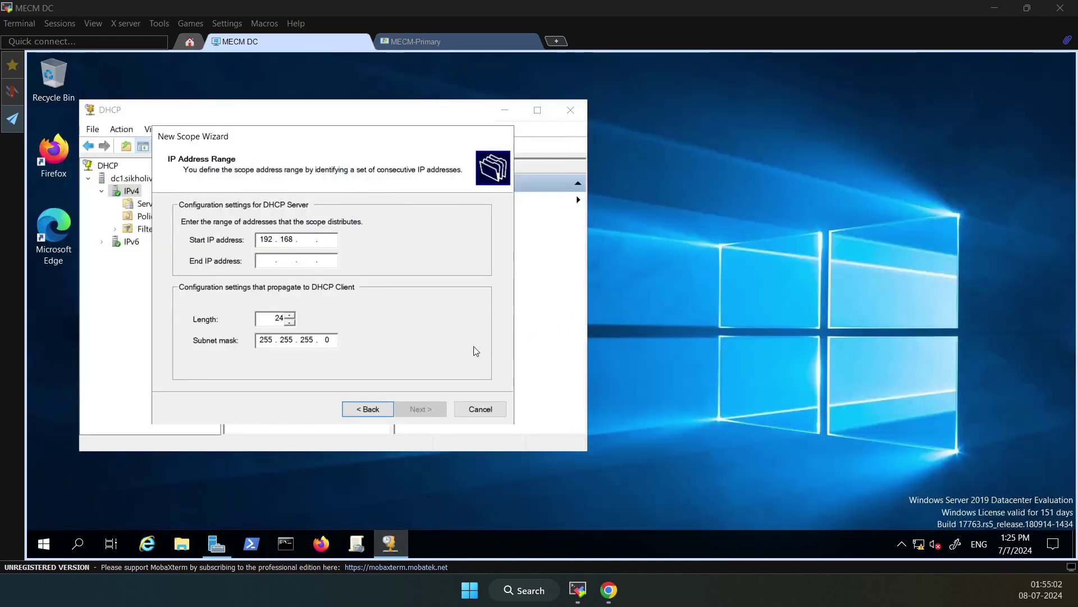
text(100190)
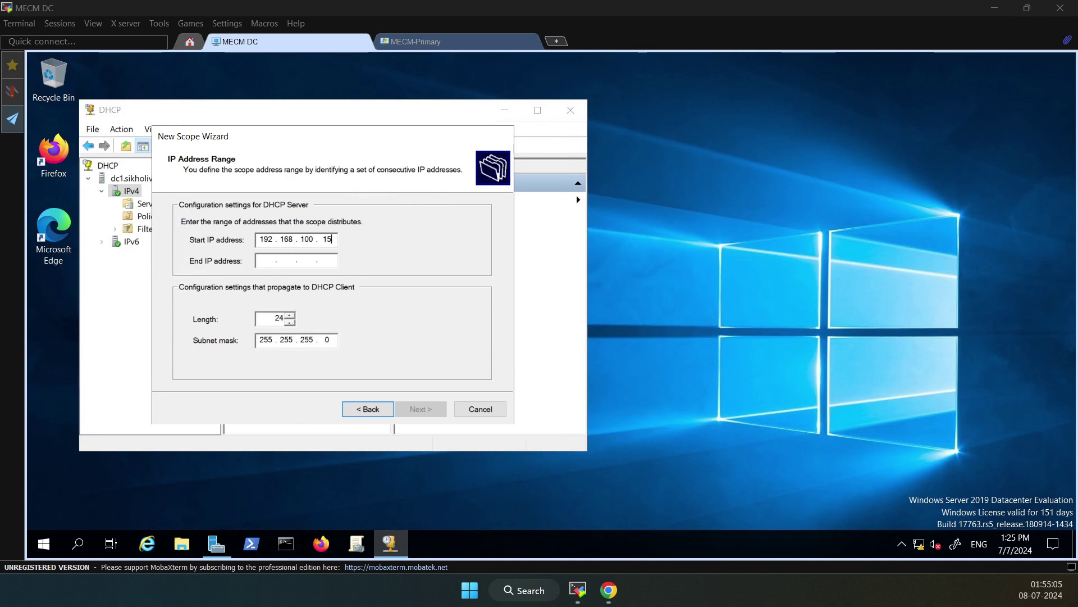
key(Tab)
text(192 . 1)
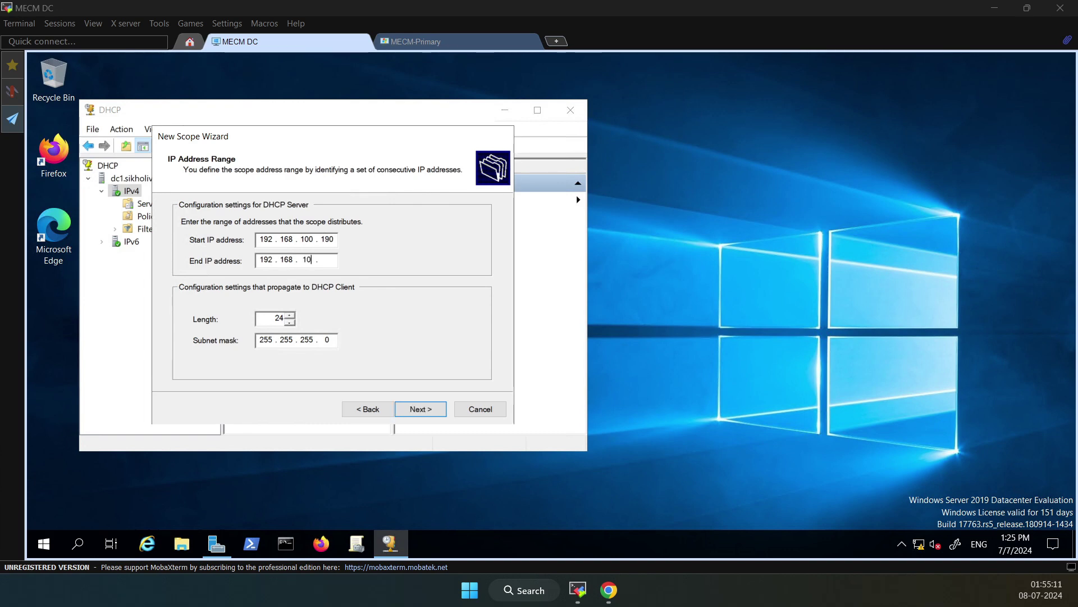
text(68 . 100 . 195)
click(412, 409)
Skip exclusions, set a 30-day lease, defer DHCP options, and finish the scope
click(426, 410)
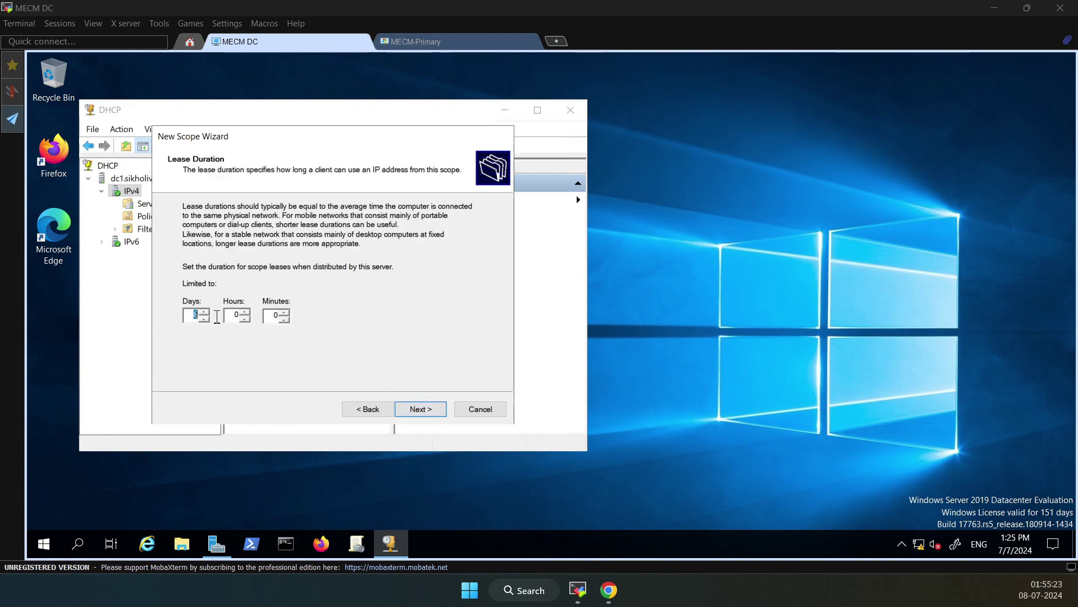
text(30)
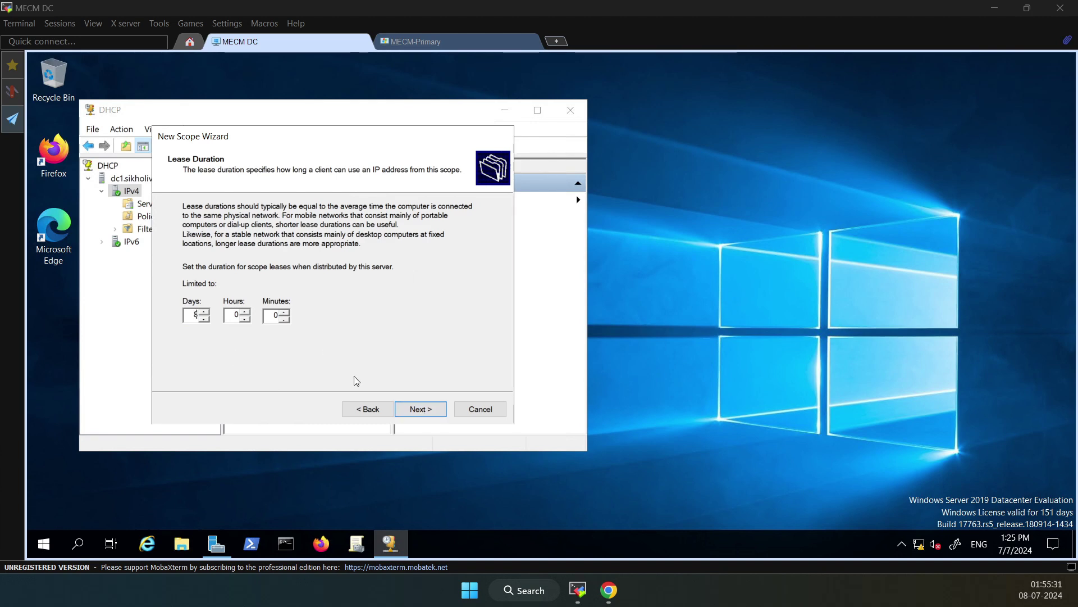
click(430, 413)
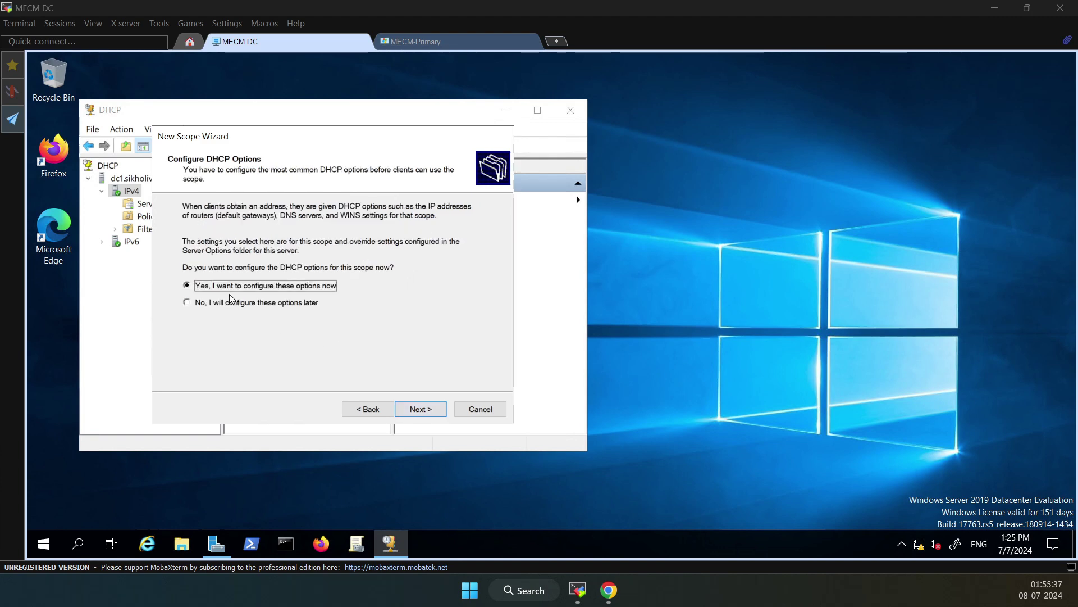
click(260, 304)
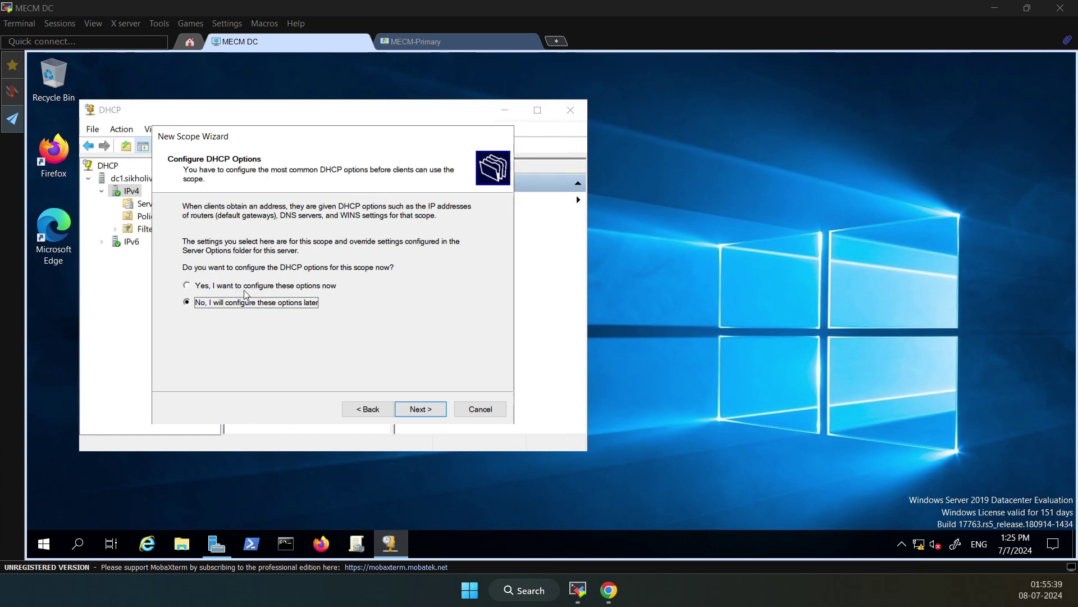
click(422, 412)
click(422, 409)
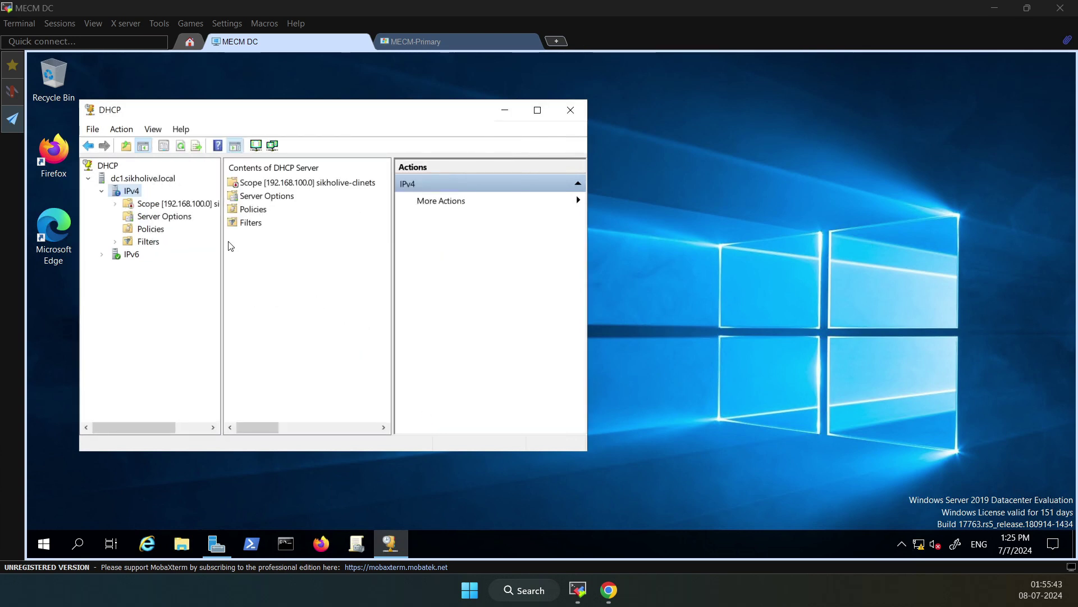
Activate the new sikholive-clinets scope
right_click(153, 206)
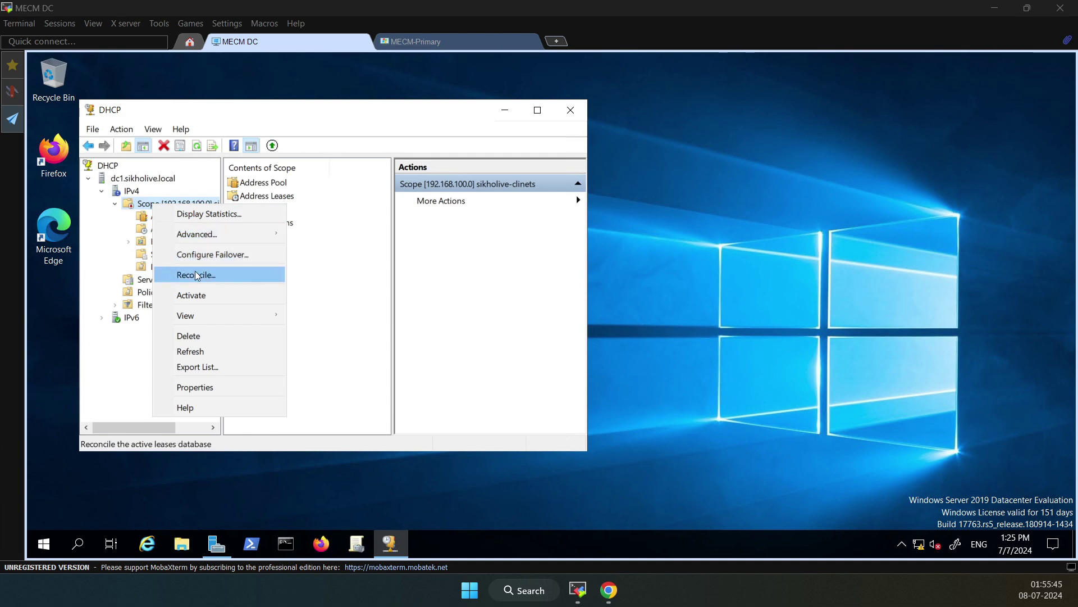
click(191, 295)
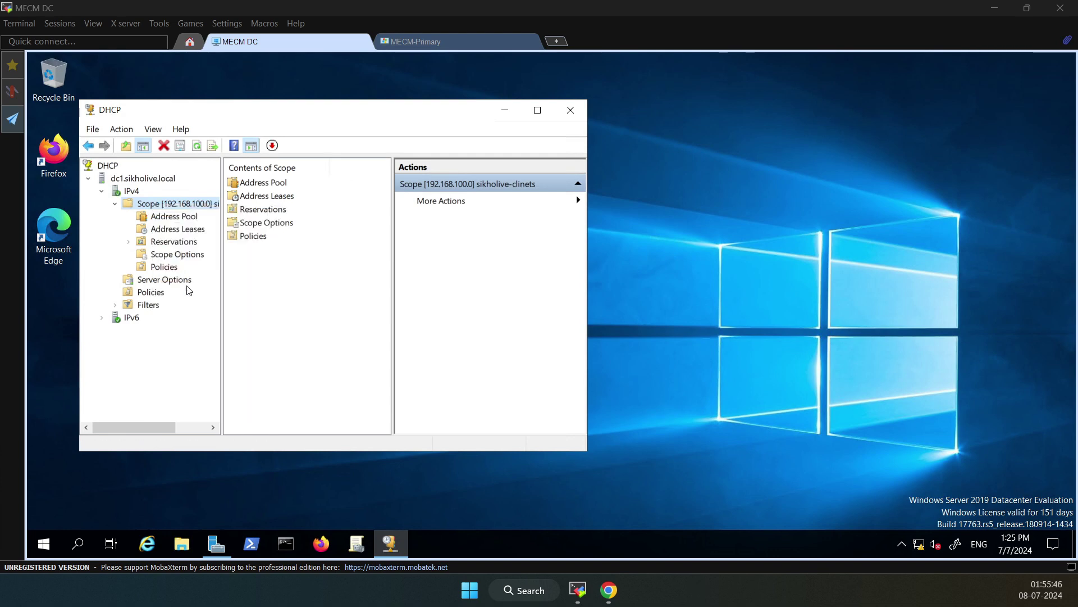
click(115, 204)
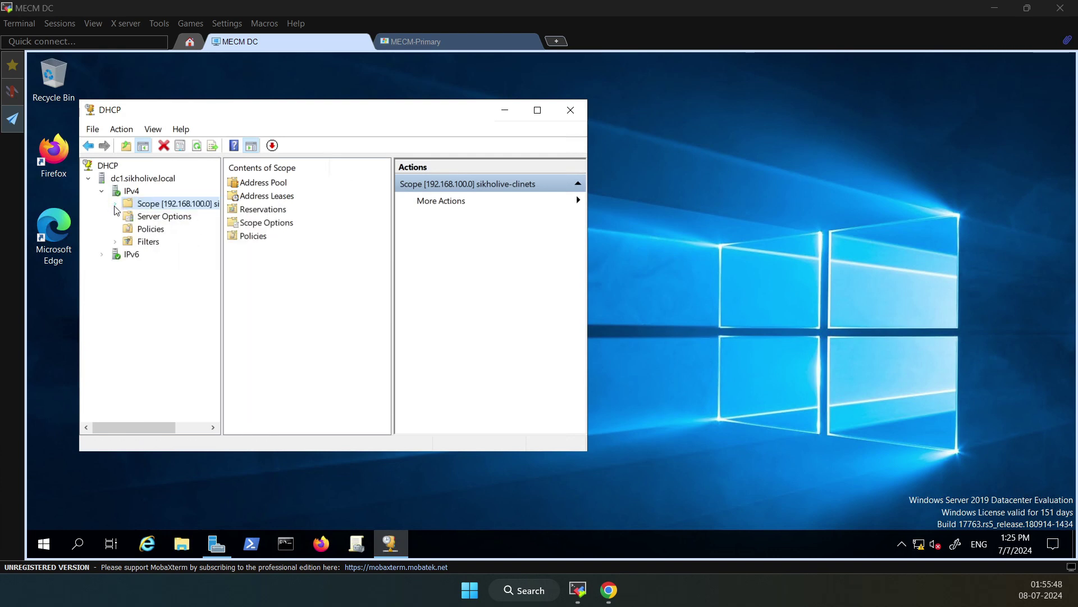
Enable server options 066 Boot Server Host Name and 067 Bootfile Name, then view the PXE article
click(156, 217)
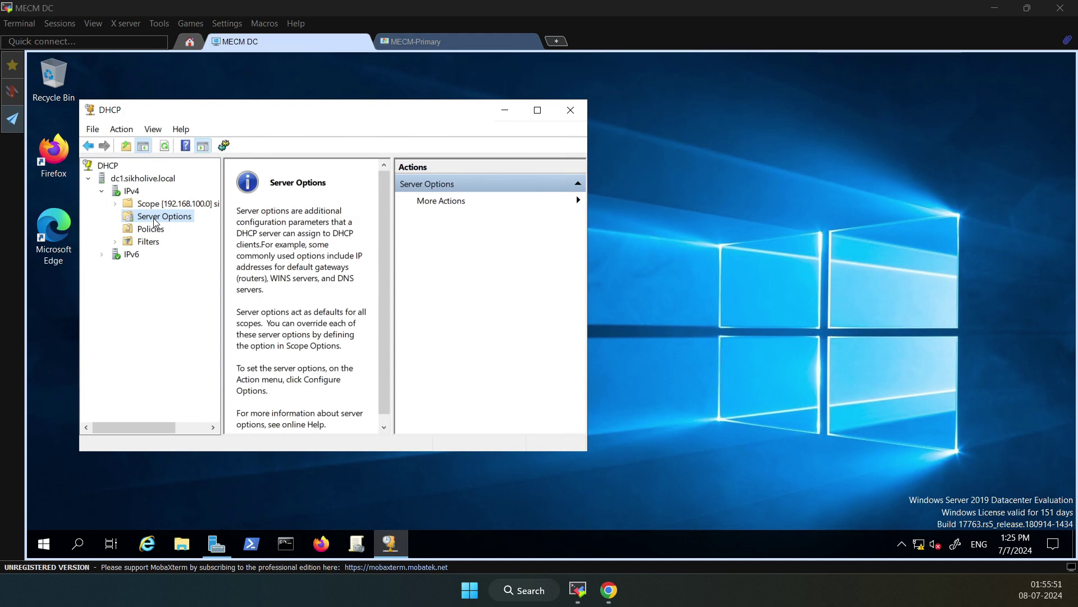
right_click(155, 218)
click(213, 229)
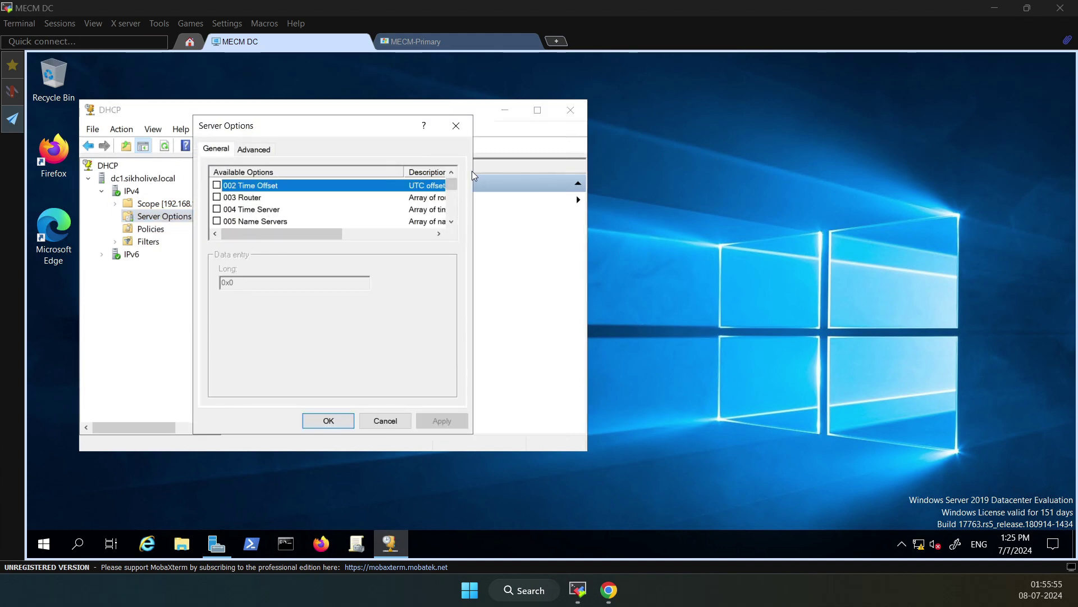
scroll(229, 214, down, 2)
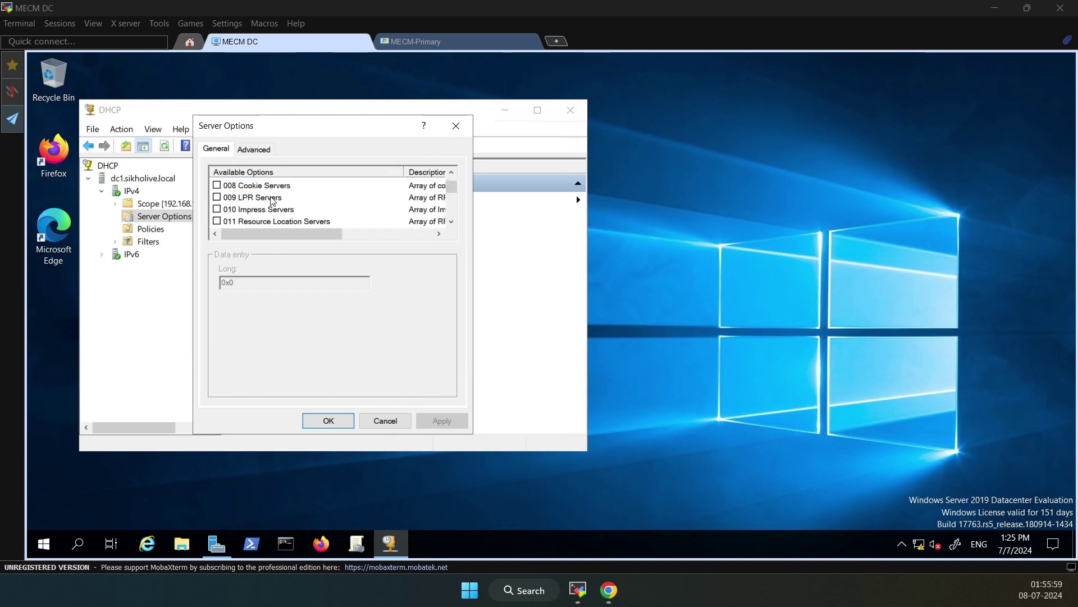
scroll(270, 204, down, 12)
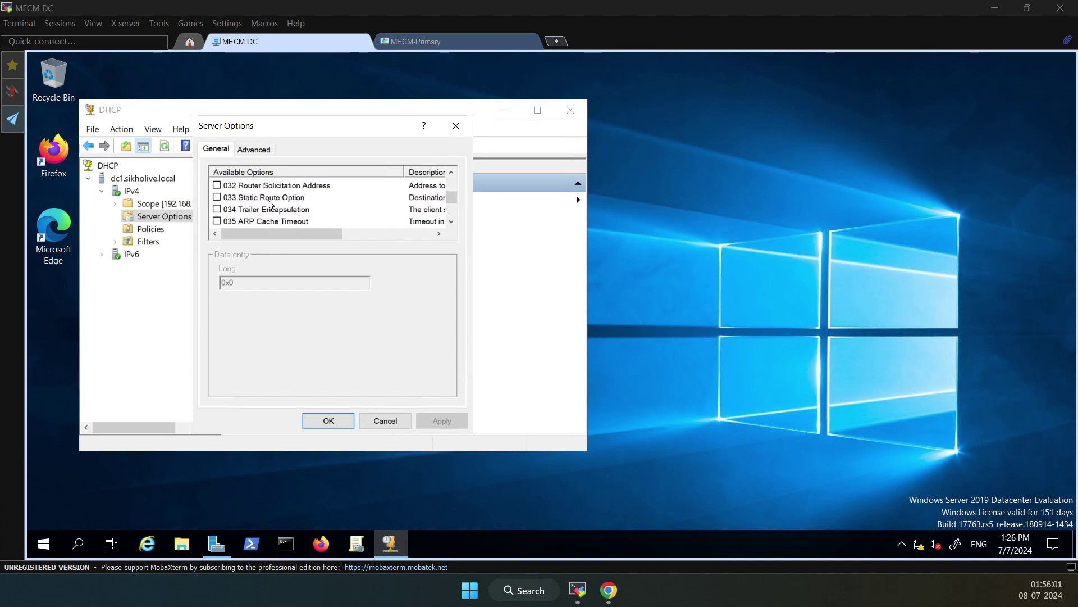
scroll(270, 204, down, 10)
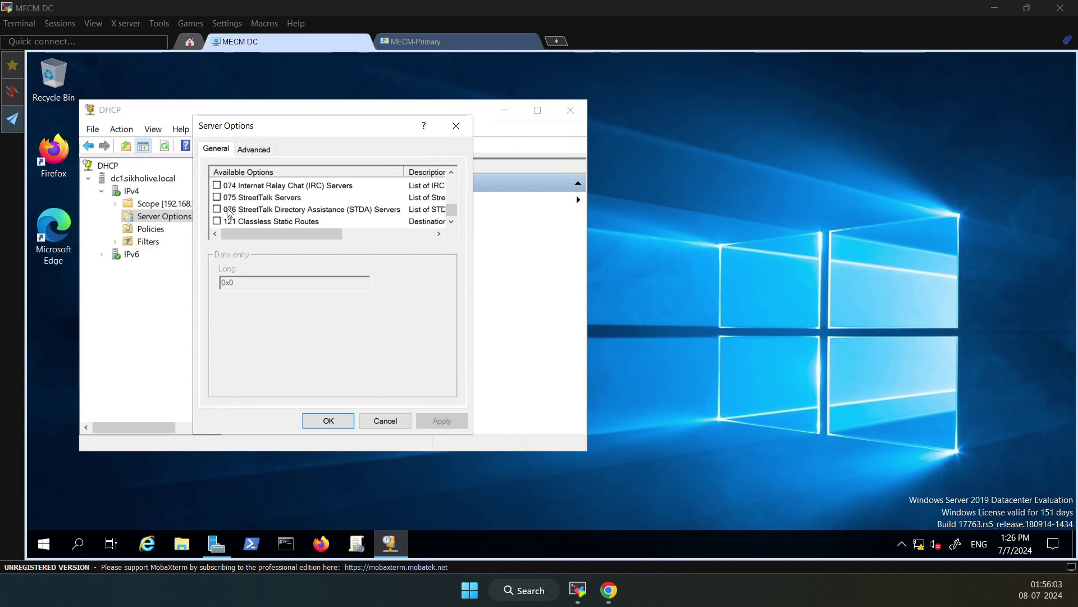
scroll(227, 210, up, 3)
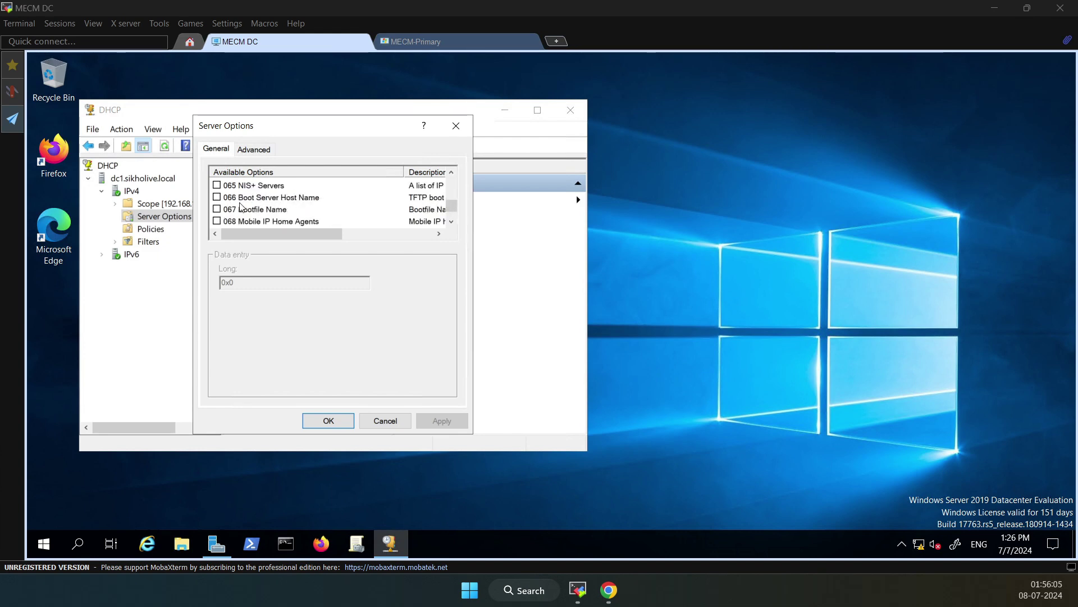
click(257, 212)
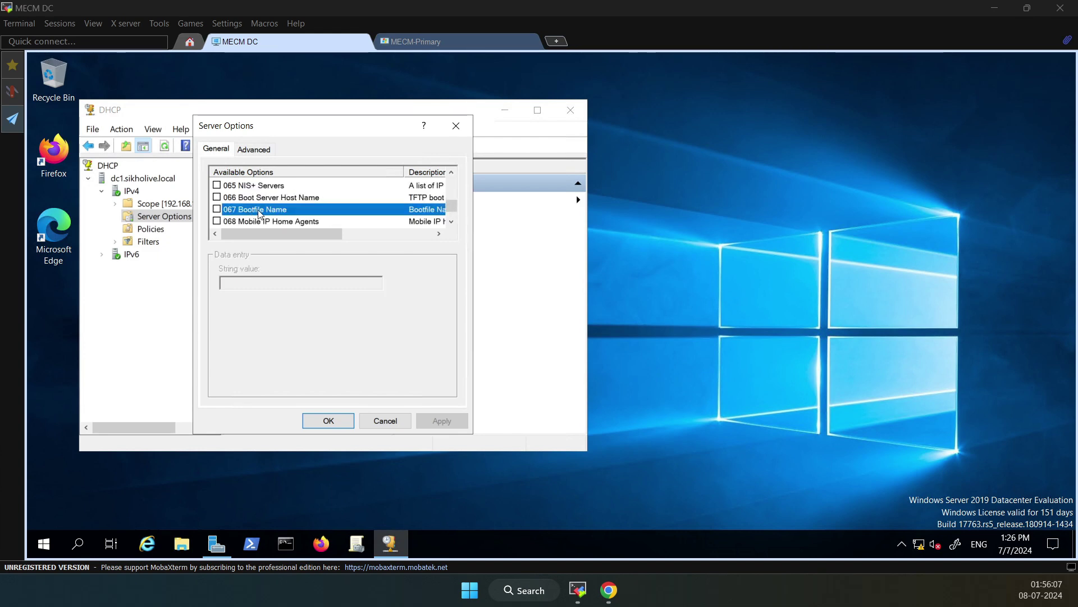
click(217, 209)
click(233, 283)
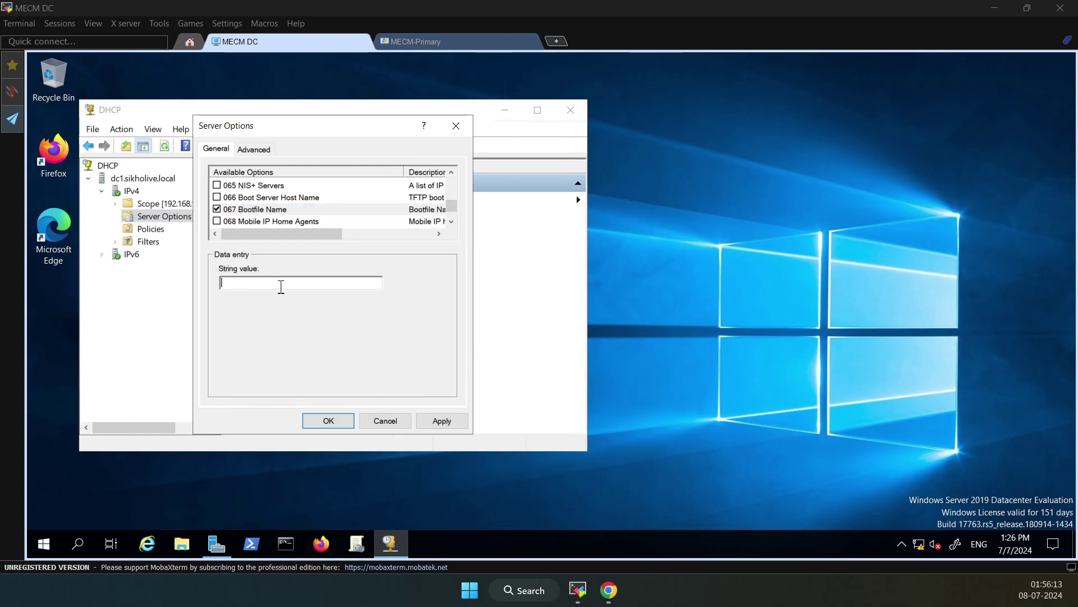
click(217, 197)
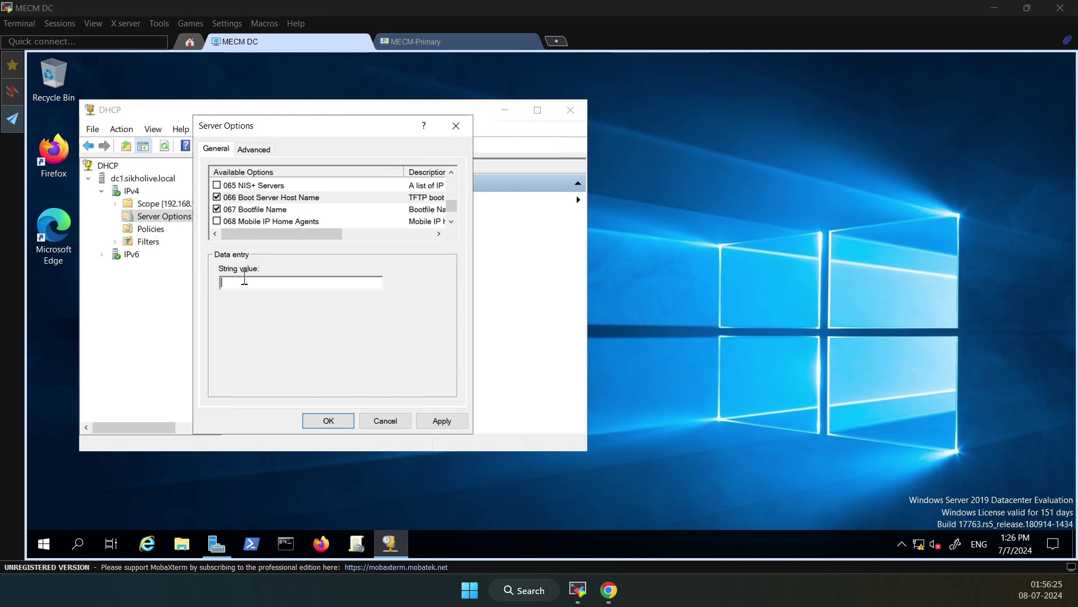
click(609, 589)
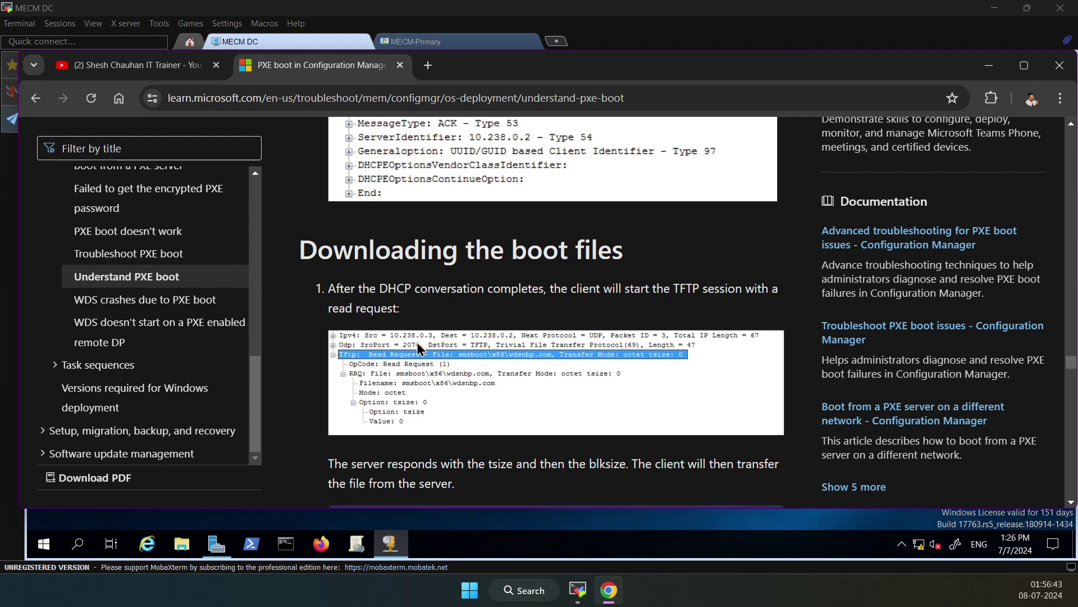
Find the smsboot\x86\wdsnbp.com BootFileName entry in the article and return to the DC session
scroll(418, 340, down, 1)
scroll(479, 300, up, 2)
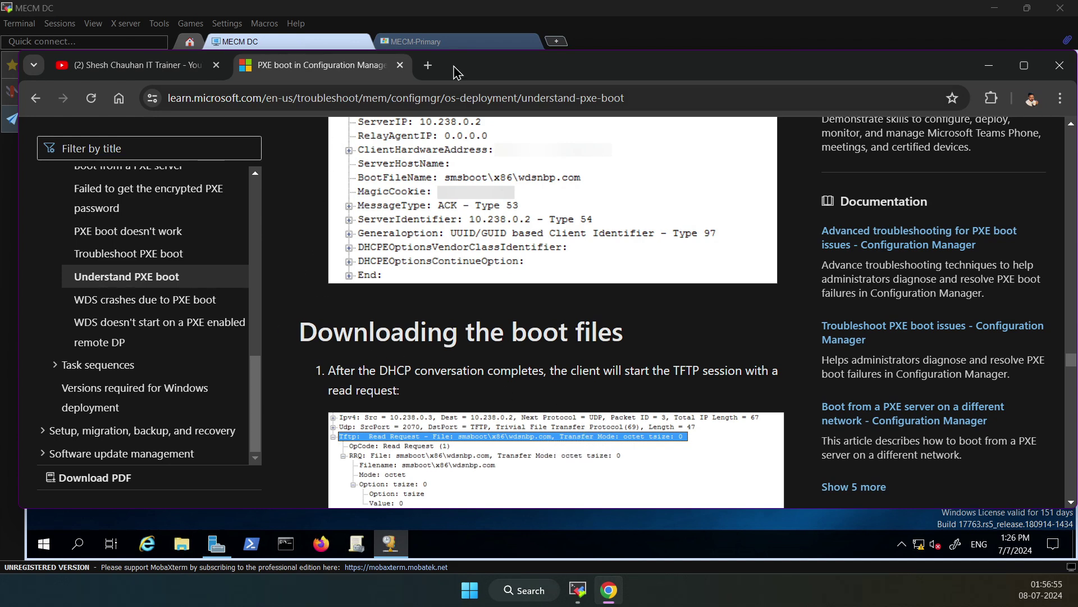
click(260, 45)
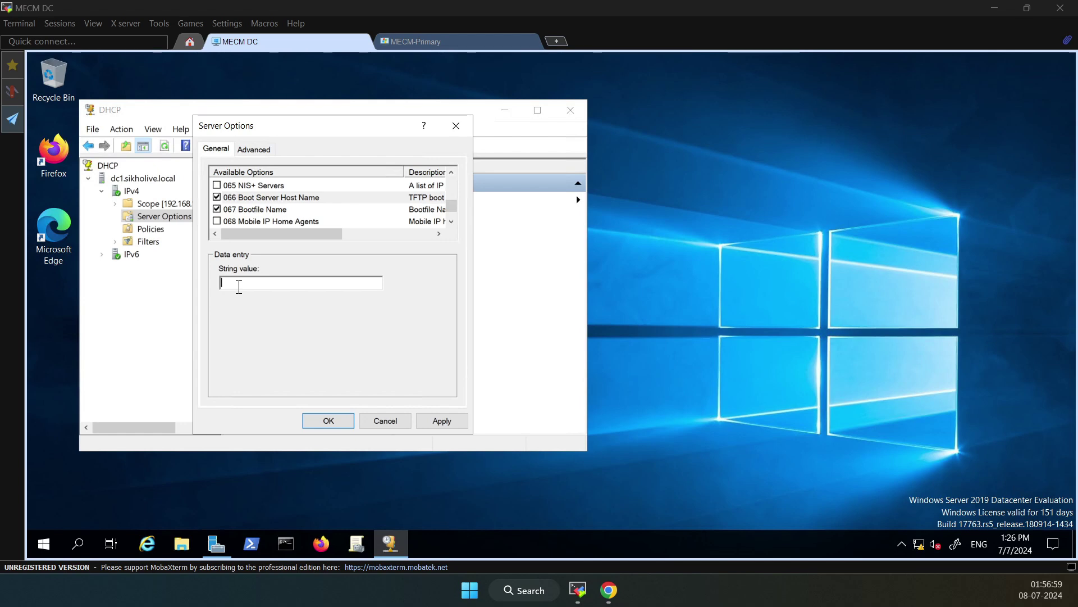
Enter the boot file value \smsboot\wdsnbp.com, apply, and close Server Options
text(\smsboot\x86\)
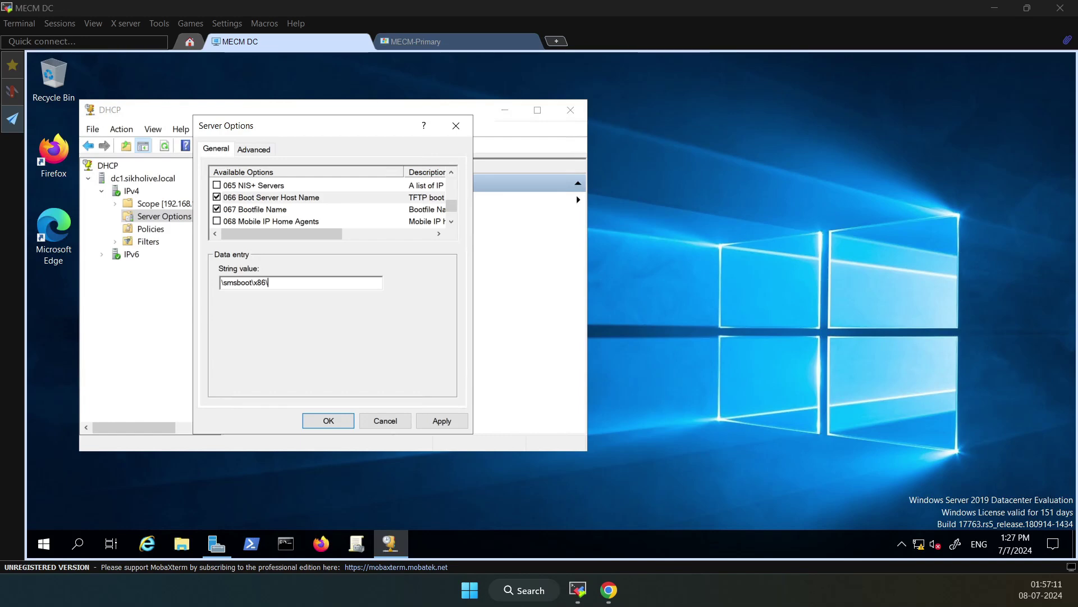
text(wdsnbp)
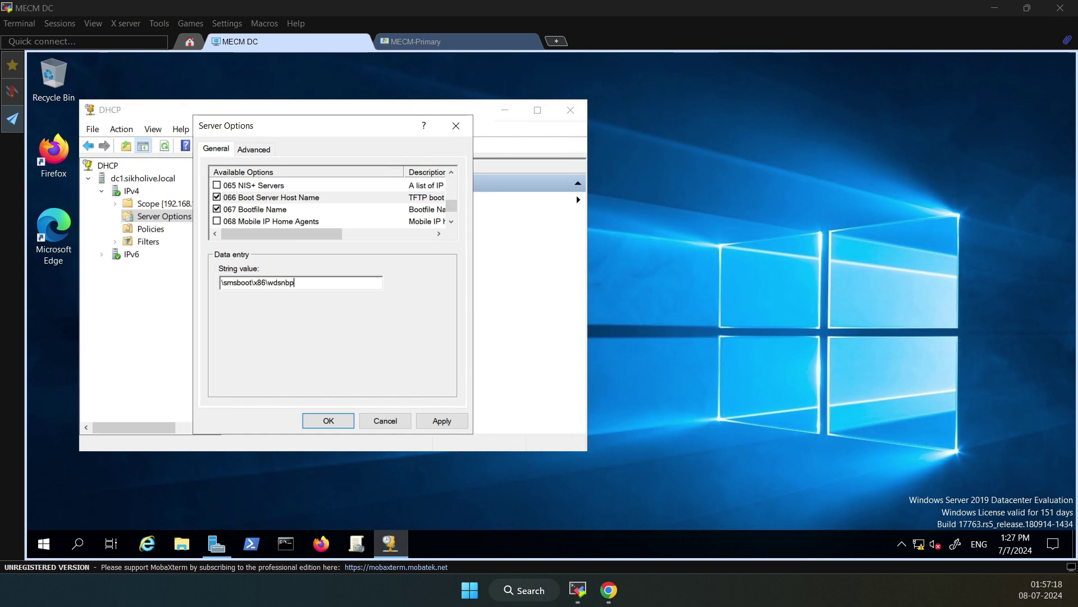
text(.com)
click(442, 421)
click(329, 421)
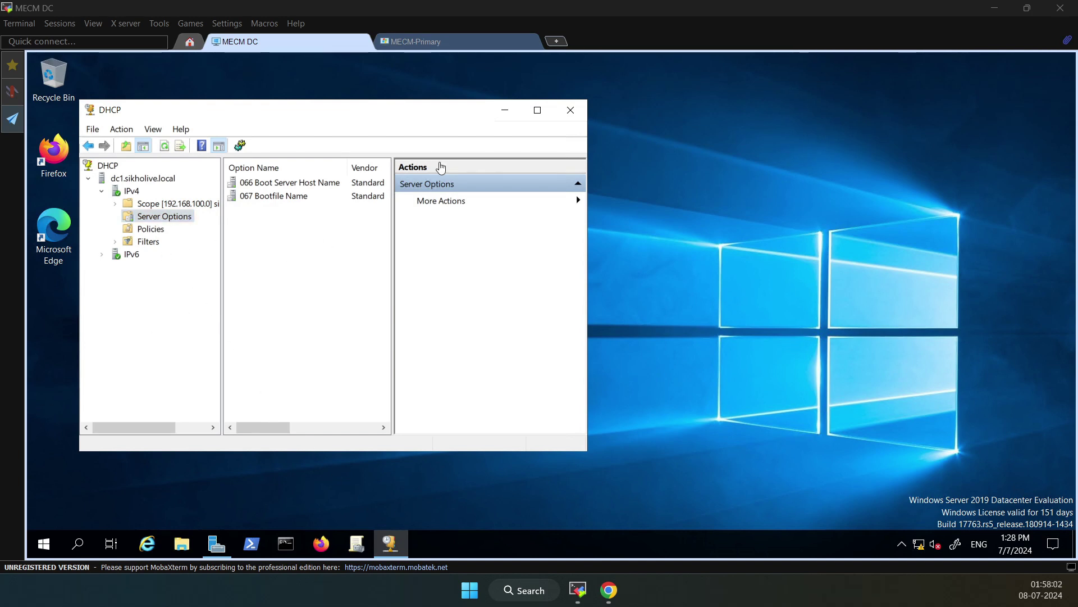
Review the 067 Bootfile Name value under Server Options, then close the DHCP console
click(163, 197)
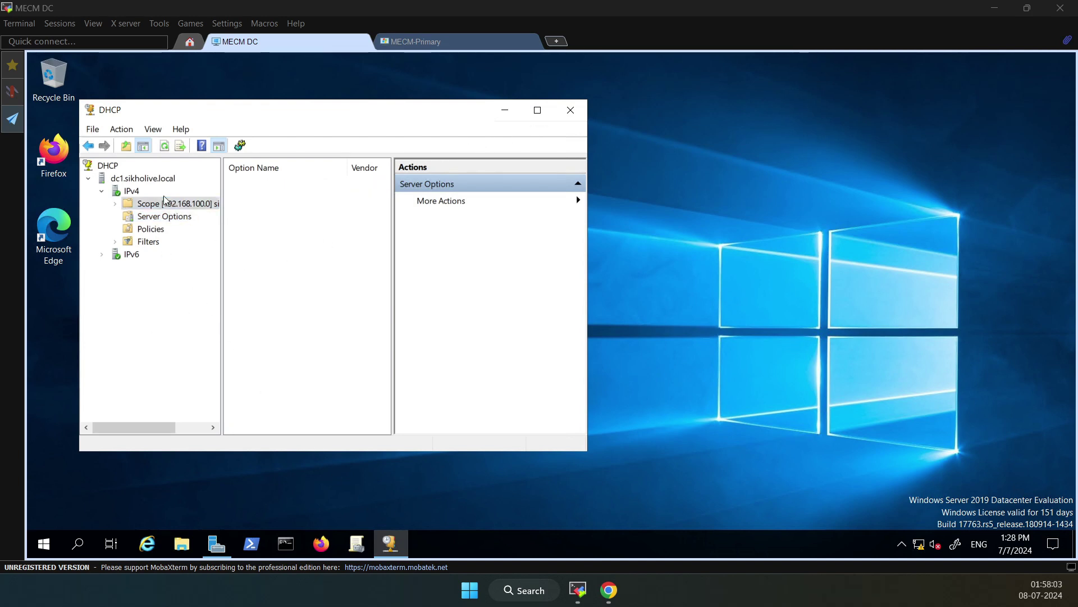
click(570, 111)
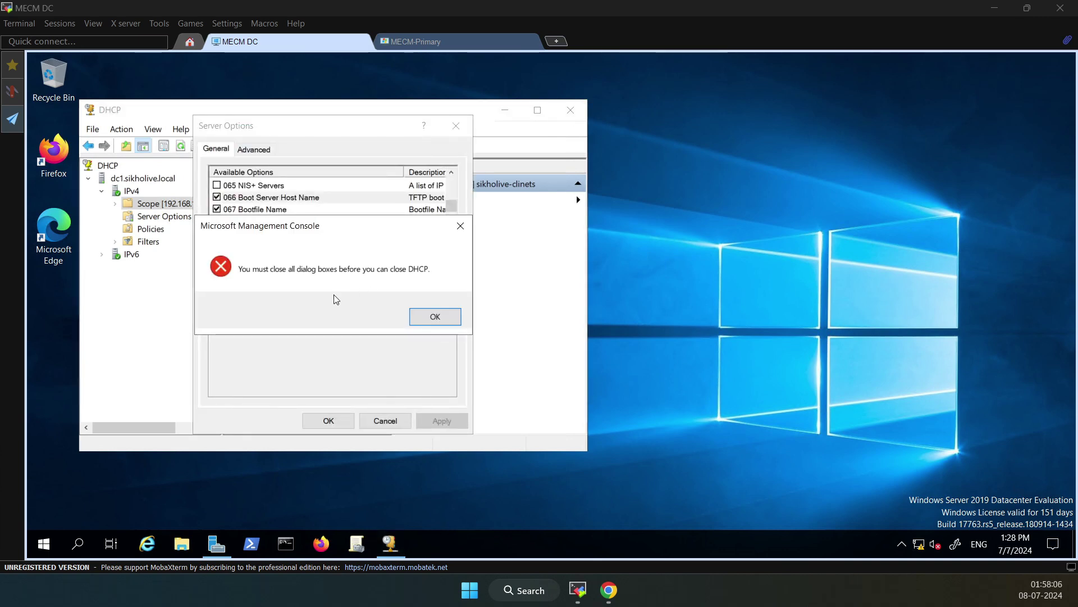
click(435, 316)
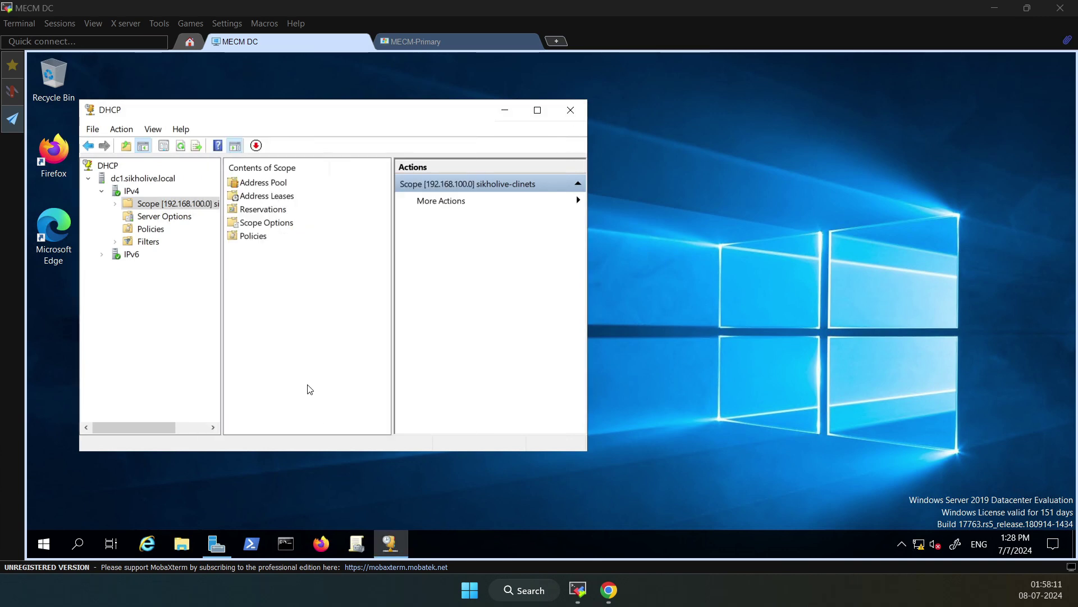
click(149, 222)
right_click(149, 222)
click(250, 196)
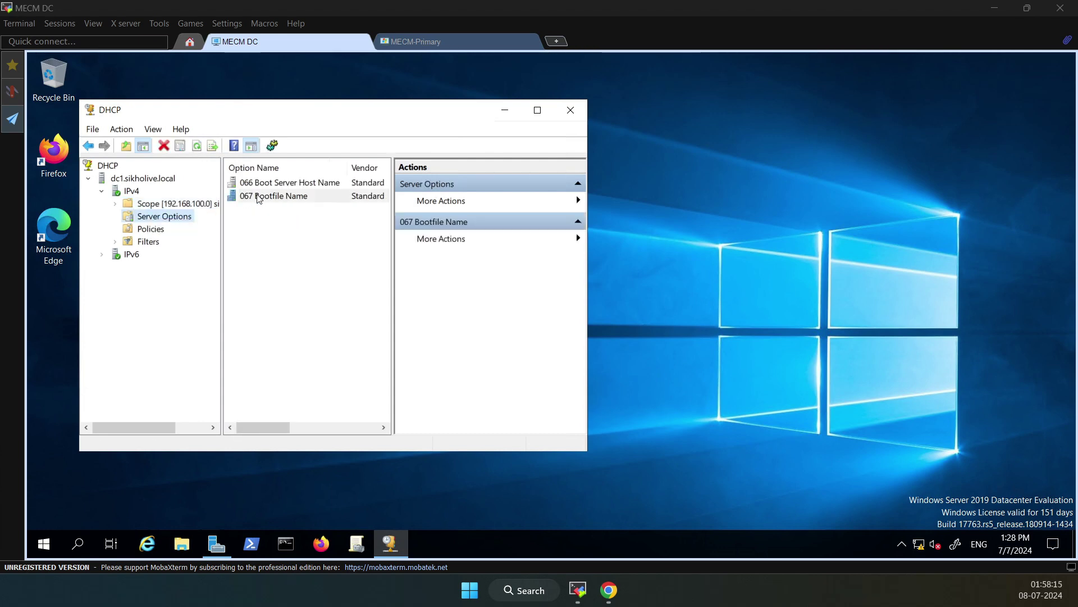
key(super+Up)
click(318, 144)
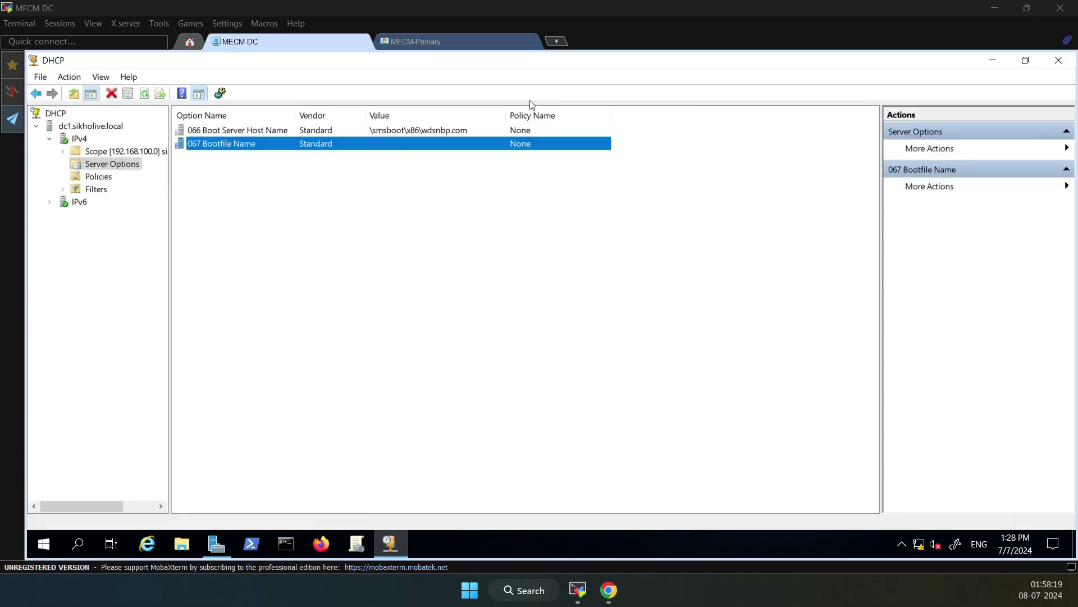
click(1058, 66)
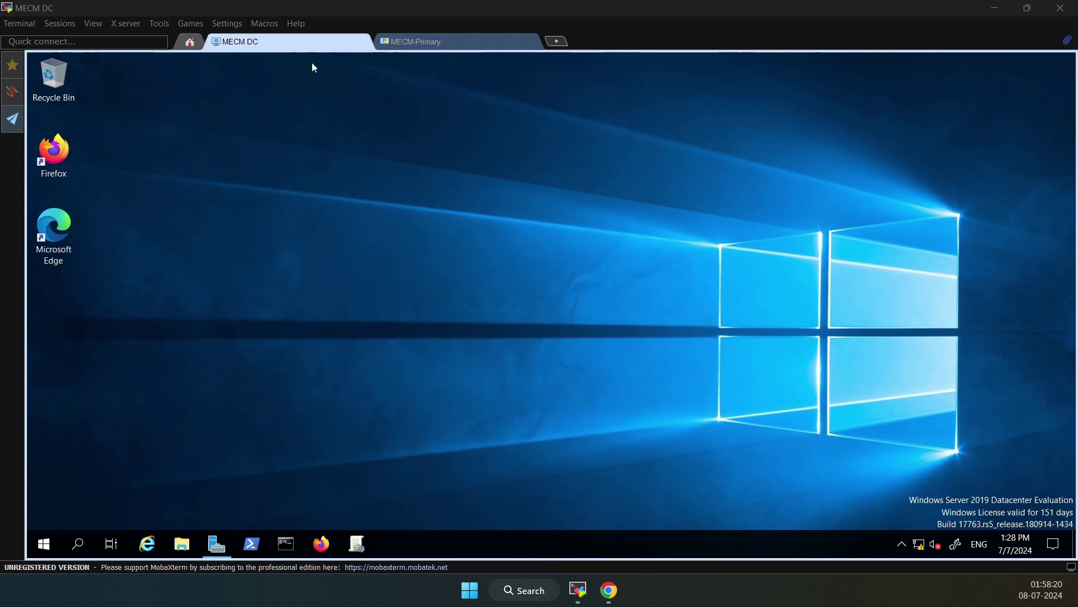
On the primary server session, open the Software Library's Boot Images list
click(414, 42)
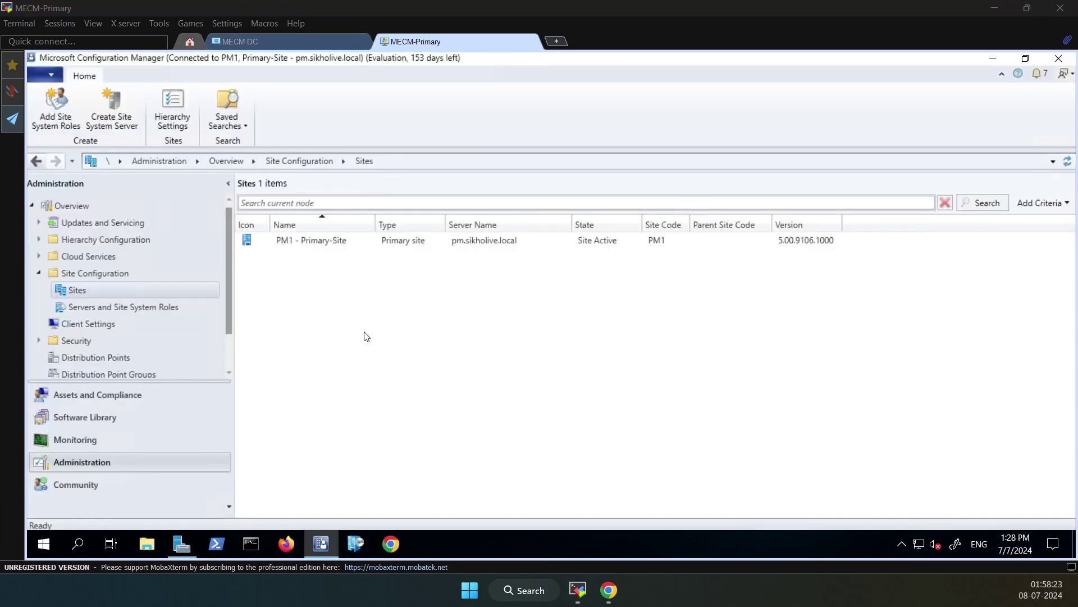
click(90, 420)
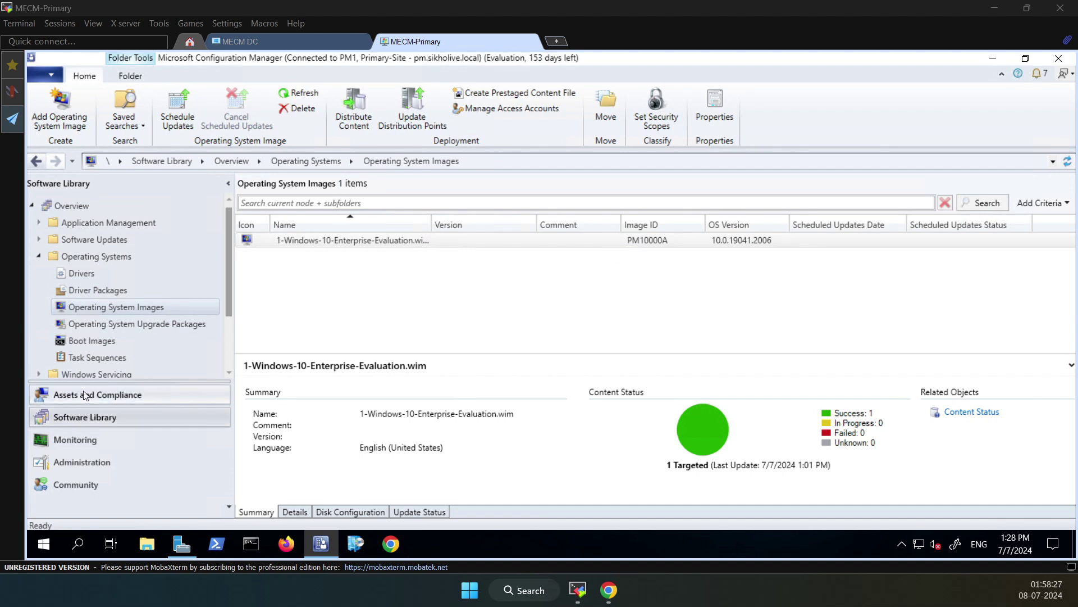
click(88, 341)
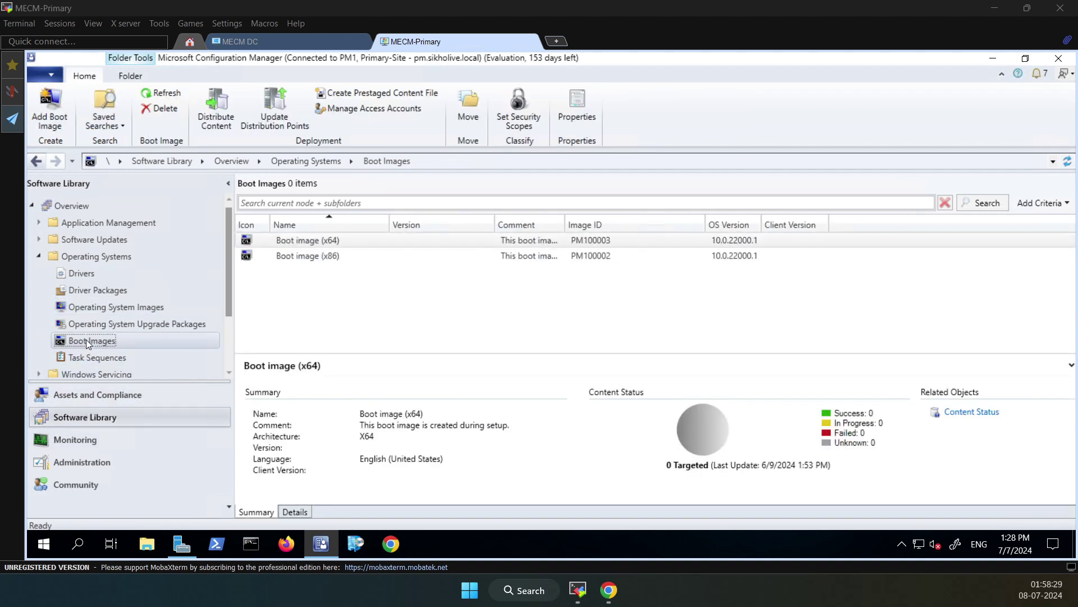
Check that Boot image (x64) shows 0 targeted, then bring up its actions menu
click(330, 242)
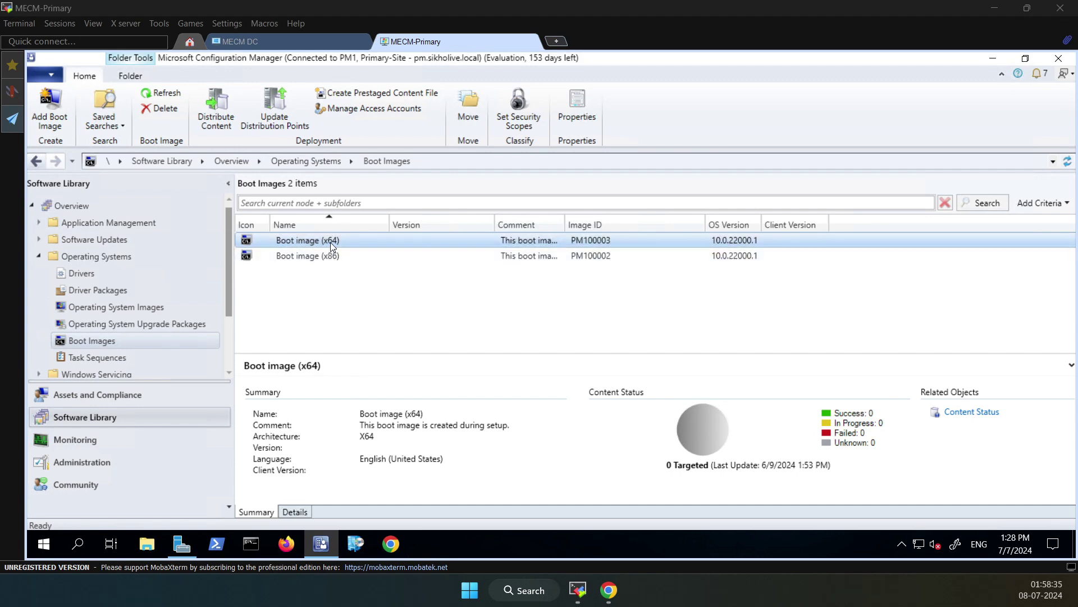
click(862, 430)
mouse_move(859, 425)
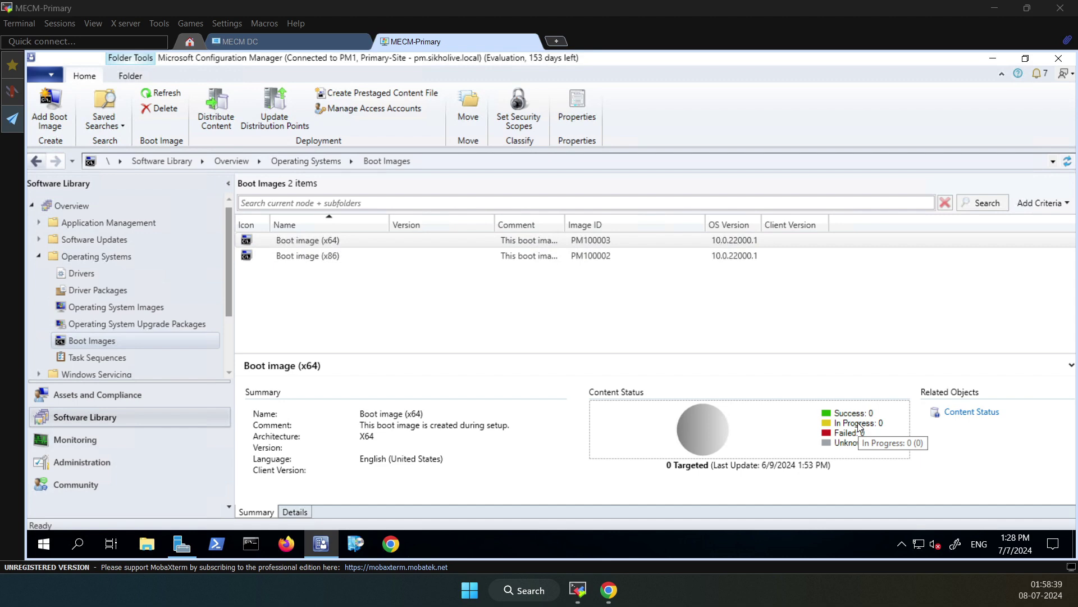
click(324, 241)
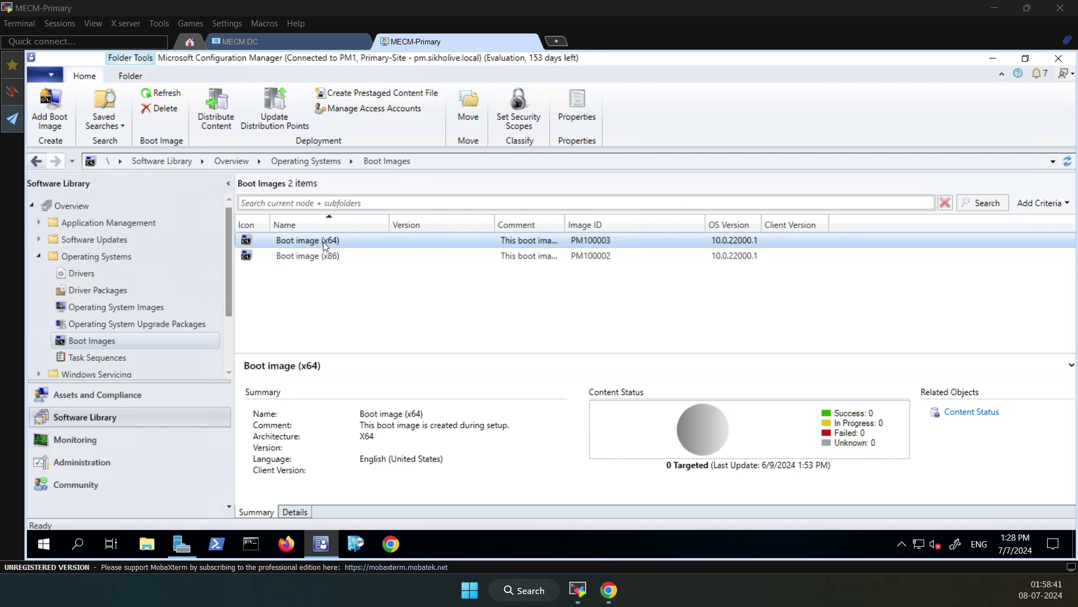
right_click(324, 241)
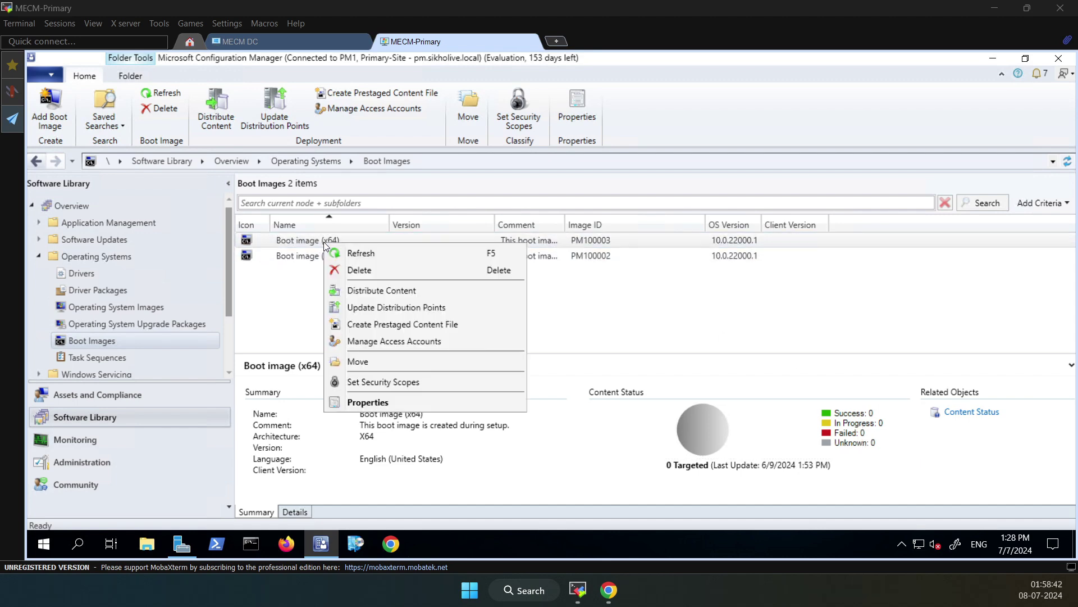
Run Distribute Content for Boot image (x64) with distribution point PM.SIKHOLIVE.LOCAL and close the wizard
click(378, 291)
click(633, 483)
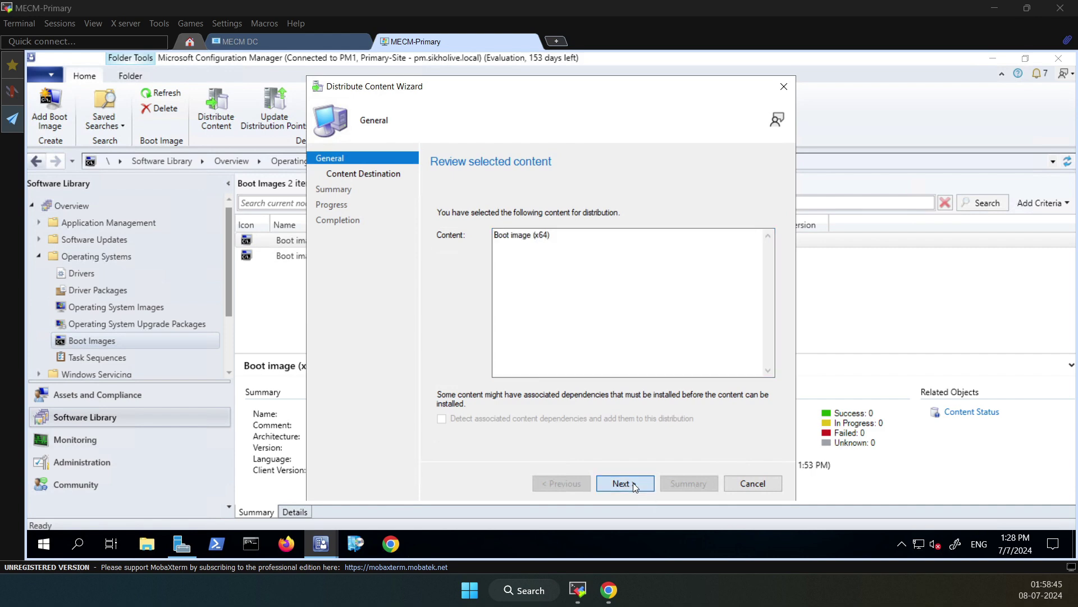
click(746, 269)
click(740, 309)
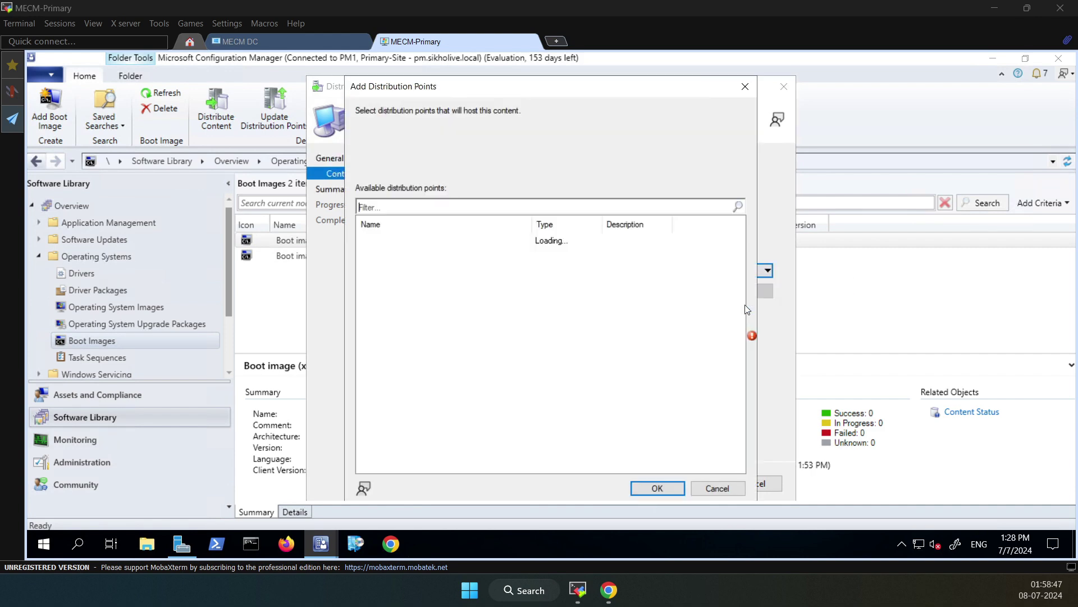
click(364, 240)
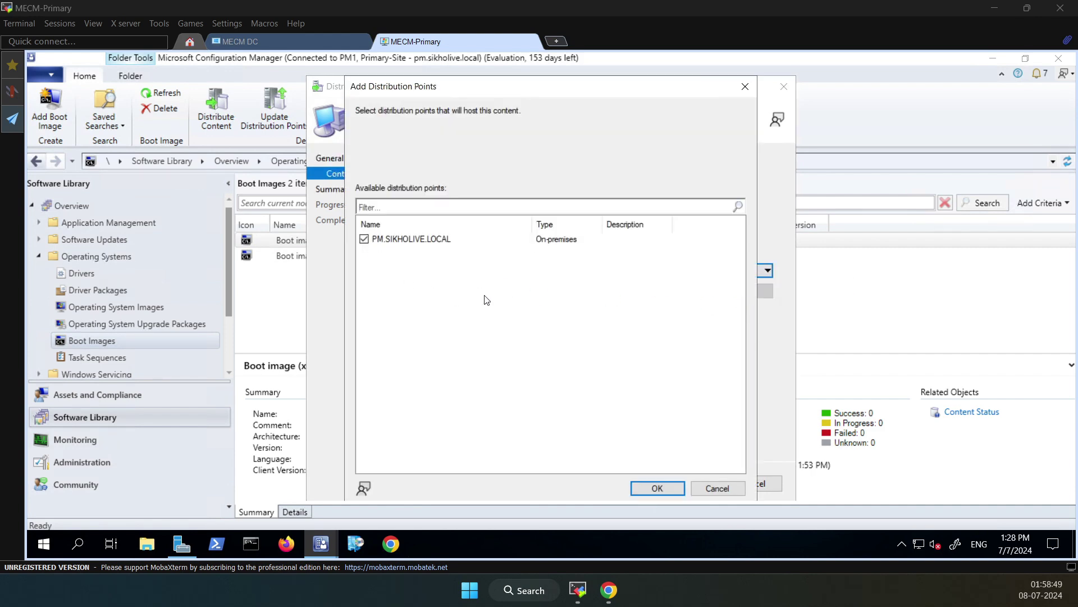
click(657, 488)
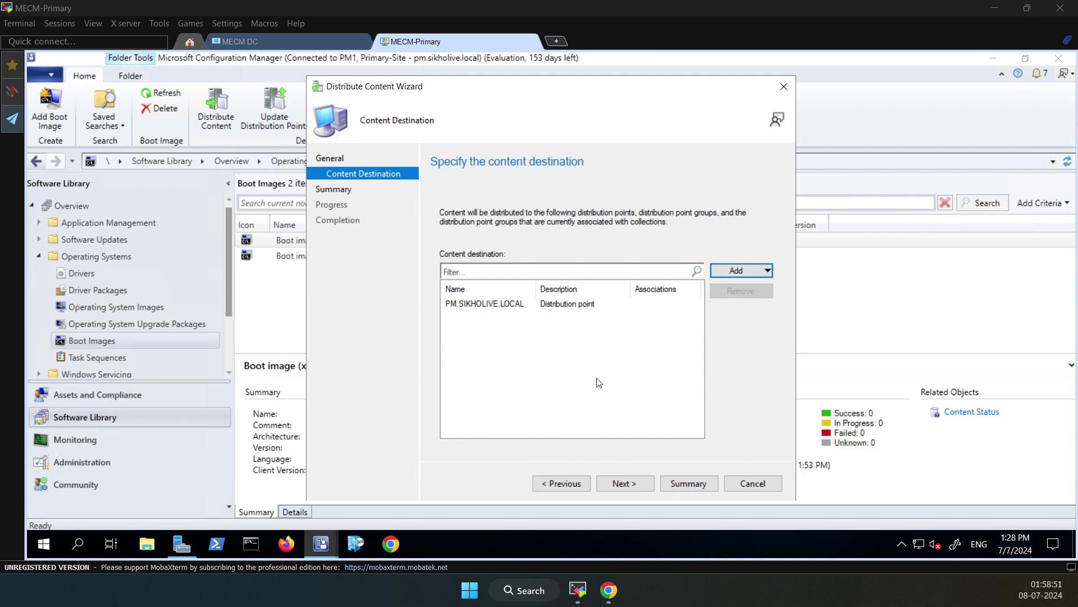
click(547, 308)
click(635, 487)
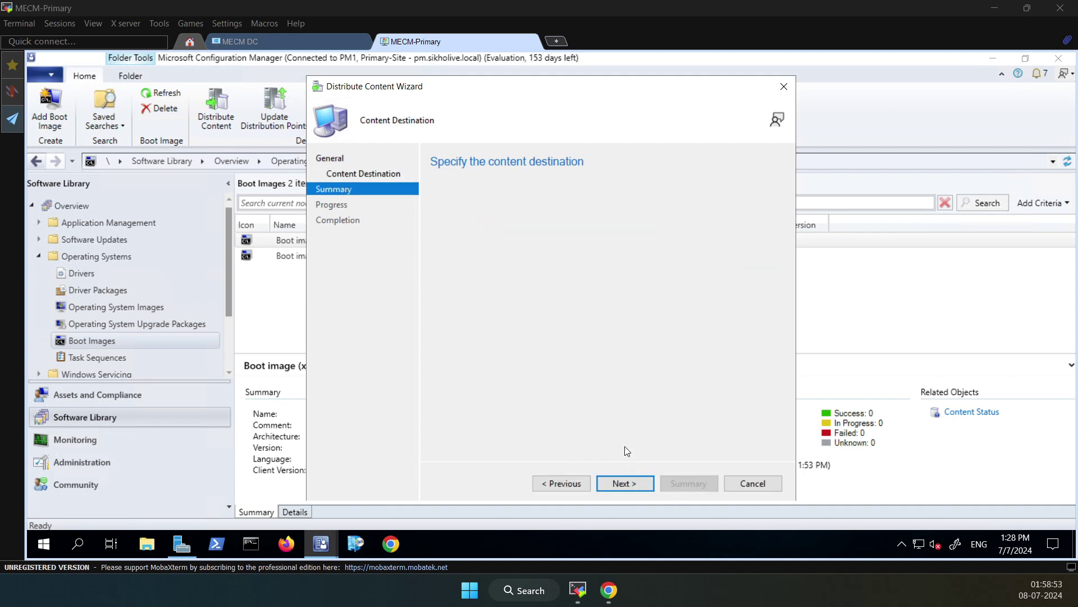
click(633, 483)
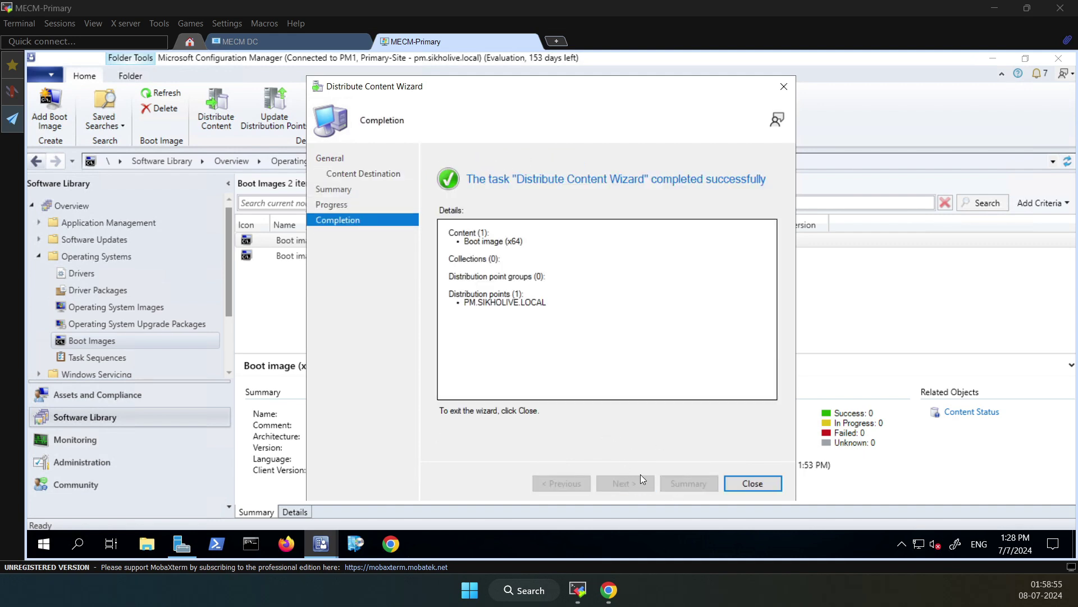
click(755, 483)
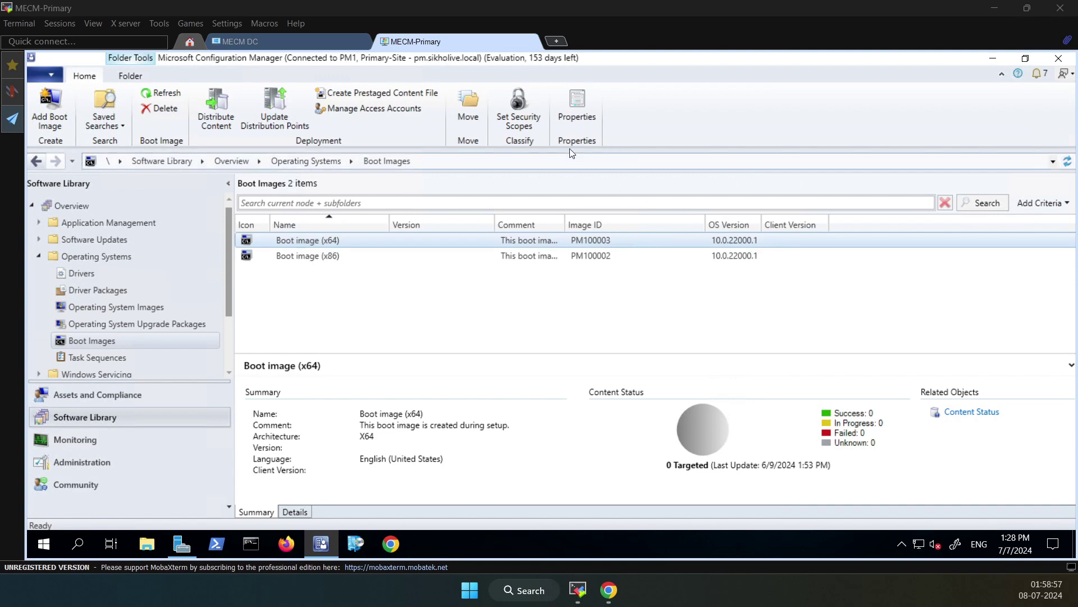
Refresh Boot image (x64) status repeatedly while its distribution completes
right_click(336, 247)
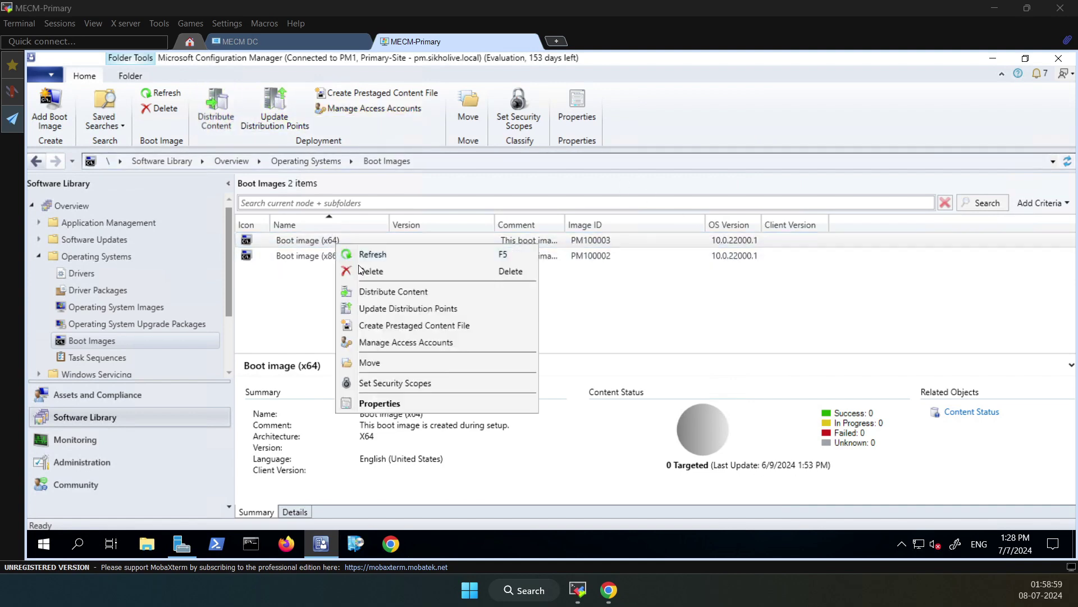
click(369, 263)
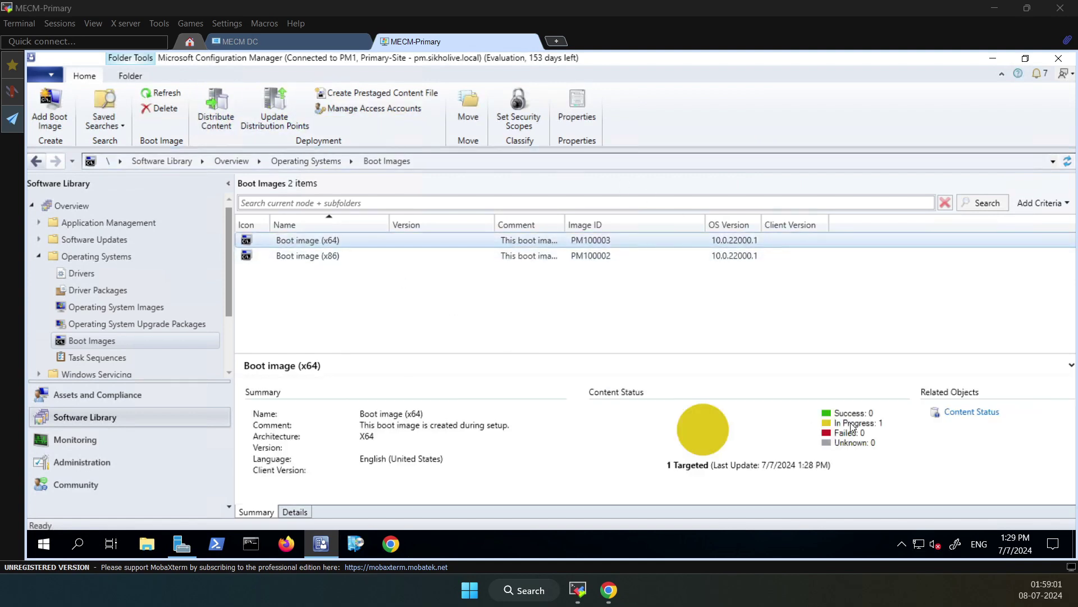
click(874, 427)
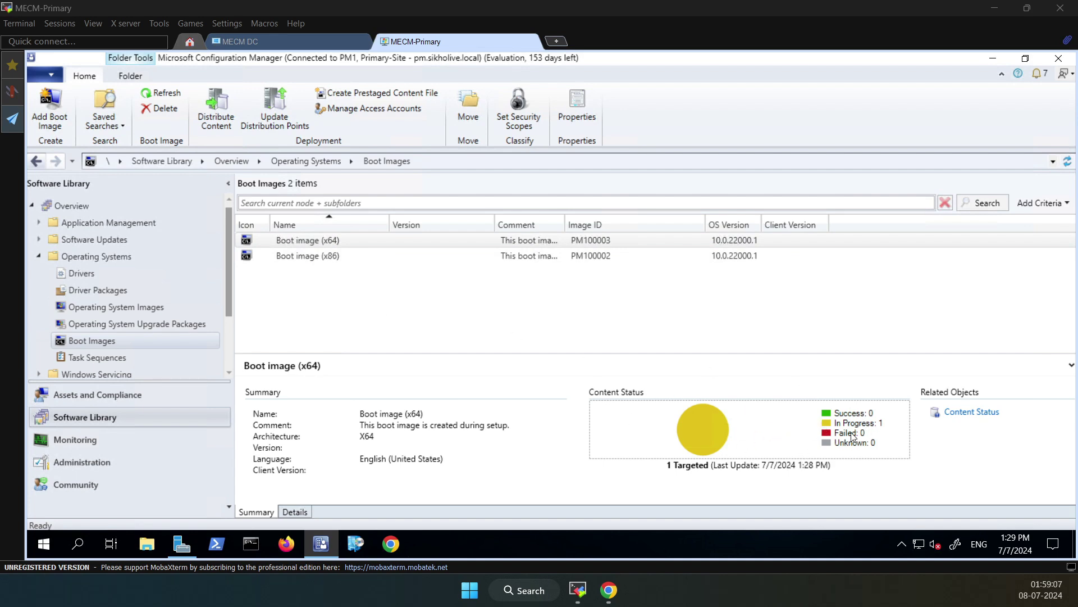
click(161, 93)
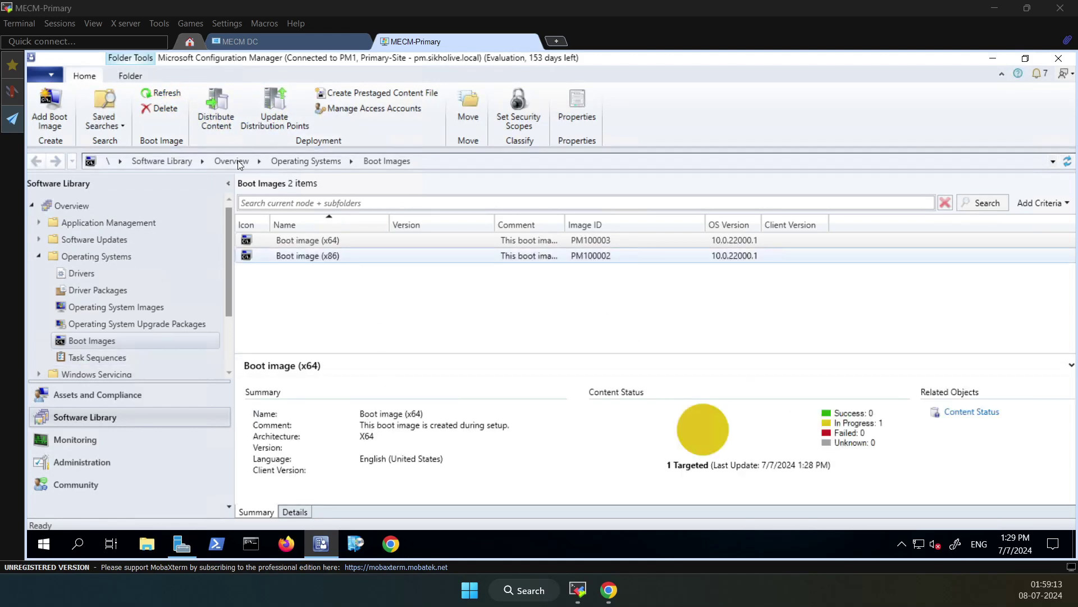
click(155, 98)
click(406, 242)
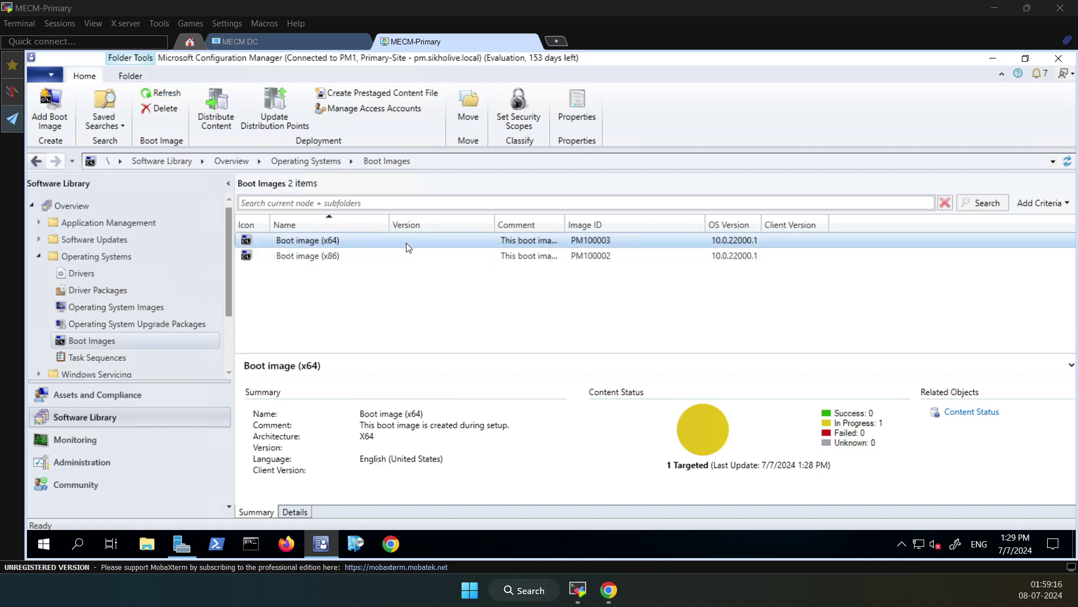
click(167, 98)
click(167, 97)
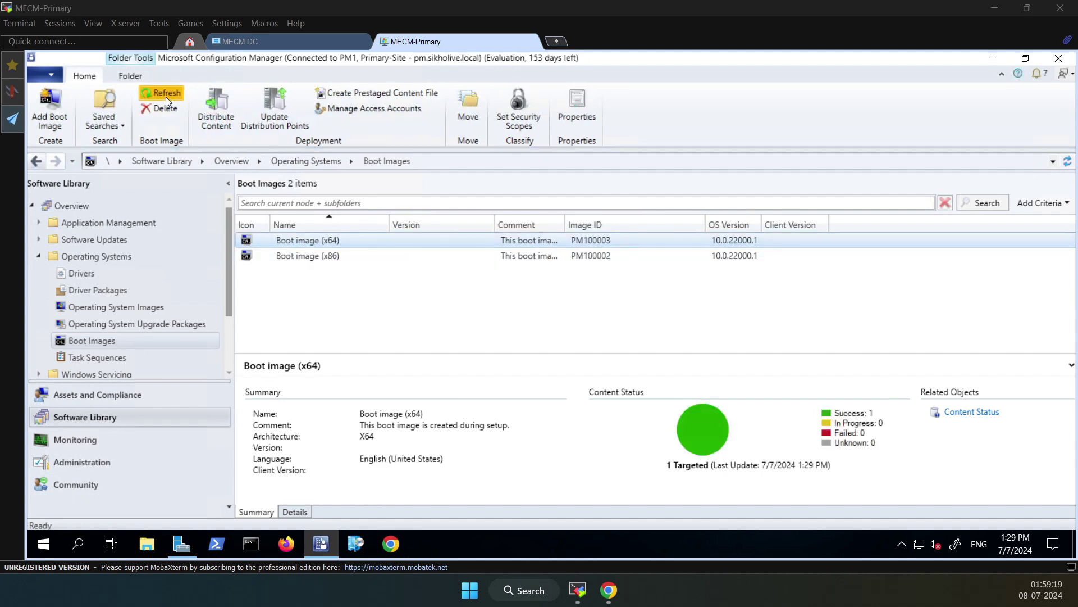
Confirm the content status chart shows Success: 1, then open the Task Sequences list
click(849, 418)
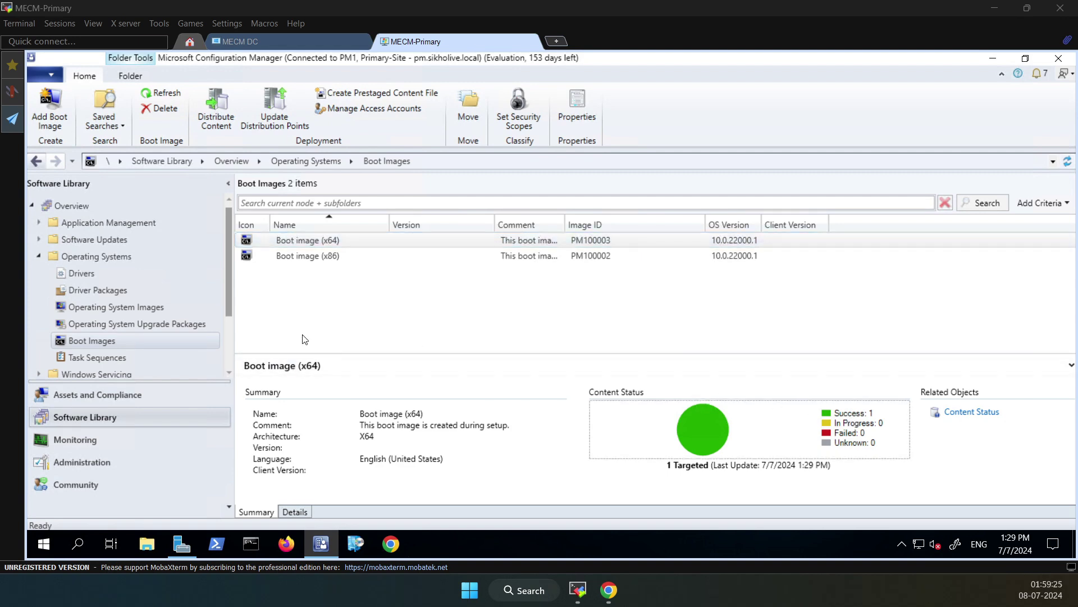
click(307, 241)
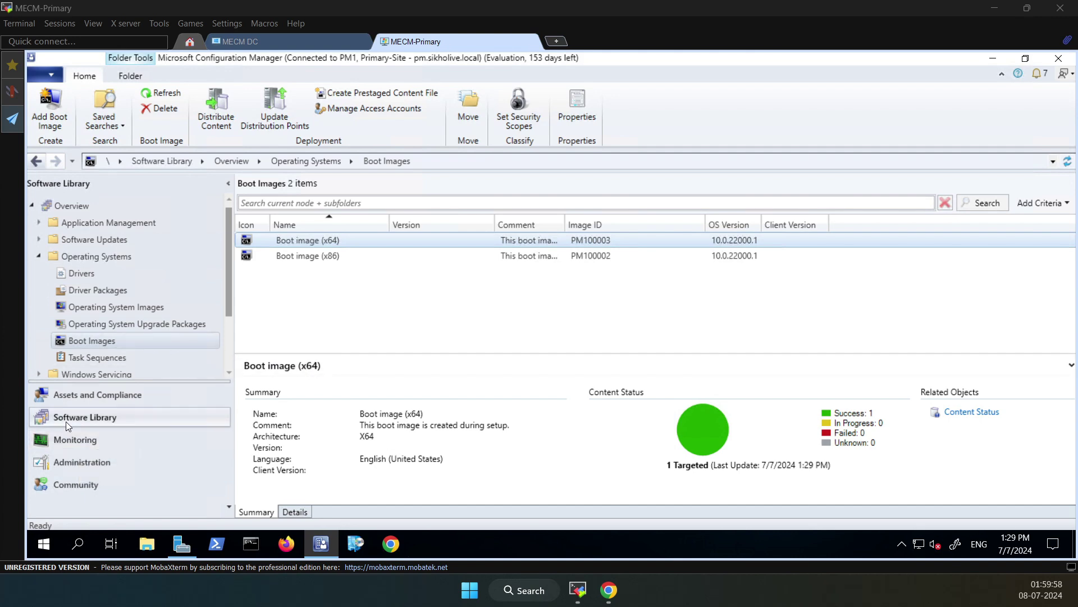
click(83, 419)
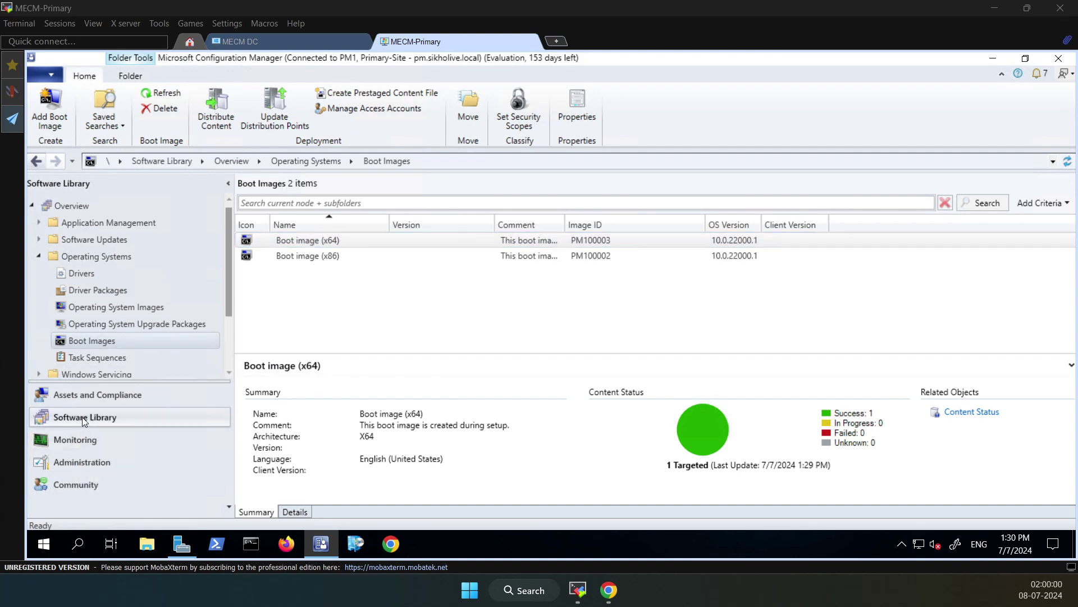
click(93, 360)
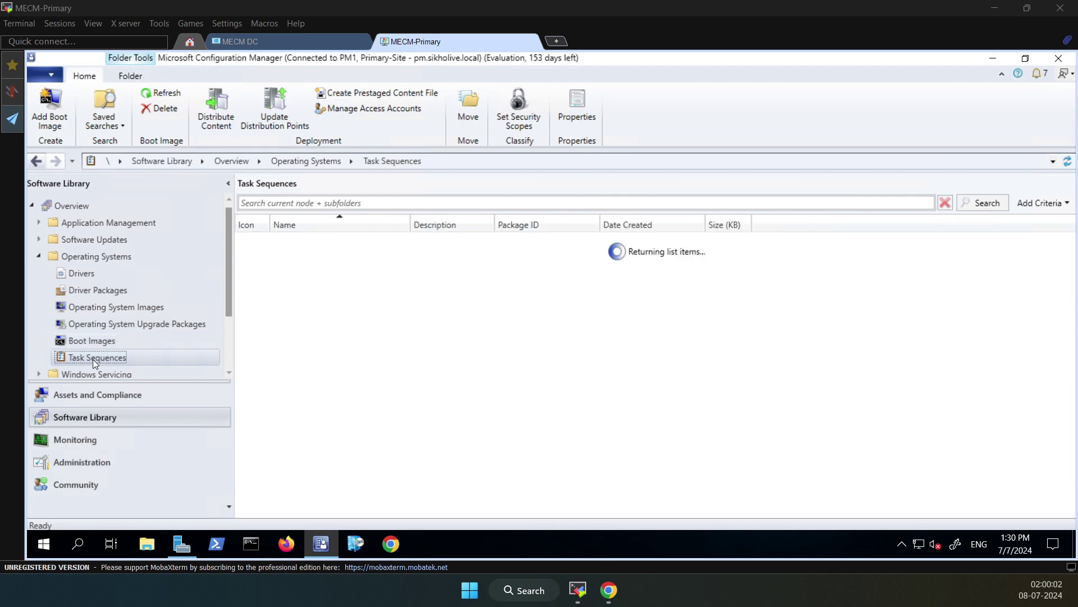
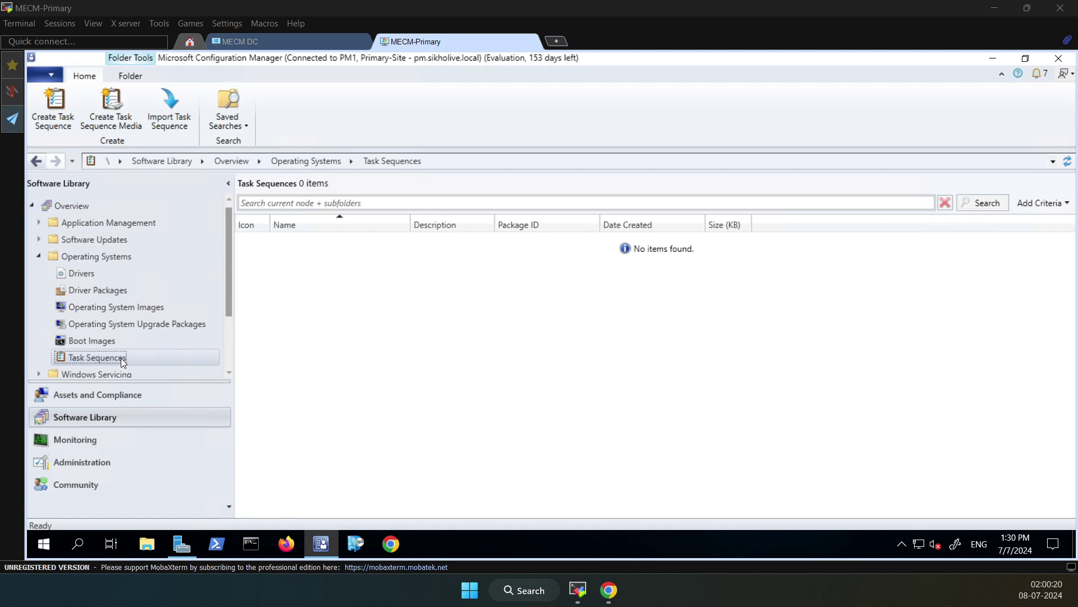
Launch Create Task Sequence from the Task Sequences node's context menu
right_click(123, 359)
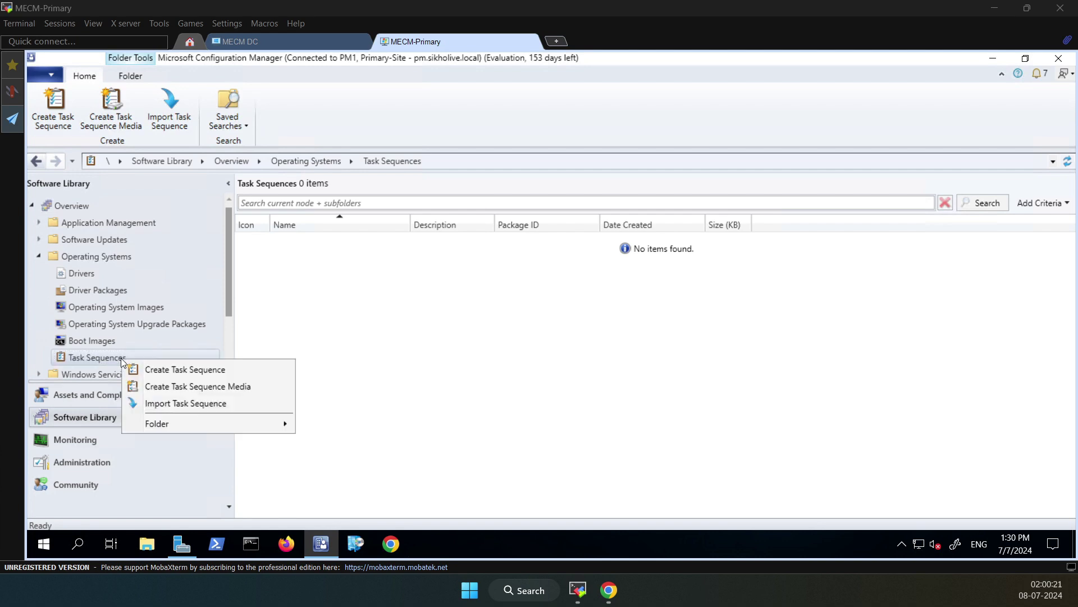
click(189, 372)
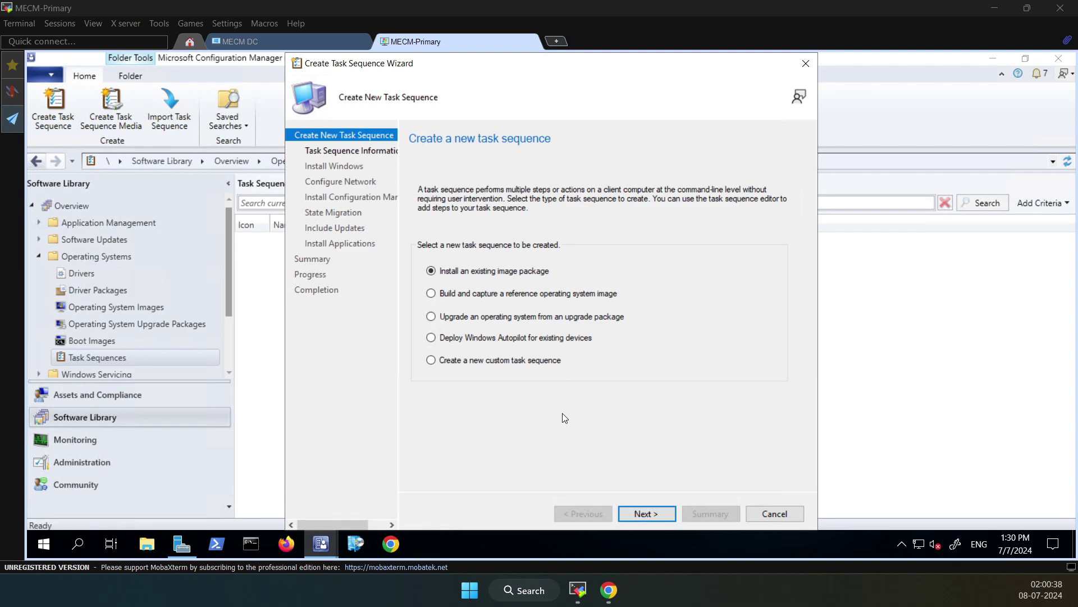
Keep the name Task Sequence 3 and assign the Boot image (x64) en-US
click(646, 512)
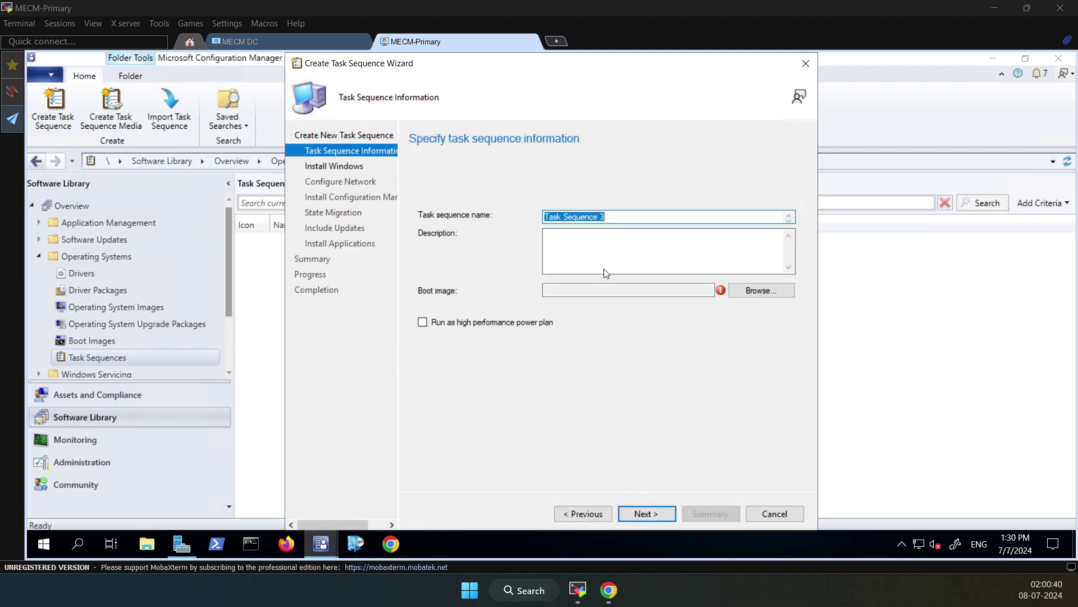
drag(617, 217, 531, 209)
click(756, 288)
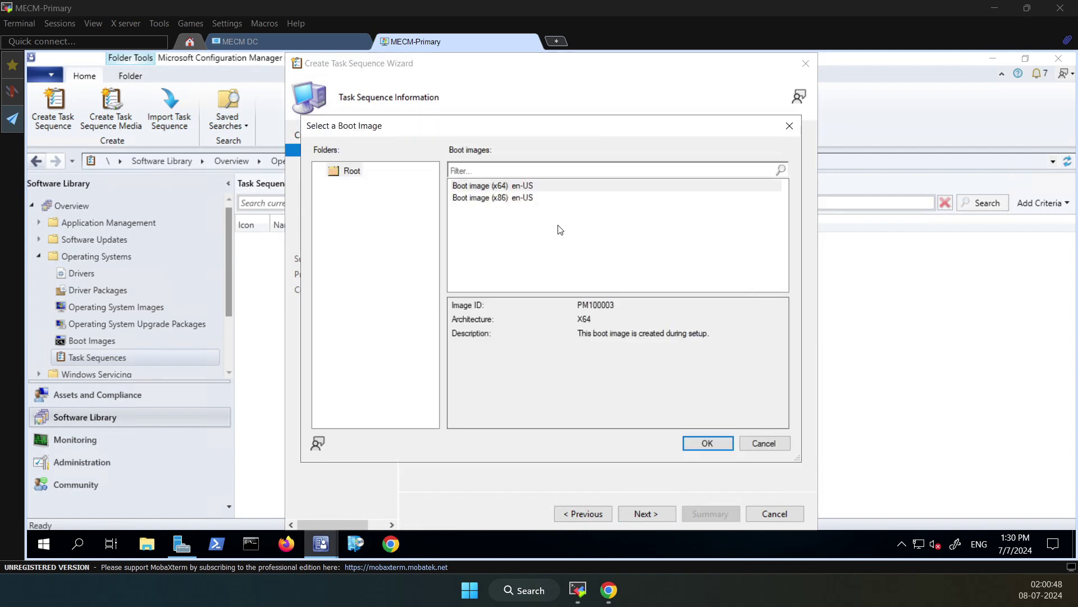
click(500, 187)
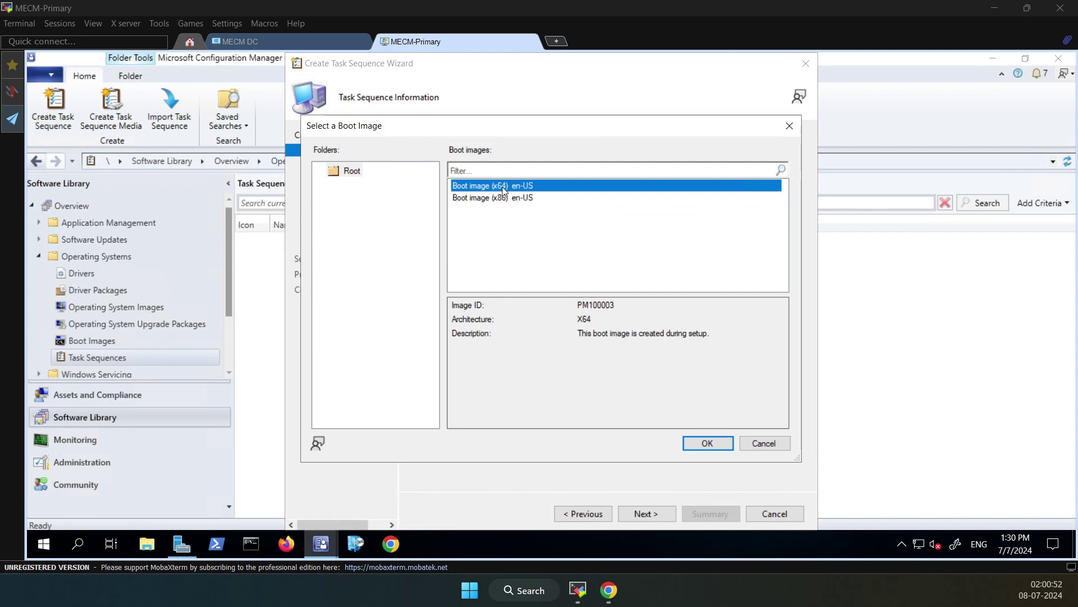
click(707, 442)
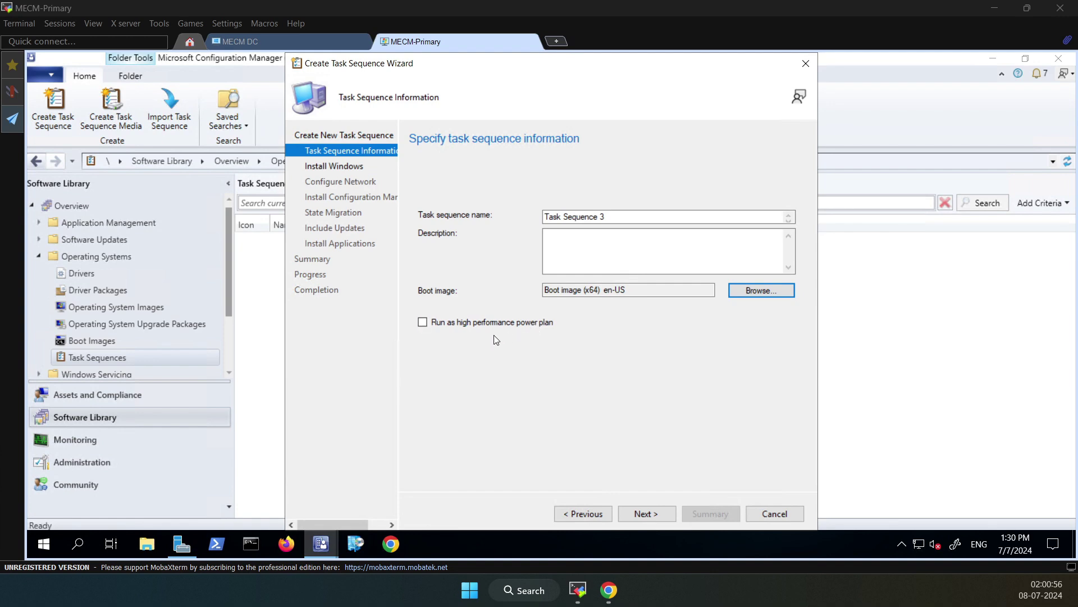
click(650, 509)
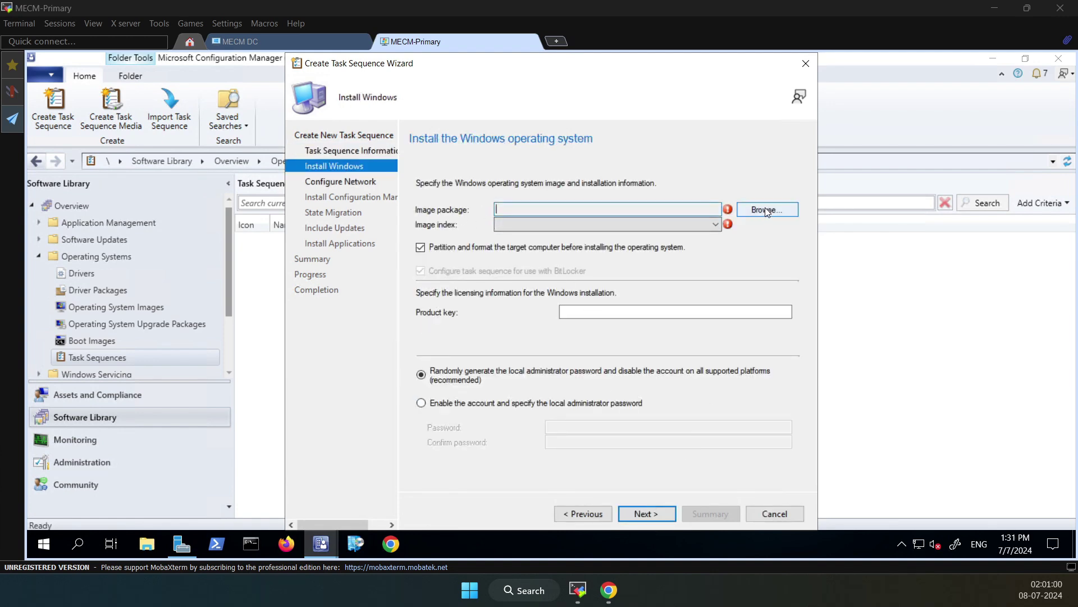
Choose the Windows 10 Enterprise Evaluation image and clear the BitLocker option
click(765, 209)
click(507, 191)
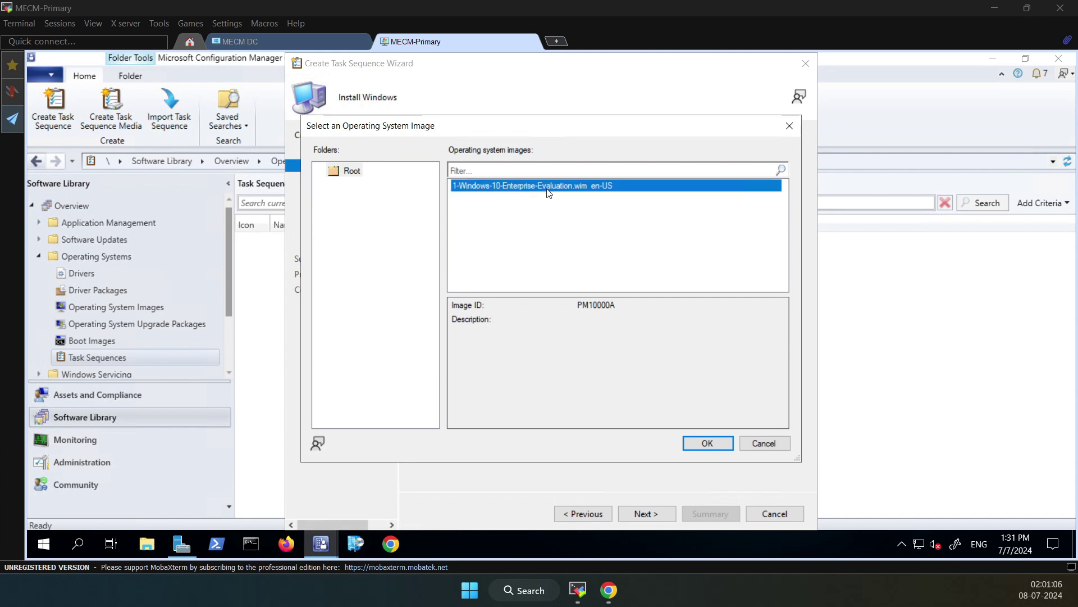
click(707, 443)
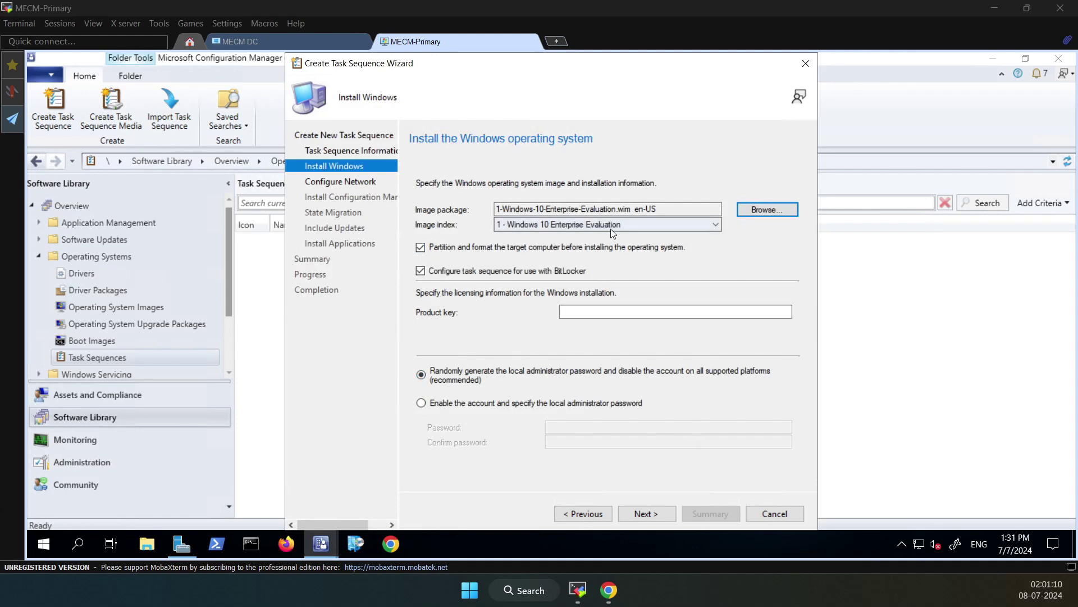
click(421, 272)
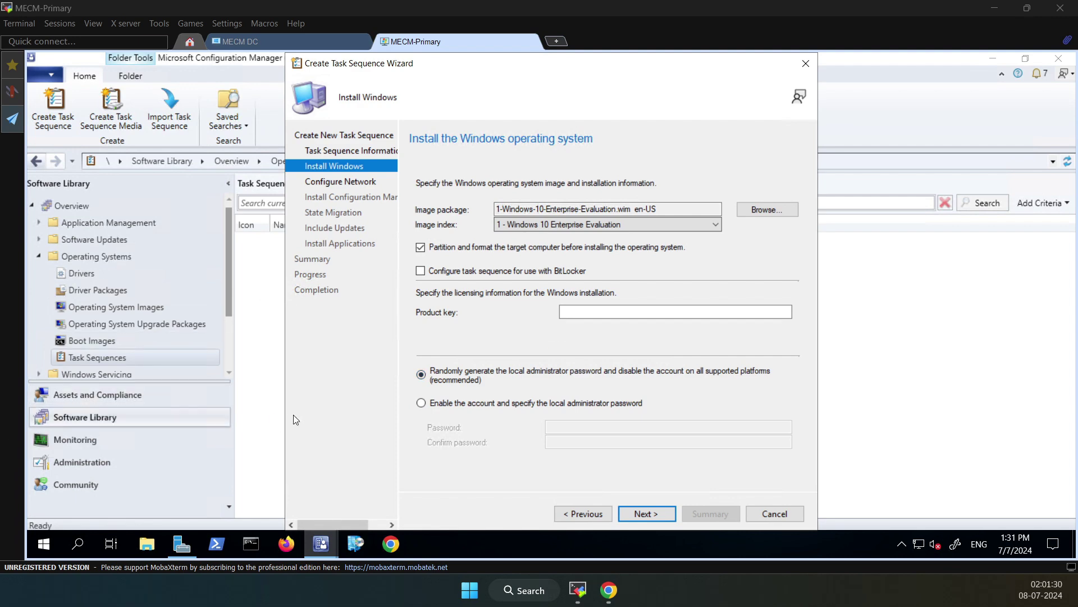
Enable the local administrator account with a password and its confirmation
click(421, 402)
click(574, 428)
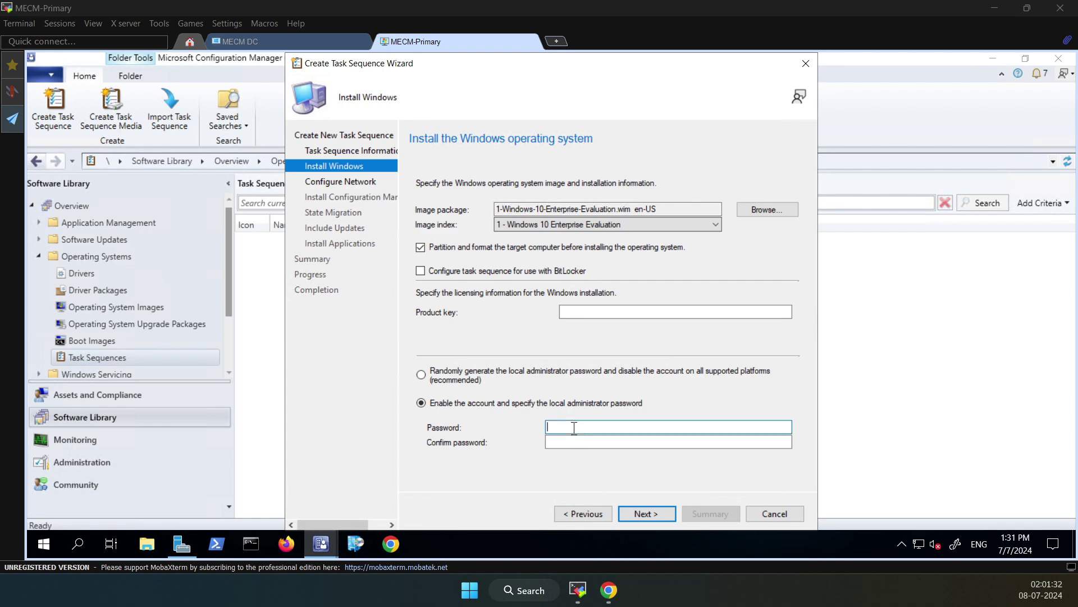
text(•••••••)
key(Tab)
text(•••••••)
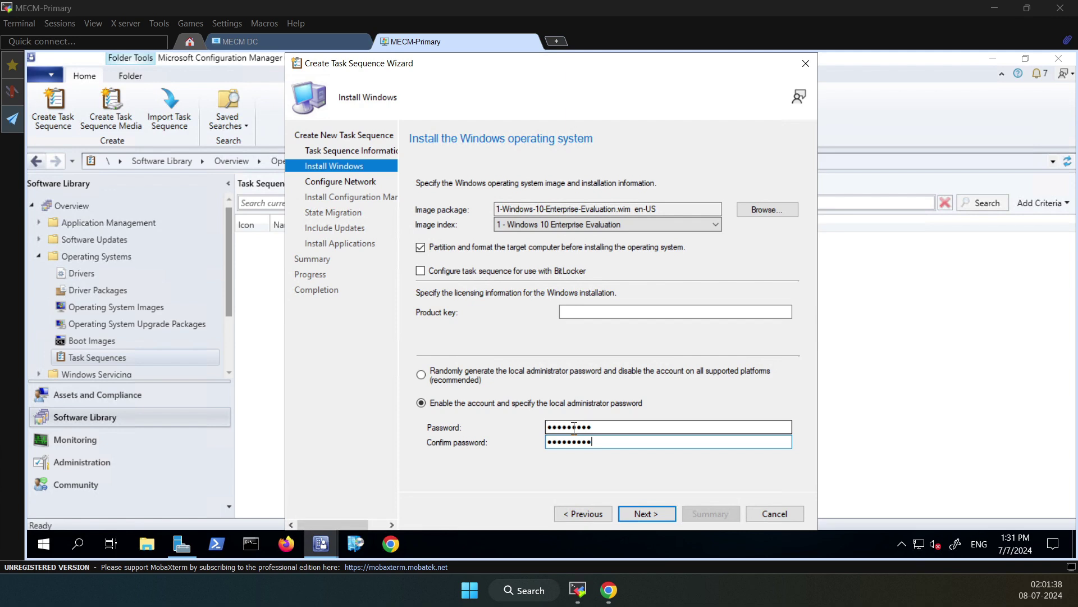
text(••)
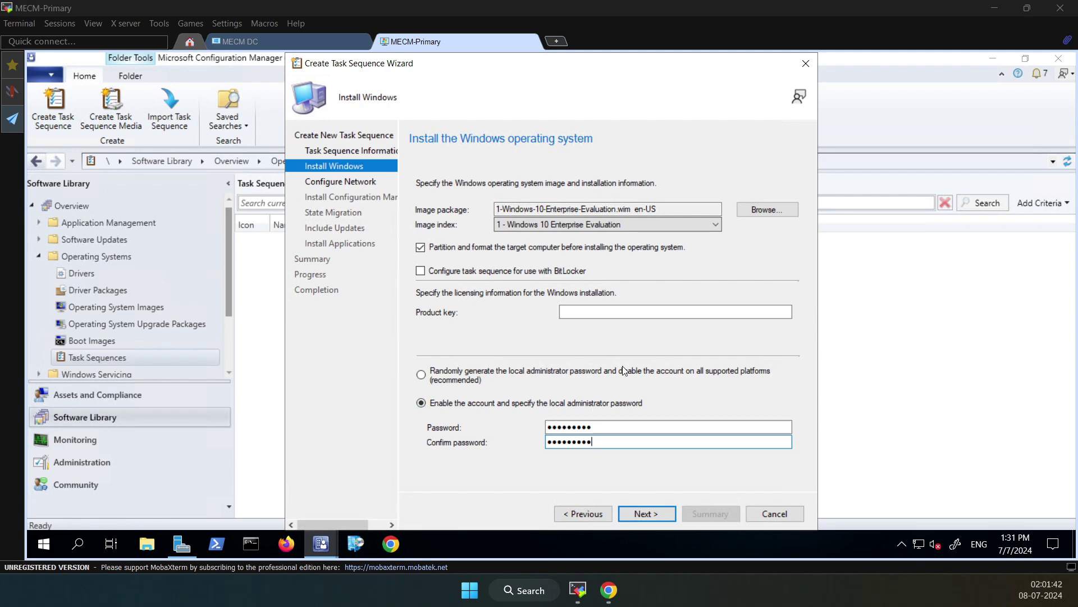
click(647, 512)
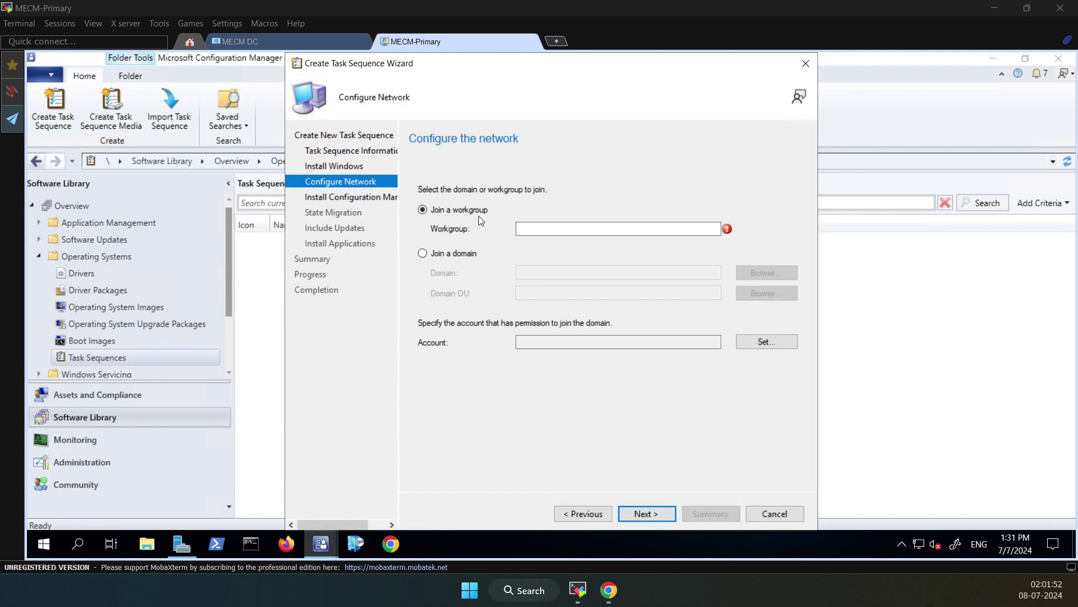
Set the task sequence to join the sikholive.local domain instead of a workgroup
click(577, 230)
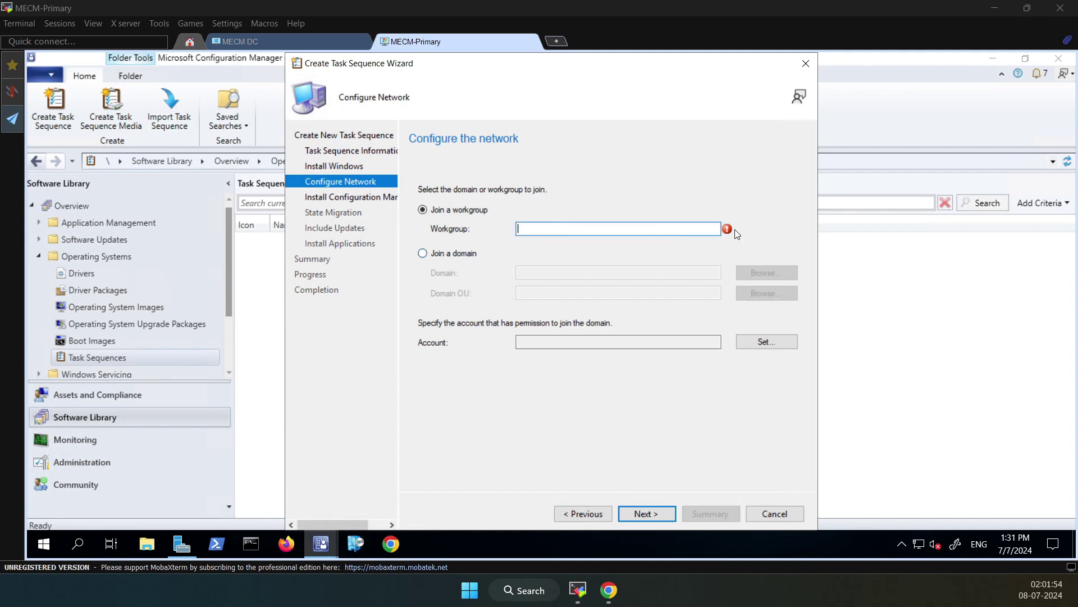
mouse_move(729, 232)
click(450, 255)
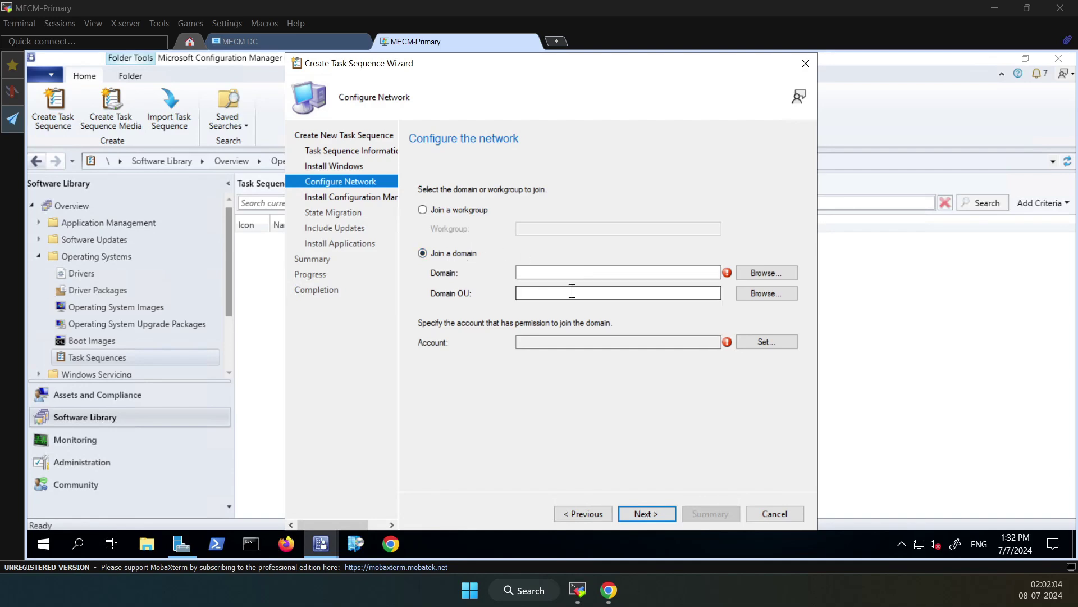
click(751, 273)
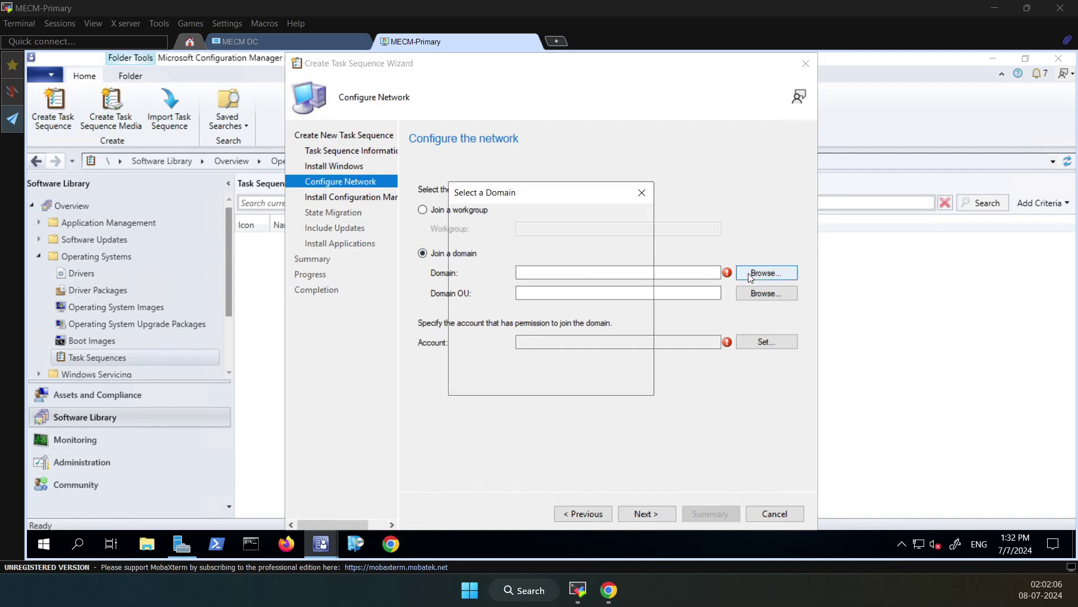
click(473, 248)
click(556, 375)
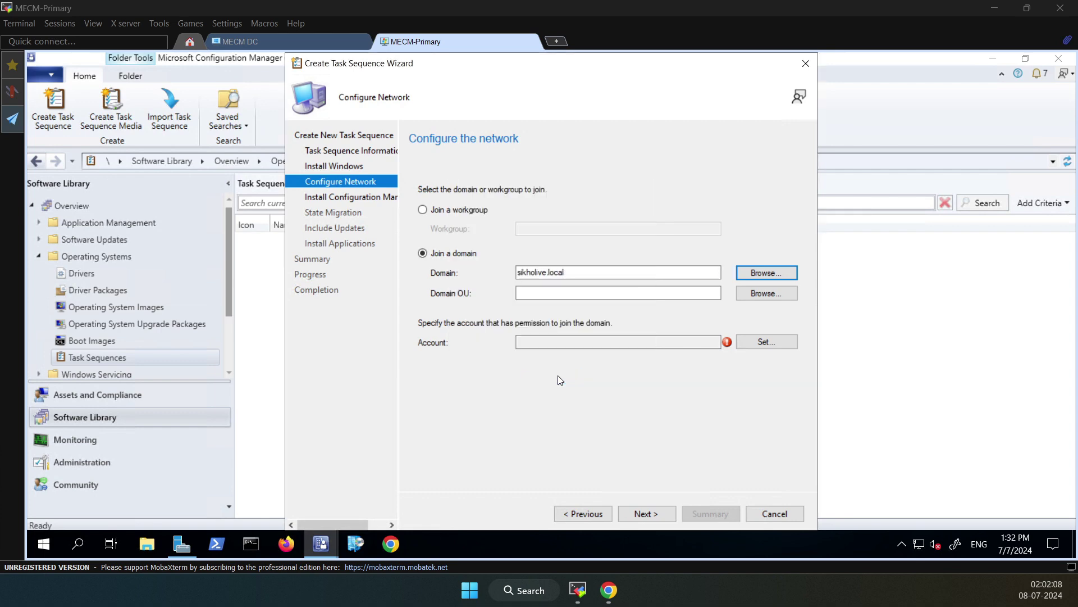
Browse for the Domain OU and select the Computers container
click(759, 294)
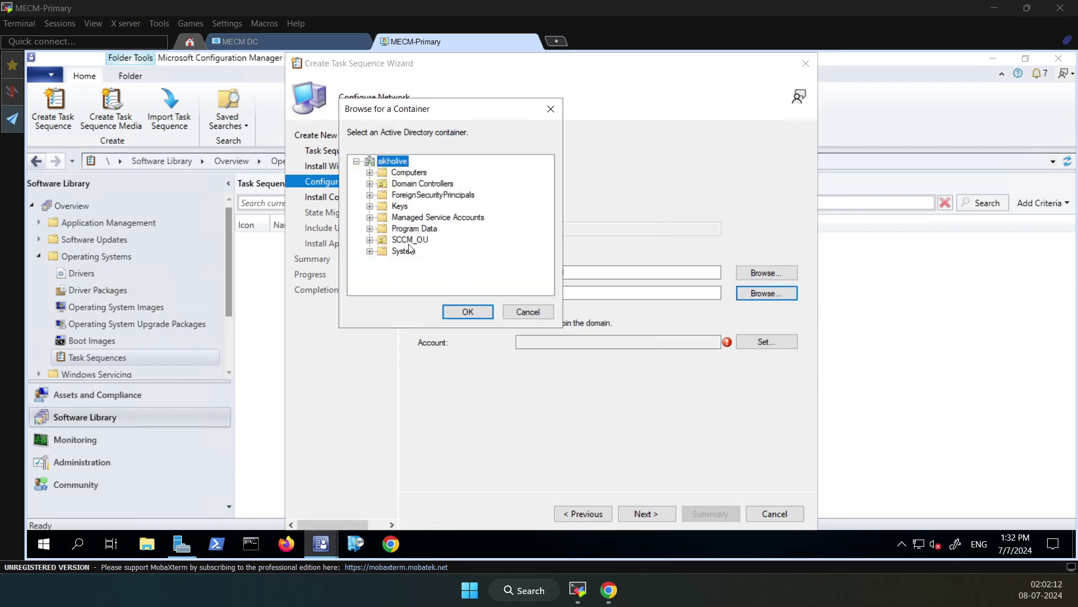
click(403, 173)
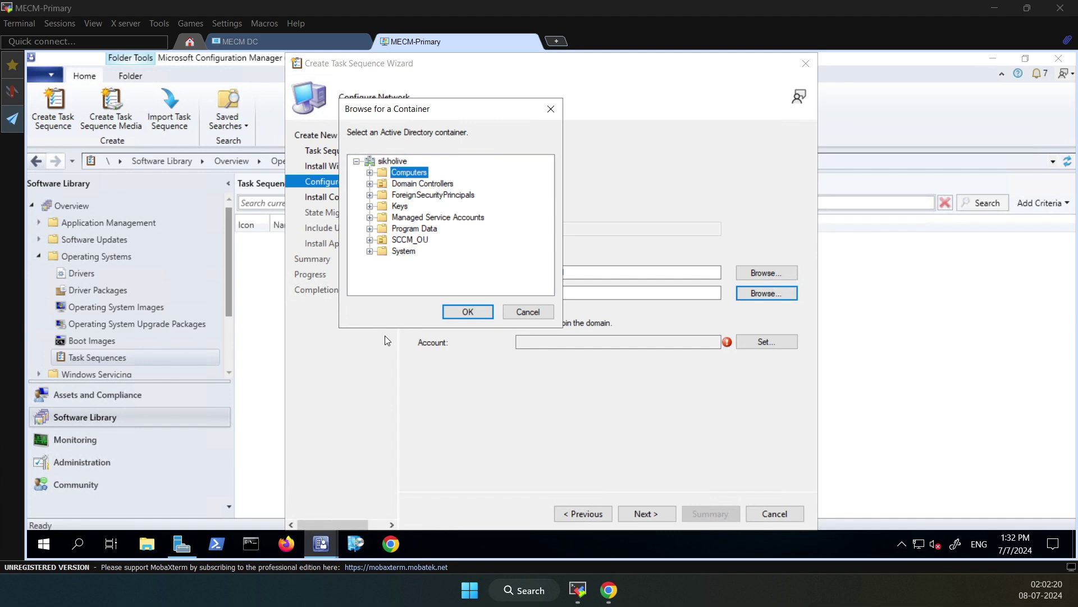
click(369, 172)
On the domain controller, review SCCM_OU's users in Active Directory Users and Computers, then return
click(317, 43)
click(216, 543)
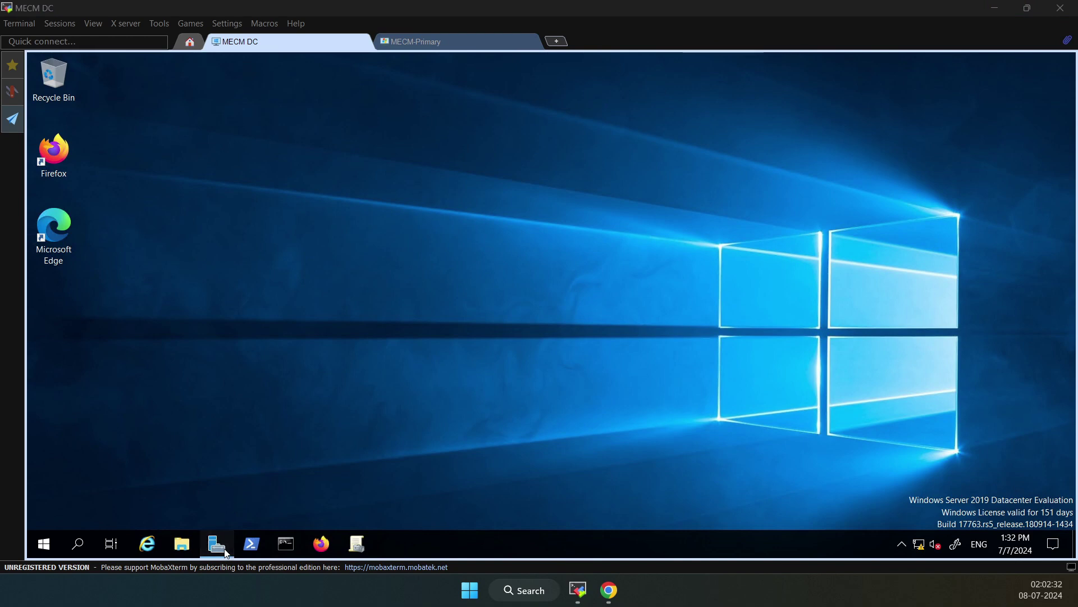
click(974, 91)
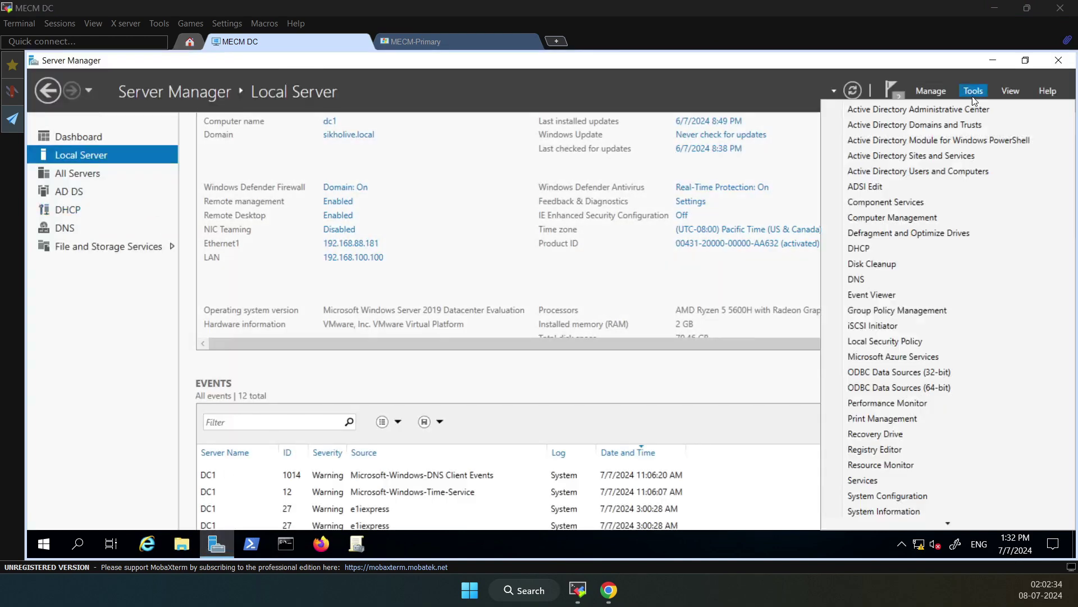
click(199, 203)
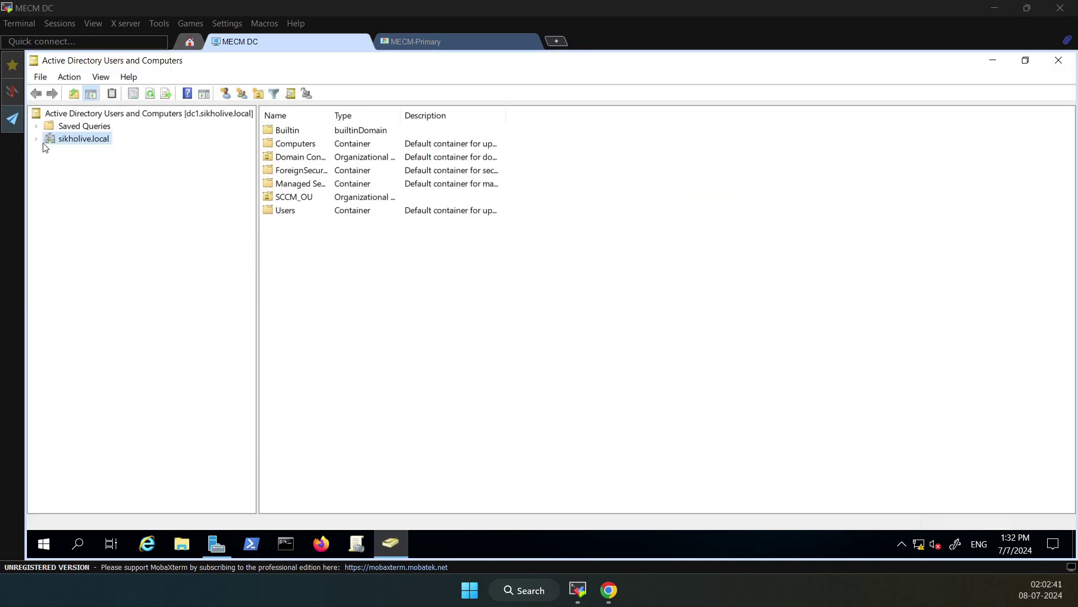
click(36, 138)
click(91, 215)
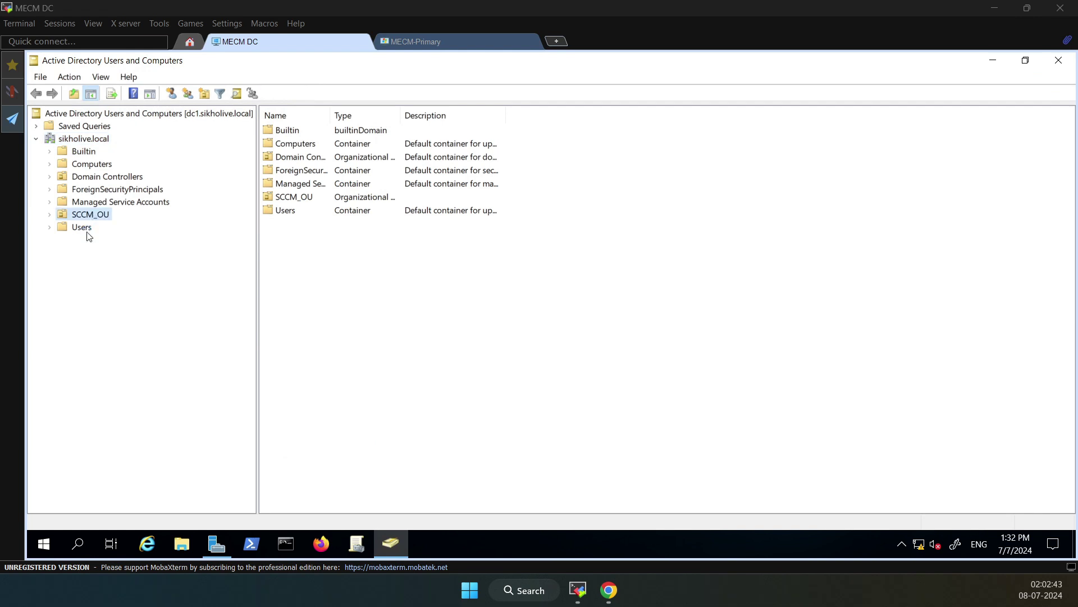
click(405, 42)
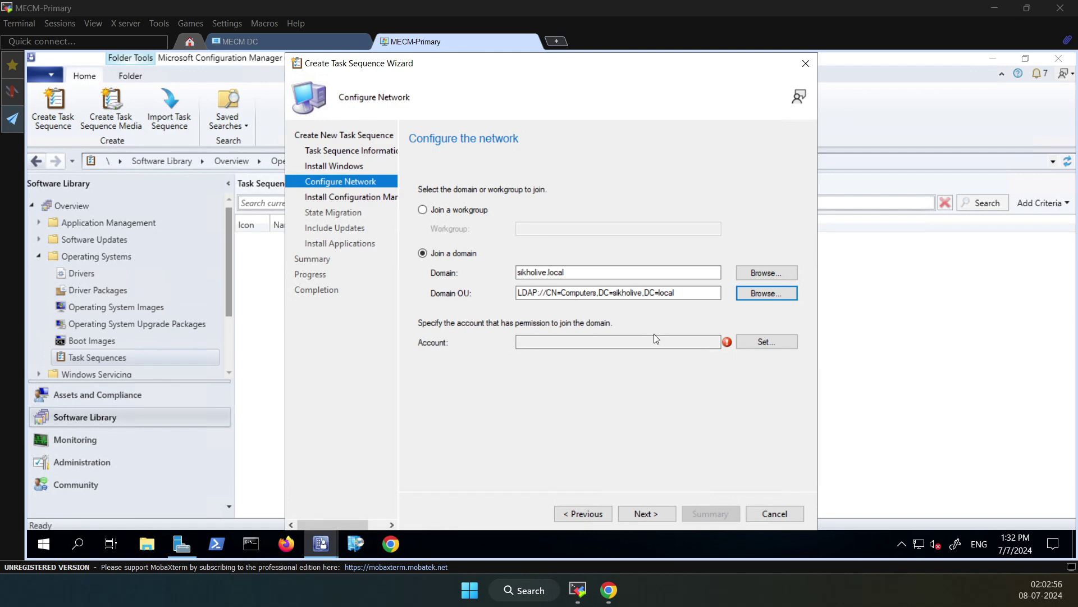
Set pmuser1 as the domain join account, resolving the name with Check Names
click(587, 341)
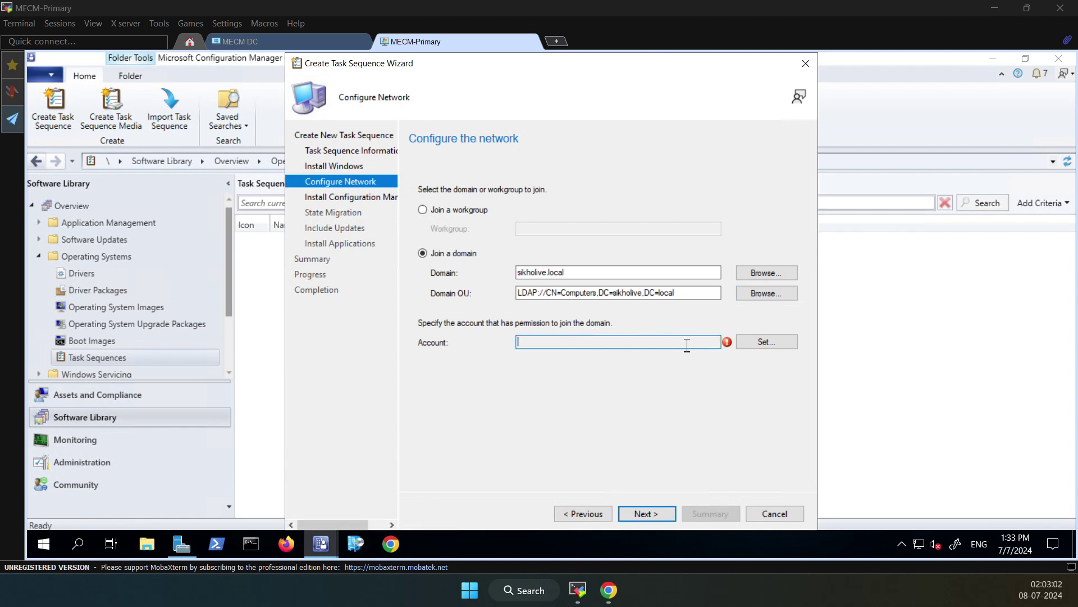
click(764, 343)
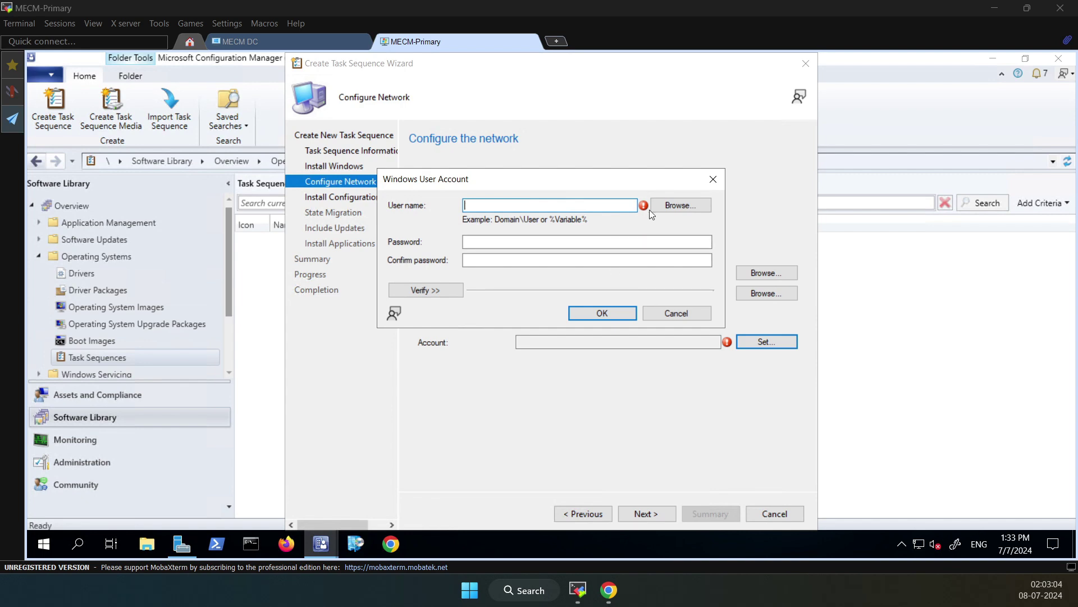
click(680, 206)
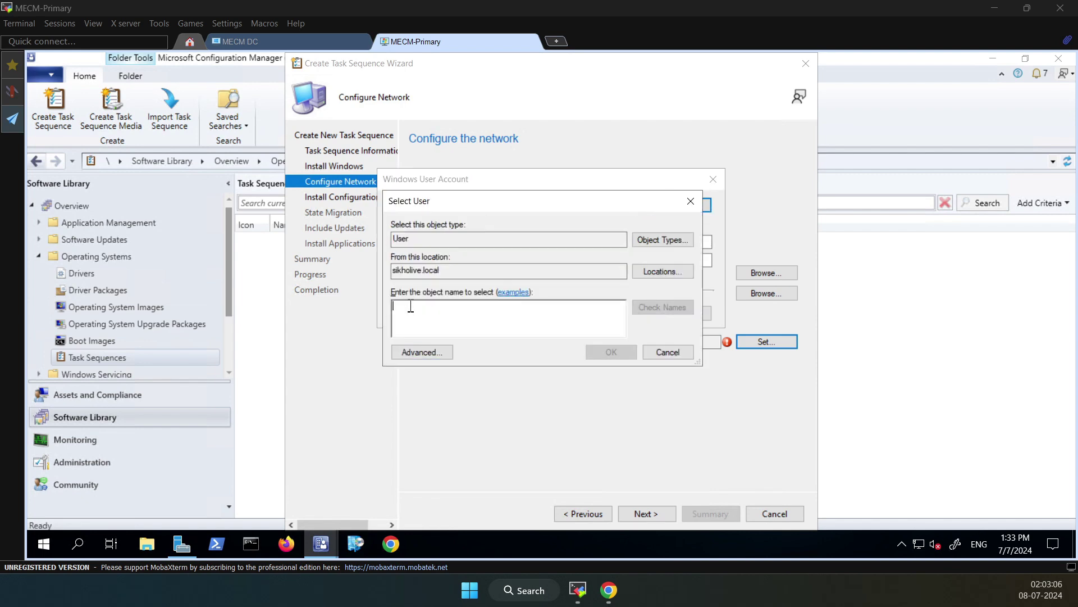
text(pmuse)
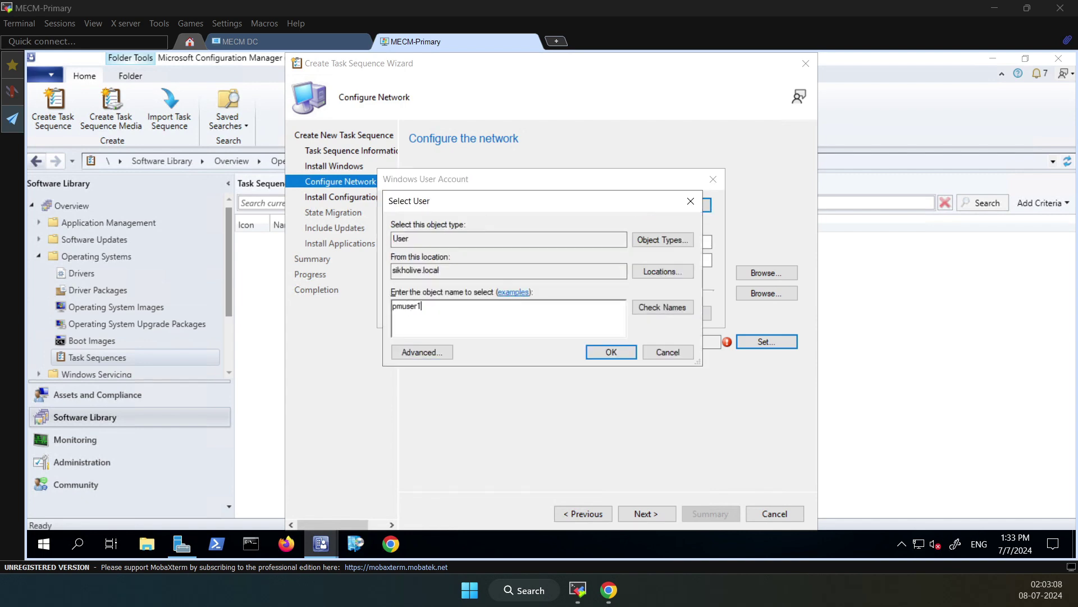
text(r1)
click(638, 307)
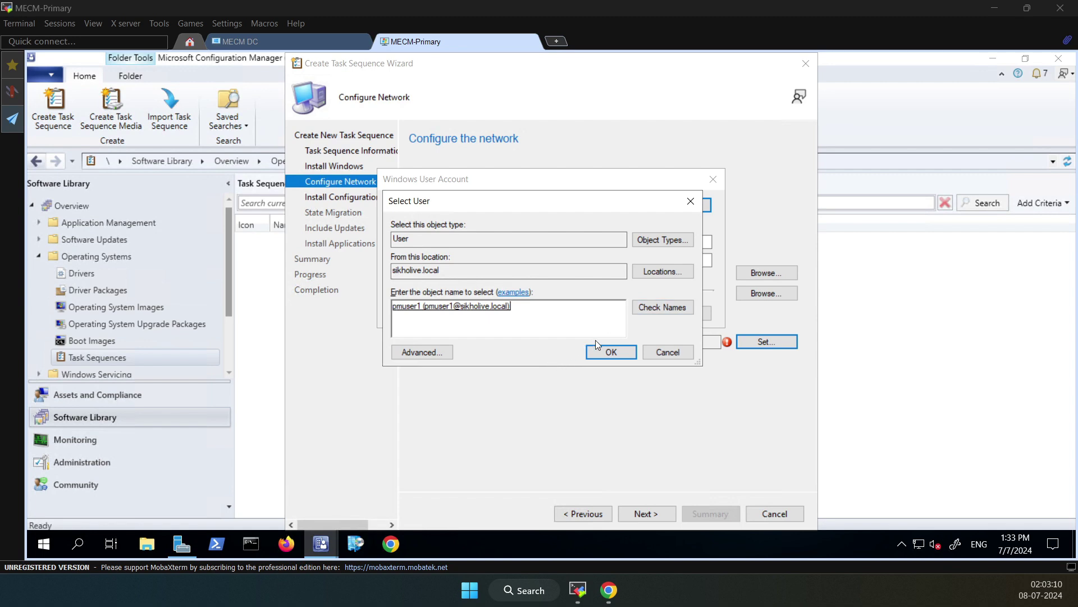
click(599, 352)
Enter the account password, test the domain connection successfully, and save the account
click(497, 241)
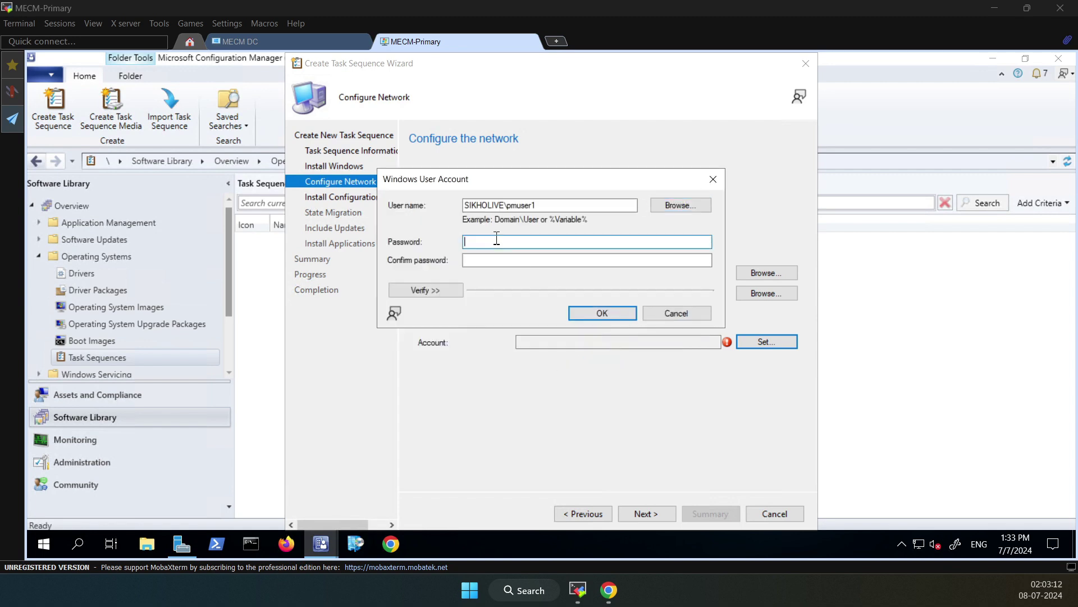
text(•••••)
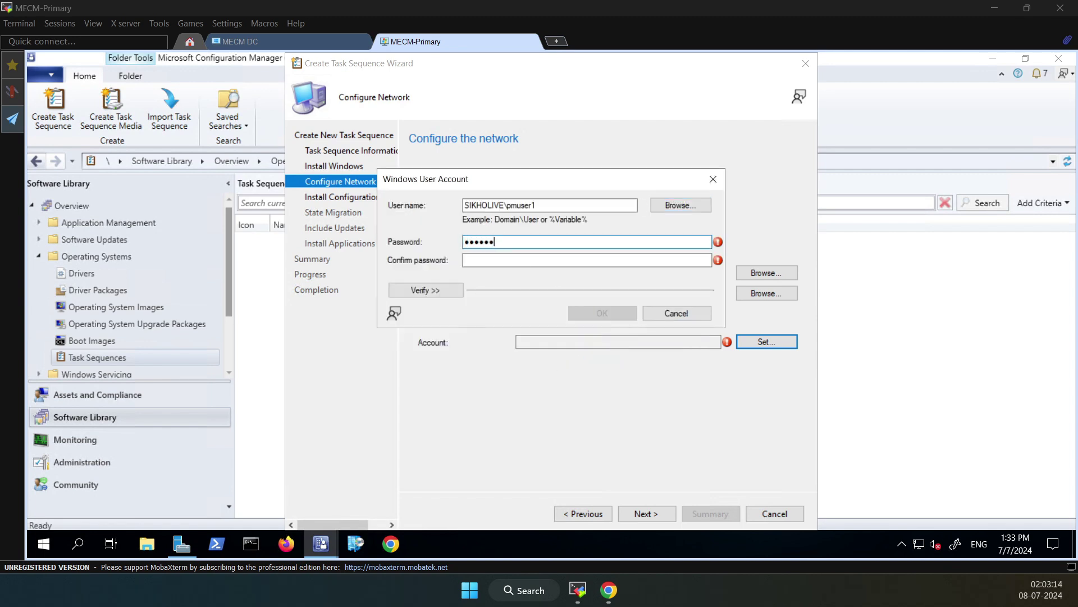
text(••••)
click(465, 259)
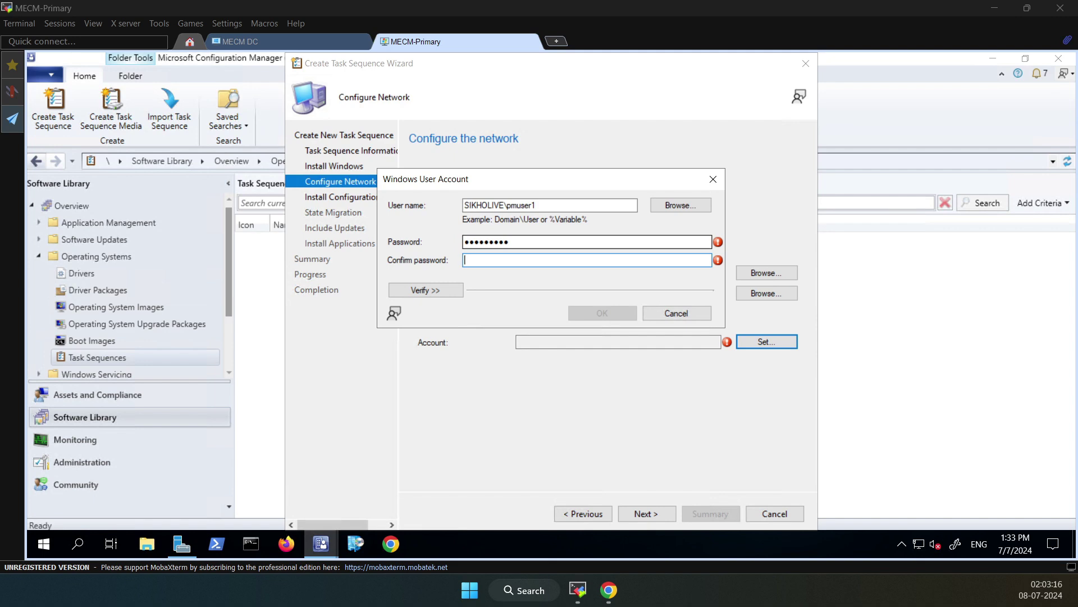
text(•••••••••)
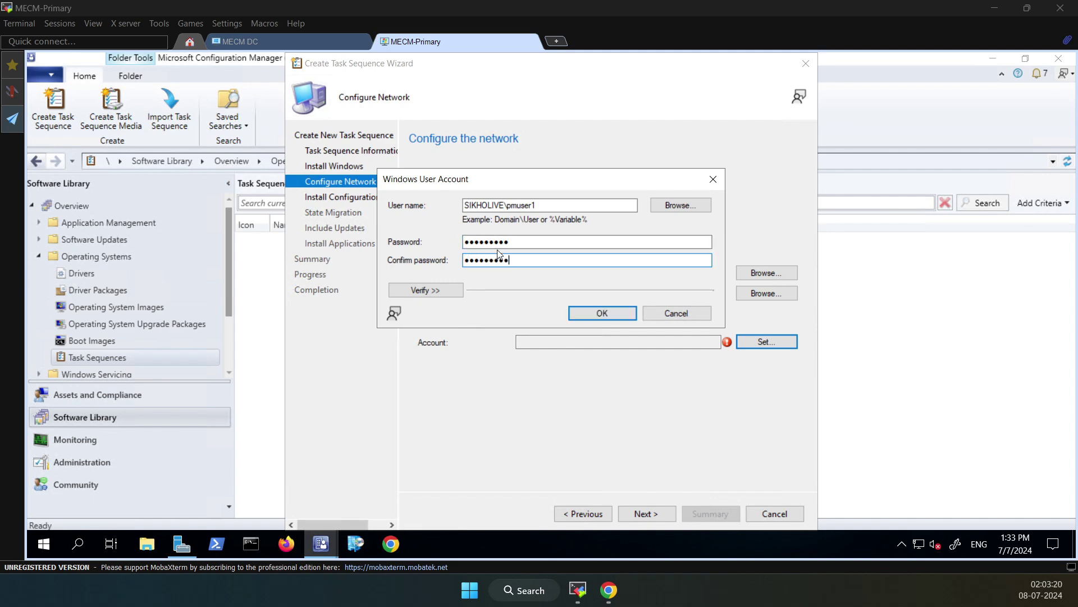
click(449, 291)
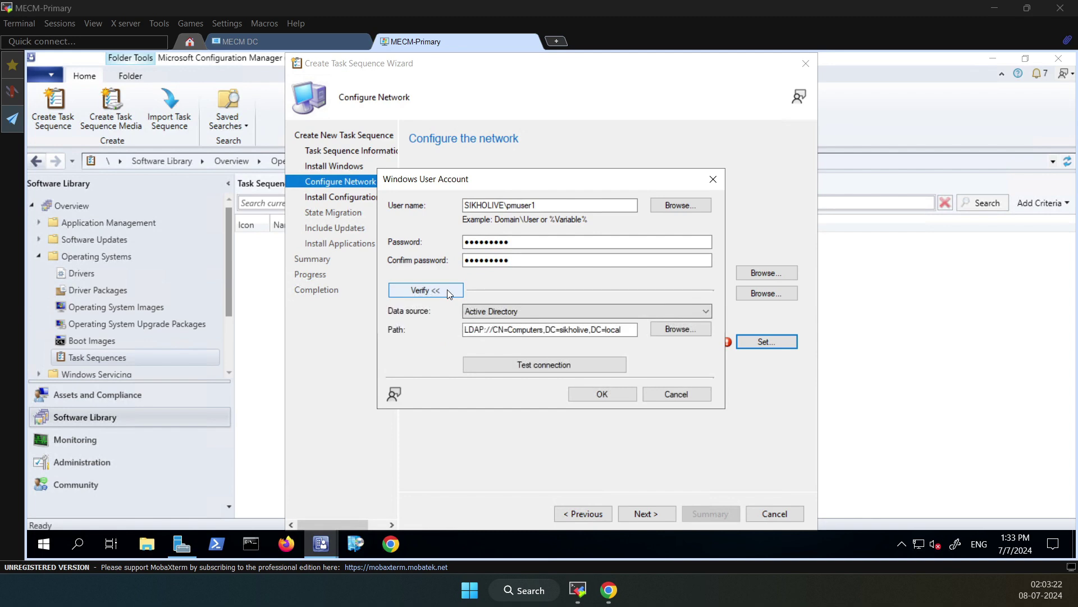
click(528, 364)
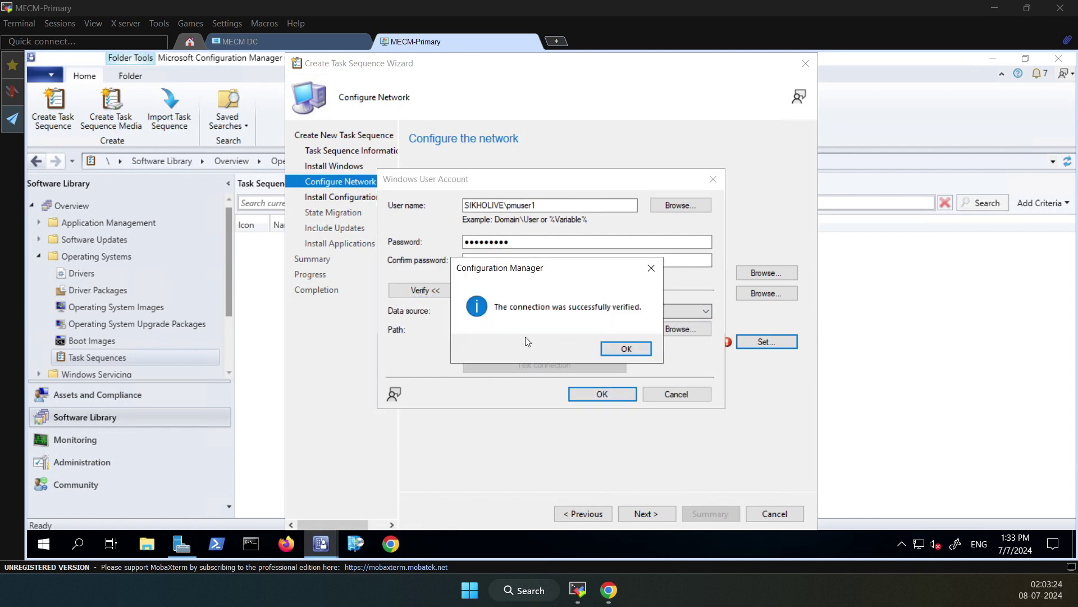
click(628, 355)
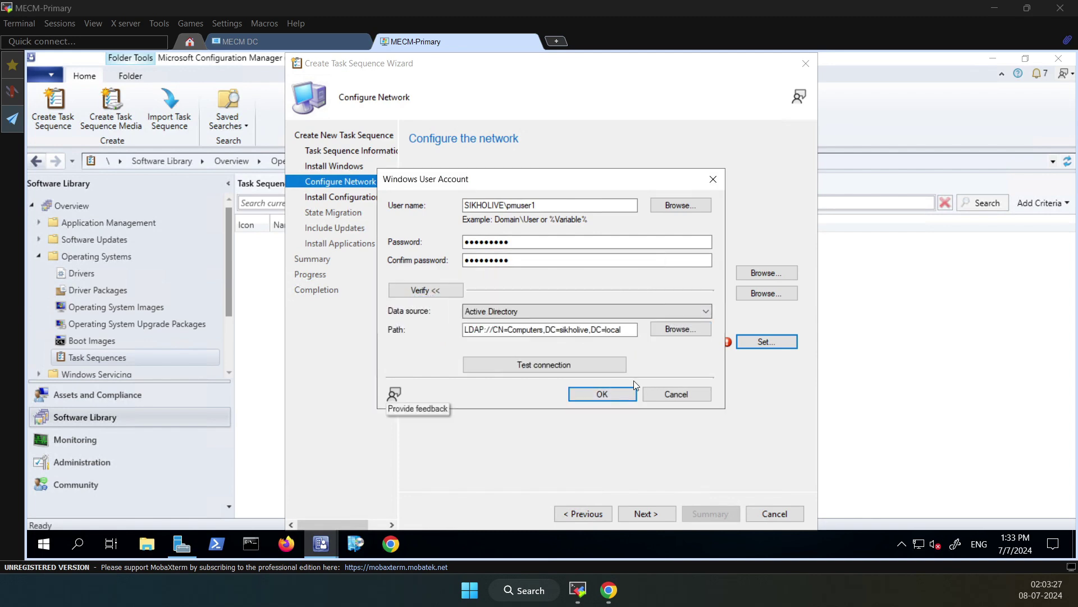
click(602, 394)
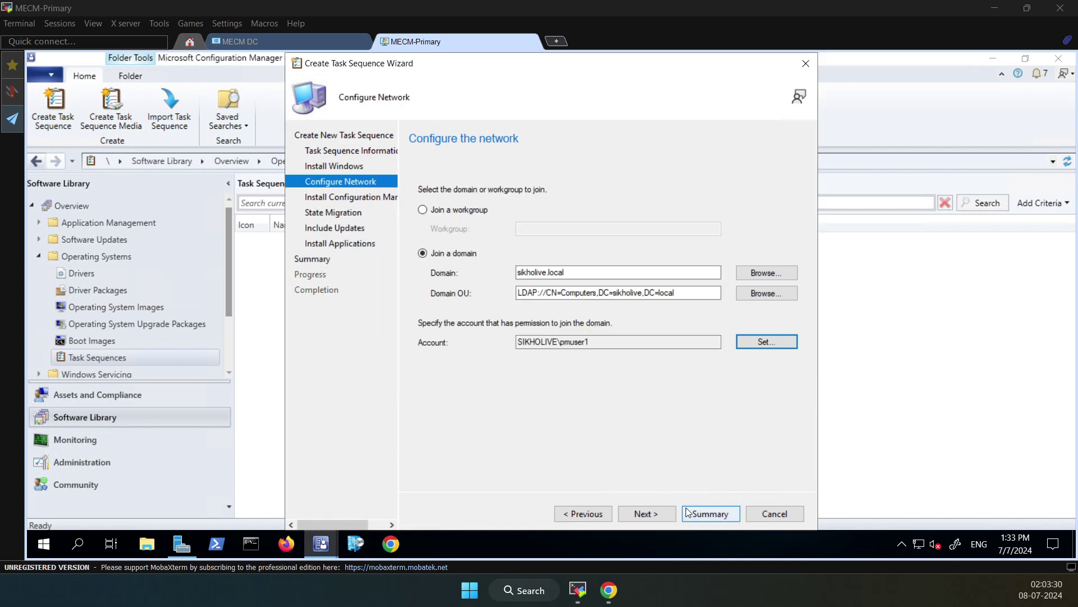
Accept the client package and clear the user-state, network and Windows settings captures
click(648, 512)
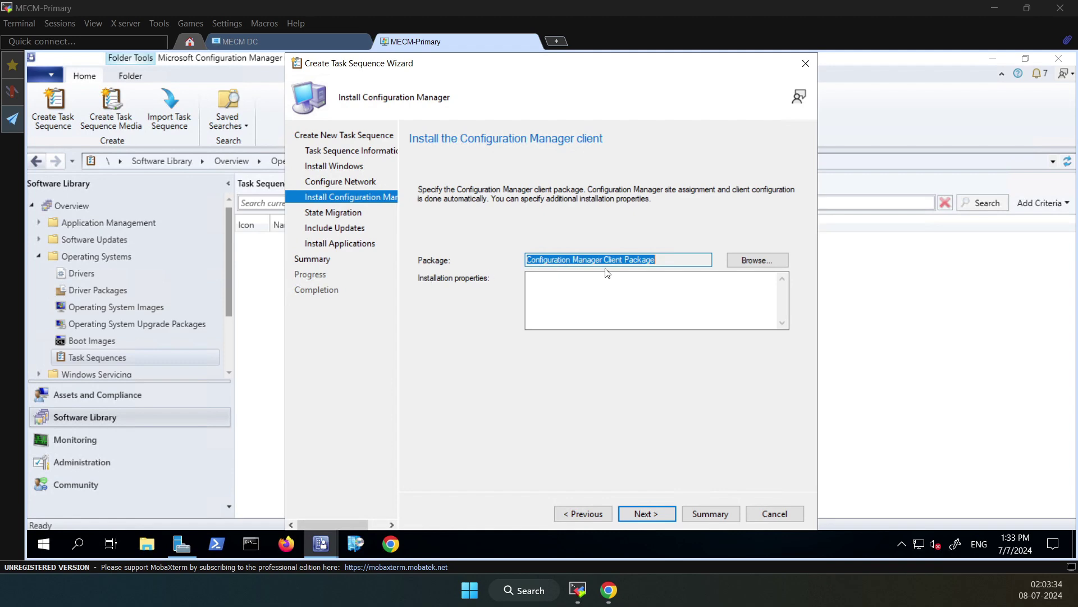
click(735, 265)
click(655, 516)
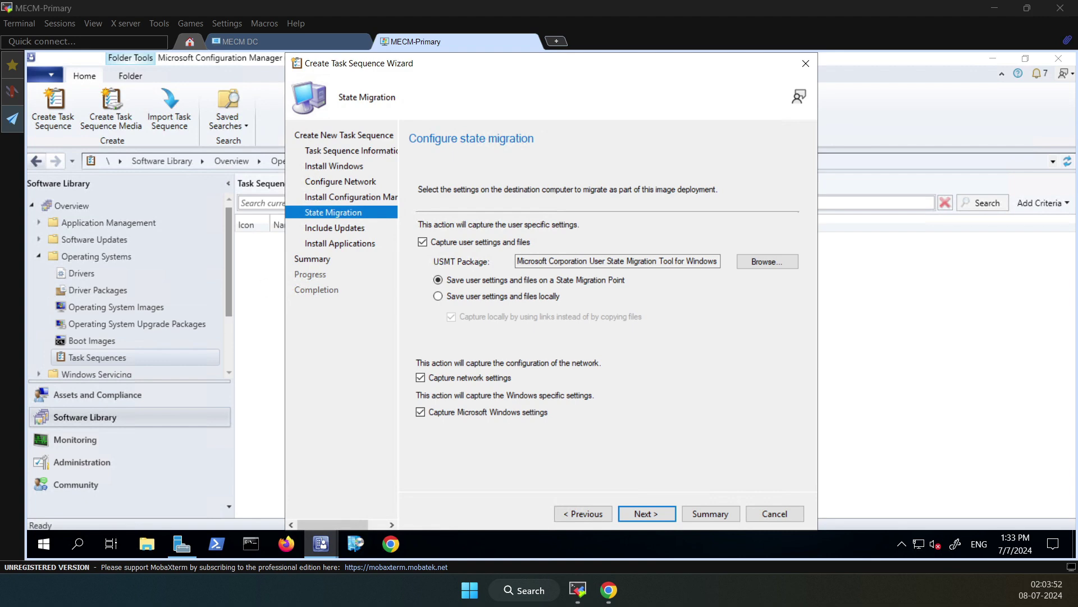
click(423, 243)
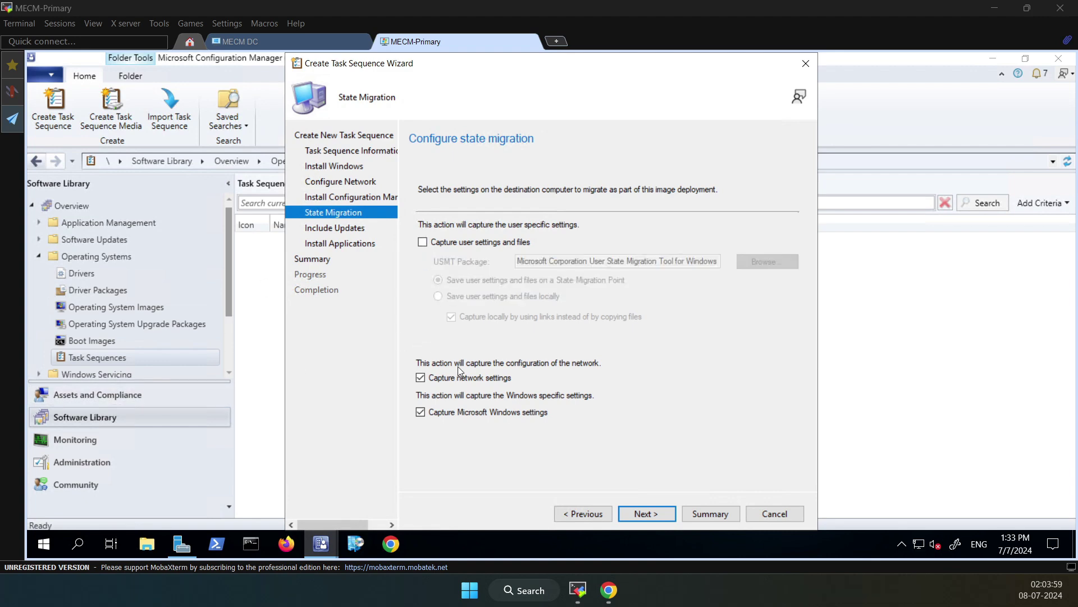
click(421, 378)
click(425, 412)
Keep 'Do not install any software updates' and bring up Software Center
click(638, 515)
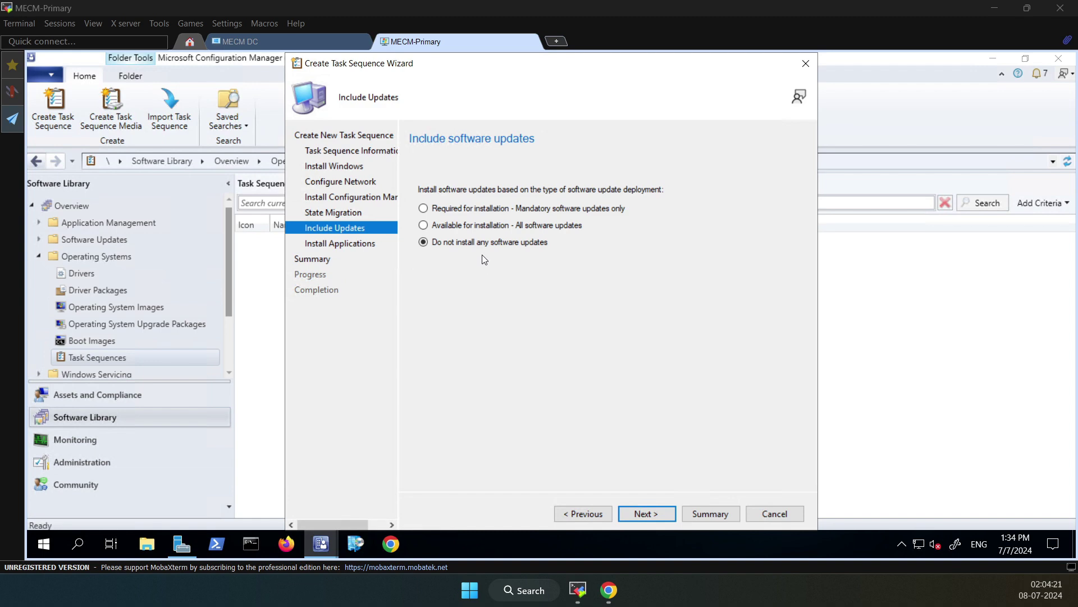
click(629, 512)
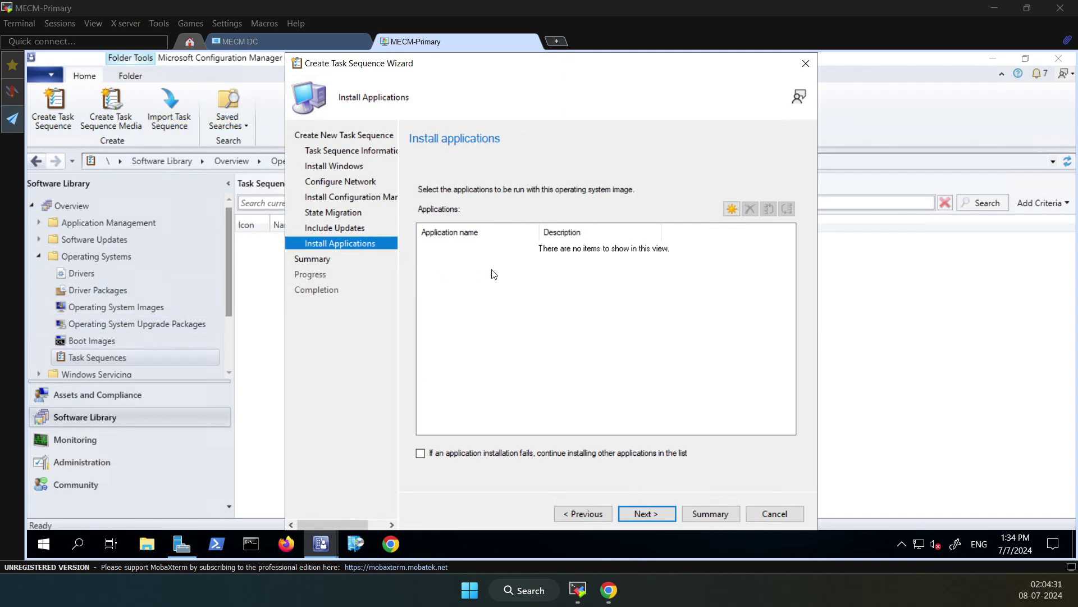
click(349, 546)
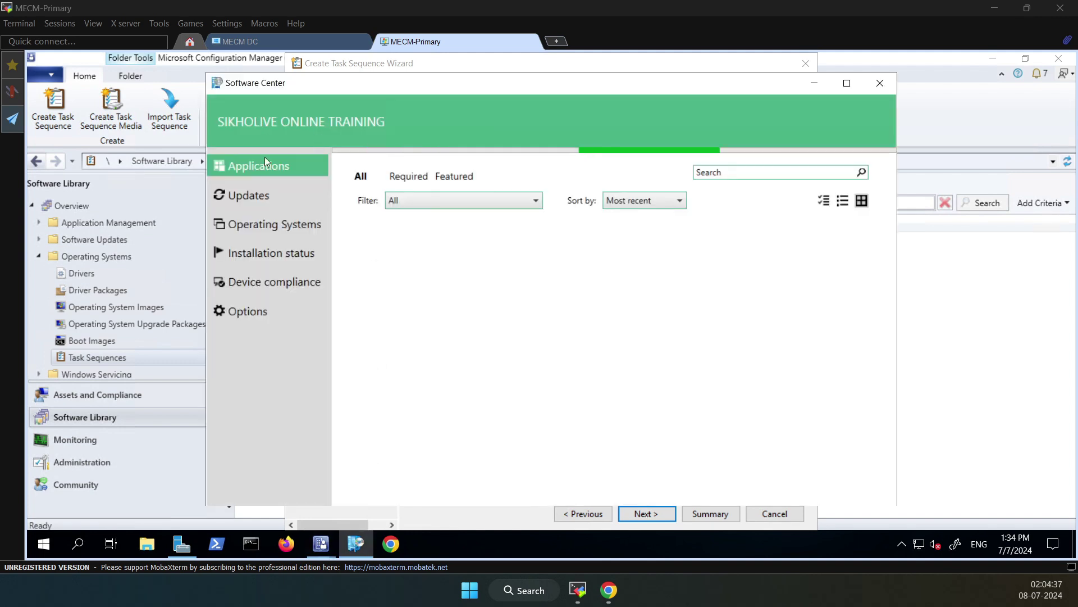
View the Mozilla Firefox and Google Chrome details in Software Center
click(400, 315)
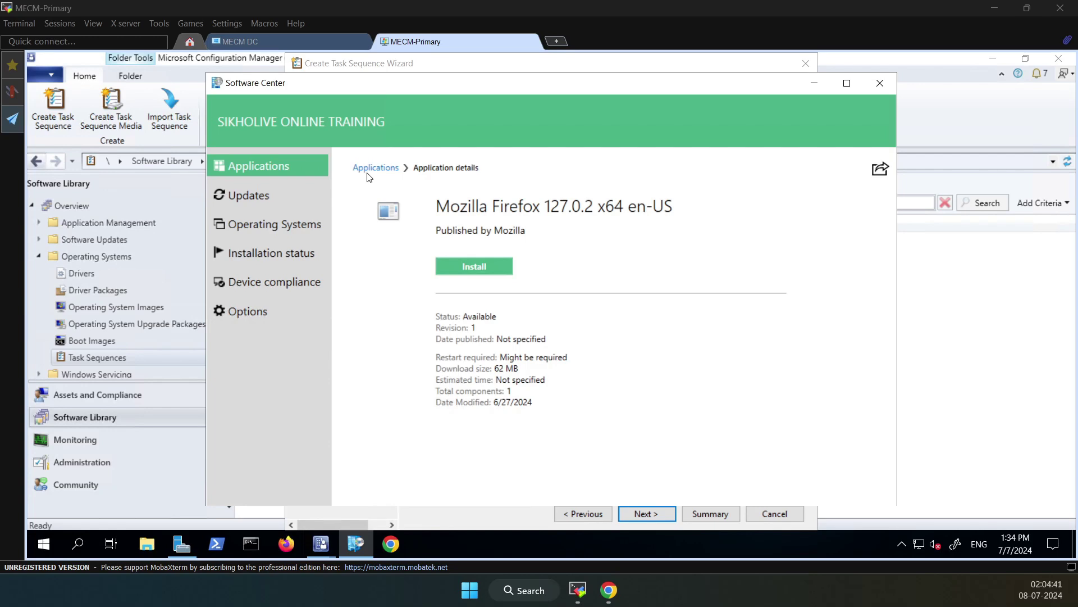
click(386, 174)
click(476, 316)
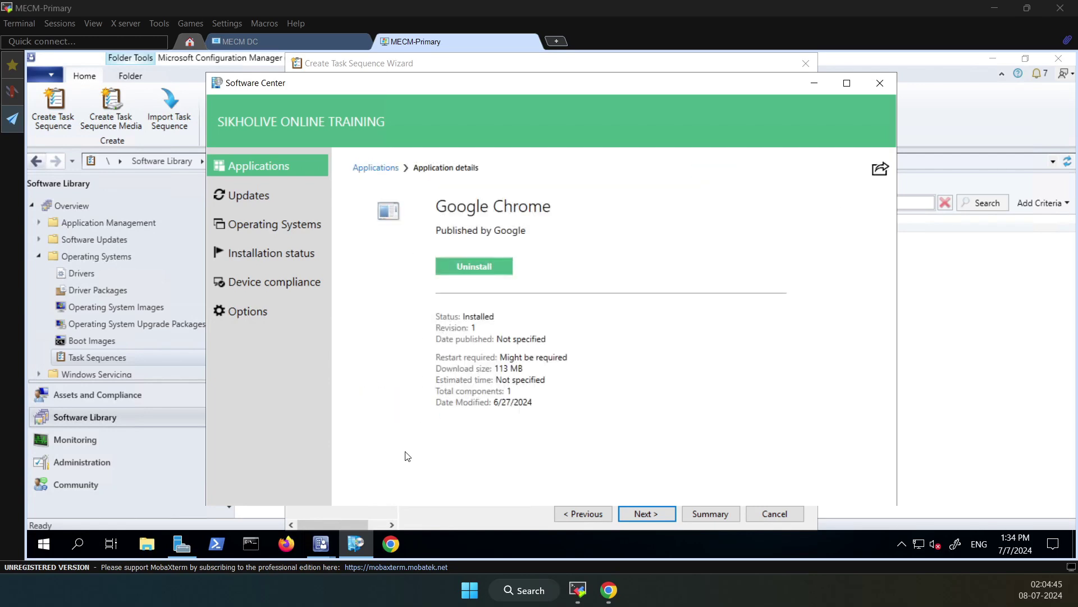
Return to the wizard without cancelling and close the application picker without adding apps
click(775, 513)
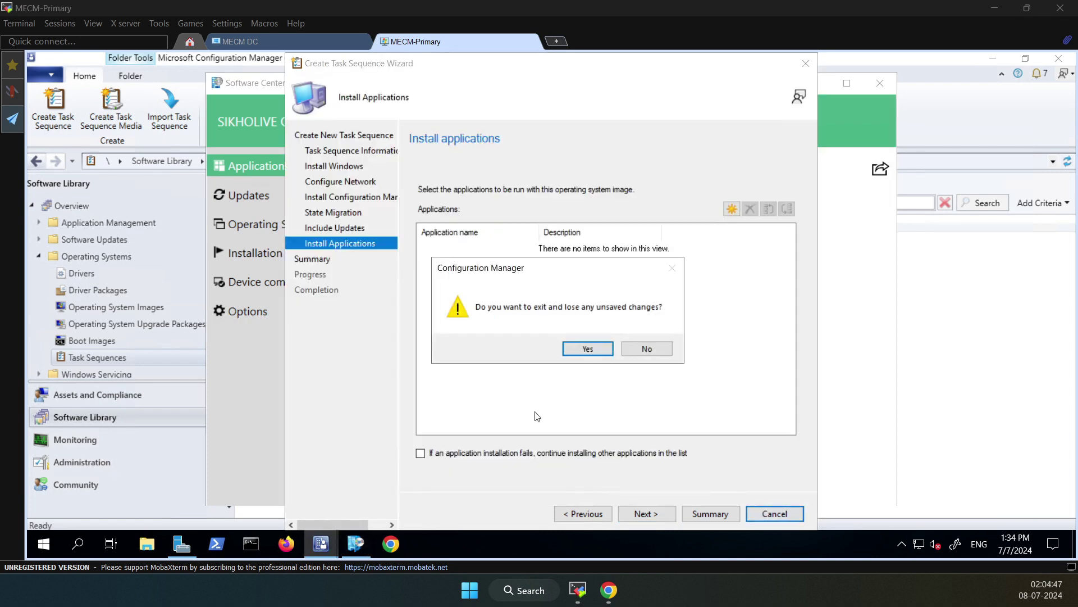
click(646, 348)
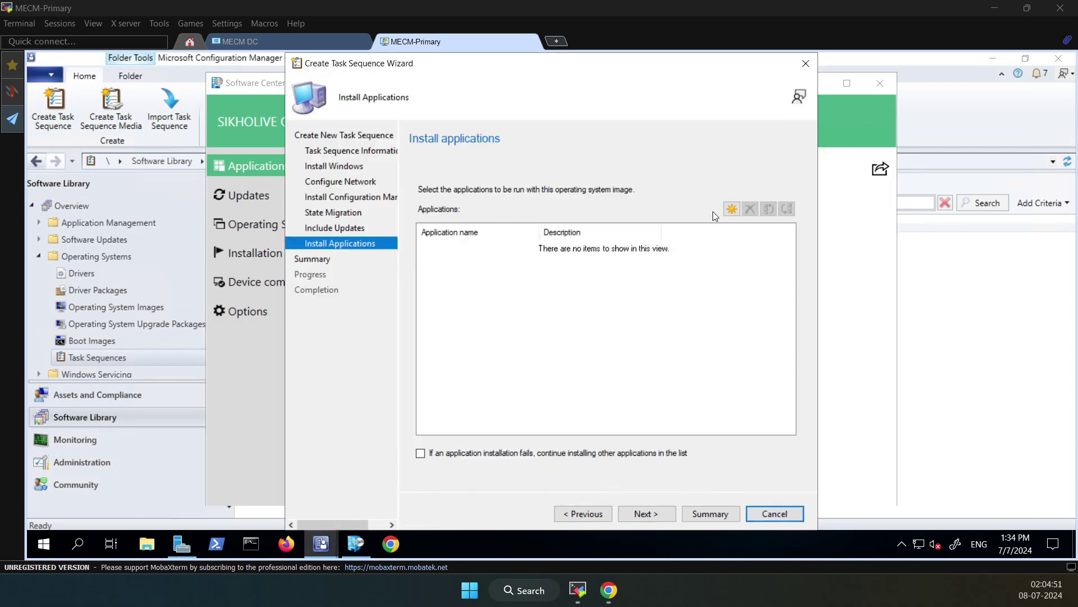
click(731, 209)
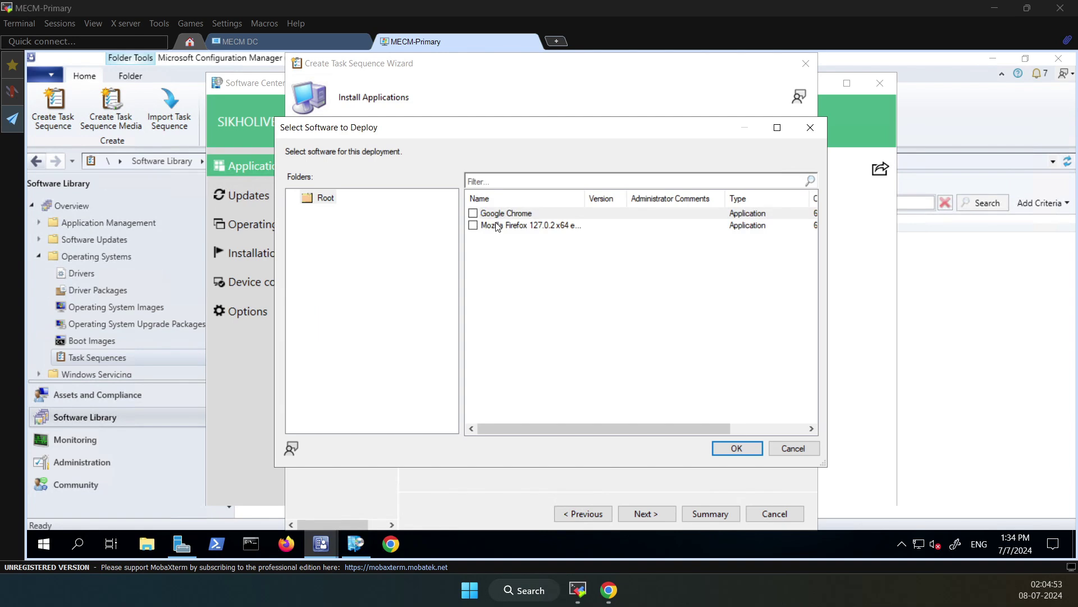
click(497, 212)
click(503, 226)
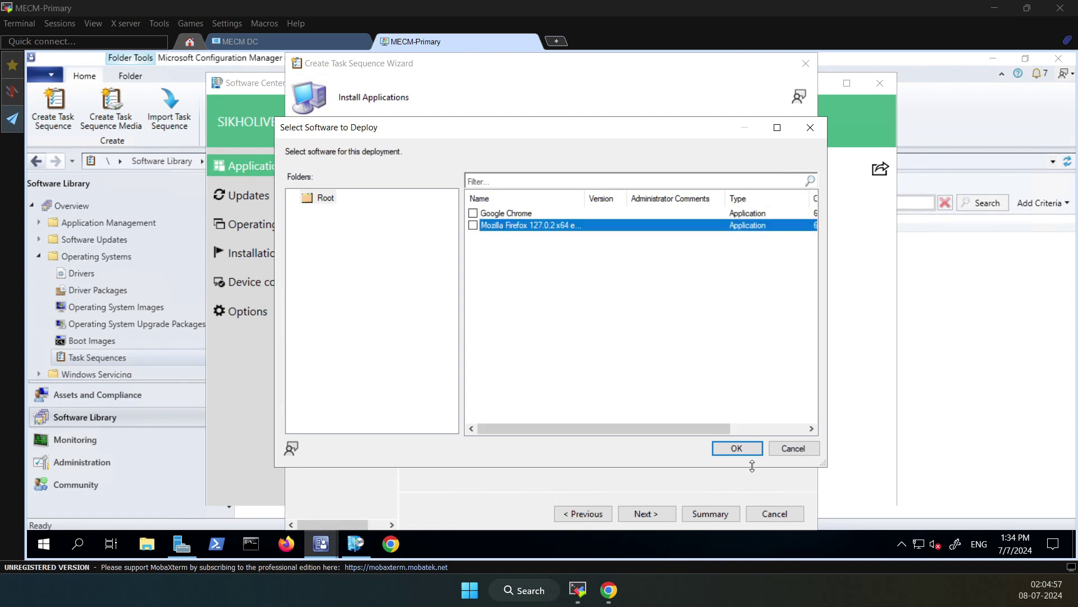
click(792, 449)
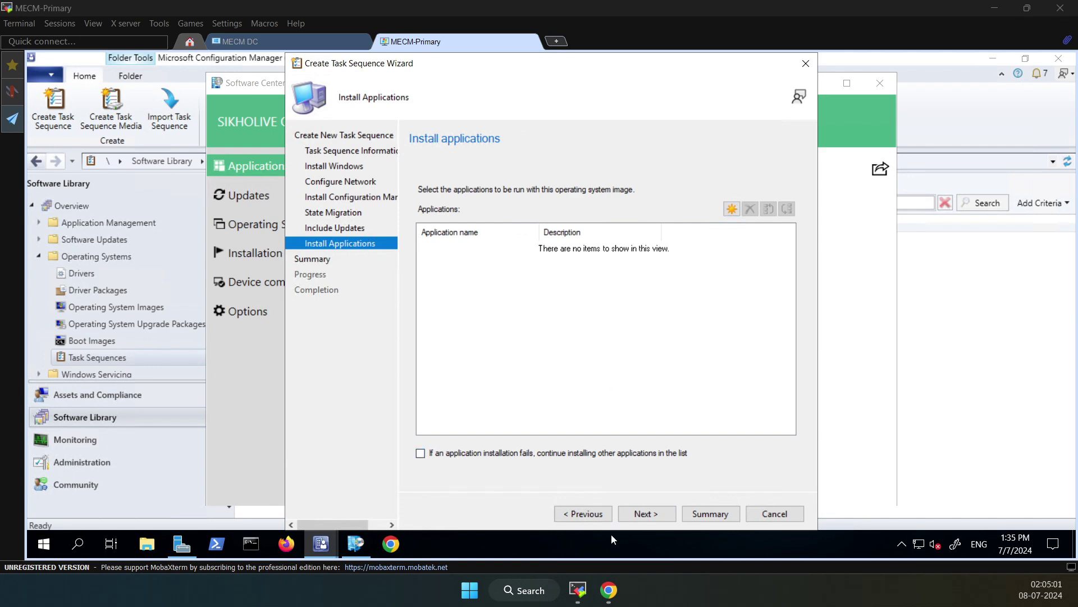
Review the summary, create Task Sequence 3, and close the finished wizard
click(649, 512)
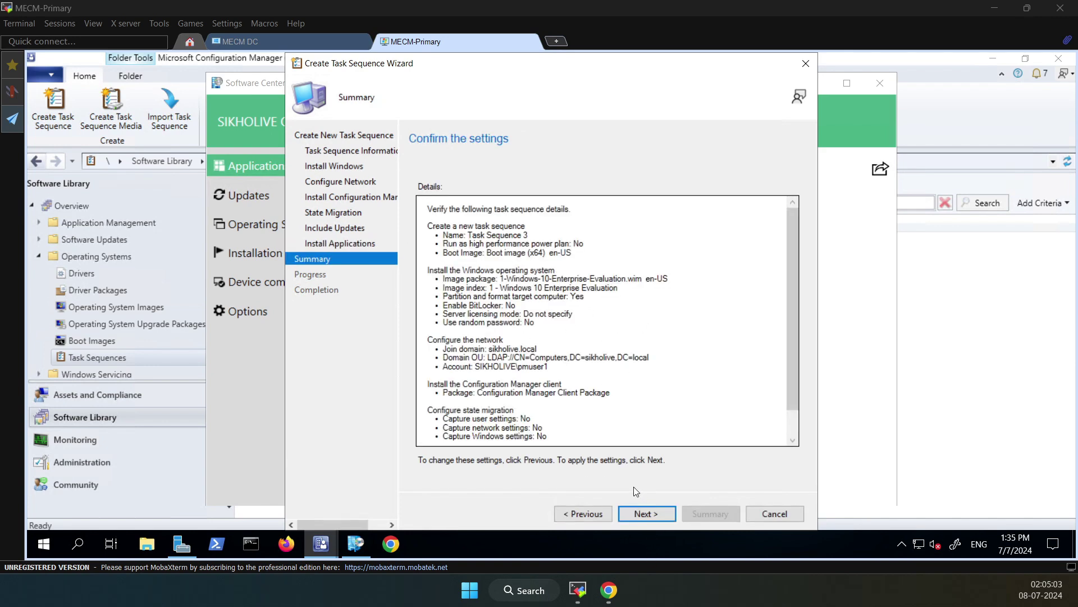
scroll(504, 286, down, 1)
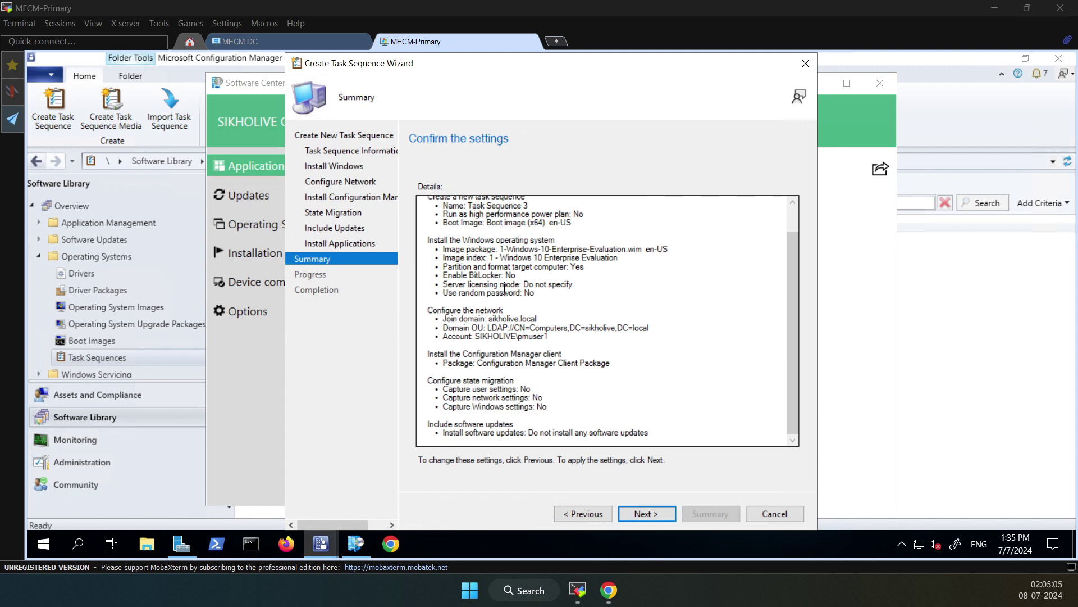
click(649, 512)
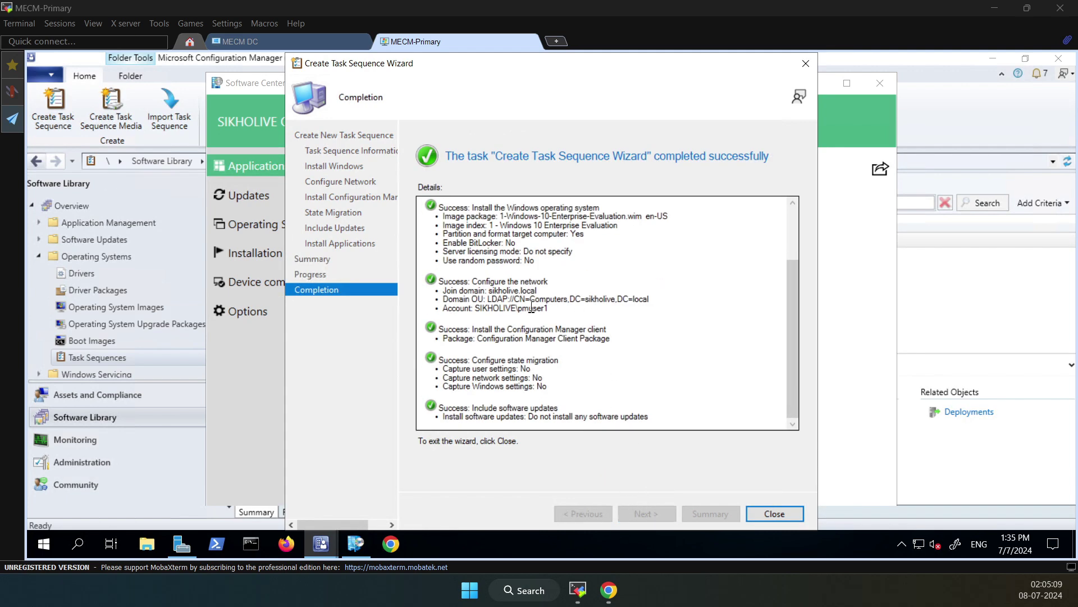
click(769, 513)
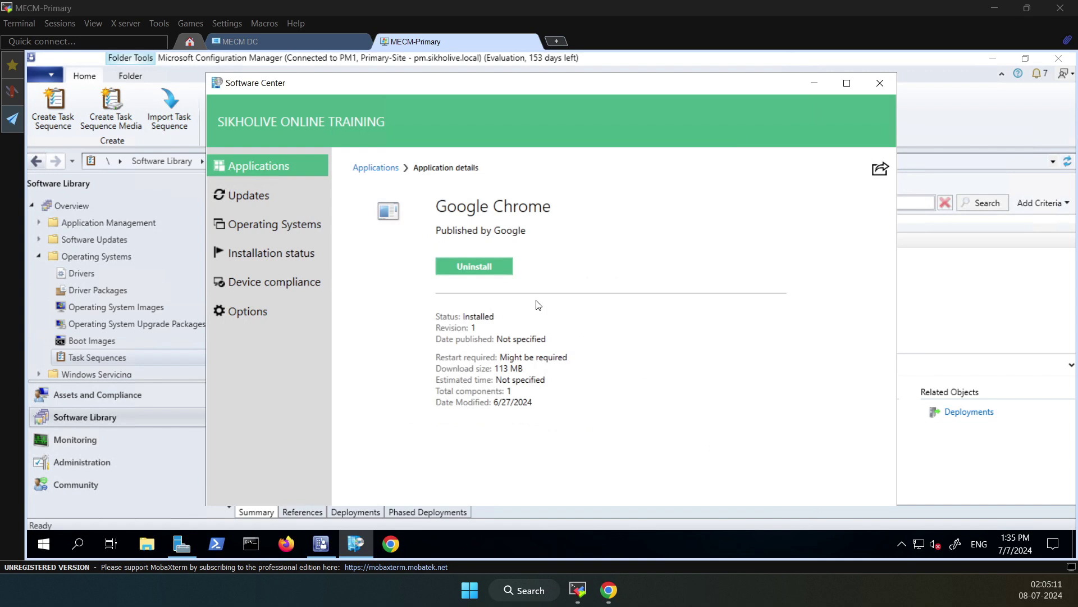
Close Software Center and check Task Sequence 3's Deployments tab, which lists none
click(880, 84)
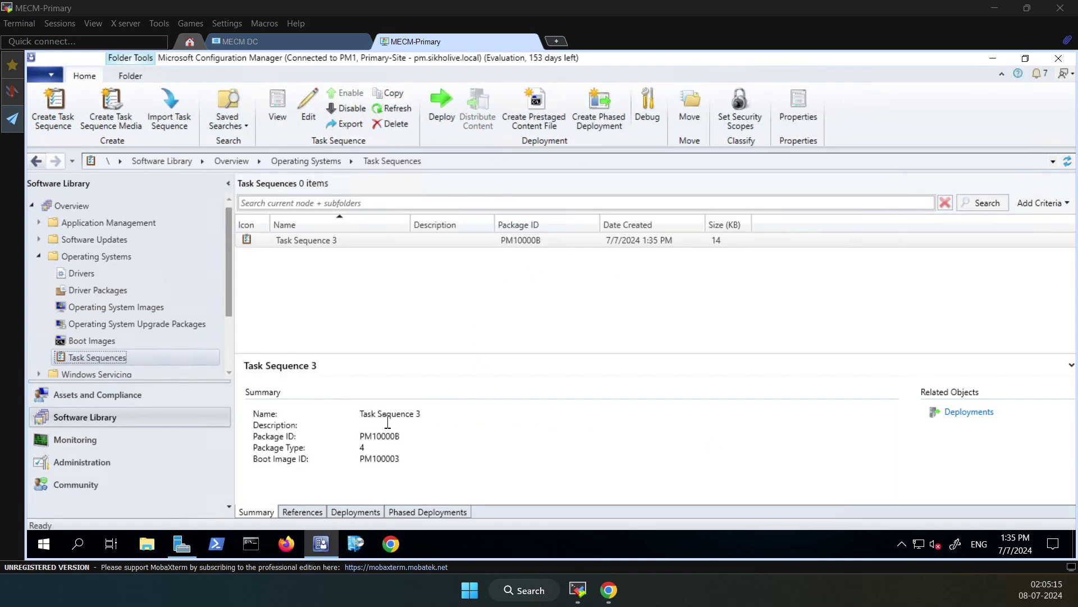
click(324, 241)
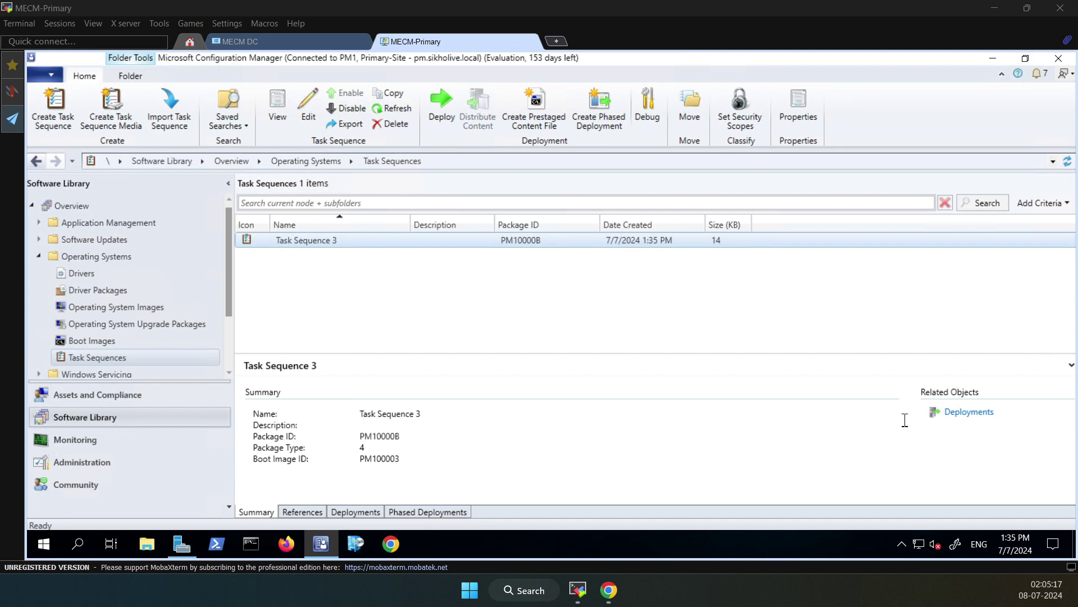
click(303, 512)
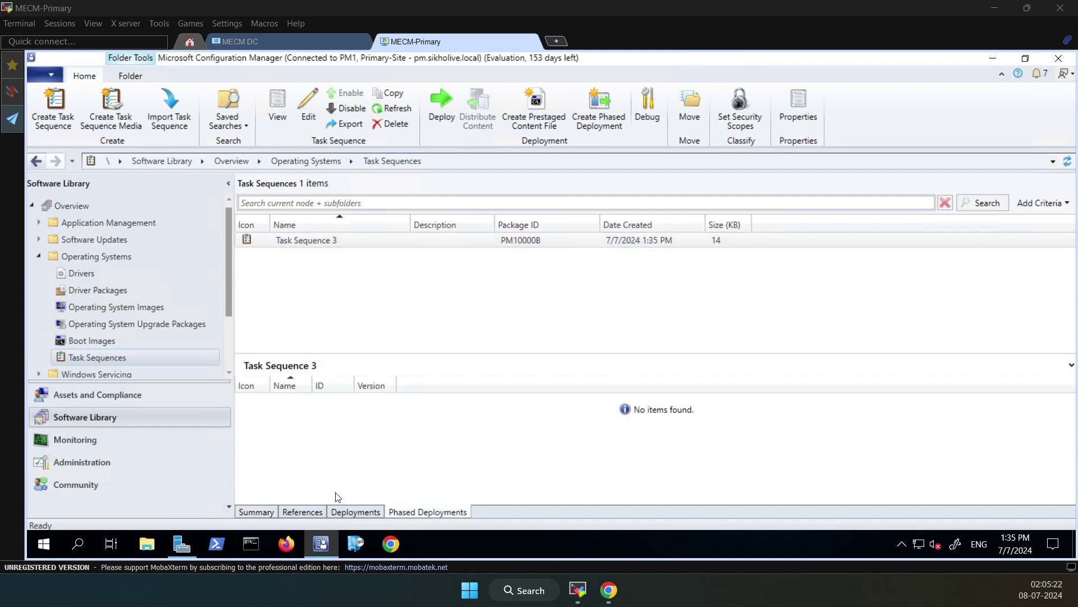
click(258, 514)
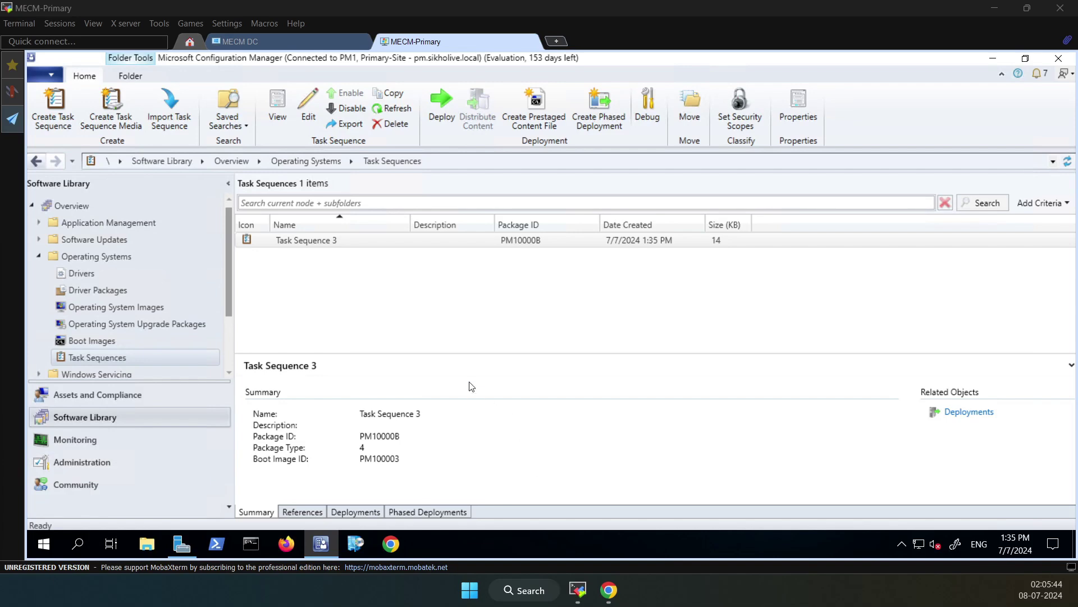
click(294, 246)
click(355, 511)
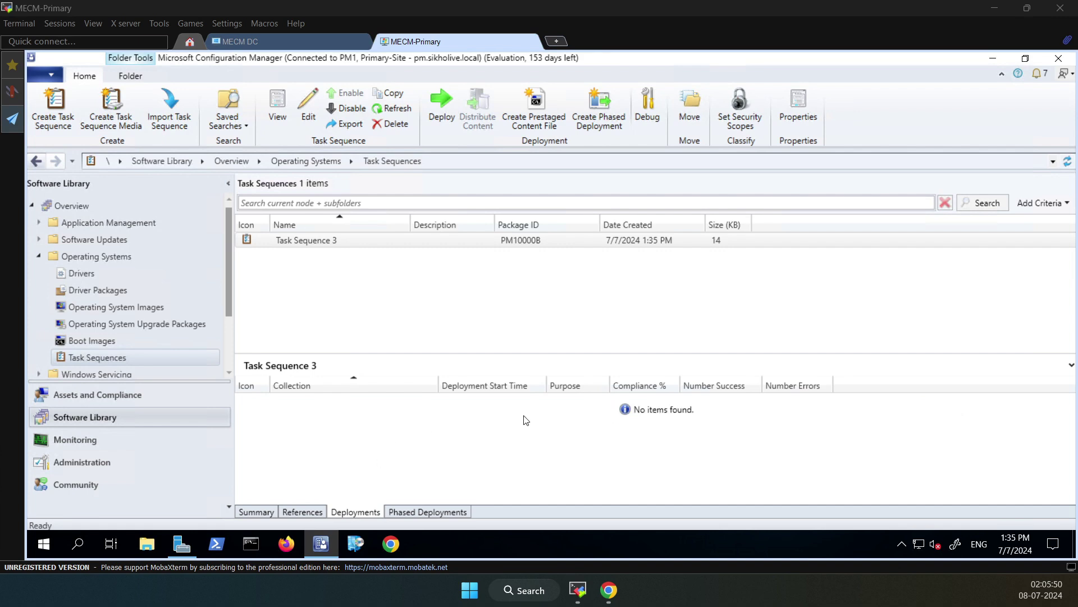
right_click(349, 246)
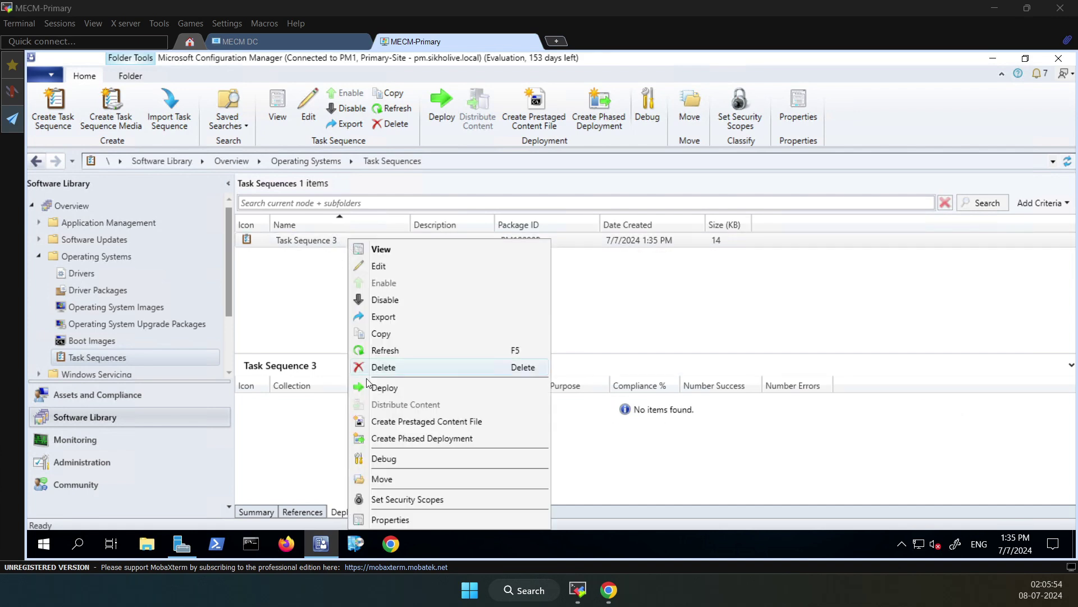
Deploy Task Sequence 3 to the All Unknown Computers collection, past the high-risk warning
click(383, 388)
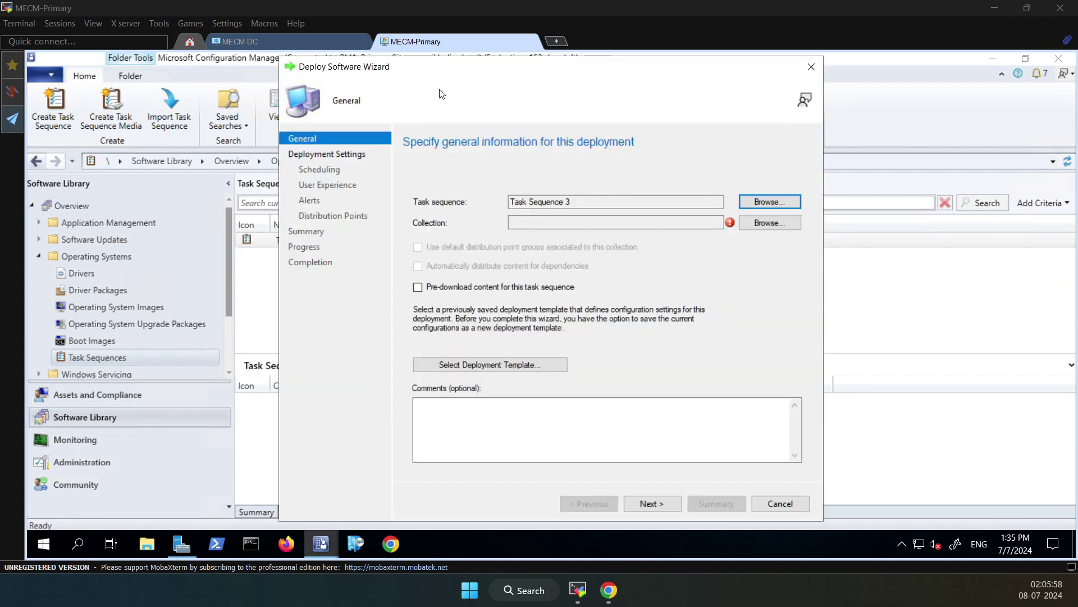
drag(410, 65, 383, 67)
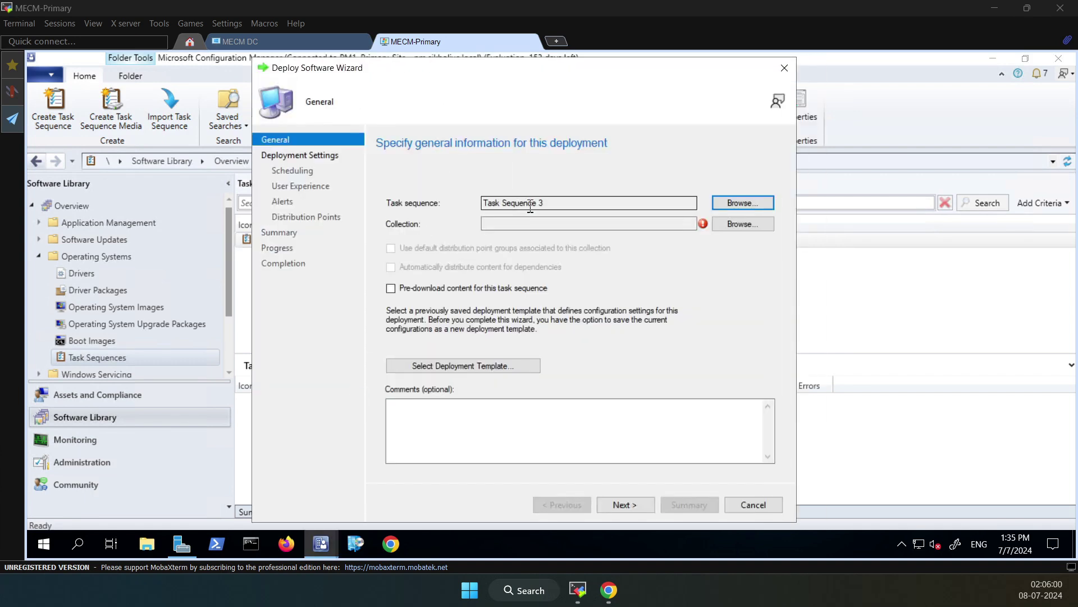
click(561, 203)
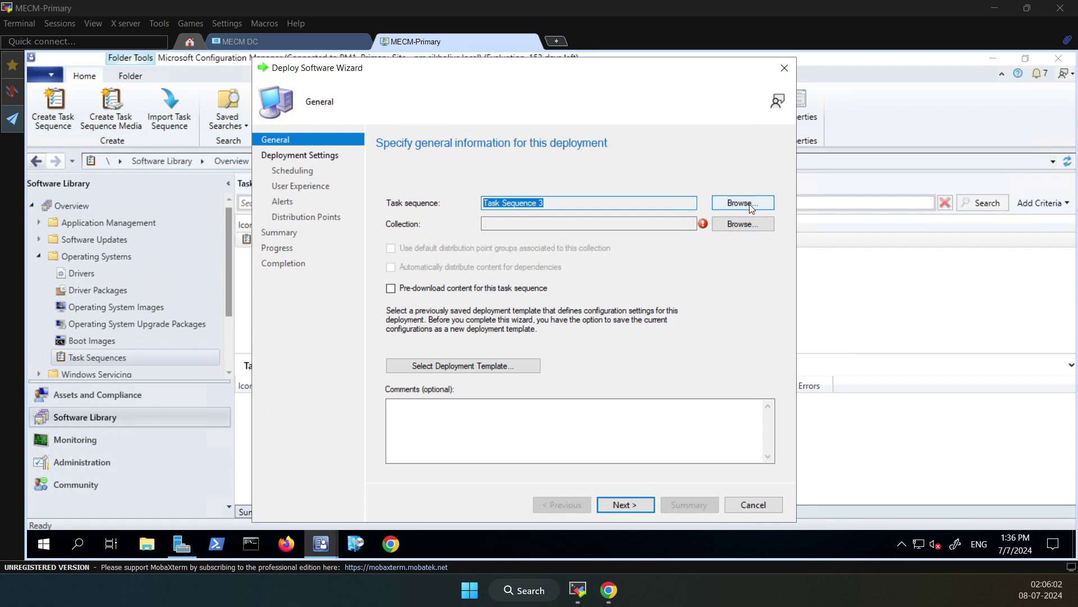
click(732, 225)
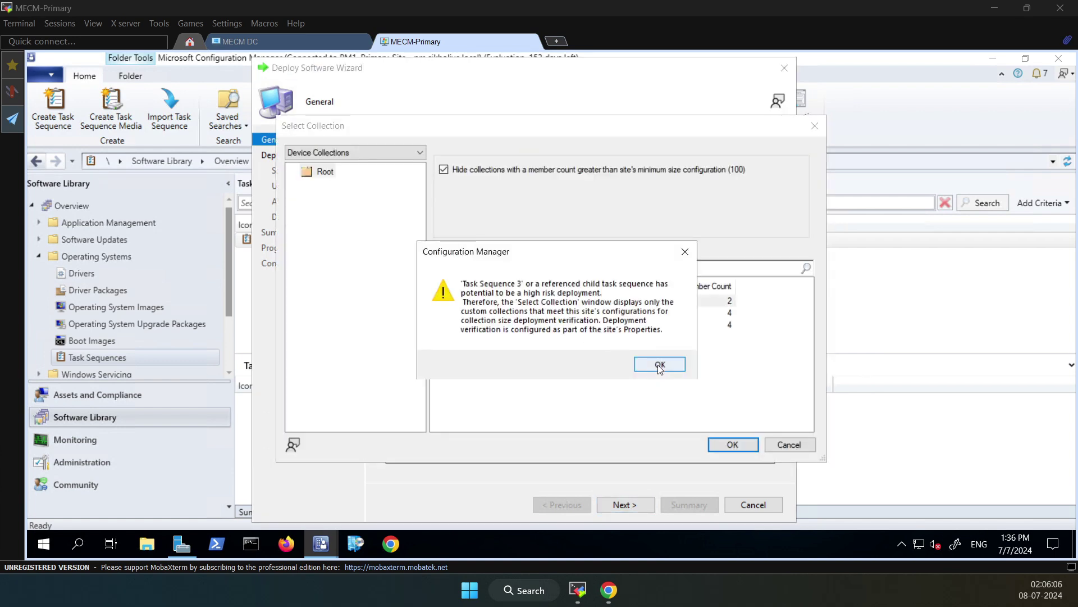
click(660, 364)
click(464, 304)
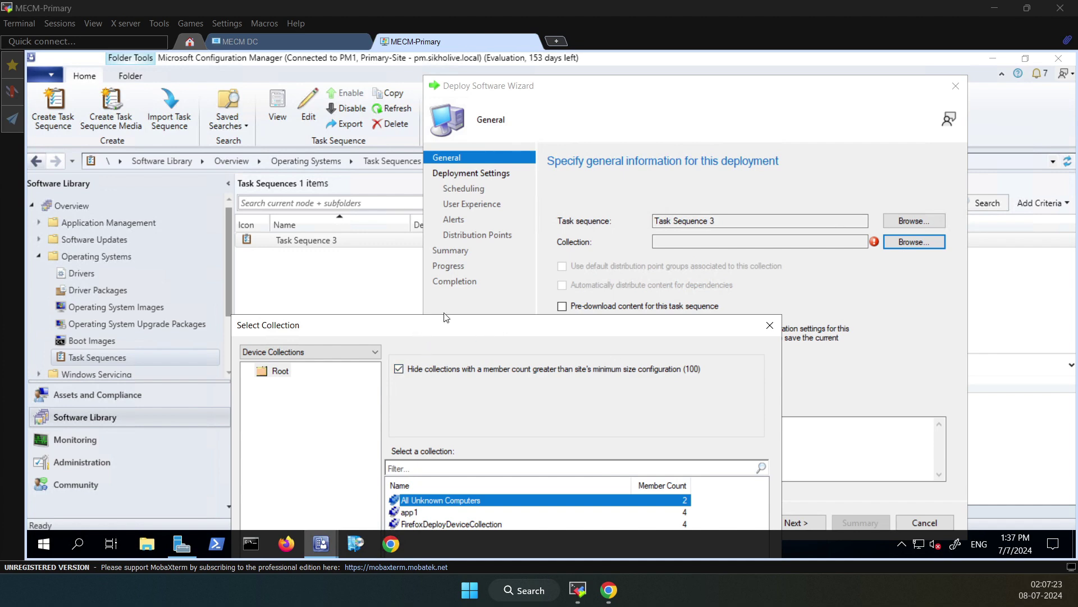
drag(443, 315, 529, 137)
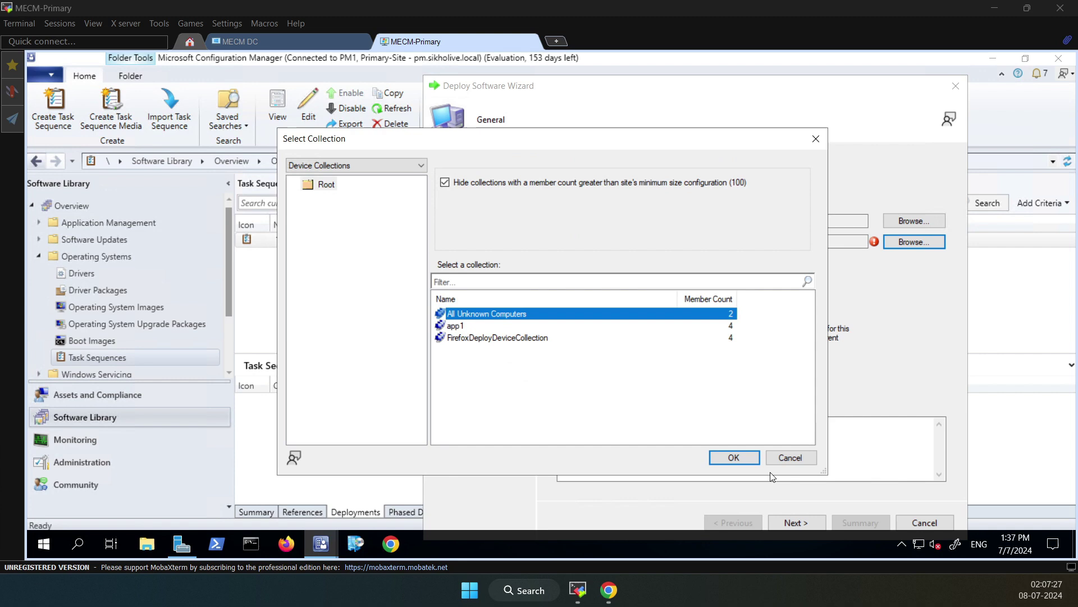
click(736, 457)
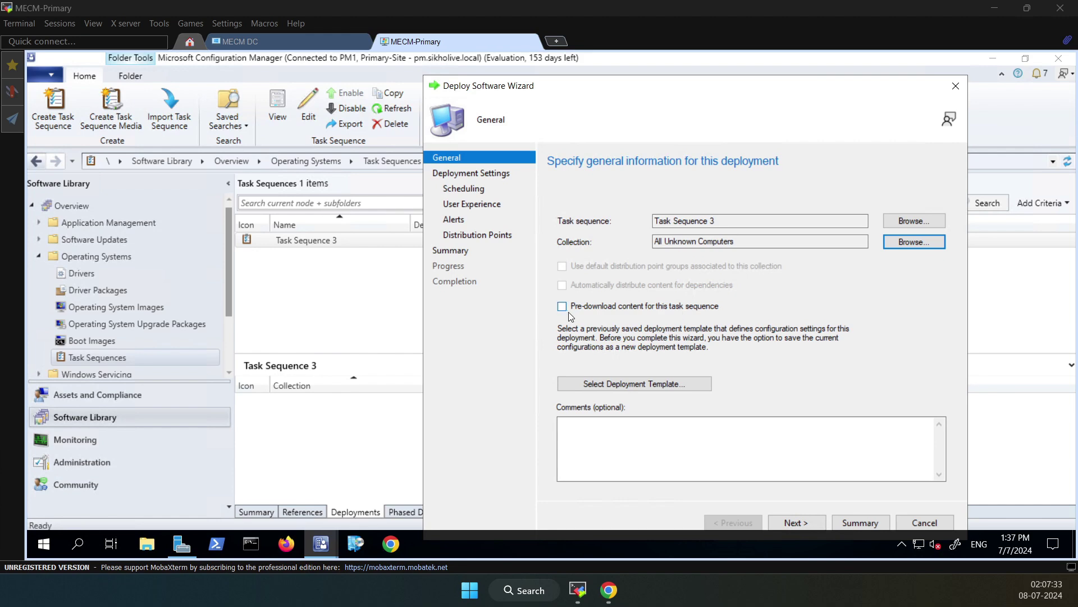
Skip the empty deployment template list and continue to Deployment Settings
click(613, 385)
click(647, 373)
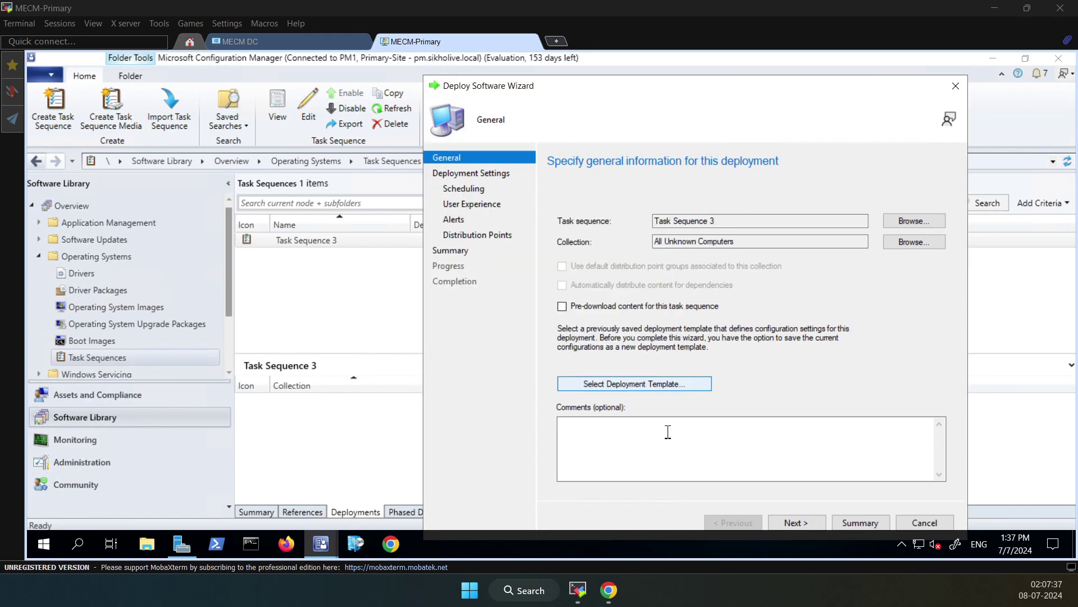
drag(698, 93, 673, 94)
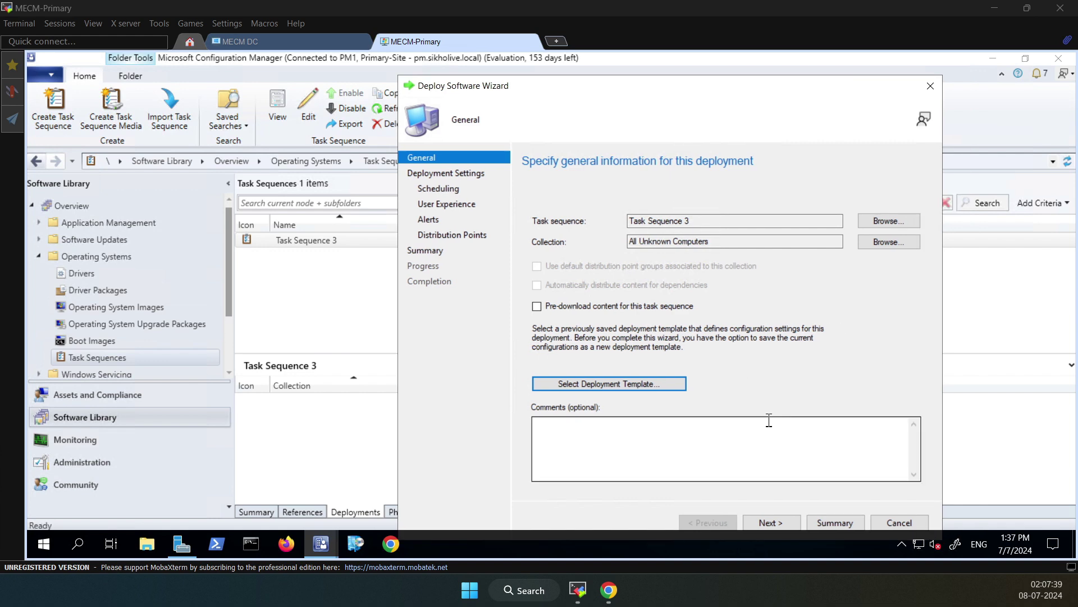
click(784, 524)
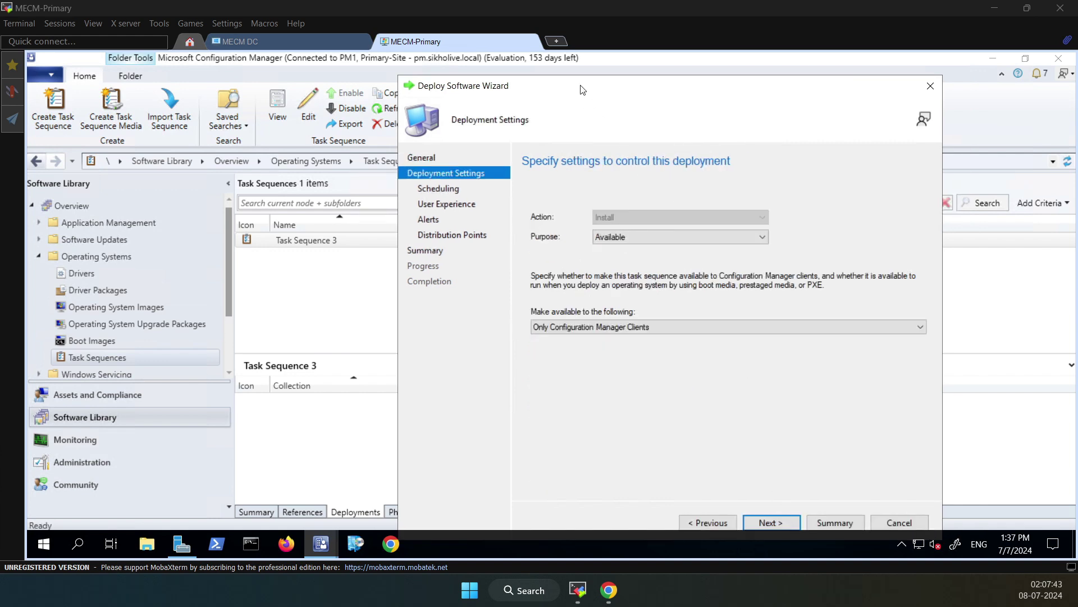
Keep the purpose as Available and make the deployment available to Only media and PXE
drag(580, 89, 533, 79)
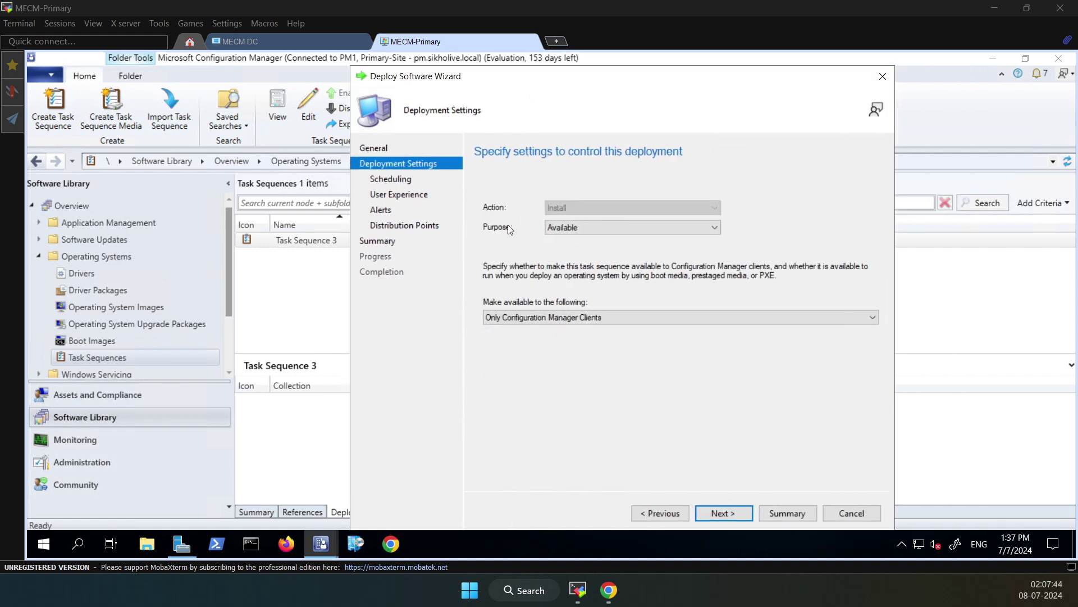
click(562, 230)
click(564, 230)
click(539, 317)
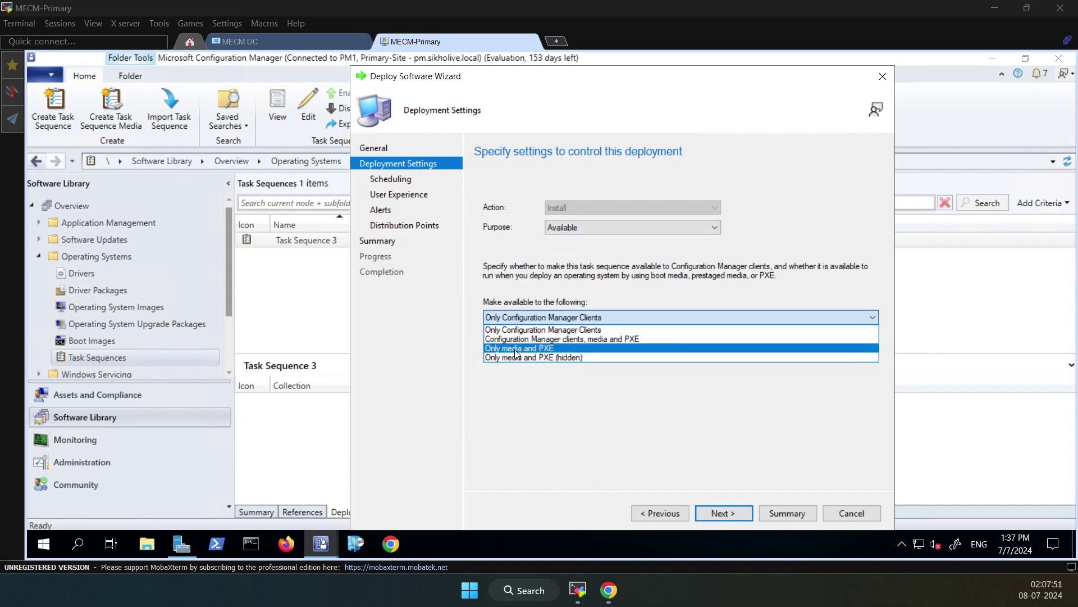
click(516, 348)
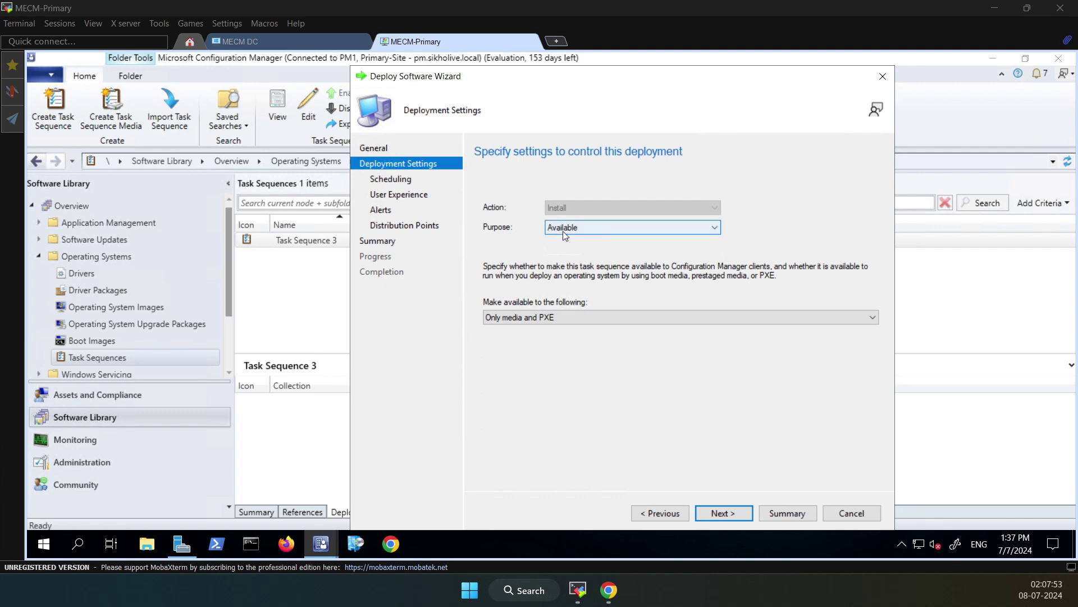
click(732, 515)
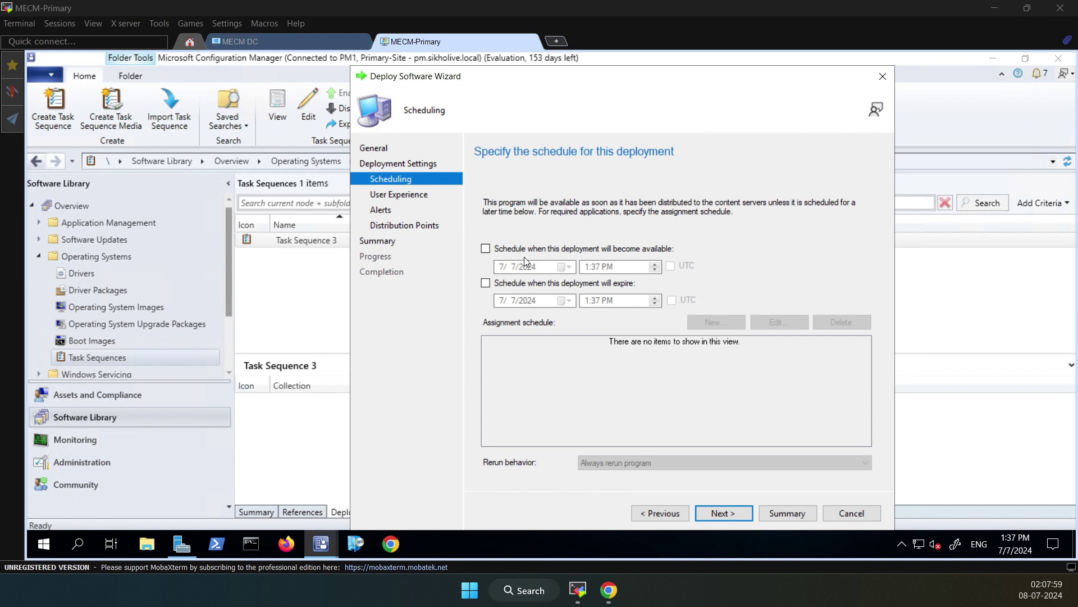
Allow software installation and system restart outside maintenance windows, leaving alerts at their defaults
click(728, 514)
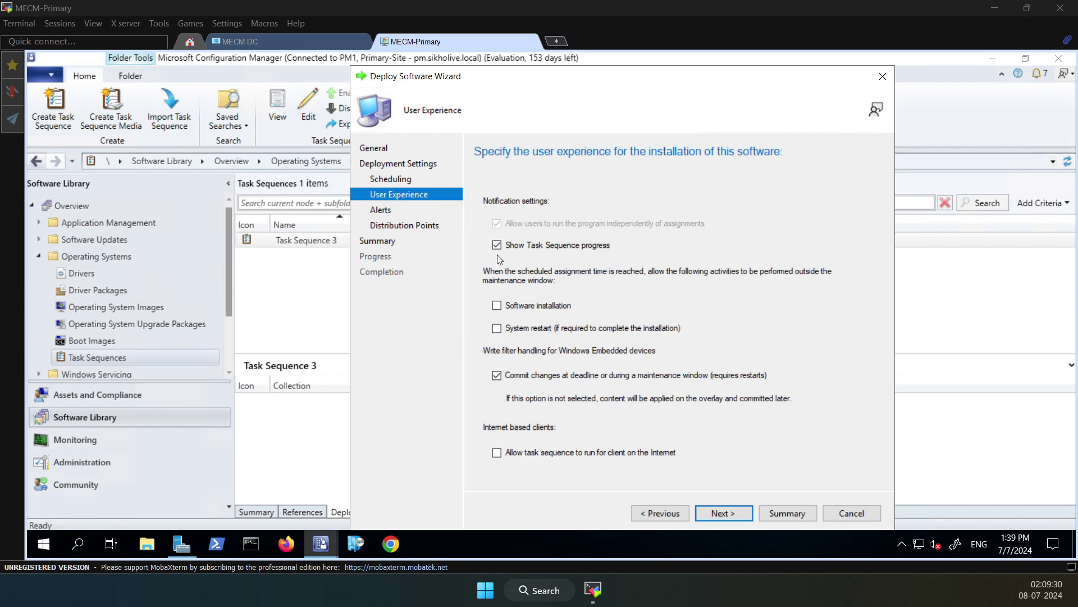
click(496, 309)
click(565, 331)
click(725, 513)
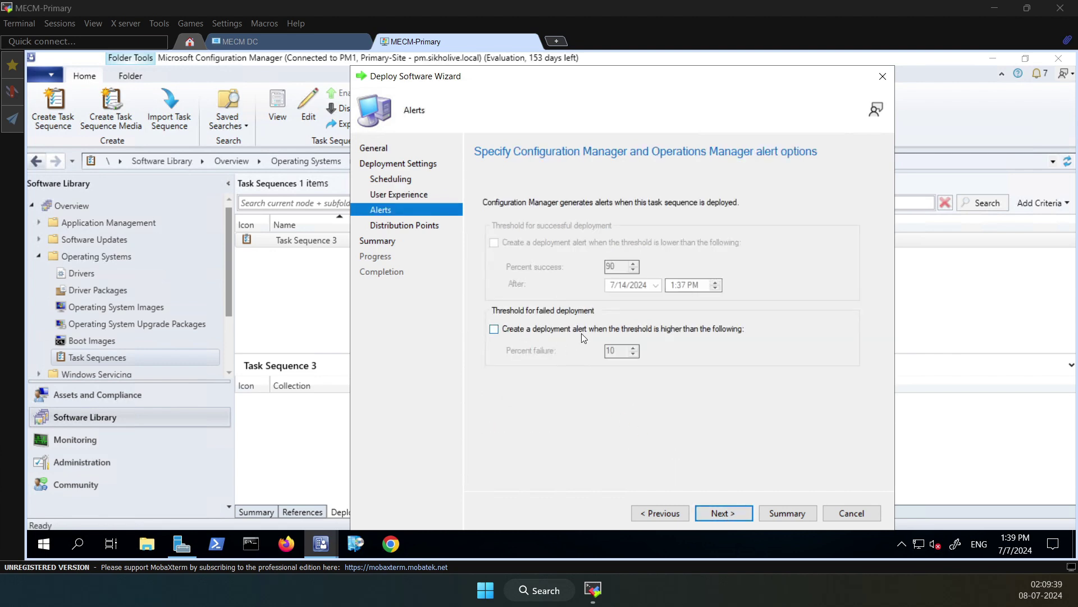
click(724, 514)
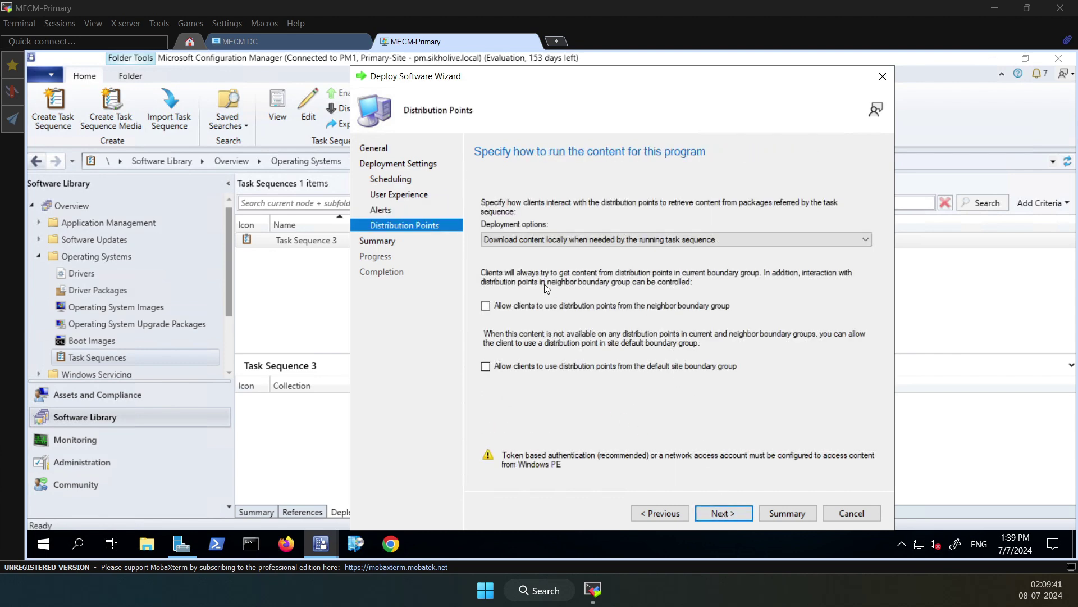
Allow neighbor and default-site boundary group distribution points, then finish and close the wizard
click(485, 306)
click(486, 366)
click(719, 513)
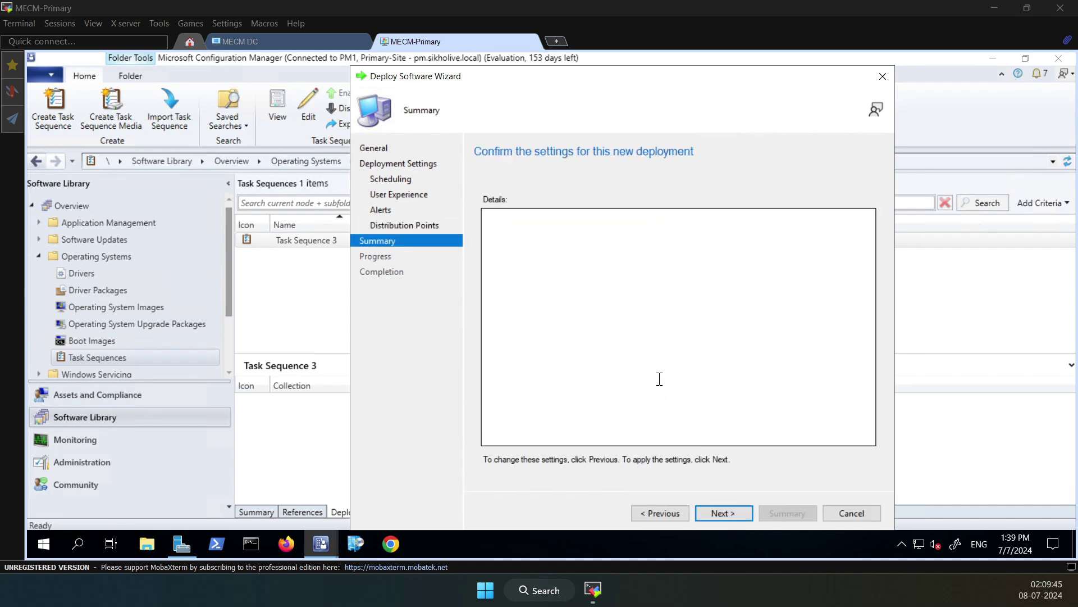
click(710, 513)
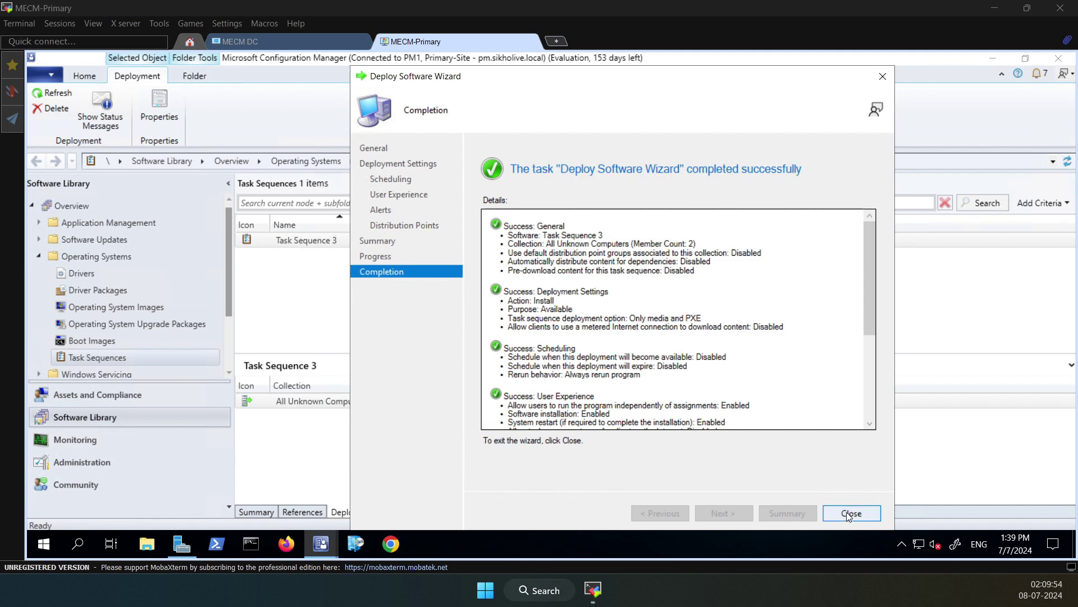
click(847, 513)
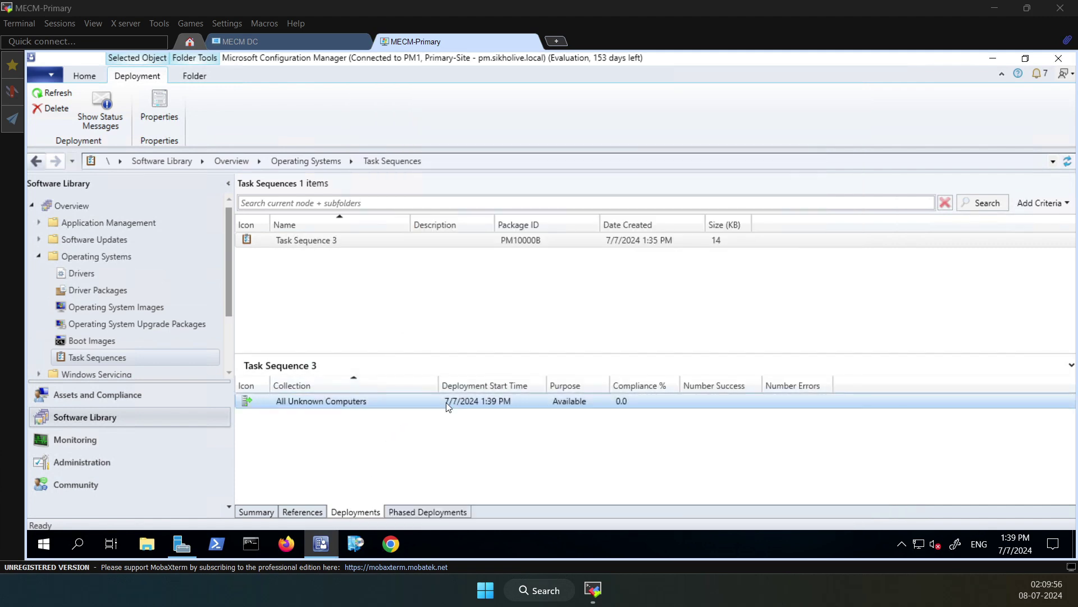
Review Task Sequence 3's Summary details, then minimize the Configuration Manager console
click(346, 400)
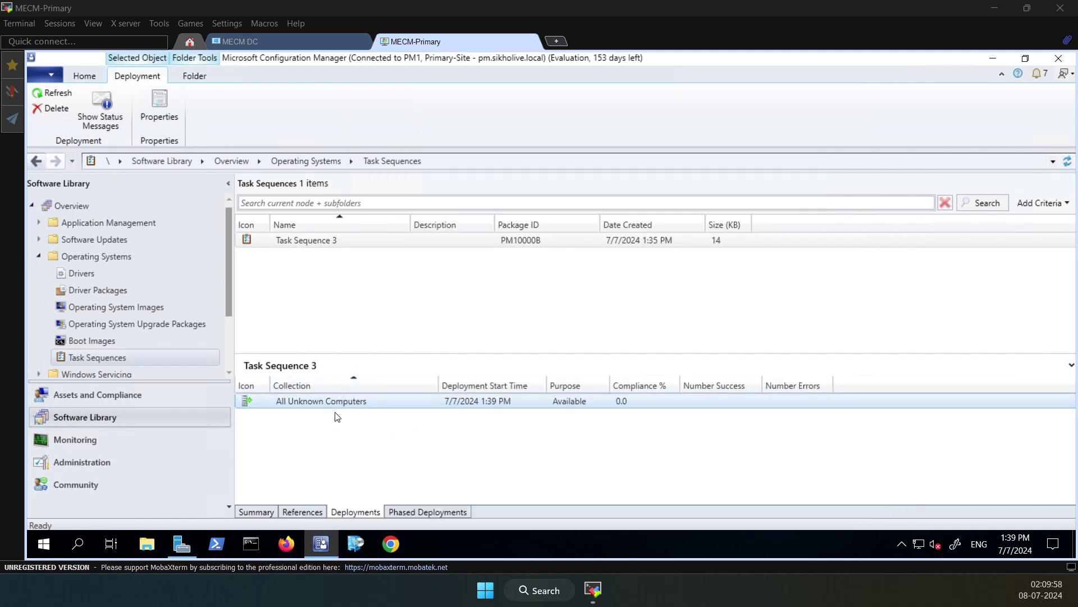
click(521, 245)
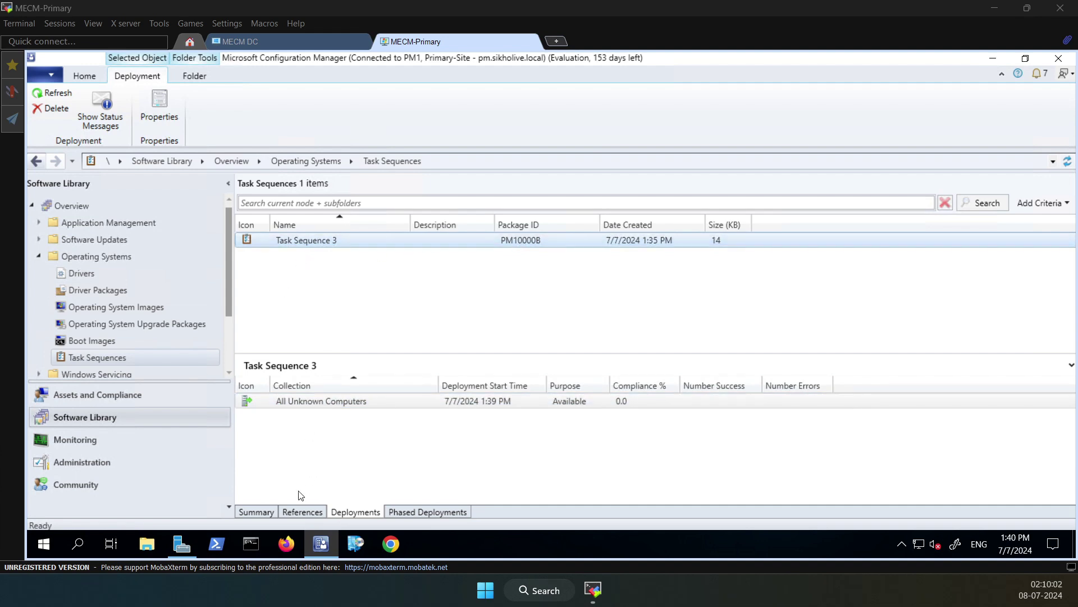
click(256, 512)
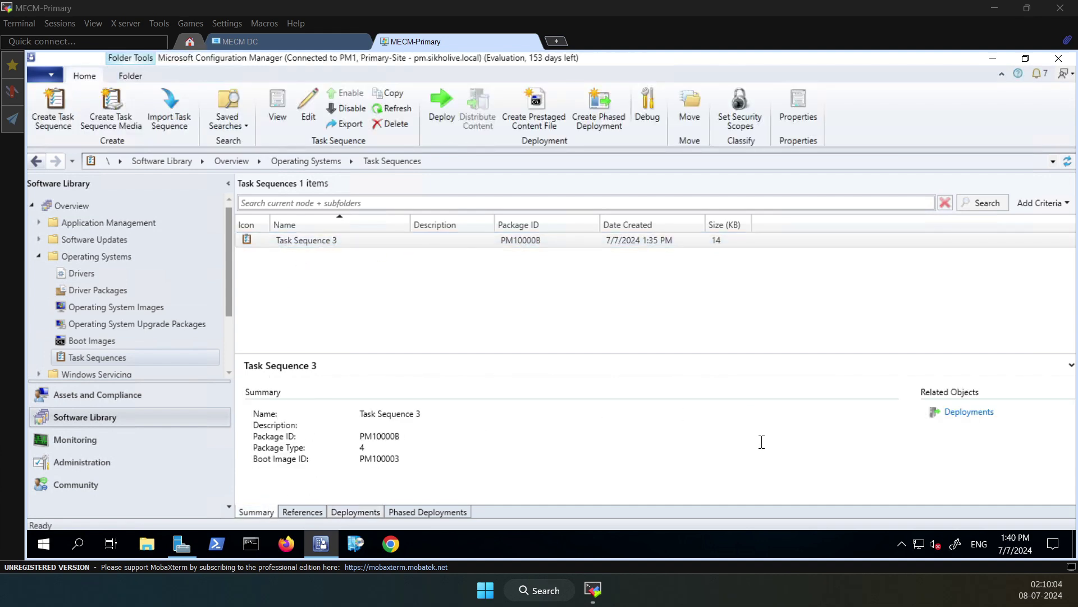
click(438, 243)
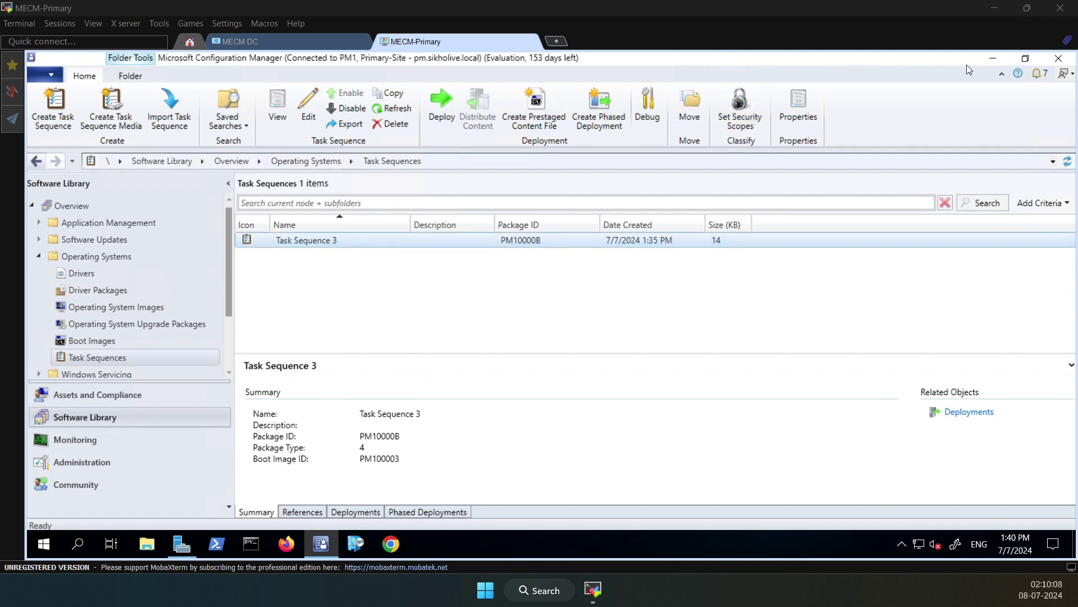
click(992, 61)
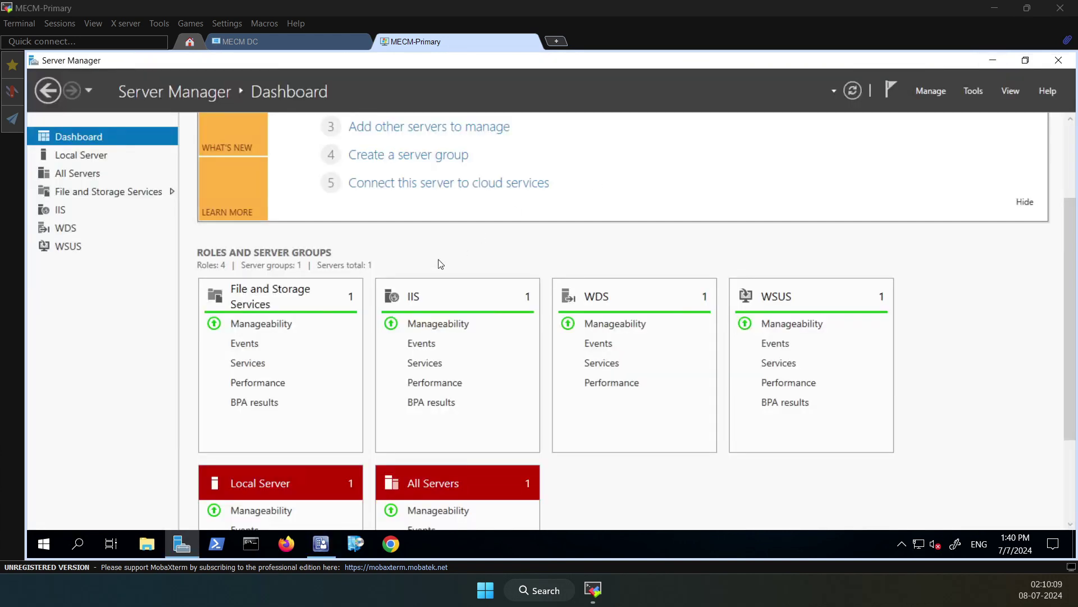
Minimize Server Manager and select the Windows 10 Enterprise ISO folder on the desktop
click(992, 60)
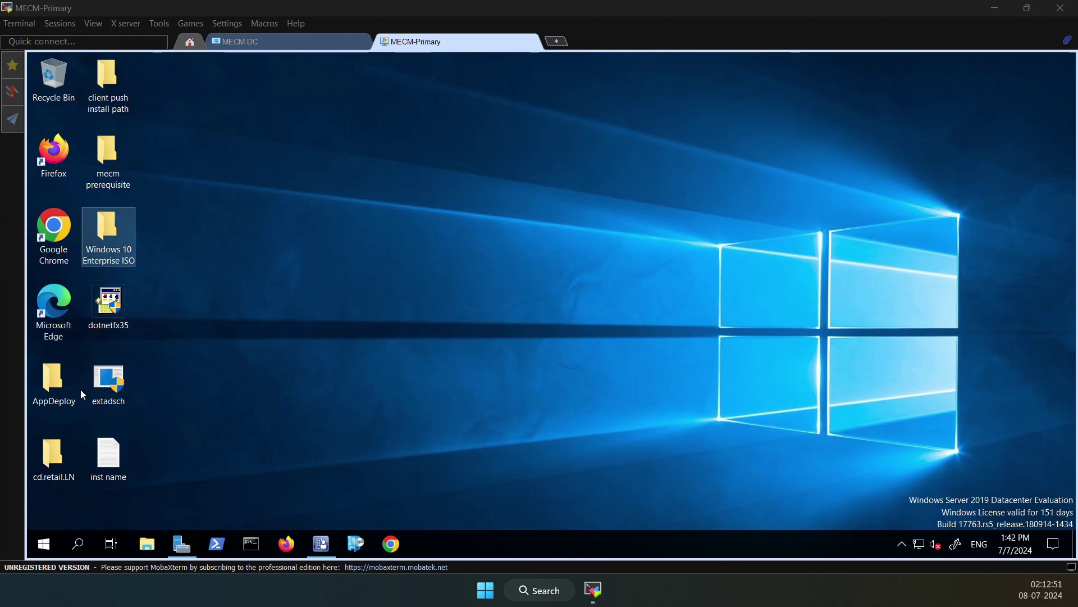
click(80, 388)
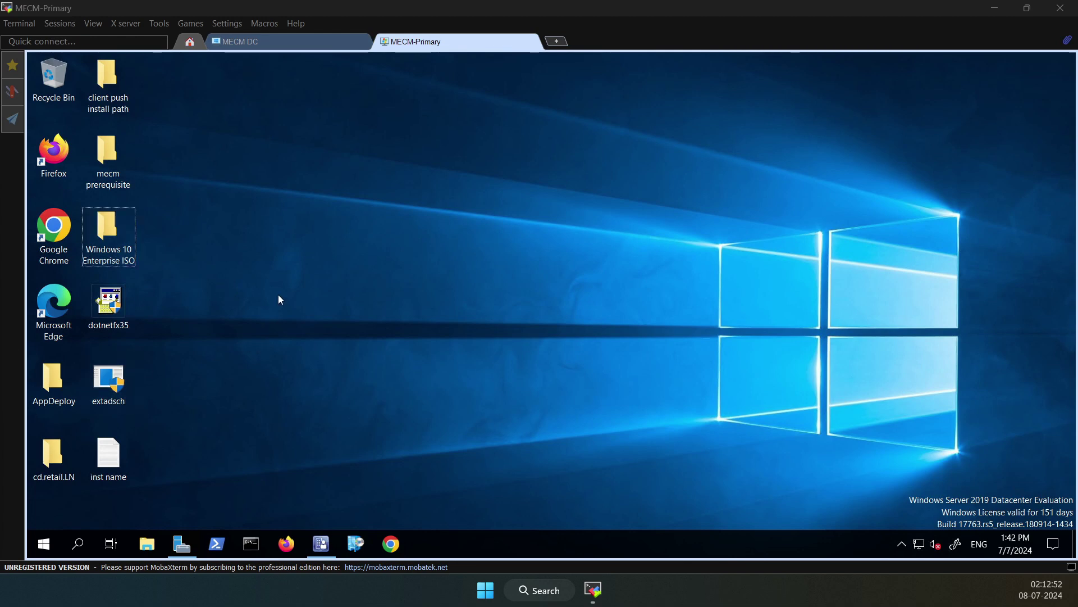